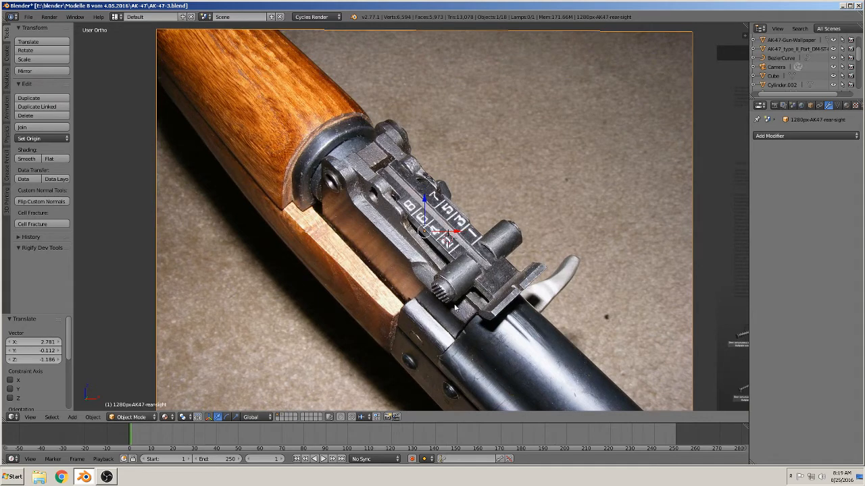
# Place the 3D cursor on the rear sight's near knob in the reference photo and add a cylinder mesh there
pyautogui.keyDown('shift'); pyautogui.moveTo(455, 308); pyautogui.dragTo(345, 270, button='middle'); pyautogui.keyUp('shift')
pyautogui.click(341, 231)
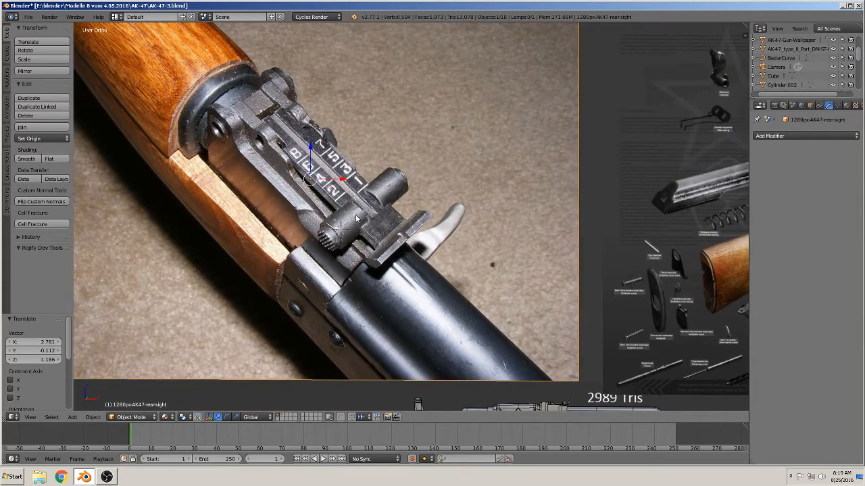
pyautogui.click(72, 417)
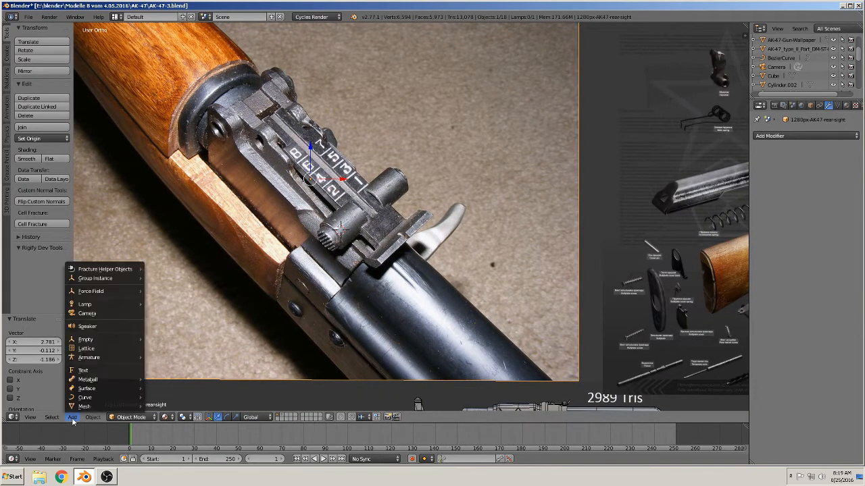
pyautogui.moveTo(84, 406)
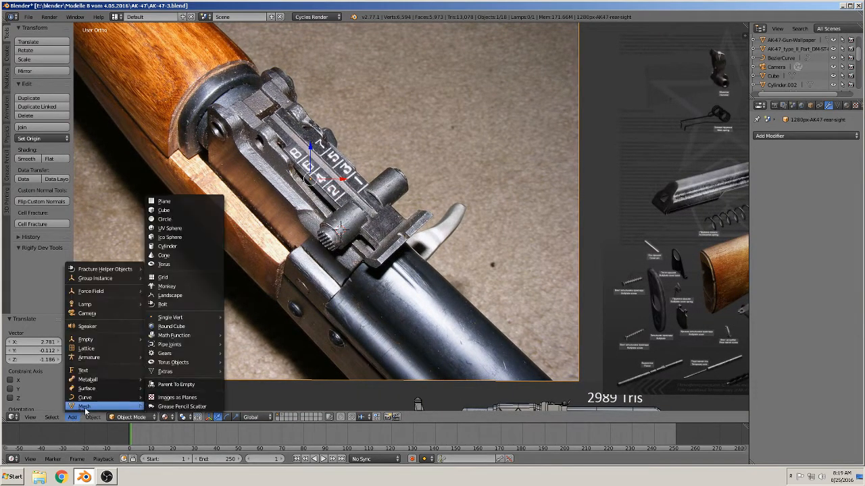
pyautogui.click(174, 248)
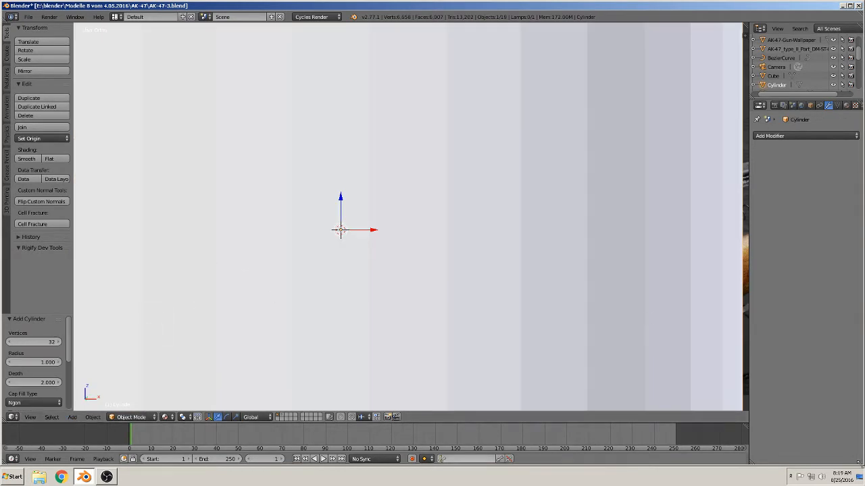
# Scale the cylinder down to about 0.045 and move it about -0.283 along X, clear of the sight
pyautogui.press('s')
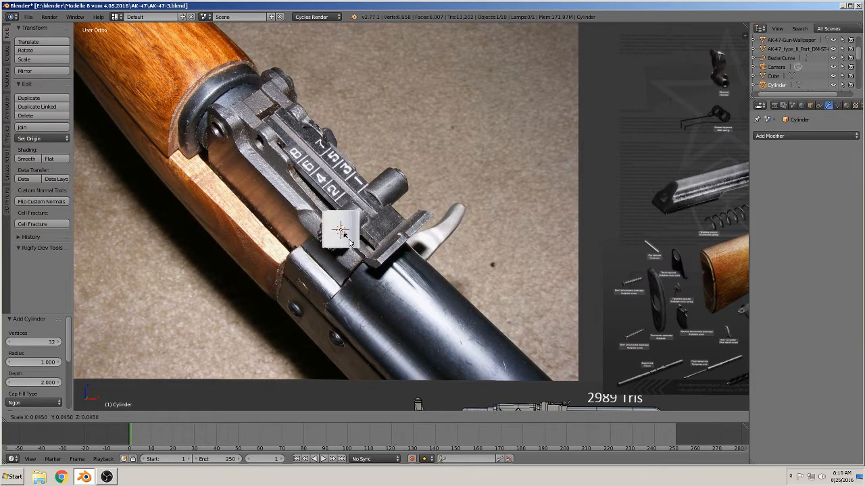
pyautogui.click(343, 233)
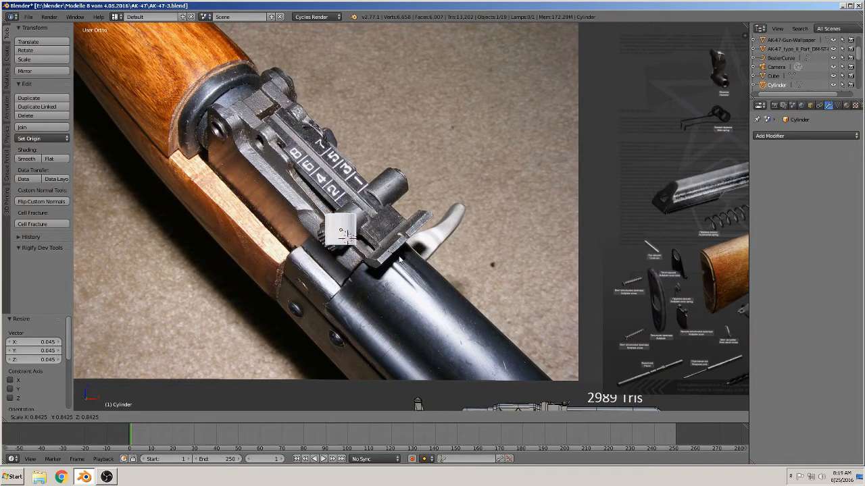
pyautogui.press('g')
pyautogui.press('x')
pyautogui.click(254, 215)
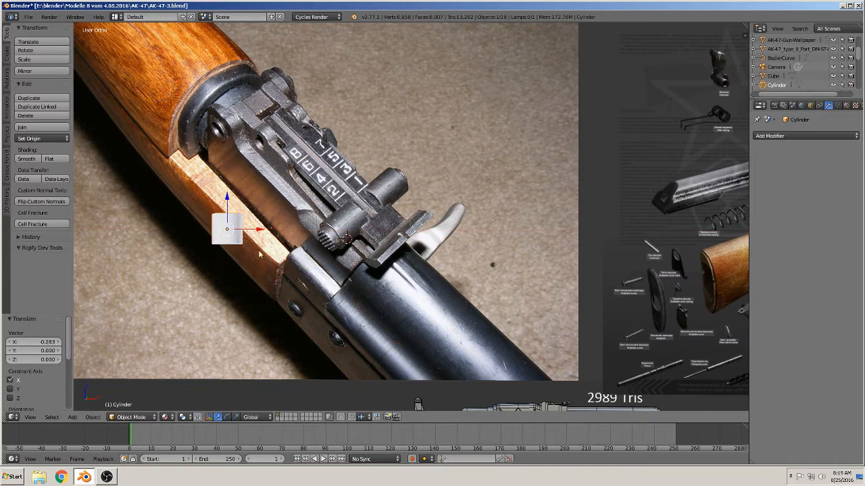
# Stretch the cylinder by about 1.059 along Z and rotate it 90° about the X axis
pyautogui.press('s')
pyautogui.press('z')
pyautogui.click(258, 278)
pyautogui.keyDown('shift'); pyautogui.moveTo(258, 278); pyautogui.dragTo(285, 311, button='middle'); pyautogui.keyUp('shift')
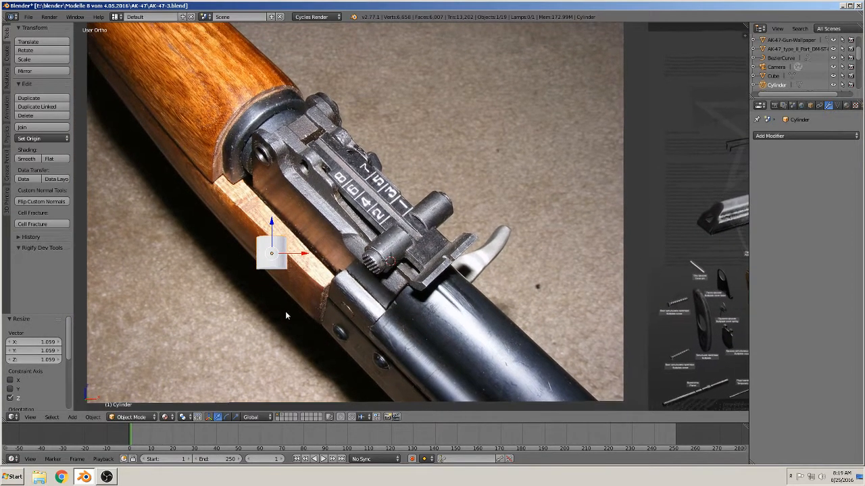
pyautogui.write('rx90')
pyautogui.press('Return')
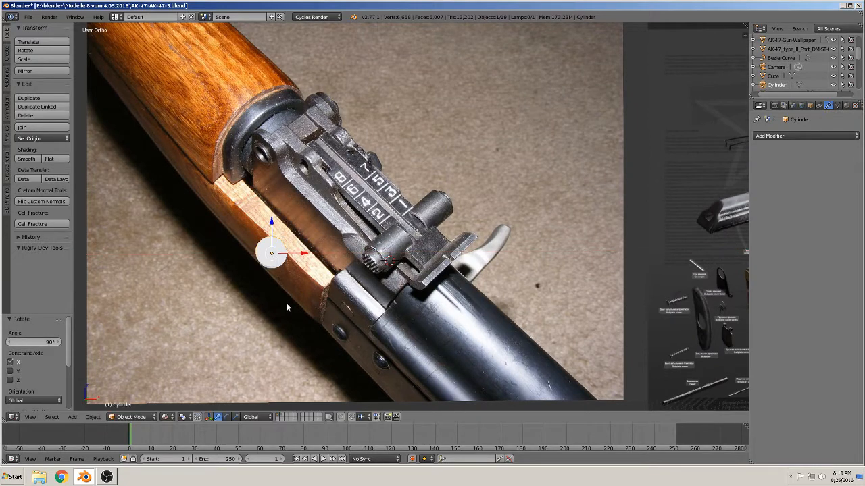
# Start the Screencast Keys display in the 3D view
pyautogui.press('n')
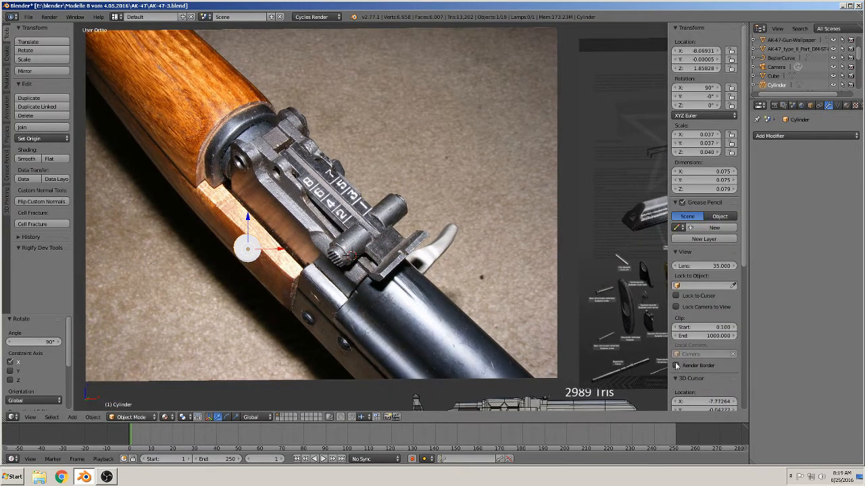
pyautogui.scroll(-6, 690, 394)
pyautogui.click(702, 403)
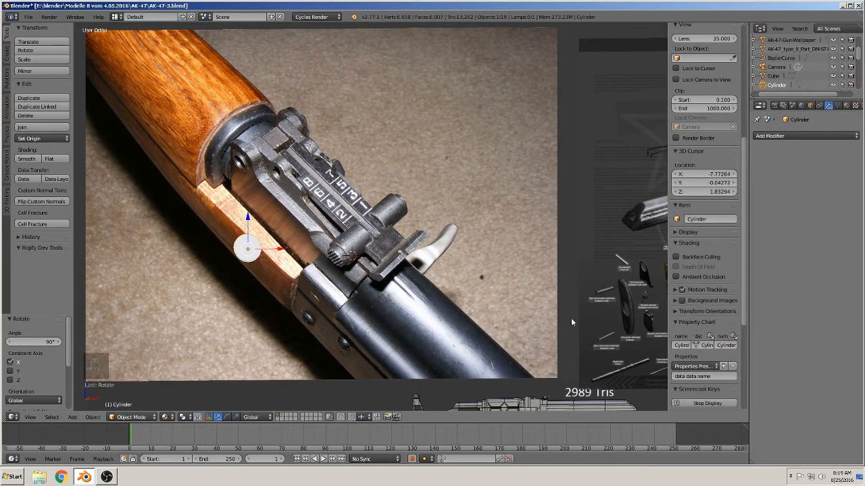
pyautogui.scroll(4, 537, 267)
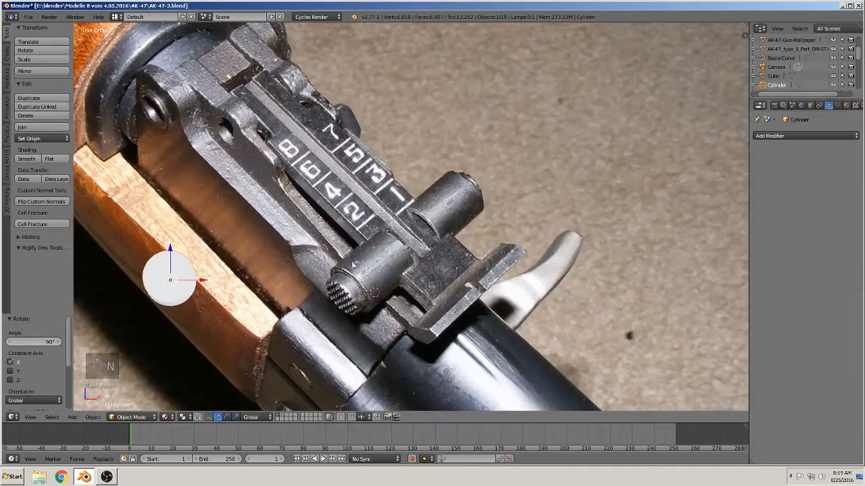
pyautogui.press('n')
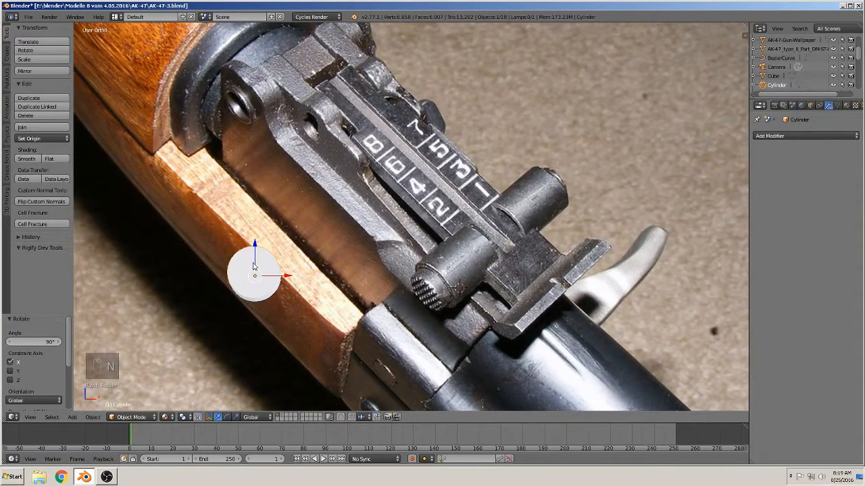
# In Edit Mode, select the cylinder's front cap face and inset it by extruding and scaling to about 0.879
pyautogui.keyDown('shift'); pyautogui.moveTo(254, 266); pyautogui.dragTo(356, 310, button='middle'); pyautogui.keyUp('shift')
pyautogui.scroll(1, 316, 261)
pyautogui.press('Tab')
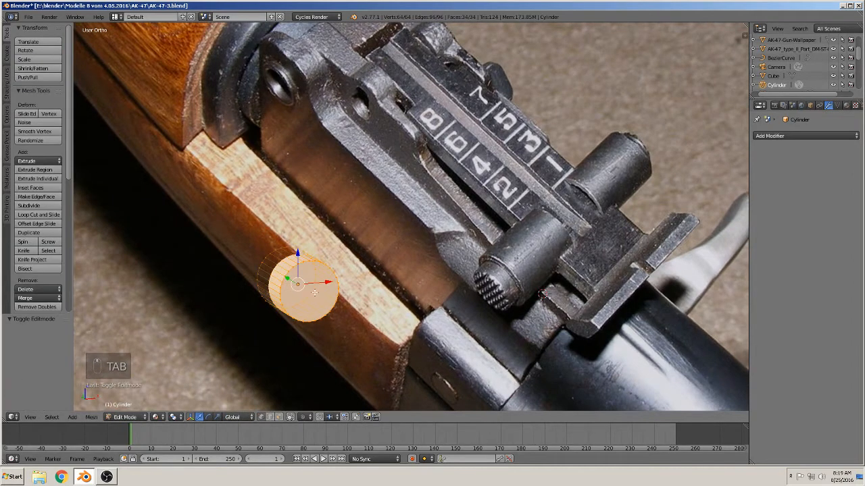
pyautogui.click(278, 417)
pyautogui.rightClick(304, 292)
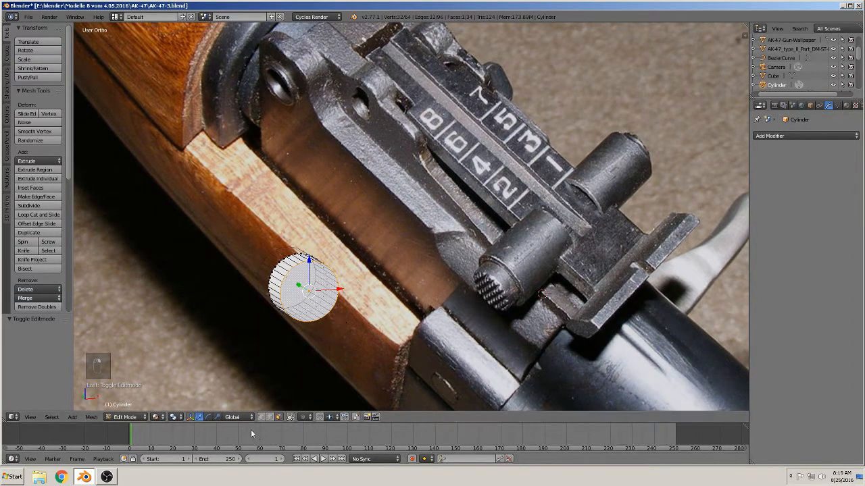
pyautogui.click(290, 418)
pyautogui.scroll(3, 340, 350)
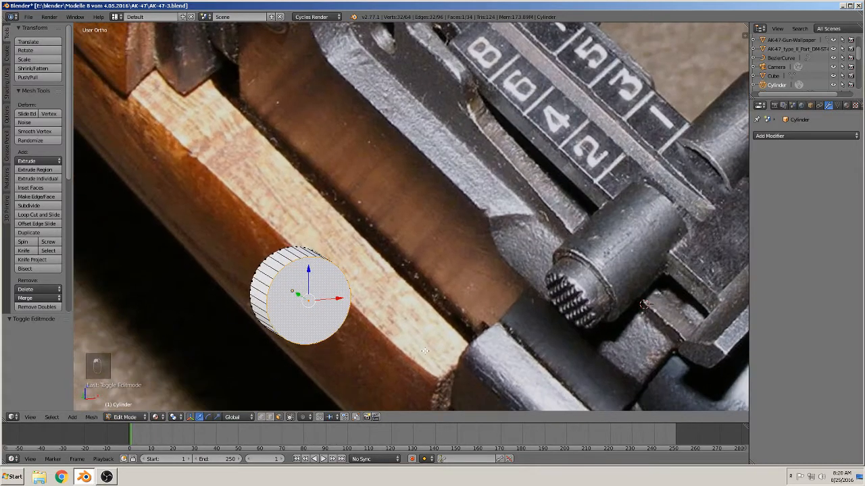
pyautogui.press('e')
pyautogui.press('s')
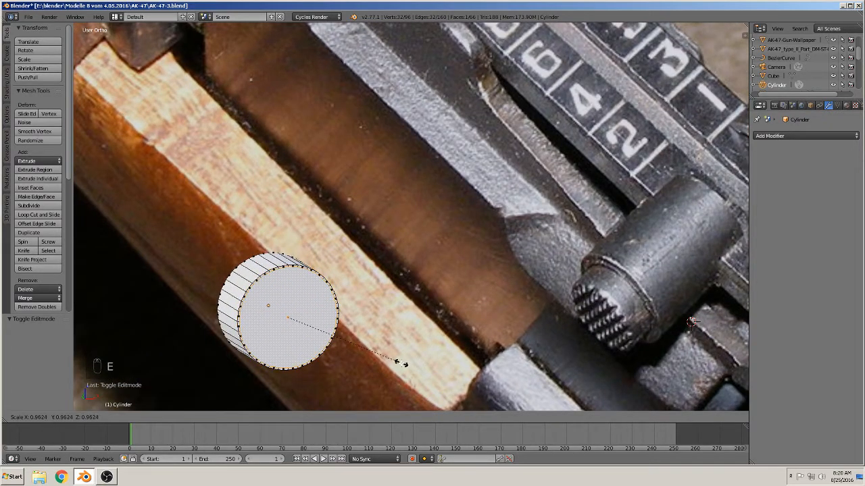
pyautogui.click(392, 360)
# Extrude the inset cap face about 0.008 inward along Y, then inset it again at a scale of about 0.956
pyautogui.moveTo(315, 357); pyautogui.dragTo(330, 361, button='middle')
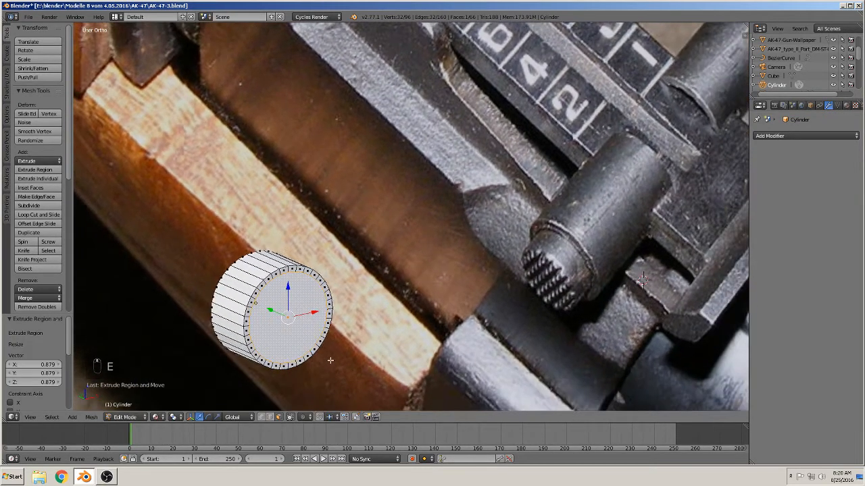
pyautogui.press('e')
pyautogui.rightClick(312, 343)
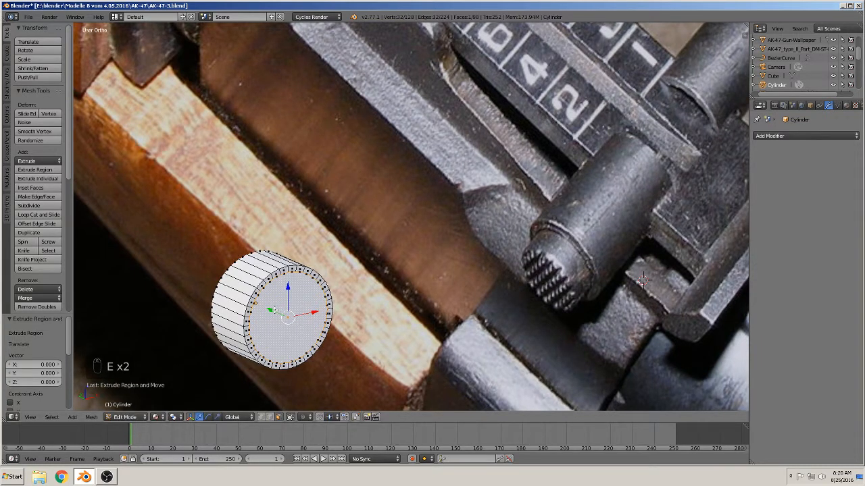
pyautogui.press('e')
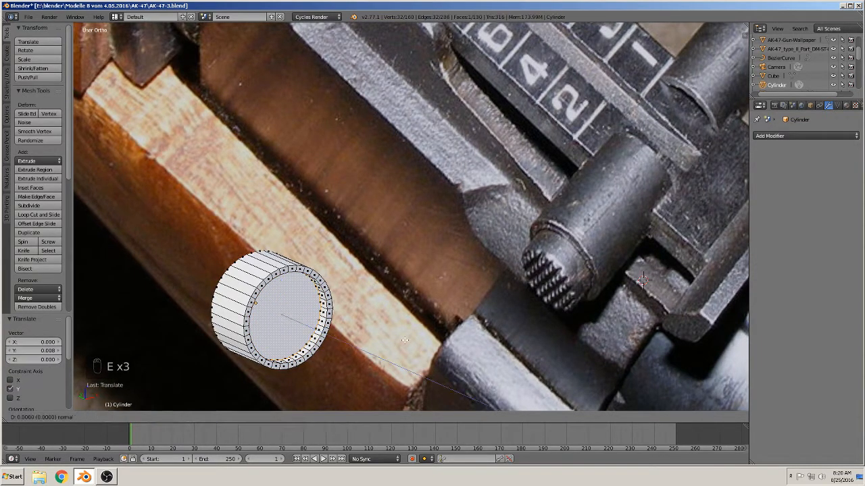
pyautogui.press('s')
pyautogui.click(392, 339)
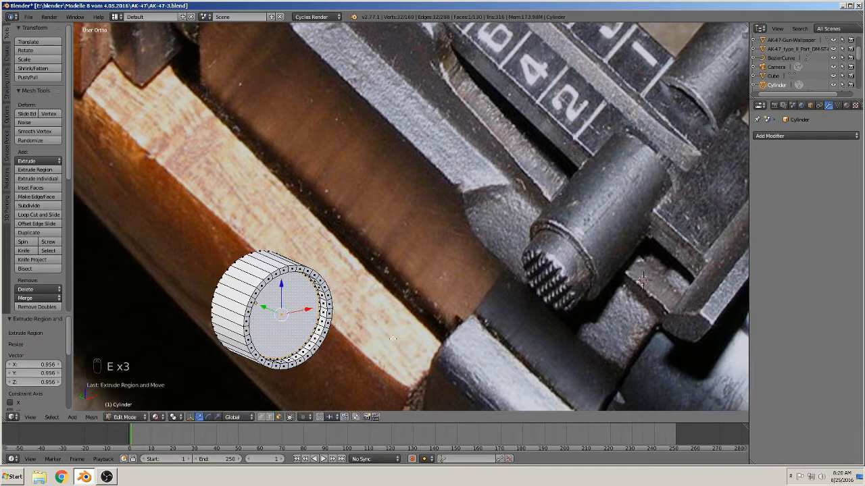
# Extrude the innermost cap face outward along Y past the rim to form the knob's stepped tip
pyautogui.press('e')
pyautogui.rightClick(643, 281)
pyautogui.press('g')
pyautogui.press('y')
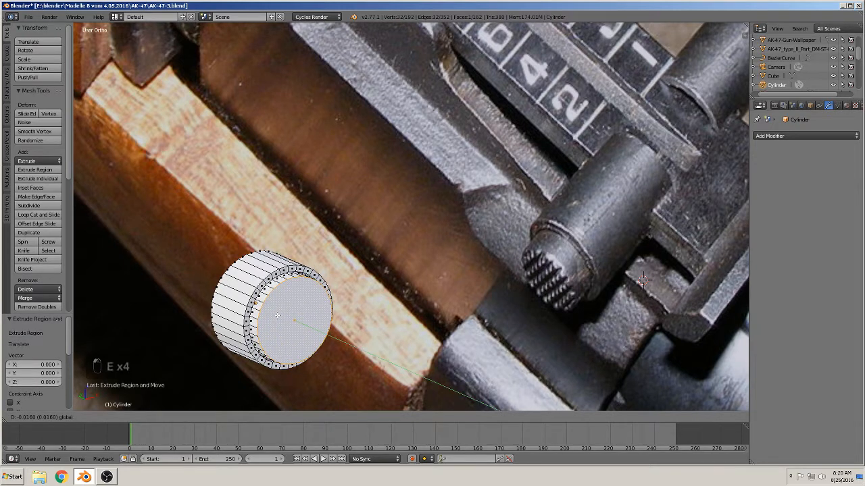
pyautogui.click(277, 316)
# Return to Object Mode and apply smooth shading to the cylinder
pyautogui.press('Tab')
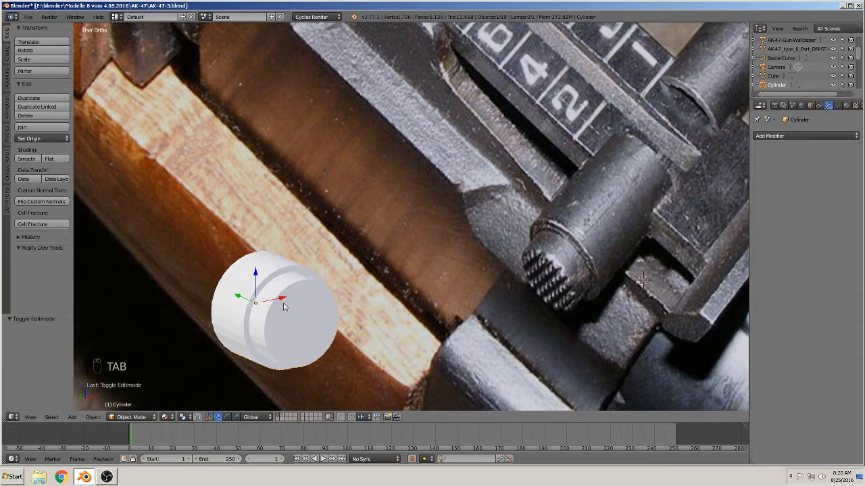
pyautogui.moveTo(271, 305); pyautogui.dragTo(267, 284, button='middle')
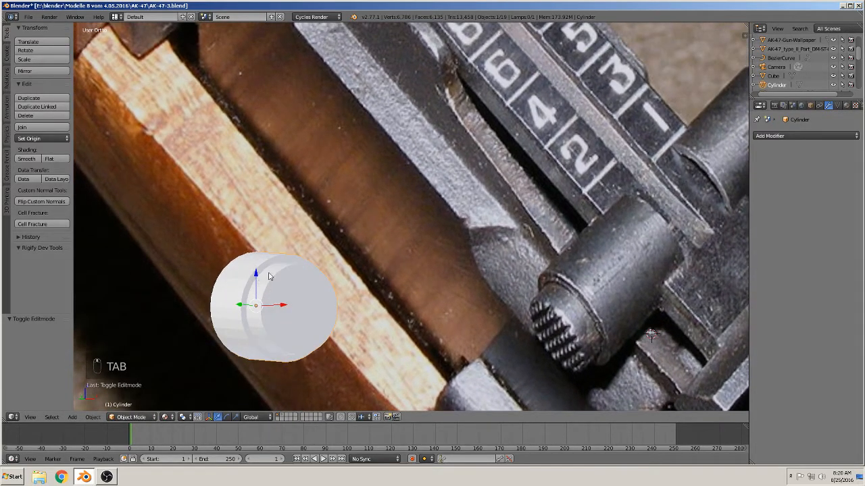
pyautogui.click(25, 159)
pyautogui.moveTo(356, 364); pyautogui.dragTo(382, 385, button='middle')
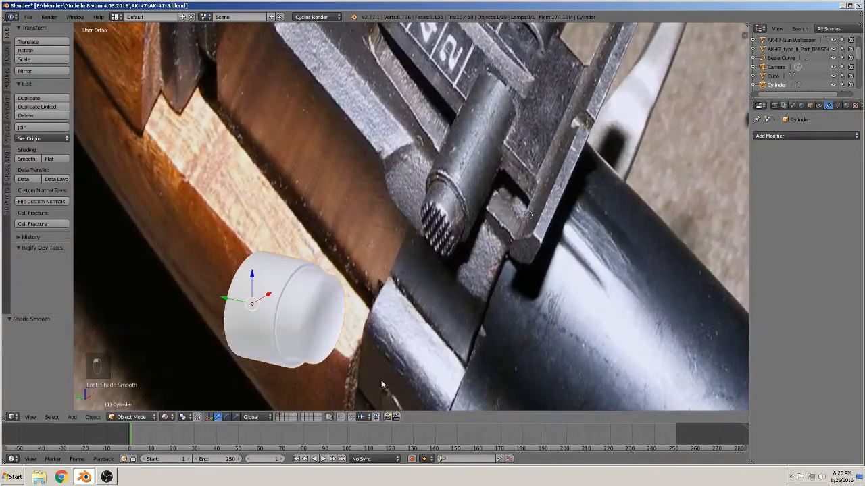
# Inset the tip's end face in Edit Mode by extruding and scaling it to about 0.979
pyautogui.scroll(2, 318, 299)
pyautogui.press('Tab')
pyautogui.scroll(3, 308, 297)
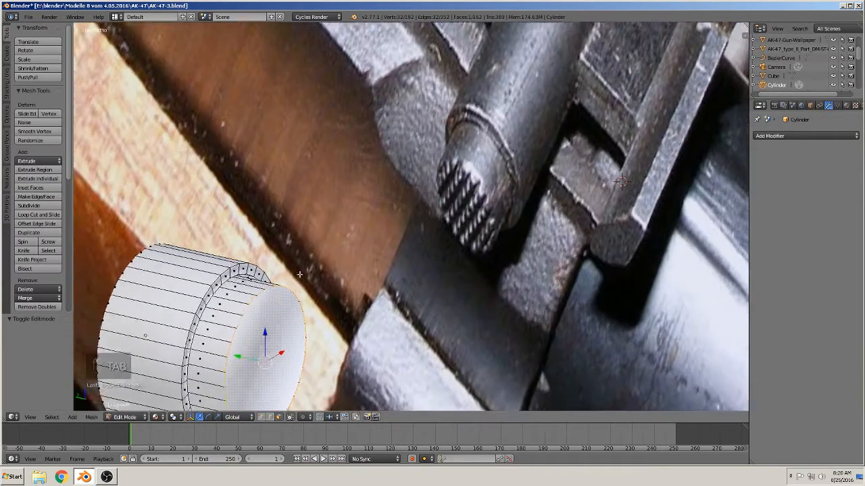
pyautogui.moveTo(299, 275); pyautogui.dragTo(308, 342, button='middle')
pyautogui.press('e')
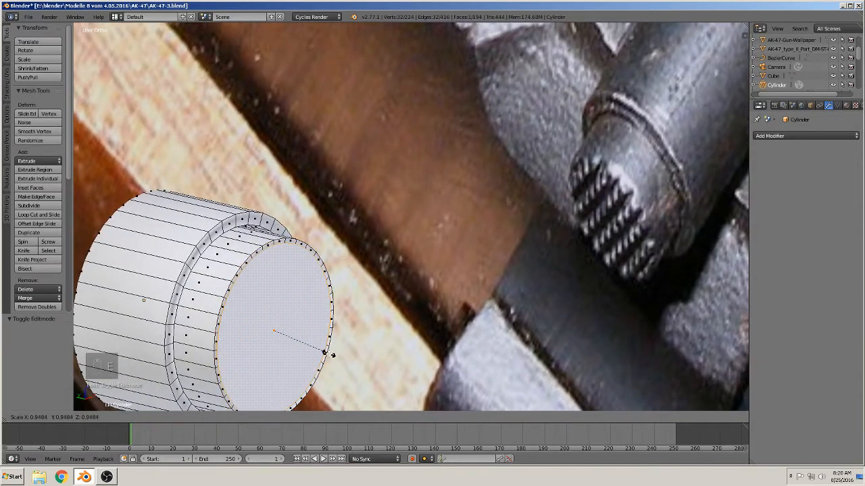
pyautogui.press('s')
pyautogui.click(331, 353)
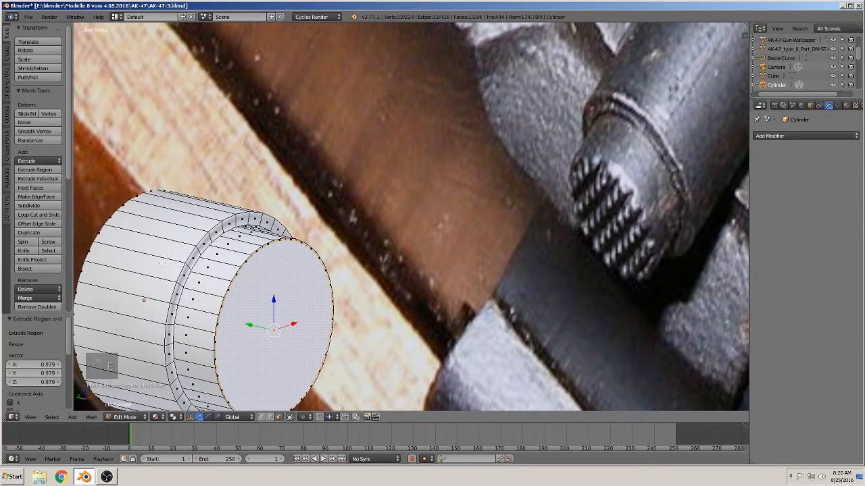
# Add two edge loops to the rim ring around the tip, one near its outer edge and one near its inner edge
pyautogui.moveTo(177, 261); pyautogui.dragTo(166, 233, button='middle')
pyautogui.scroll(2, 200, 242)
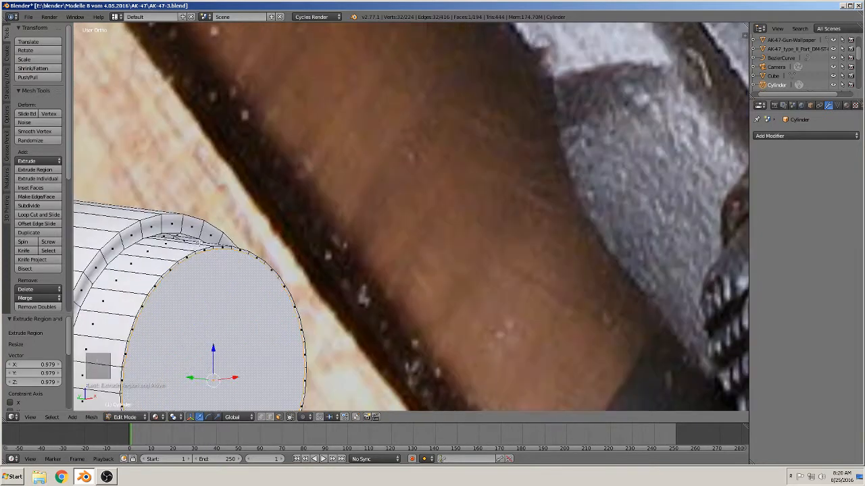
pyautogui.hotkey('ctrl', 'r')
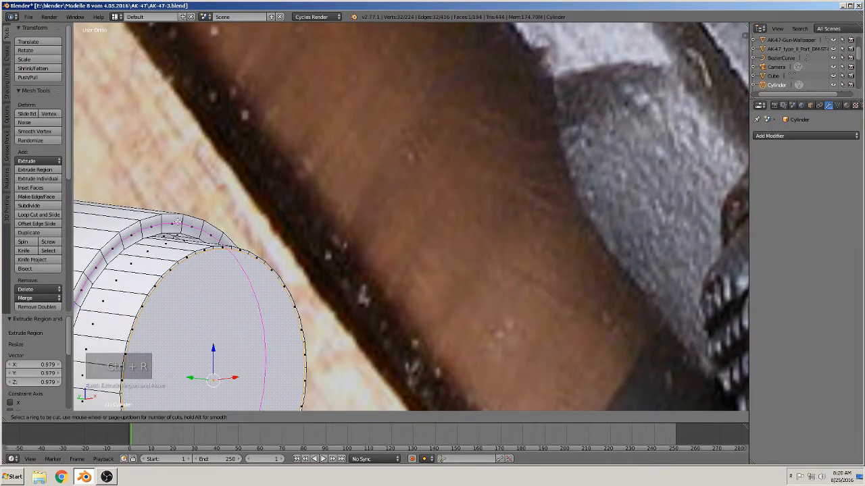
pyautogui.click(177, 221)
pyautogui.click(181, 215)
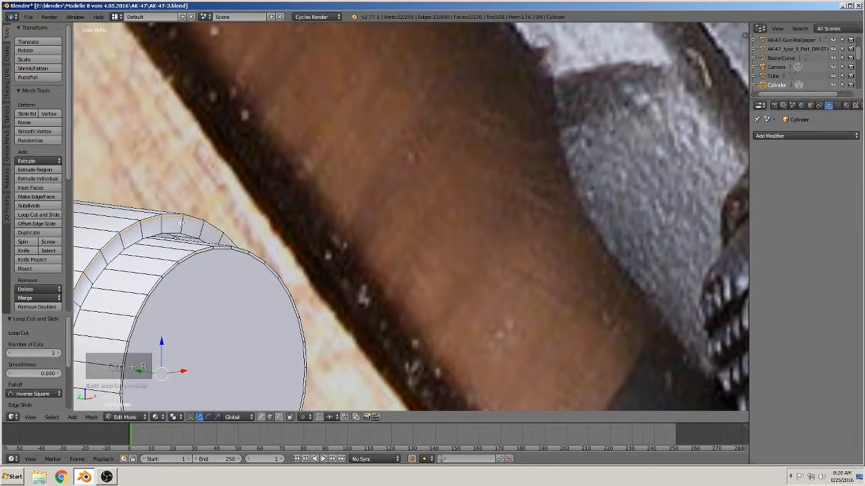
pyautogui.hotkey('ctrl', 'r')
pyautogui.click(183, 228)
pyautogui.click(183, 233)
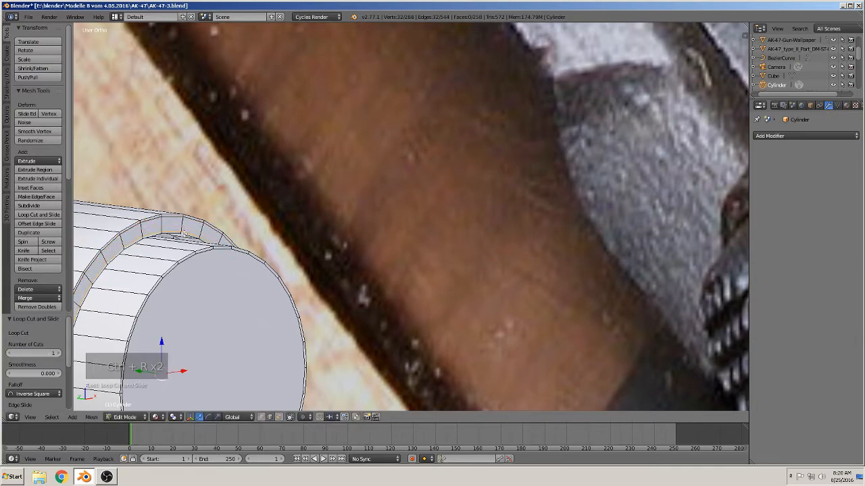
# Return to Object Mode and move the finished knob about -0.292 along Y, in front of the reference photo
pyautogui.moveTo(185, 260); pyautogui.dragTo(297, 226, button='middle')
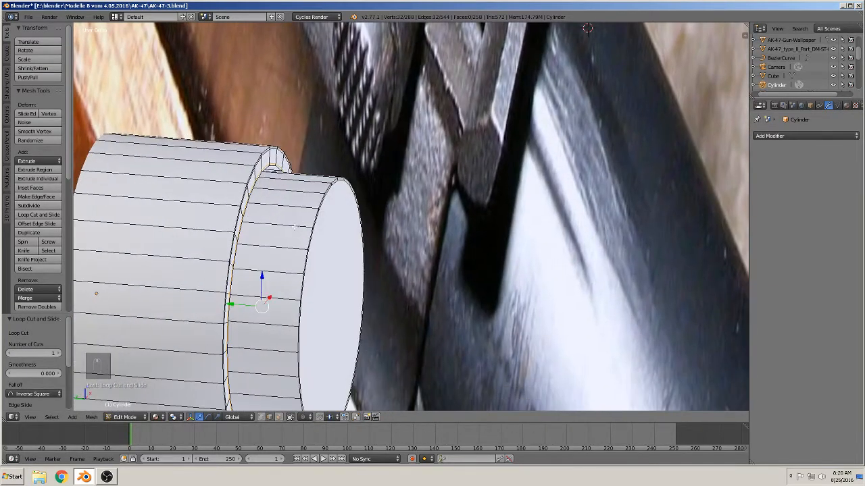
pyautogui.press('Tab')
pyautogui.scroll(-5, 320, 275)
pyautogui.moveTo(323, 279); pyautogui.dragTo(248, 329, button='middle')
pyautogui.scroll(-8, 274, 302)
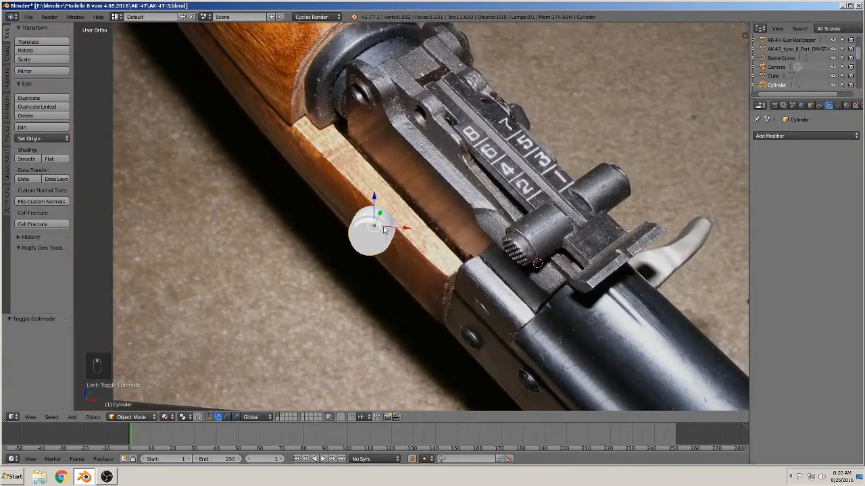
pyautogui.moveTo(378, 214); pyautogui.dragTo(332, 286)
pyautogui.moveTo(389, 331); pyautogui.dragTo(372, 319, button='middle')
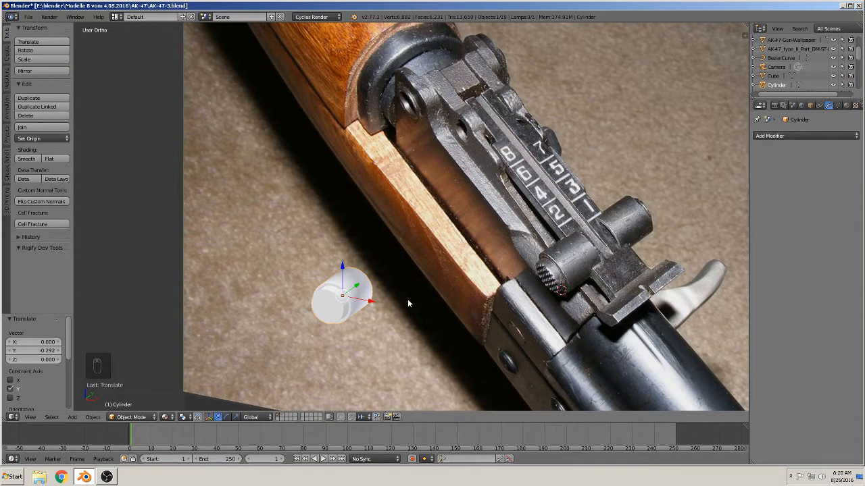
# Move the knob along the X axis, away from the rifle in the reference photo
pyautogui.moveTo(370, 307); pyautogui.dragTo(250, 282)
pyautogui.moveTo(253, 317); pyautogui.dragTo(232, 312, button='middle')
pyautogui.scroll(3, 232, 312)
# In Edit Mode, add two edge loops to the knob's main body, one close to the rim and one close to the rear end
pyautogui.press('Tab')
pyautogui.keyDown('shift'); pyautogui.moveTo(196, 291); pyautogui.dragTo(454, 248, button='middle'); pyautogui.keyUp('shift')
pyautogui.scroll(4, 405, 274)
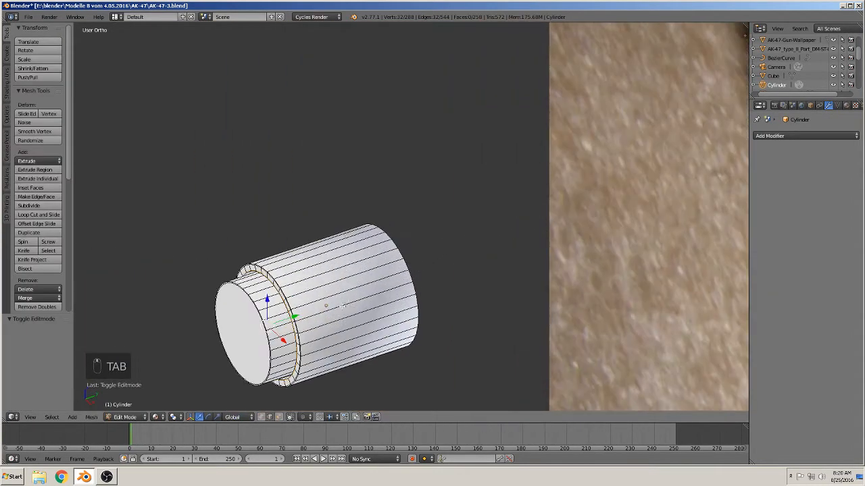
pyautogui.hotkey('ctrl', 'r')
pyautogui.click(292, 280)
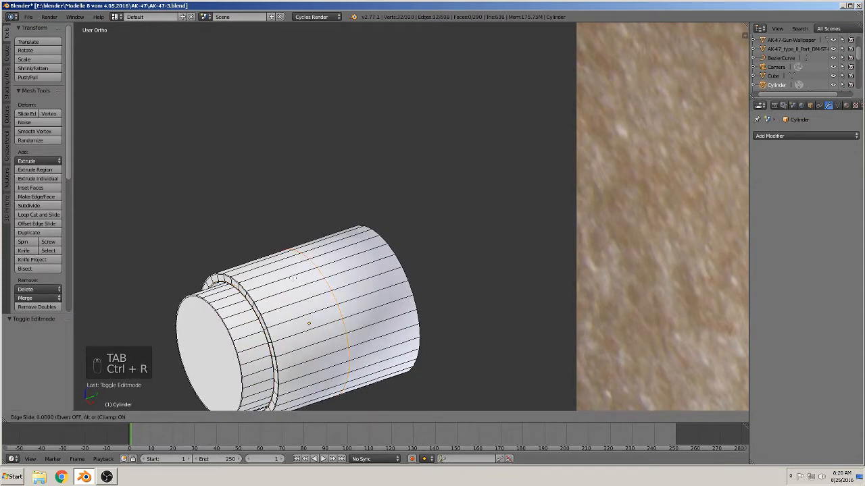
pyautogui.click(229, 300)
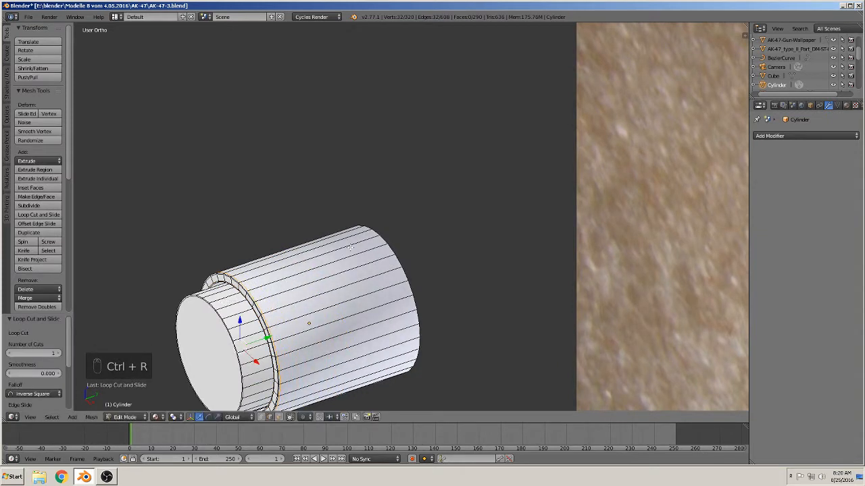
pyautogui.hotkey('ctrl', 'r')
pyautogui.click(363, 243)
pyautogui.click(431, 218)
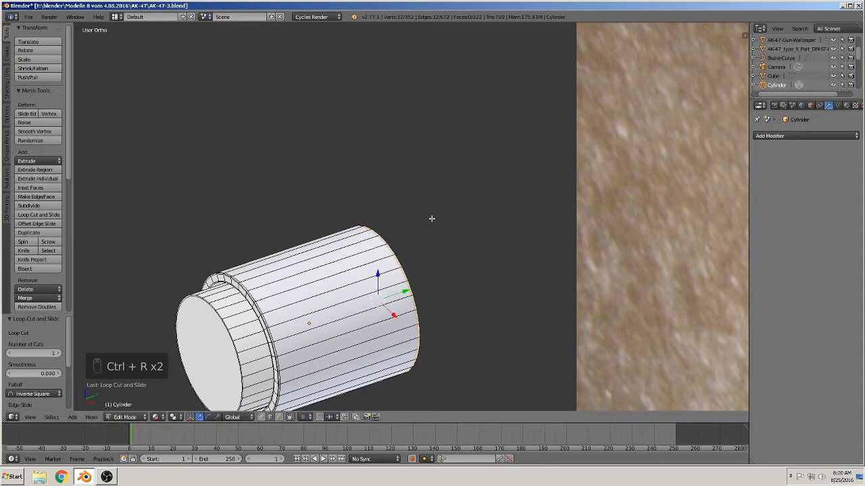
# Add two edge loops to the knob's tip, one near its end face and one near its base, and return to Object Mode
pyautogui.hotkey('ctrl', 'r')
pyautogui.click(238, 325)
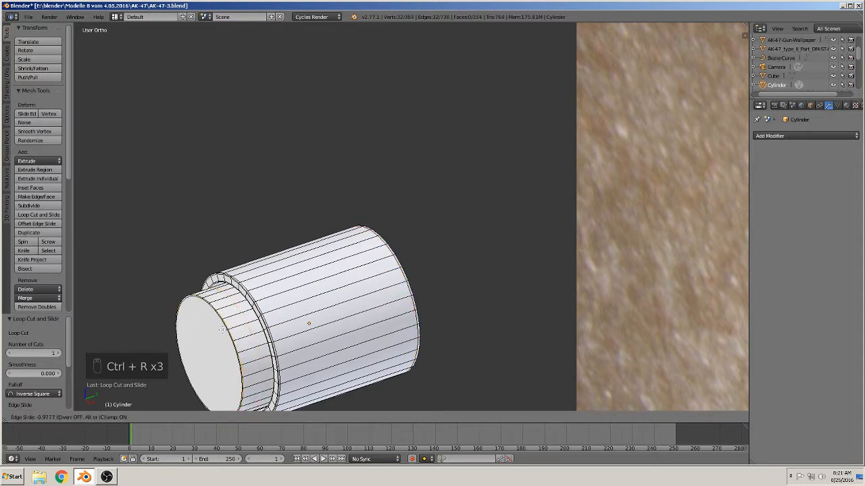
pyautogui.click(242, 322)
pyautogui.hotkey('ctrl', 'r')
pyautogui.click(244, 323)
pyautogui.click(245, 322)
pyautogui.scroll(-3, 364, 322)
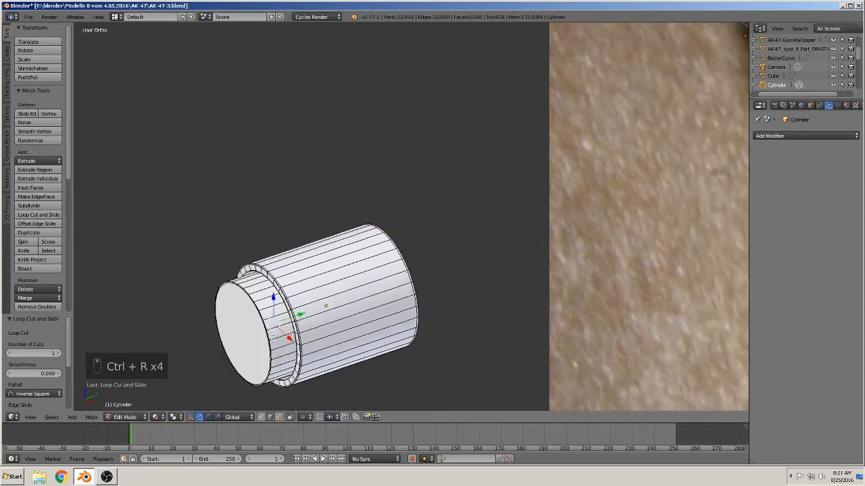
pyautogui.press('Tab')
# In front view, place the 3D cursor on the photo's empty background above the sight, add a cube there and scale it to about 0.028
pyautogui.scroll(-3, 432, 308)
pyautogui.keyDown('shift'); pyautogui.moveTo(557, 405); pyautogui.dragTo(318, 313, button='middle'); pyautogui.keyUp('shift')
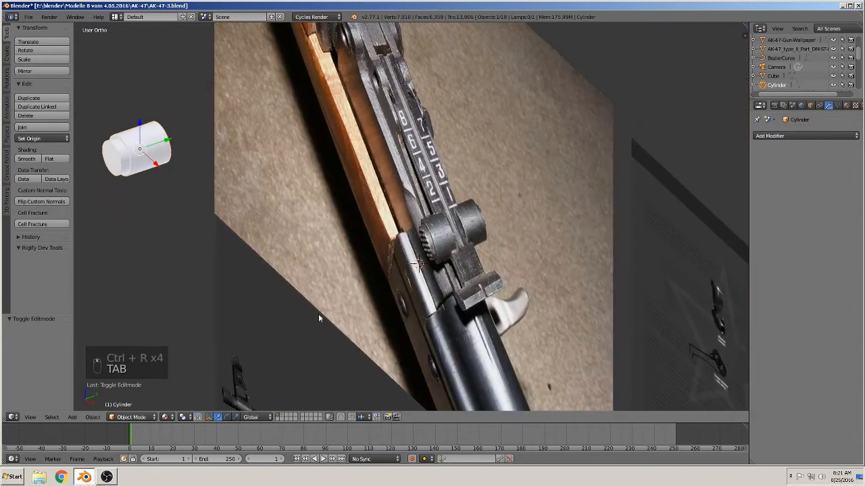
pyautogui.moveTo(427, 307); pyautogui.dragTo(507, 202, button='middle')
pyautogui.press('KP_1')
pyautogui.scroll(-3, 514, 208)
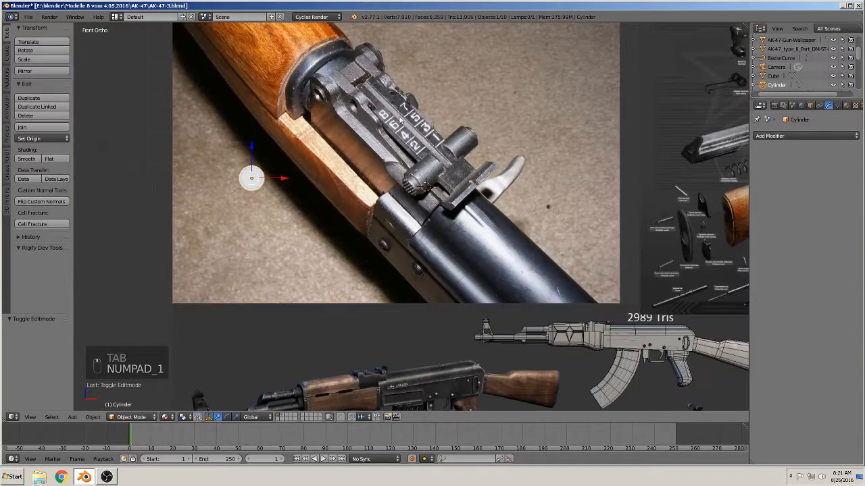
pyautogui.keyDown('shift'); pyautogui.moveTo(370, 129); pyautogui.dragTo(358, 203, button='middle'); pyautogui.keyUp('shift')
pyautogui.scroll(3, 359, 203)
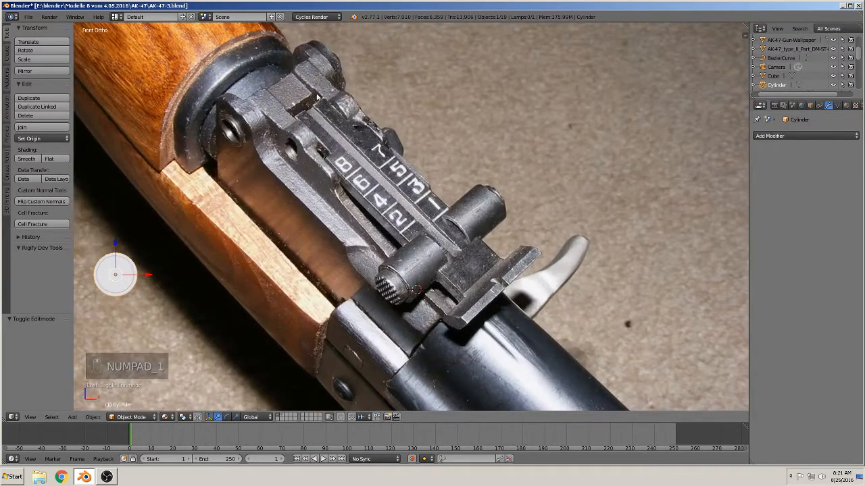
pyautogui.click(467, 108)
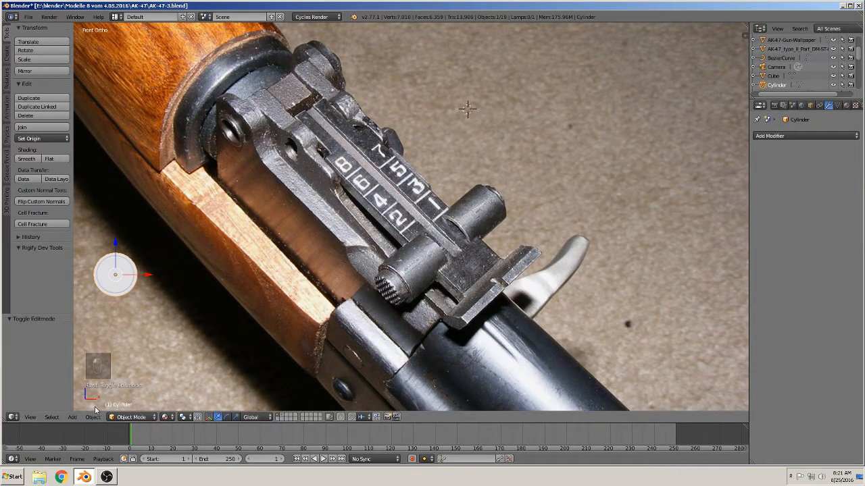
pyautogui.click(72, 417)
pyautogui.moveTo(82, 406)
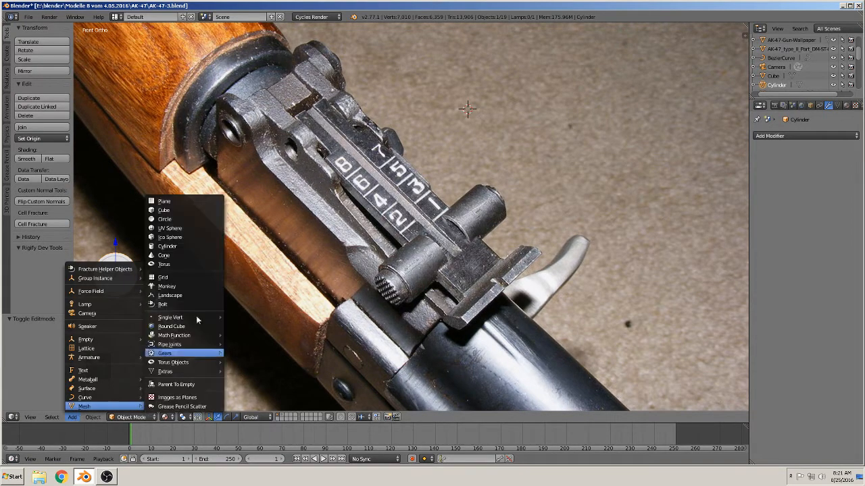
pyautogui.click(198, 209)
pyautogui.press('s')
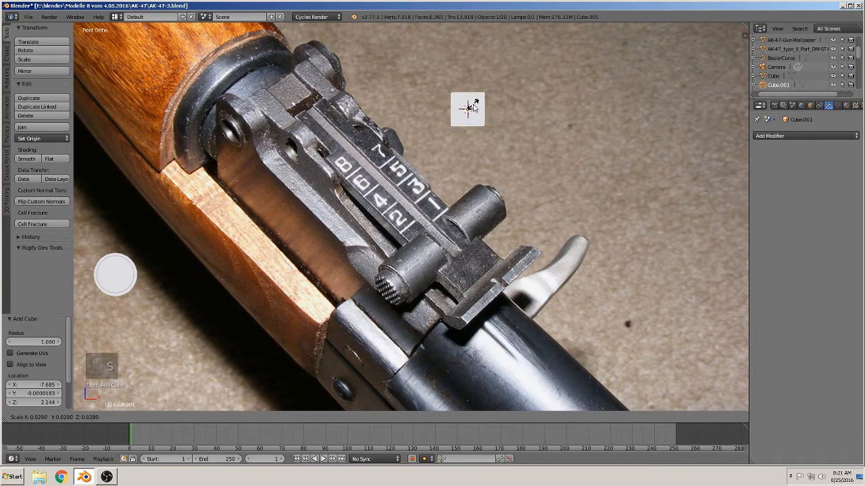
pyautogui.click(473, 106)
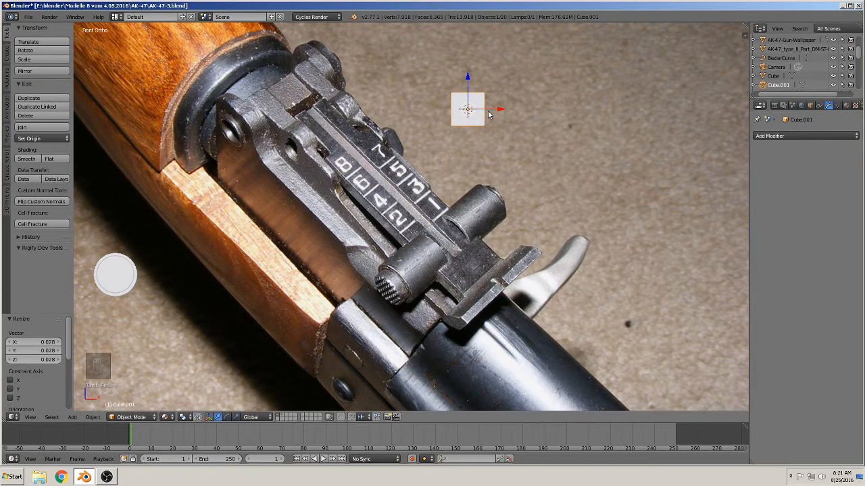
# Move the cube about -0.124 along Y, in front of the photo, and flatten it to about 0.246 along Y
pyautogui.moveTo(474, 130); pyautogui.dragTo(537, 193, button='middle')
pyautogui.moveTo(446, 99); pyautogui.dragTo(503, 131)
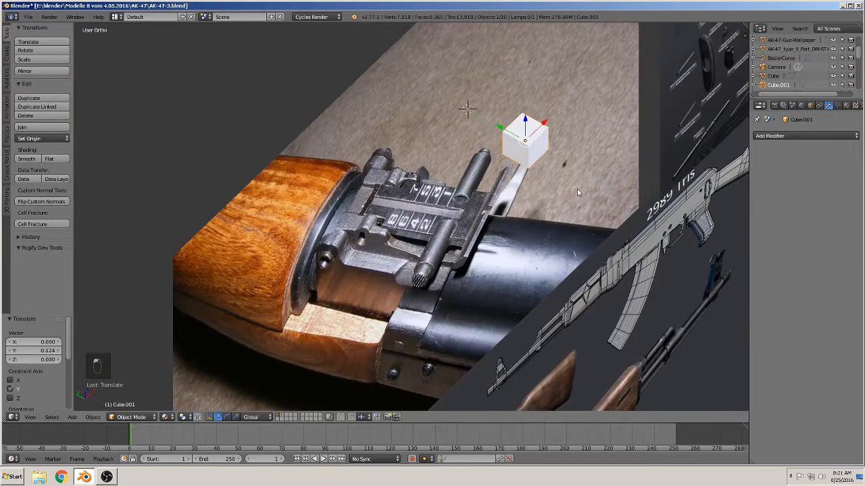
pyautogui.press('s')
pyautogui.press('y')
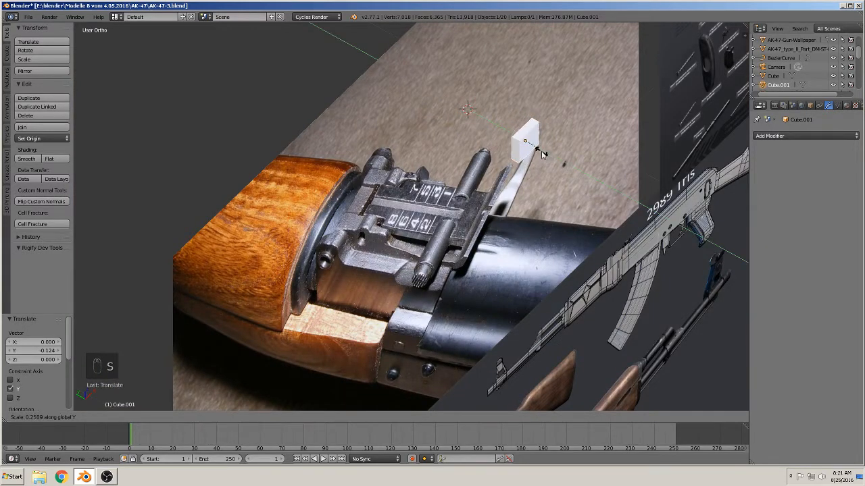
pyautogui.click(541, 152)
# In Edit Mode from the front view, select the flattened cube's lower vertices and move them about -0.016 along Z
pyautogui.press('KP_1')
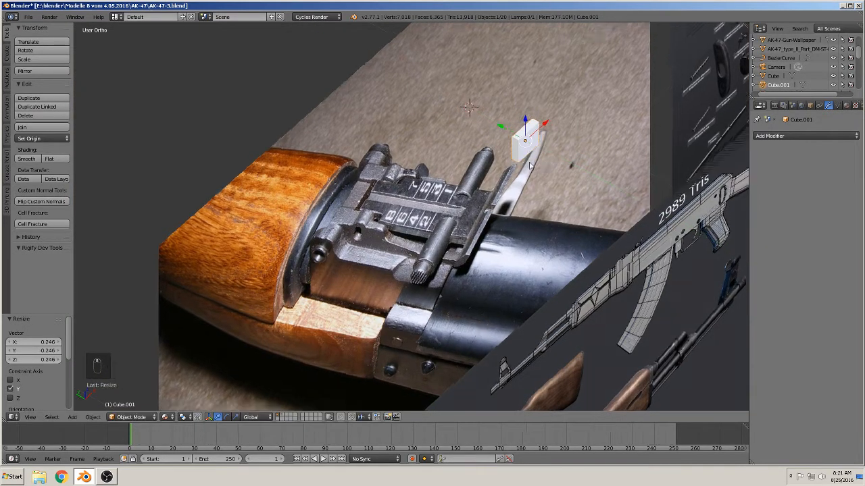
pyautogui.scroll(3, 493, 203)
pyautogui.scroll(-2, 543, 190)
pyautogui.scroll(5, 533, 202)
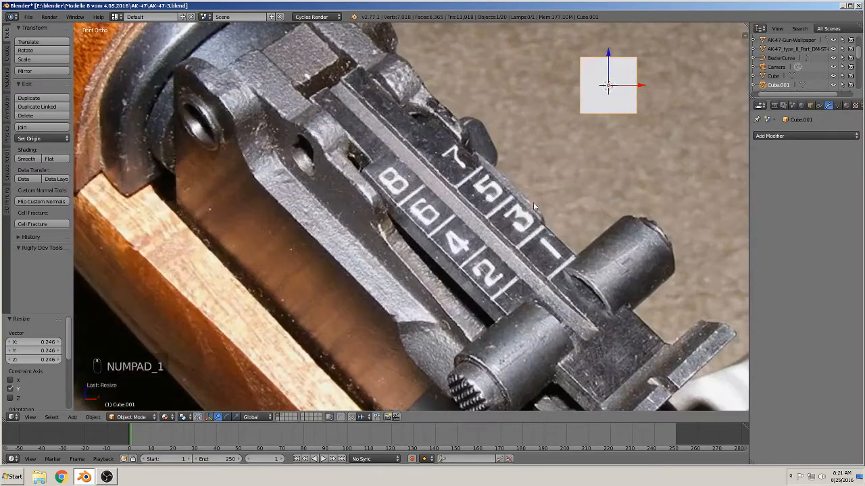
pyautogui.keyDown('shift'); pyautogui.moveTo(411, 238); pyautogui.dragTo(400, 240, button='middle'); pyautogui.keyUp('shift')
pyautogui.keyDown('shift'); pyautogui.moveTo(444, 205); pyautogui.dragTo(341, 208, button='middle'); pyautogui.keyUp('shift')
pyautogui.scroll(-3, 340, 212)
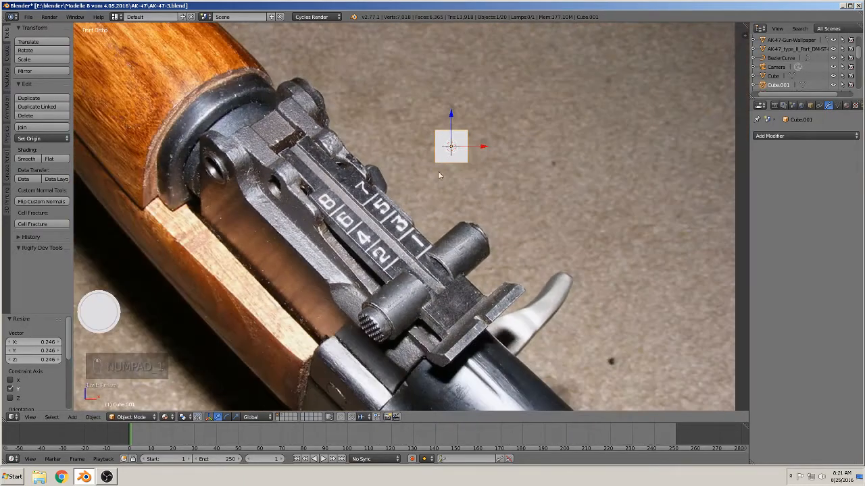
pyautogui.press('Tab')
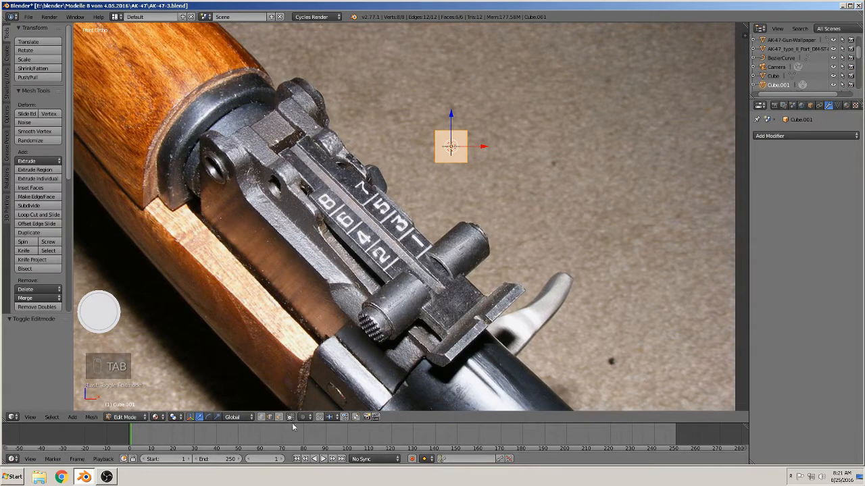
pyautogui.press('a')
pyautogui.press('a')
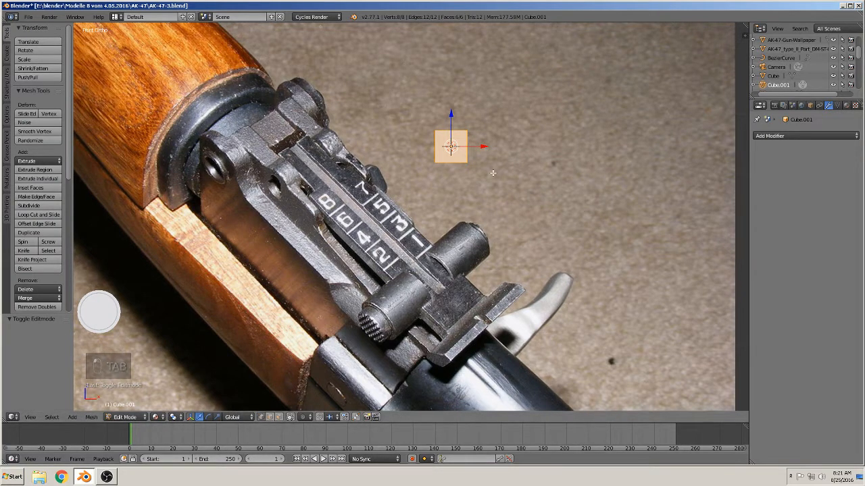
pyautogui.press('c')
pyautogui.moveTo(481, 166); pyautogui.dragTo(427, 165)
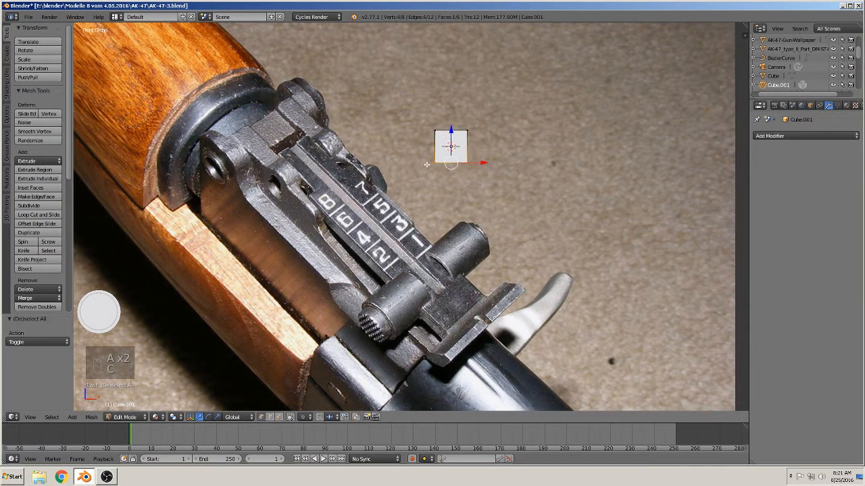
pyautogui.moveTo(451, 128); pyautogui.dragTo(451, 146)
# Extrude the bottom face and scale it to about 1.27, and extrude the widened face about 0.256 downward along Z
pyautogui.press('e')
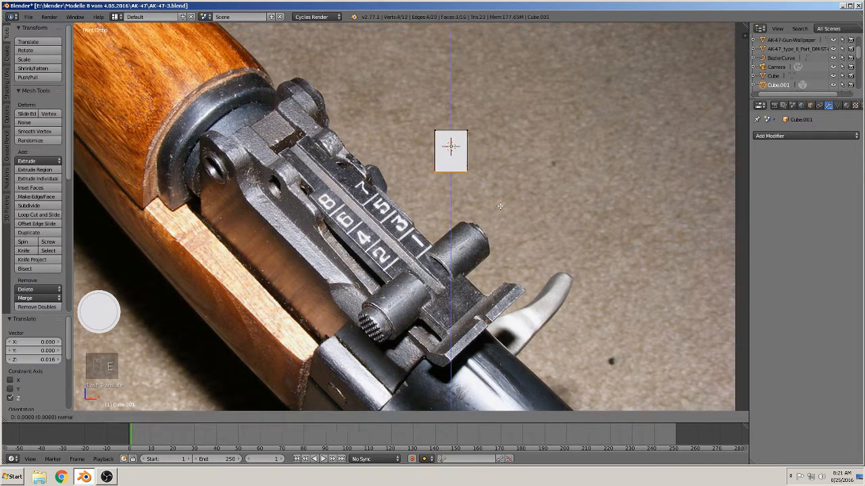
pyautogui.press('s')
pyautogui.click(514, 212)
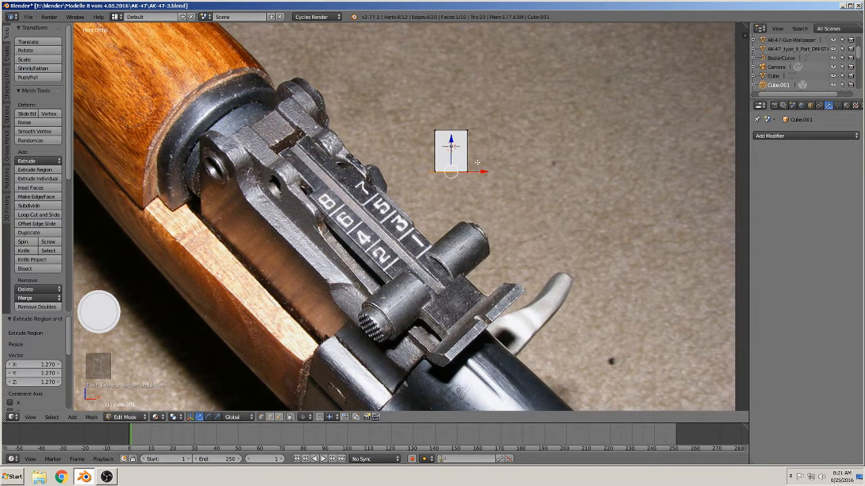
pyautogui.press('e')
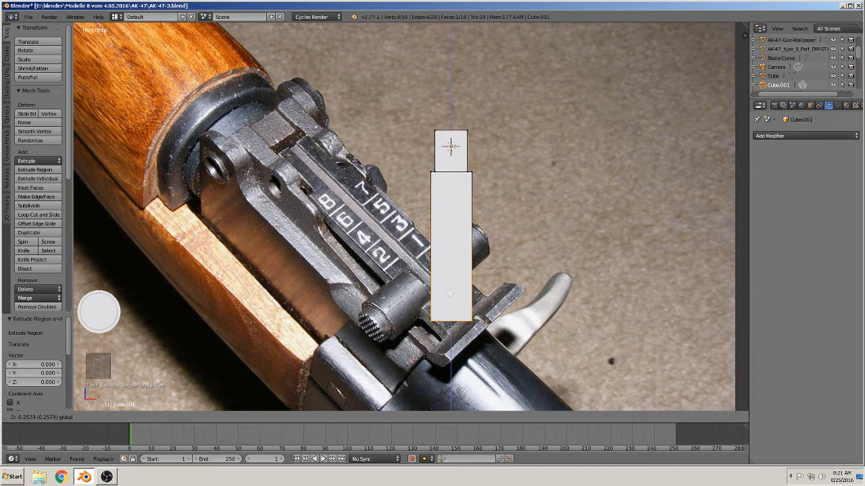
pyautogui.click(449, 292)
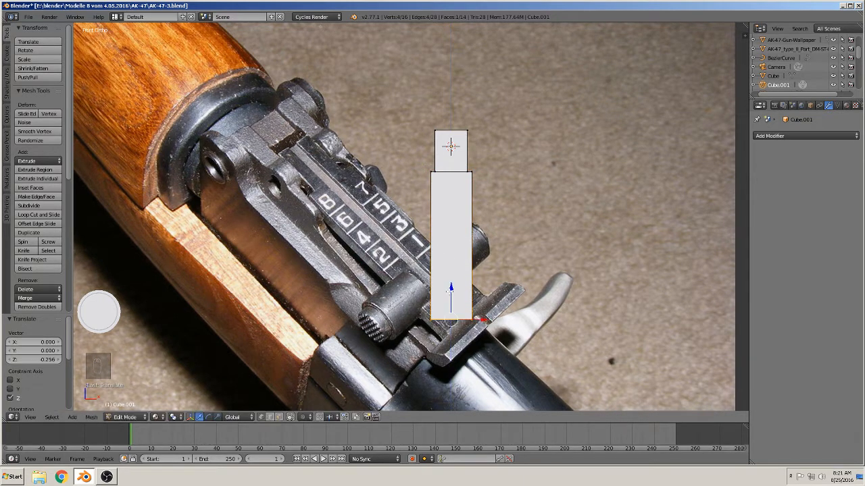
# Return to Object Mode and move the stepped block about 0.269 along X, clear of the sight in the photo
pyautogui.press('Tab')
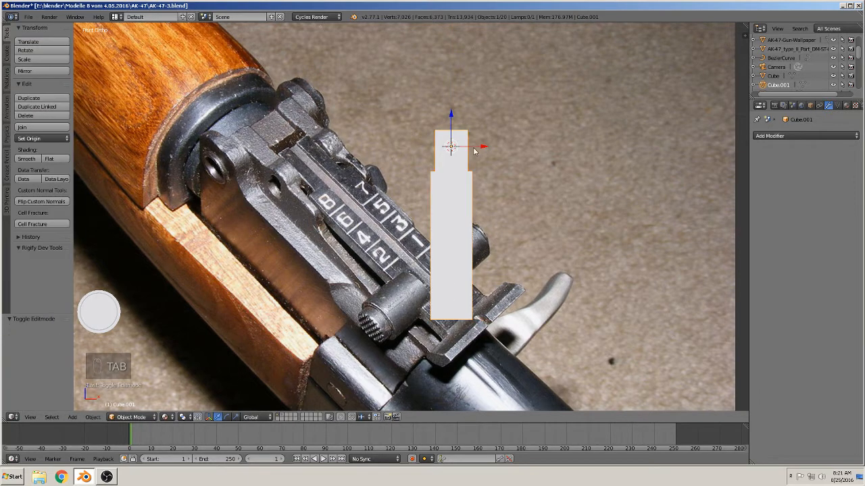
pyautogui.moveTo(474, 151); pyautogui.dragTo(632, 152)
pyautogui.keyDown('shift'); pyautogui.moveTo(507, 268); pyautogui.dragTo(368, 231, button='middle'); pyautogui.keyUp('shift')
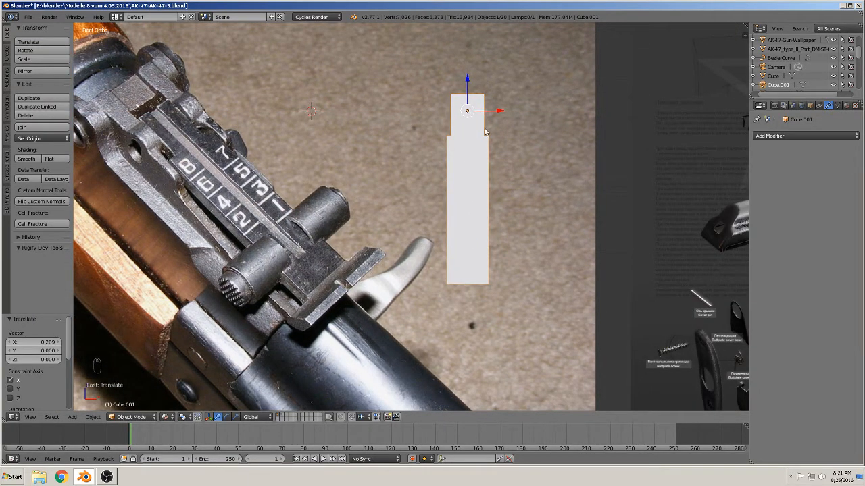
# In Edit Mode, select only the block's wide lower section without the narrow neck's vertices, scale it to about 1.196 along X, and return to Object Mode
pyautogui.press('Tab')
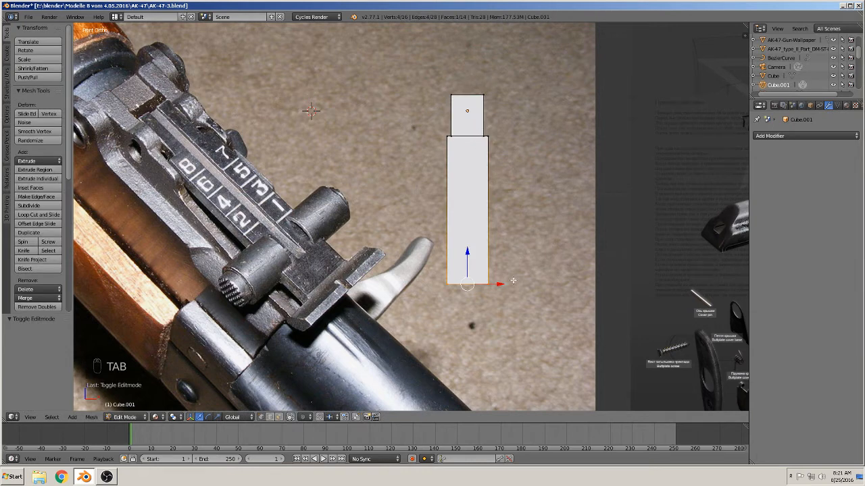
pyautogui.press('b')
pyautogui.press('b')
pyautogui.moveTo(517, 310); pyautogui.dragTo(406, 133)
pyautogui.moveTo(465, 145); pyautogui.dragTo(451, 180, button='middle')
pyautogui.scroll(4, 464, 168)
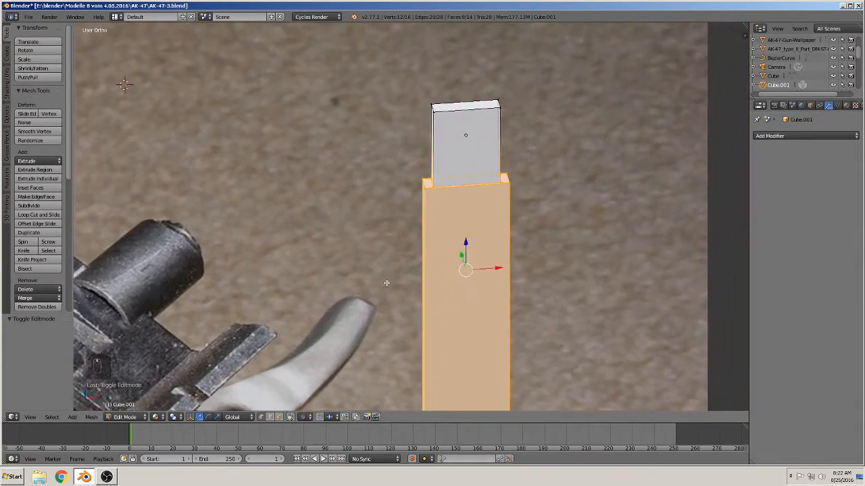
pyautogui.scroll(3, 452, 181)
pyautogui.keyDown('shift'); pyautogui.rightClick(450, 165); pyautogui.keyUp('shift')
pyautogui.keyDown('shift'); pyautogui.rightClick(446, 154); pyautogui.keyUp('shift')
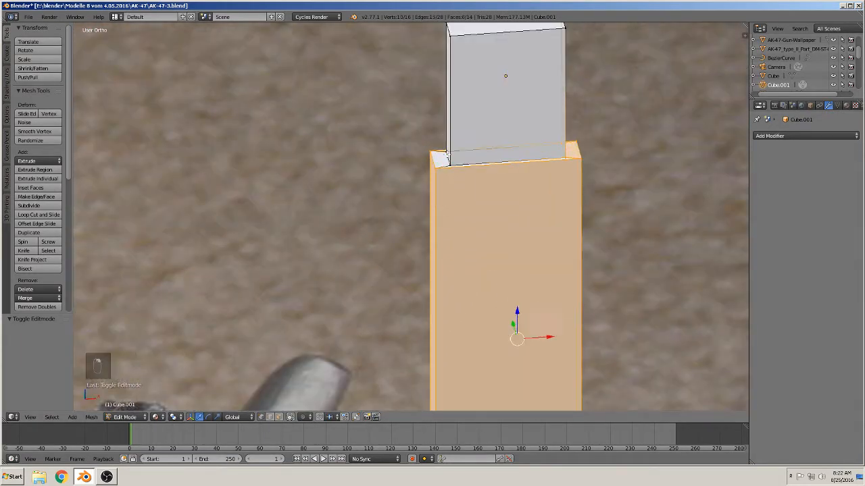
pyautogui.keyDown('shift'); pyautogui.rightClick(560, 147); pyautogui.keyUp('shift')
pyautogui.keyDown('shift'); pyautogui.rightClick(563, 155); pyautogui.keyUp('shift')
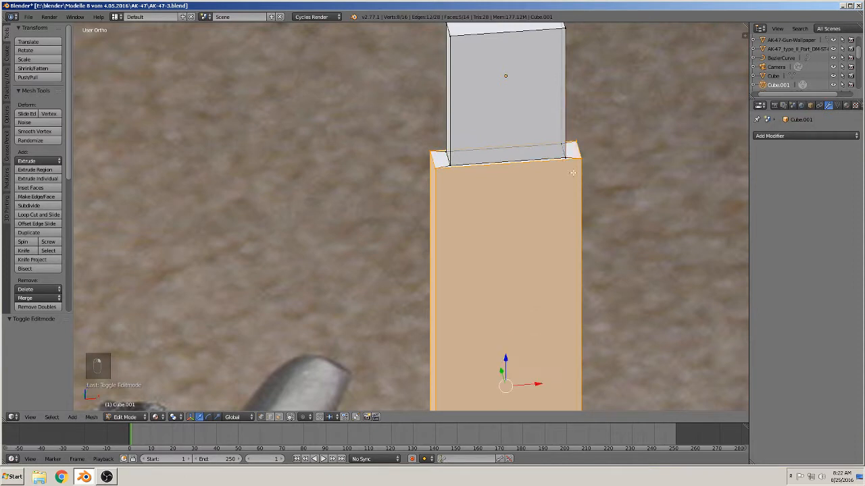
pyautogui.moveTo(582, 259); pyautogui.dragTo(598, 243, button='middle')
pyautogui.scroll(-3, 598, 243)
pyautogui.scroll(-4, 598, 242)
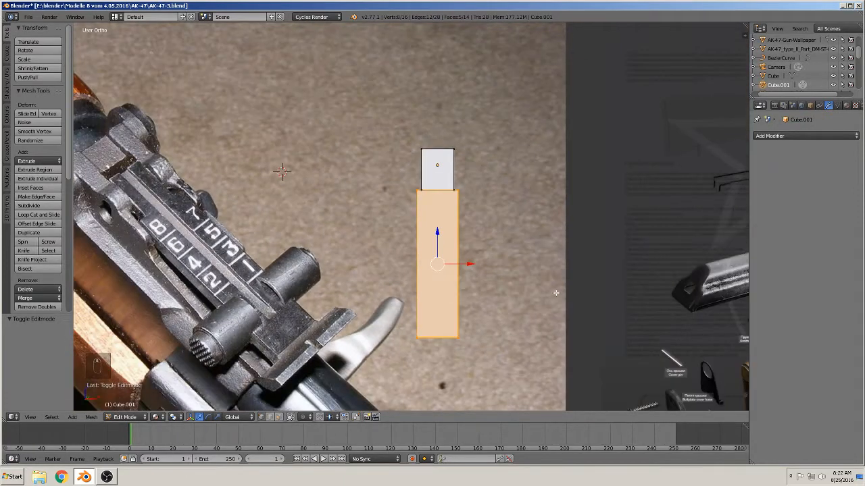
pyautogui.press('s')
pyautogui.press('x')
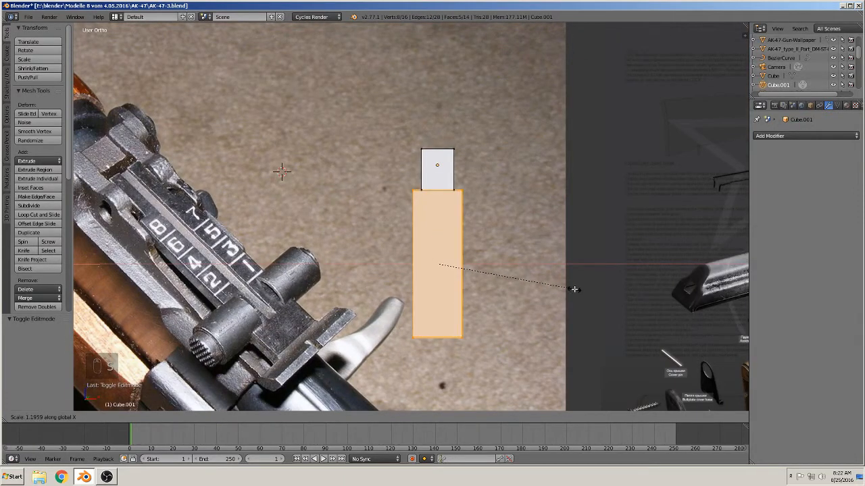
pyautogui.click(574, 289)
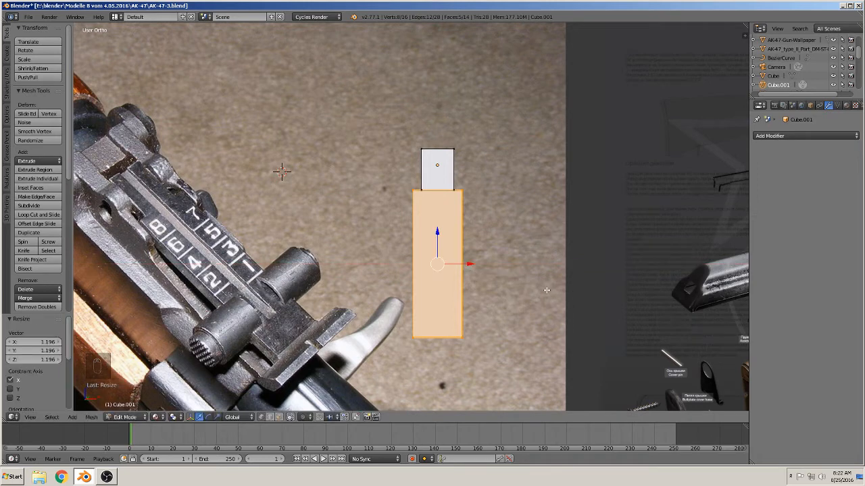
pyautogui.keyDown('shift'); pyautogui.moveTo(526, 292); pyautogui.dragTo(557, 258, button='middle'); pyautogui.keyUp('shift')
pyautogui.press('Tab')
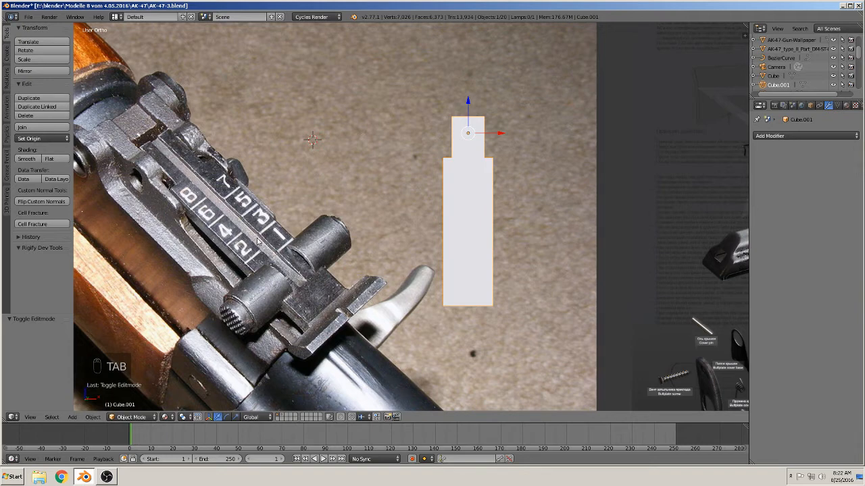
# In Edit Mode, add two evenly spaced lengthwise loop cuts running down the neck and the wide section, without sliding them
pyautogui.press('Tab')
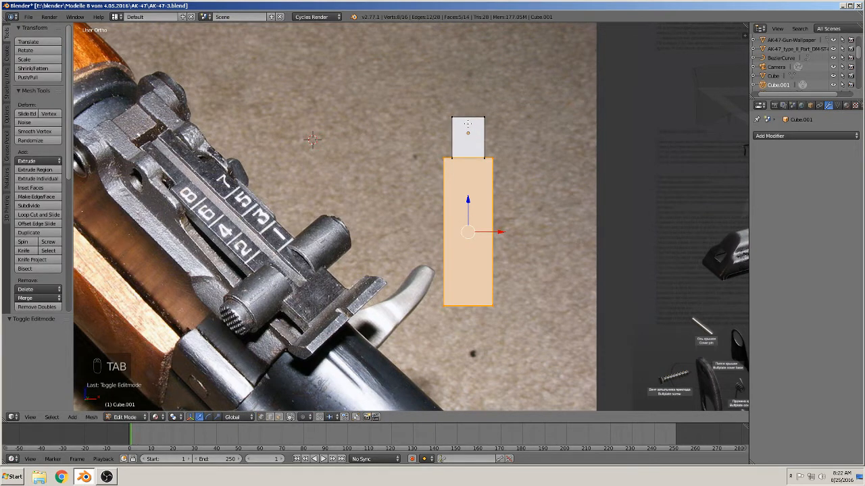
pyautogui.hotkey('ctrl', 'r')
pyautogui.scroll(1, 467, 119)
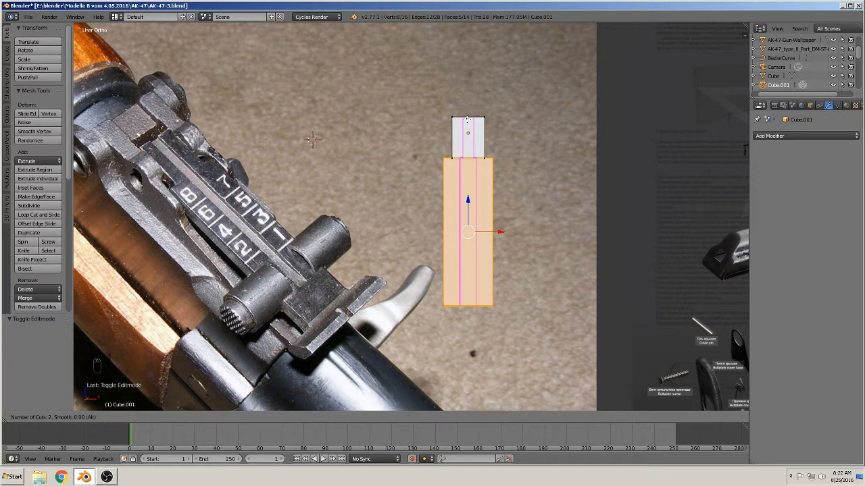
pyautogui.click(467, 120)
pyautogui.rightClick(467, 120)
# Scale each lengthwise loop to 0 along X, and move both toward the centre to form a narrow strip, the left one about 0.008
pyautogui.keyDown('alt'); pyautogui.rightClick(463, 143); pyautogui.keyUp('alt')
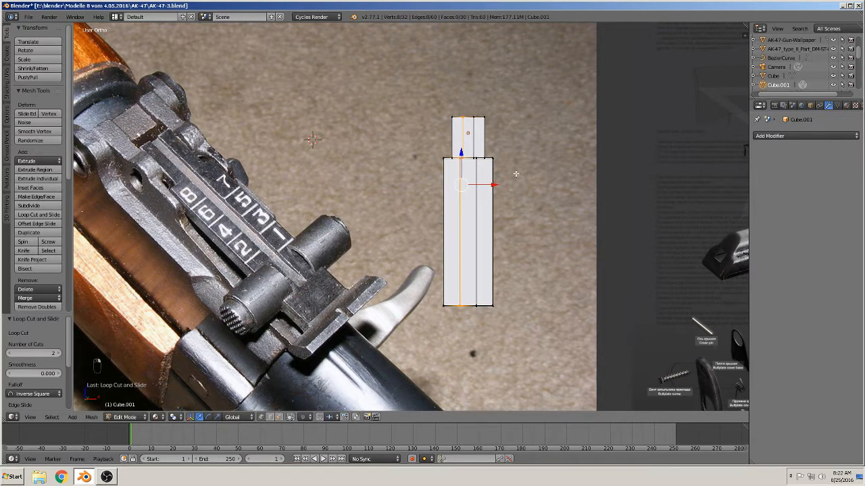
pyautogui.press('s')
pyautogui.press('x')
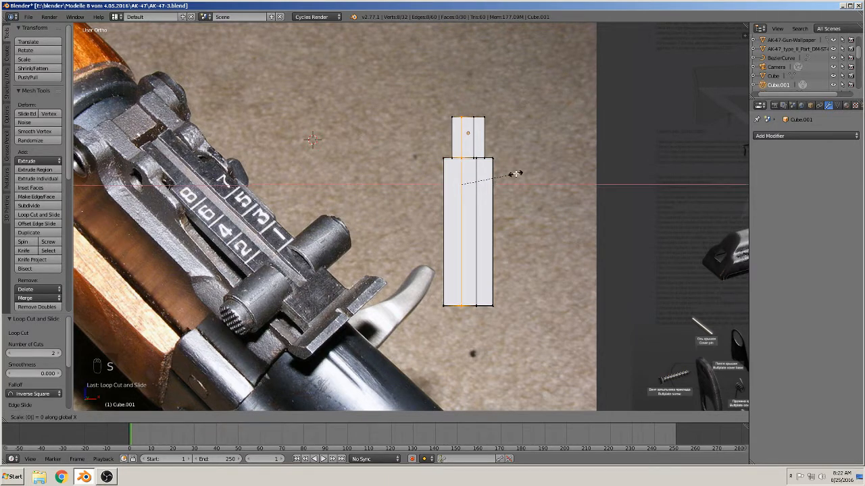
pyautogui.click(505, 172)
pyautogui.keyDown('alt'); pyautogui.rightClick(473, 173); pyautogui.keyUp('alt')
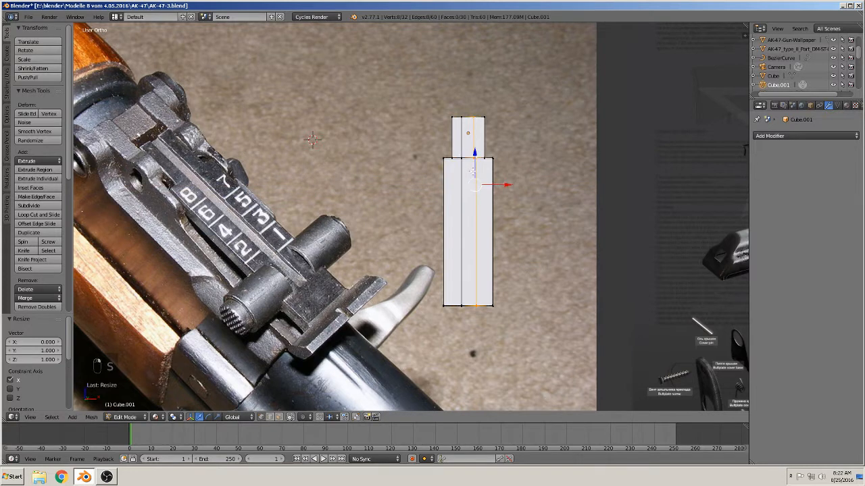
pyautogui.press('s')
pyautogui.press('x')
pyautogui.press('0')
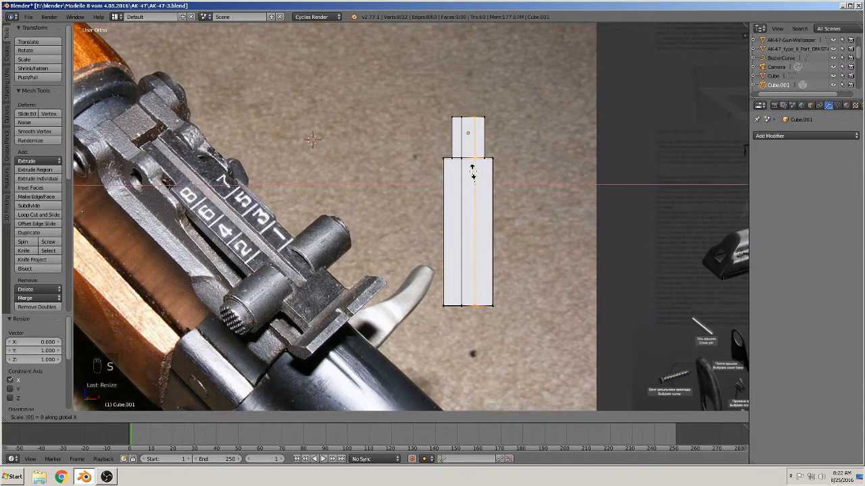
pyautogui.click(518, 194)
pyautogui.moveTo(508, 184); pyautogui.dragTo(494, 183)
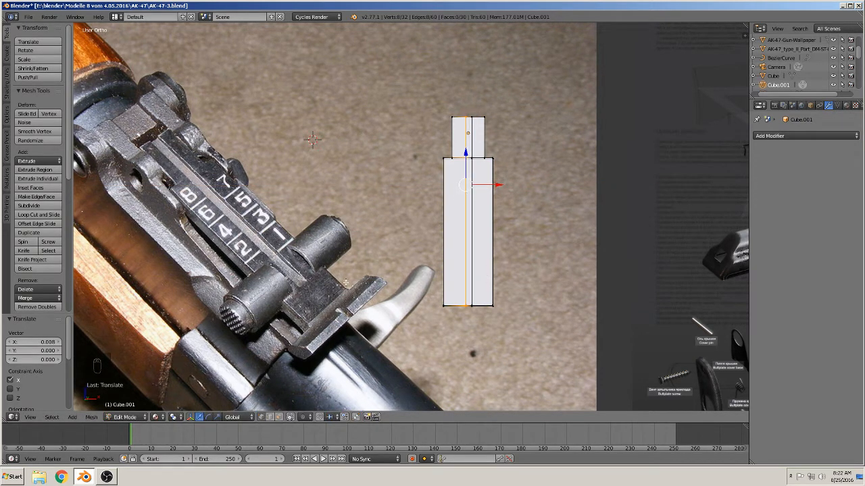
# Add one crosswise loop cut to the wide lower section and slide it about 0.646 toward the bottom end
pyautogui.hotkey('ctrl', 'r')
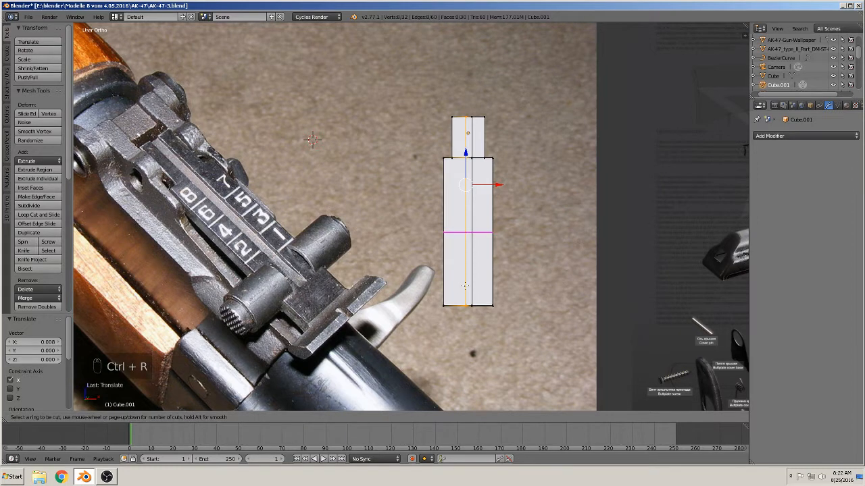
pyautogui.click(464, 286)
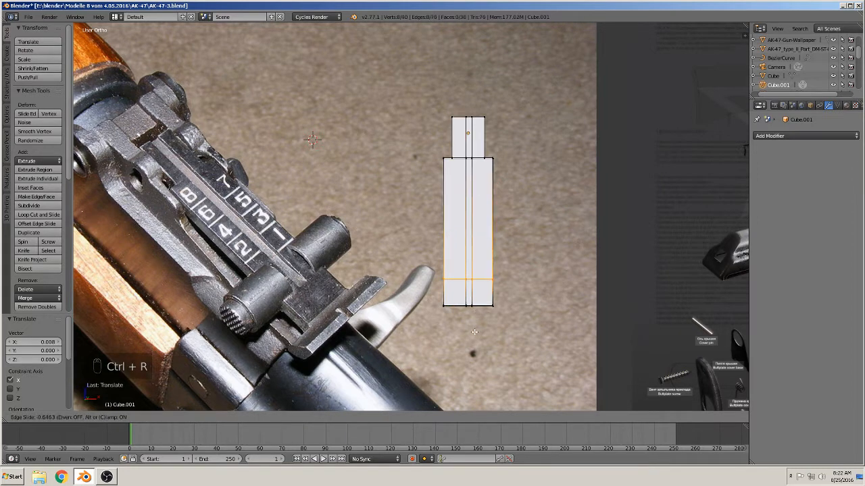
pyautogui.click(475, 331)
# Select the front centre strip faces on the neck and above the crosswise cut, extrude them, and recess them about 0.003 along Y
pyautogui.moveTo(480, 292)
pyautogui.mouseDown(button='middle')
pyautogui.moveTo(485, 298)
pyautogui.moveTo(474, 289)
pyautogui.mouseUp(button='middle')
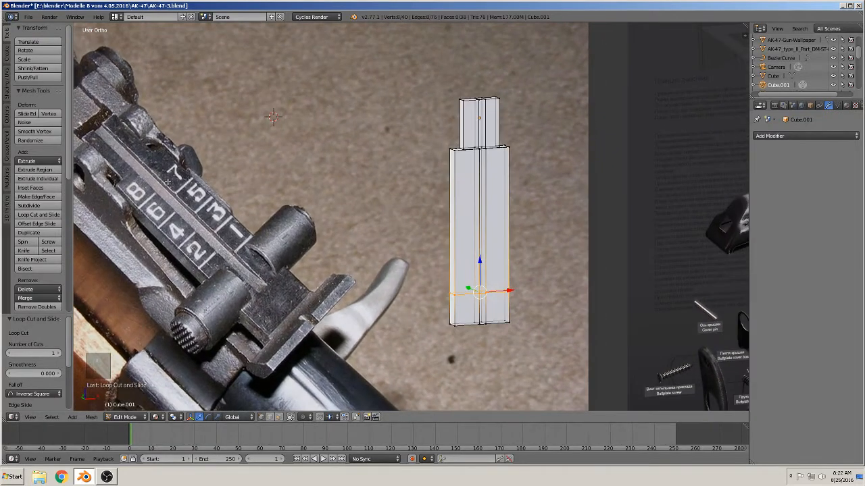
pyautogui.keyDown('shift'); pyautogui.moveTo(236, 250); pyautogui.dragTo(169, 215, button='middle'); pyautogui.keyUp('shift')
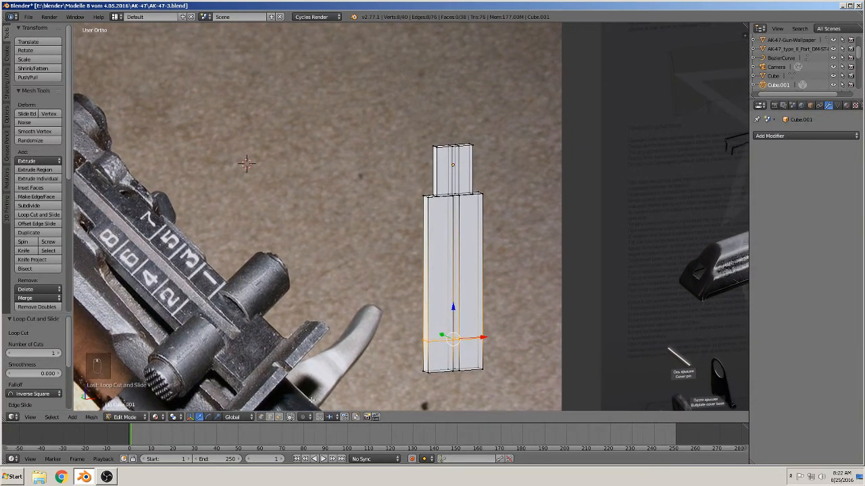
pyautogui.click(278, 417)
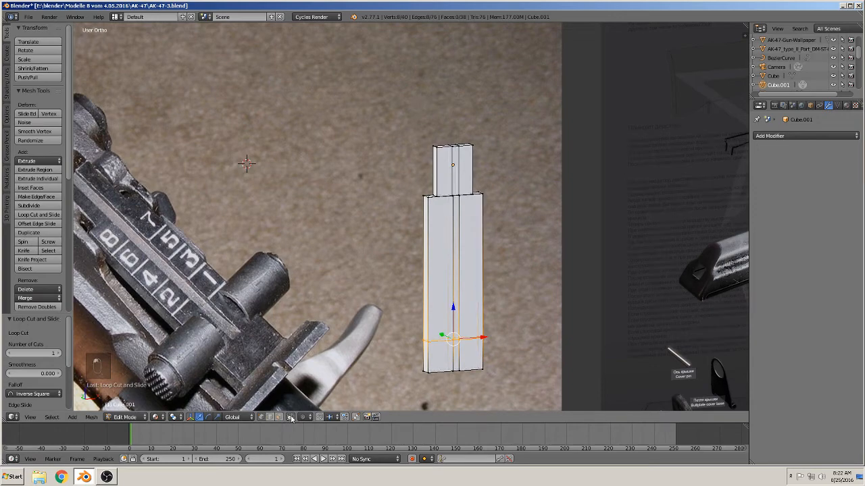
pyautogui.rightClick(457, 258)
pyautogui.keyDown('shift'); pyautogui.rightClick(465, 164); pyautogui.keyUp('shift')
pyautogui.moveTo(465, 165); pyautogui.dragTo(451, 306, button='middle')
pyautogui.scroll(3, 452, 306)
pyautogui.scroll(3, 452, 305)
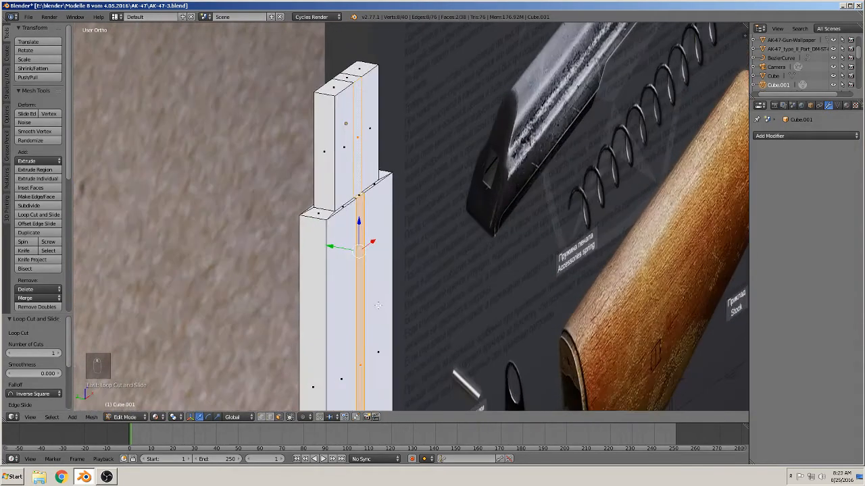
pyautogui.press('e')
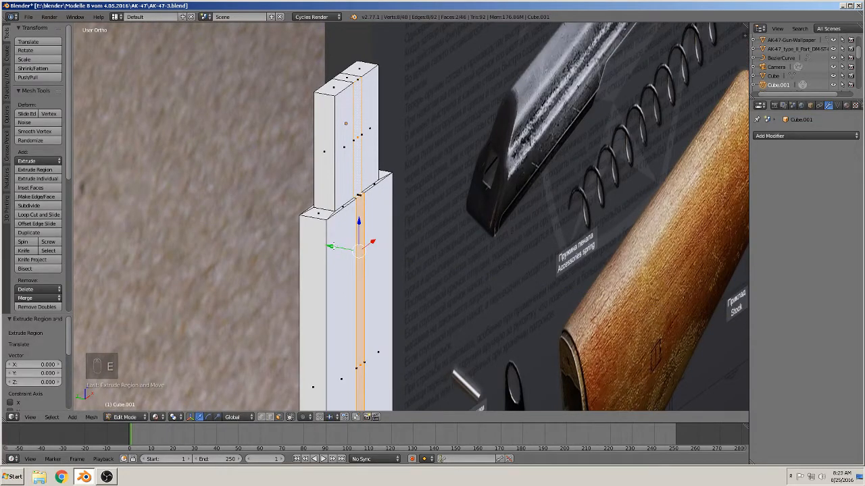
pyautogui.moveTo(332, 245); pyautogui.dragTo(330, 242)
pyautogui.moveTo(330, 242); pyautogui.dragTo(346, 262, button='middle')
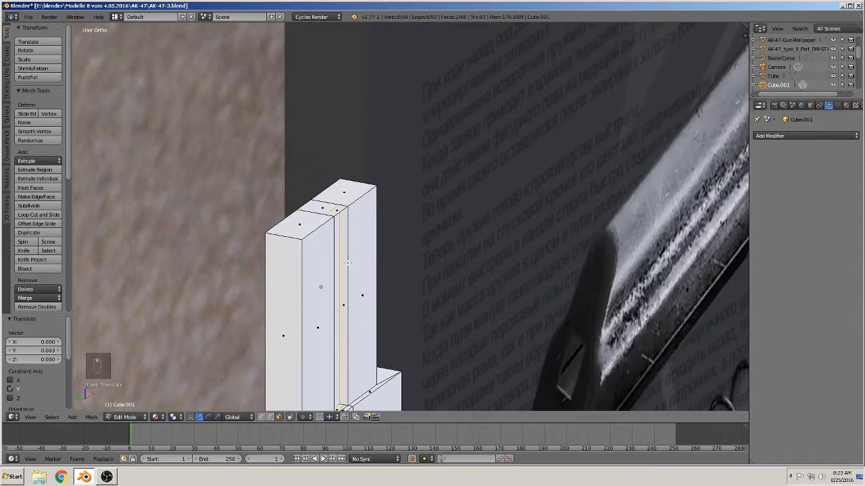
# Delete the front edge that closes the recessed groove at the top end of the neck
pyautogui.click(270, 418)
pyautogui.rightClick(338, 215)
pyautogui.scroll(5, 402, 242)
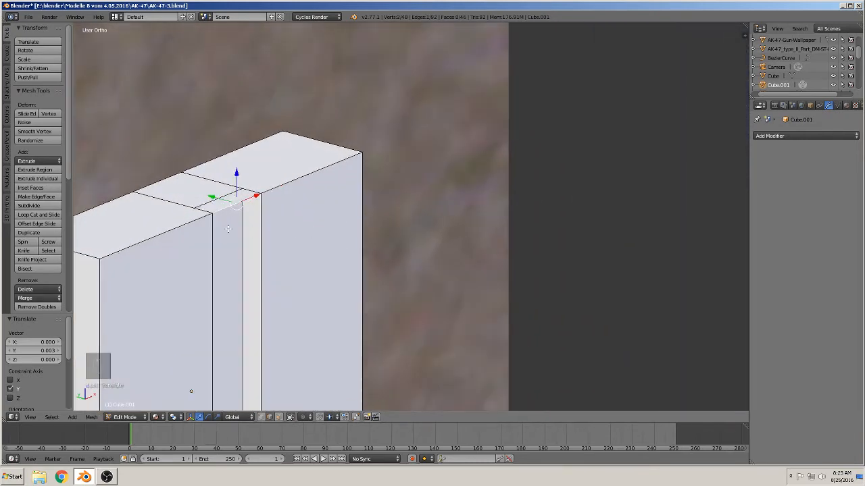
pyautogui.press('x')
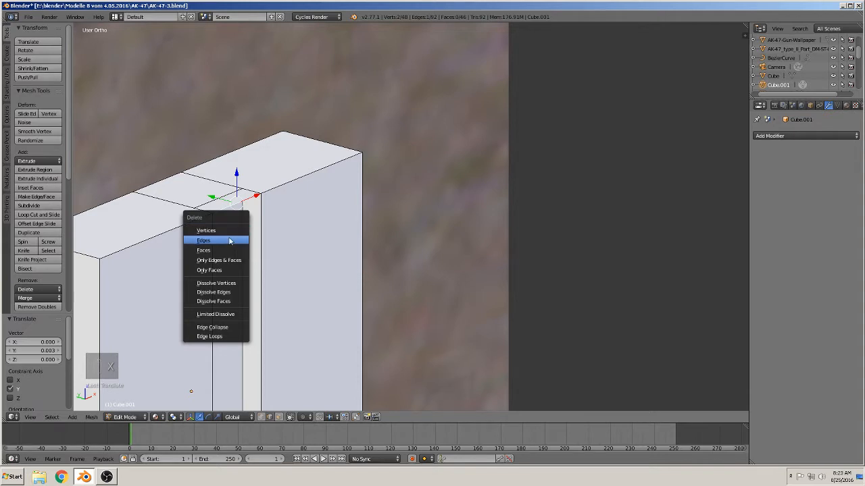
pyautogui.click(238, 239)
# Delete the three crosswise edges blocking the groove where the neck meets the wide section
pyautogui.keyDown('shift'); pyautogui.moveTo(288, 251); pyautogui.dragTo(270, 177, button='middle'); pyautogui.keyUp('shift')
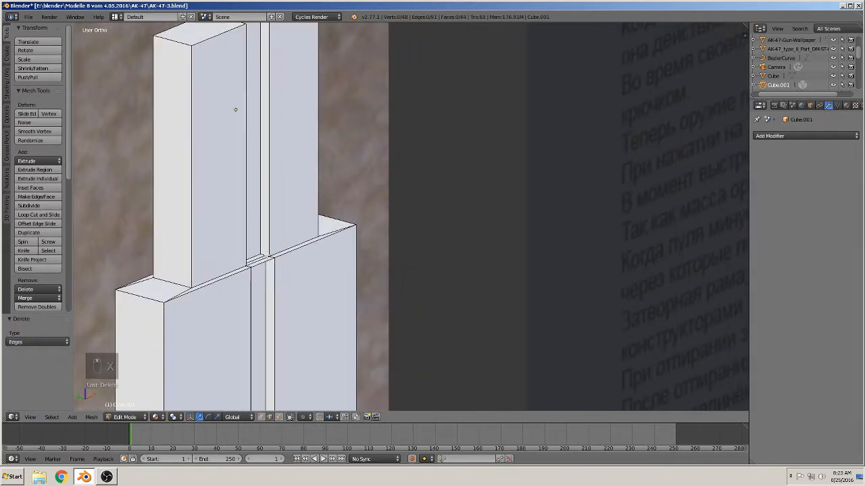
pyautogui.rightClick(255, 258)
pyautogui.scroll(3, 257, 276)
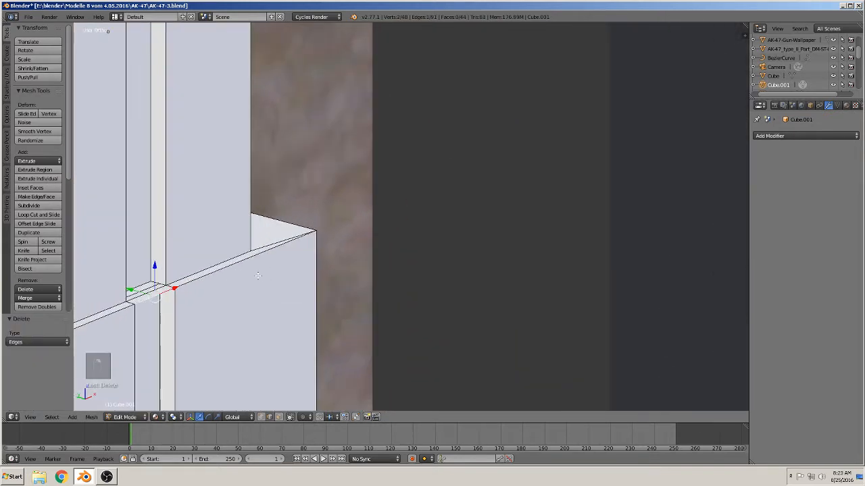
pyautogui.press('KP_Decimal')
pyautogui.keyDown('shift'); pyautogui.rightClick(350, 213); pyautogui.keyUp('shift')
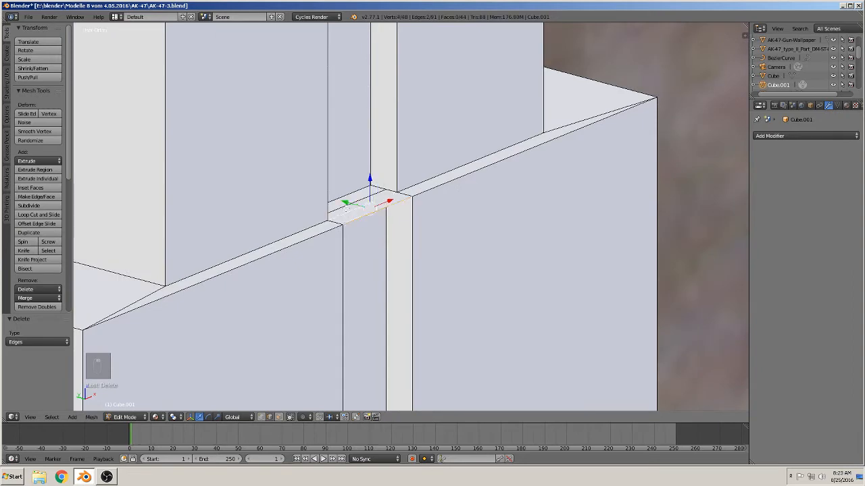
pyautogui.keyDown('shift'); pyautogui.rightClick(345, 208); pyautogui.keyUp('shift')
pyautogui.press('x')
pyautogui.click(324, 204)
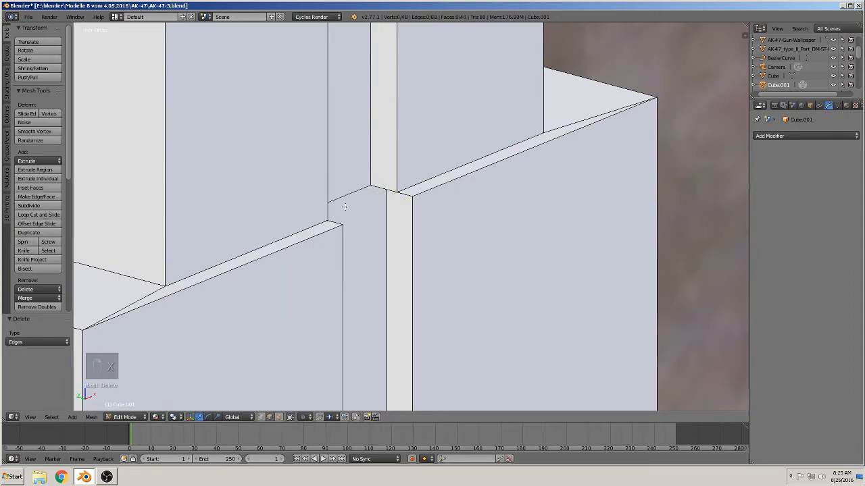
# Try to fill the gap in the neck's top with a face between its two side edges
pyautogui.moveTo(325, 204); pyautogui.dragTo(497, 212, button='middle')
pyautogui.scroll(6, 496, 212)
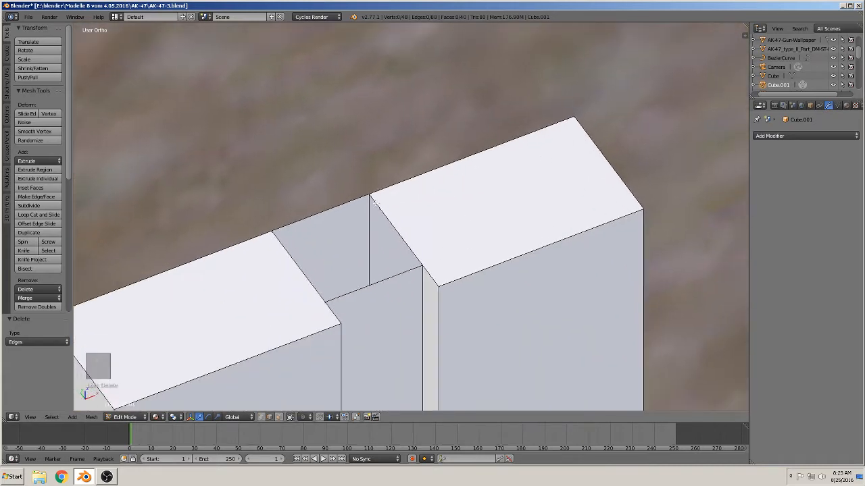
pyautogui.rightClick(397, 227)
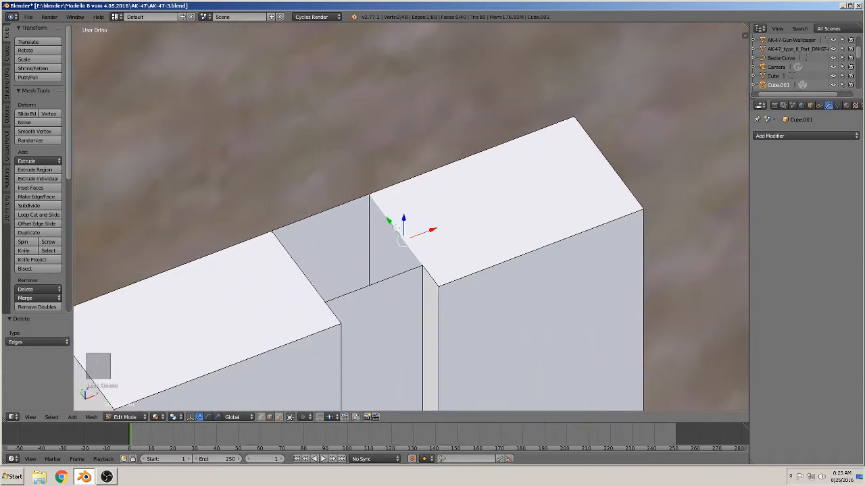
pyautogui.keyDown('shift'); pyautogui.rightClick(331, 273); pyautogui.keyUp('shift')
pyautogui.press('f')
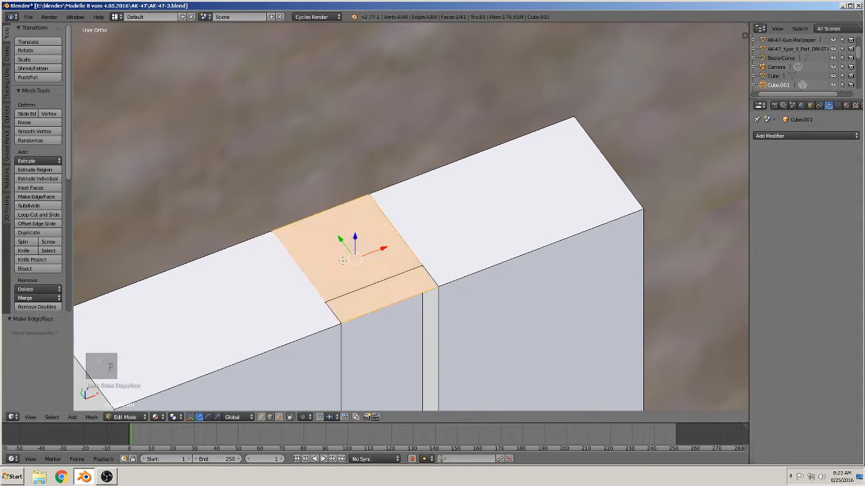
pyautogui.hotkey('ctrl', 'z')
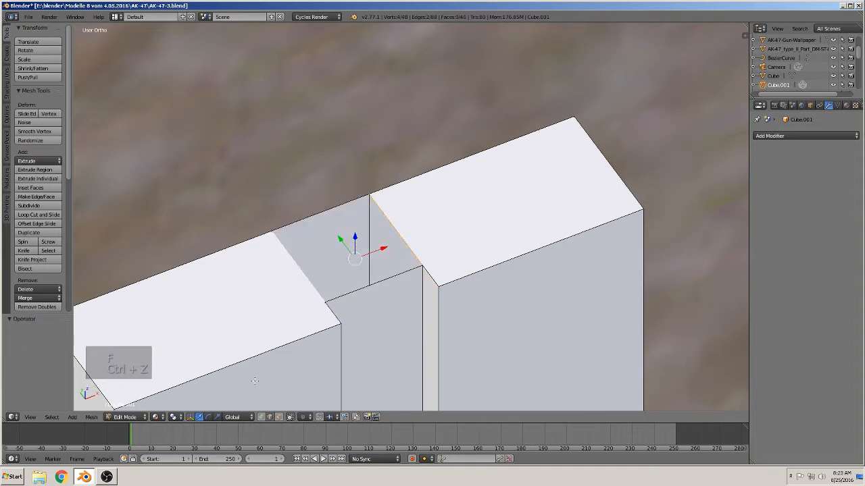
# Fill the gap in the neck's top with a face between the groove floor's edge and the back edge, and return to Object Mode
pyautogui.rightClick(356, 287)
pyautogui.keyDown('shift'); pyautogui.rightClick(307, 214); pyautogui.keyUp('shift')
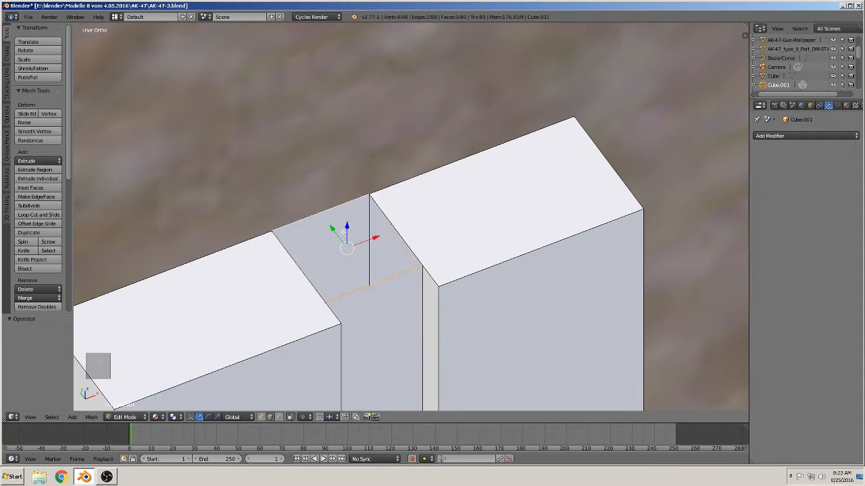
pyautogui.press('f')
pyautogui.press('a')
pyautogui.press('Tab')
pyautogui.moveTo(343, 233); pyautogui.dragTo(500, 86, button='middle')
pyautogui.scroll(3, 440, 281)
pyautogui.scroll(-4, 472, 148)
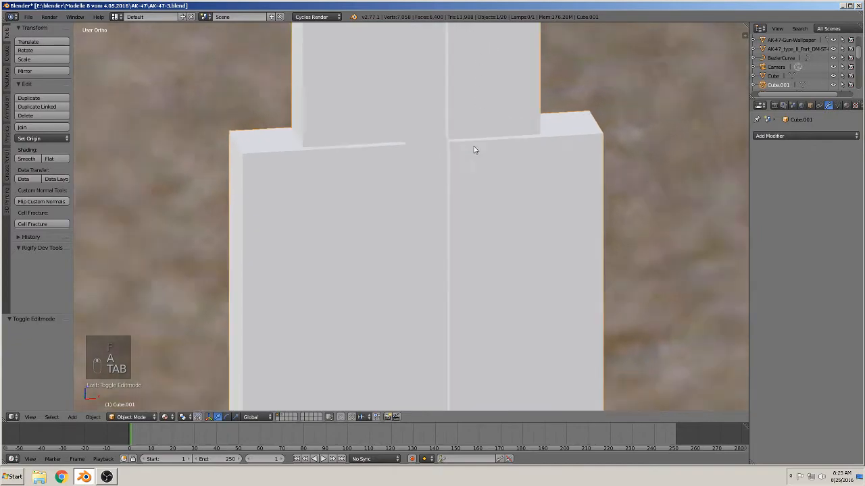
# In Edit Mode, fill the missing groove floor on the wide section between its bottom and upper edges, and return to Object Mode
pyautogui.moveTo(477, 228); pyautogui.dragTo(413, 177, button='middle')
pyautogui.press('Tab')
pyautogui.scroll(5, 434, 332)
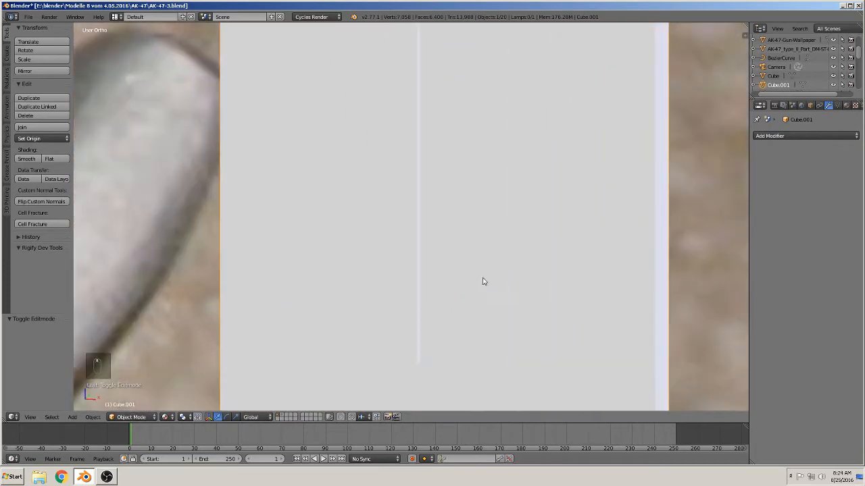
pyautogui.moveTo(504, 323); pyautogui.dragTo(526, 337, button='middle')
pyautogui.scroll(-1, 526, 338)
pyautogui.rightClick(453, 282)
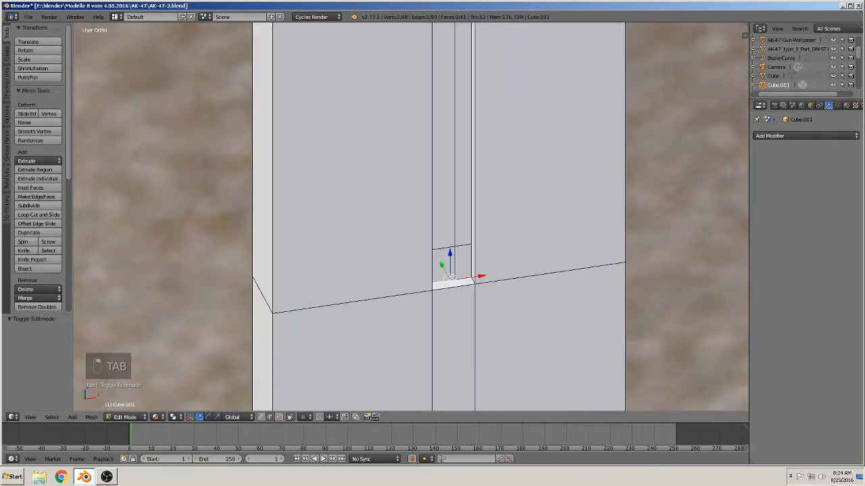
pyautogui.keyDown('shift'); pyautogui.moveTo(511, 181); pyautogui.dragTo(518, 304, button='middle'); pyautogui.keyUp('shift')
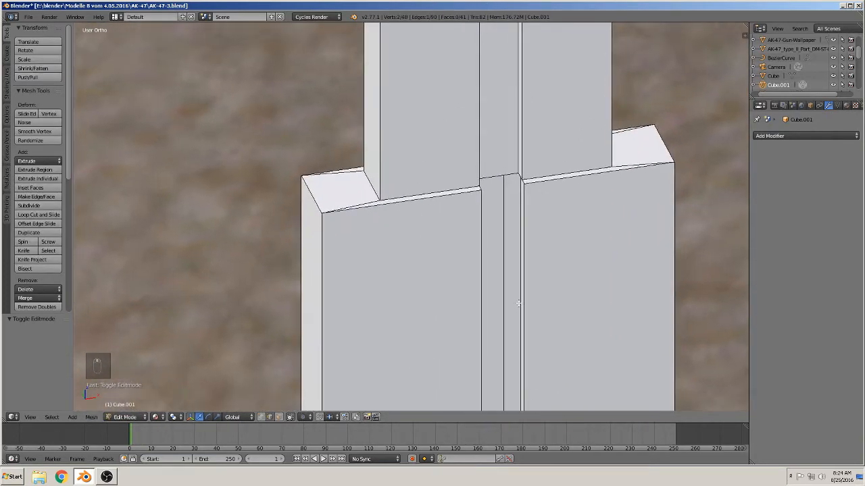
pyautogui.keyDown('shift'); pyautogui.rightClick(508, 177); pyautogui.keyUp('shift')
pyautogui.press('f')
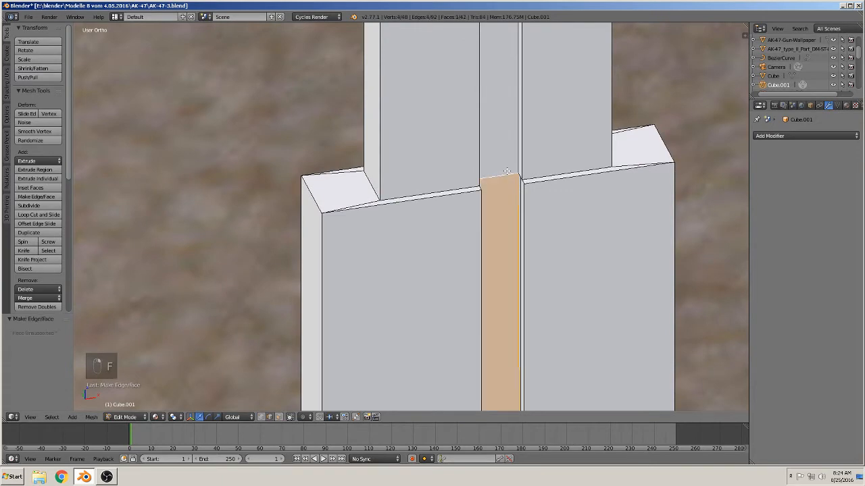
pyautogui.press('Tab')
pyautogui.scroll(-5, 534, 193)
pyautogui.moveTo(551, 260); pyautogui.dragTo(516, 215, button='middle')
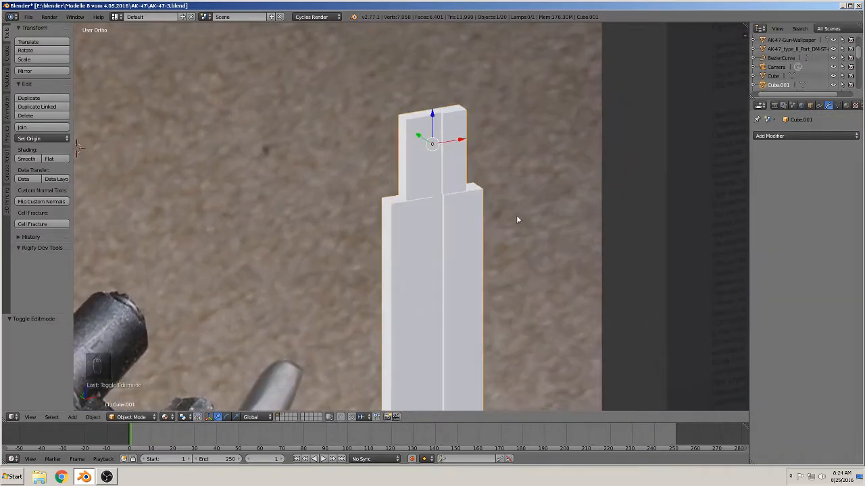
# Switch to the front view and select the knob cylinder in Object Mode, with the photographed sight in view
pyautogui.scroll(-4, 471, 241)
pyautogui.press('Tab')
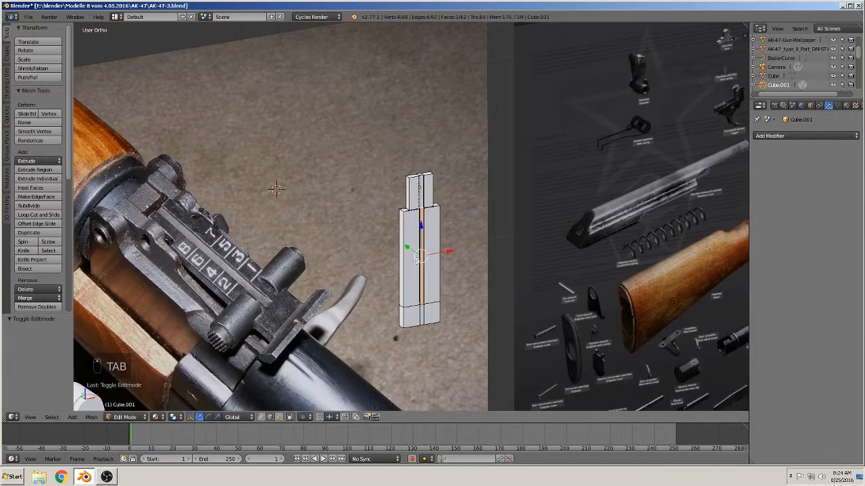
pyautogui.press('KP_1')
pyautogui.scroll(1, 380, 257)
pyautogui.keyDown('shift'); pyautogui.moveTo(328, 277); pyautogui.dragTo(450, 224, button='middle'); pyautogui.keyUp('shift')
pyautogui.scroll(-4, 399, 267)
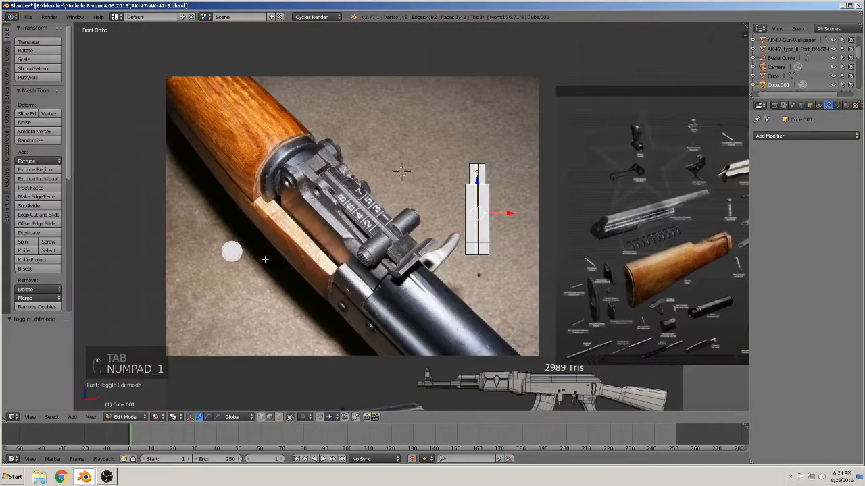
pyautogui.press('Tab')
pyautogui.scroll(4, 370, 267)
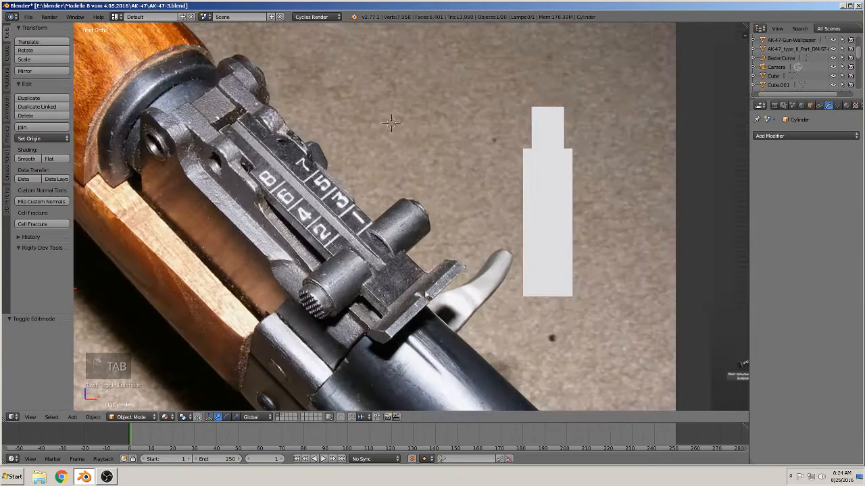
# Put the grooved sight leaf into Edit Mode with face selection and select the three faces of its lower end
pyautogui.scroll(2, 560, 319)
pyautogui.moveTo(546, 378); pyautogui.dragTo(558, 129, button='middle')
pyautogui.scroll(4, 544, 189)
pyautogui.press('Tab')
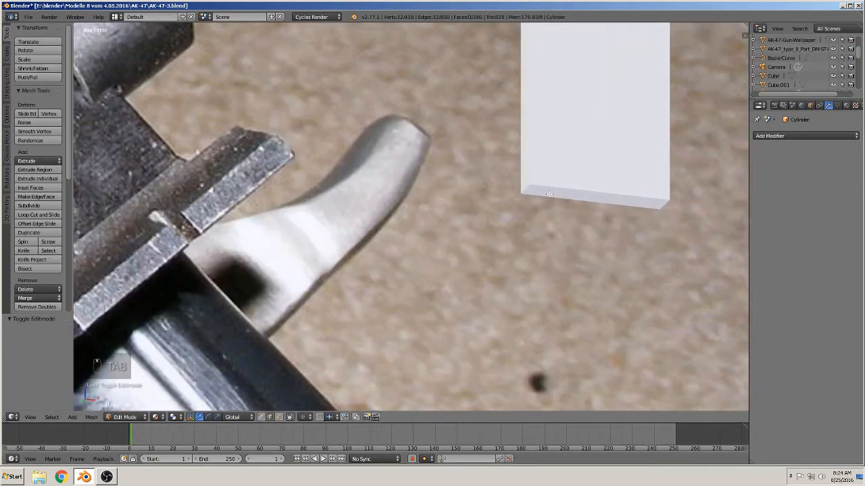
pyautogui.press('Tab')
pyautogui.rightClick(570, 189)
pyautogui.press('Tab')
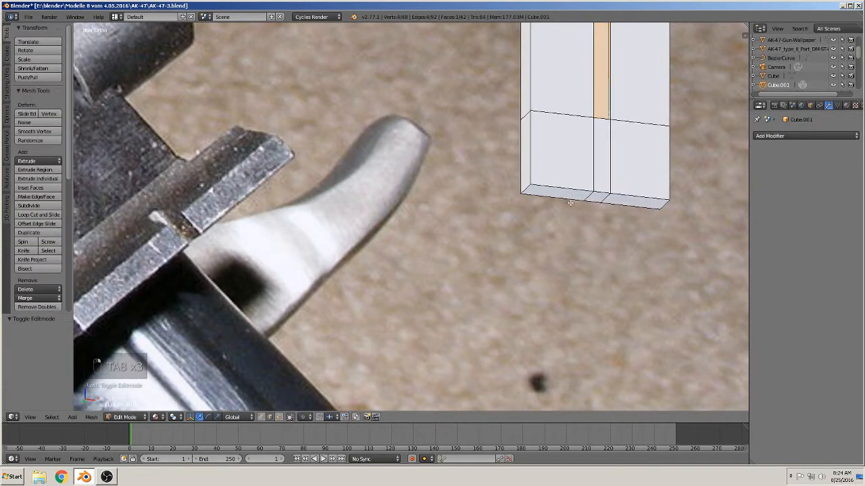
pyautogui.click(279, 417)
pyautogui.rightClick(570, 196)
pyautogui.keyDown('shift'); pyautogui.rightClick(601, 198); pyautogui.keyUp('shift')
pyautogui.keyDown('shift'); pyautogui.rightClick(633, 203); pyautogui.keyUp('shift')
pyautogui.scroll(-3, 650, 237)
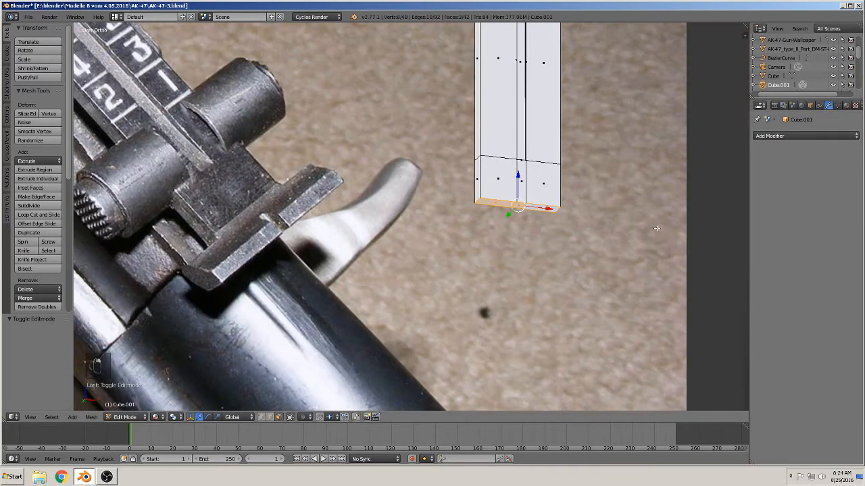
# Extrude the leaf's lower end faces in place and widen them along X by a factor of about 1.78
pyautogui.keyDown('alt'); pyautogui.moveTo(651, 237); pyautogui.dragTo(629, 254, button='middle'); pyautogui.keyUp('alt')
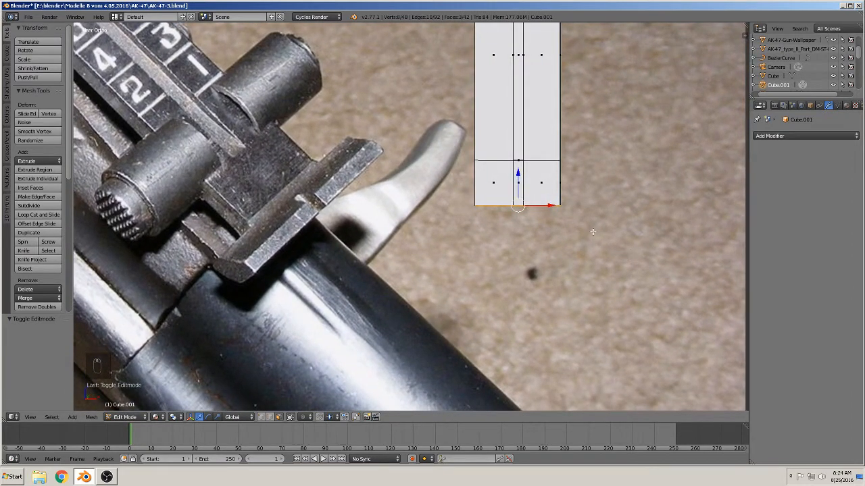
pyautogui.press('e')
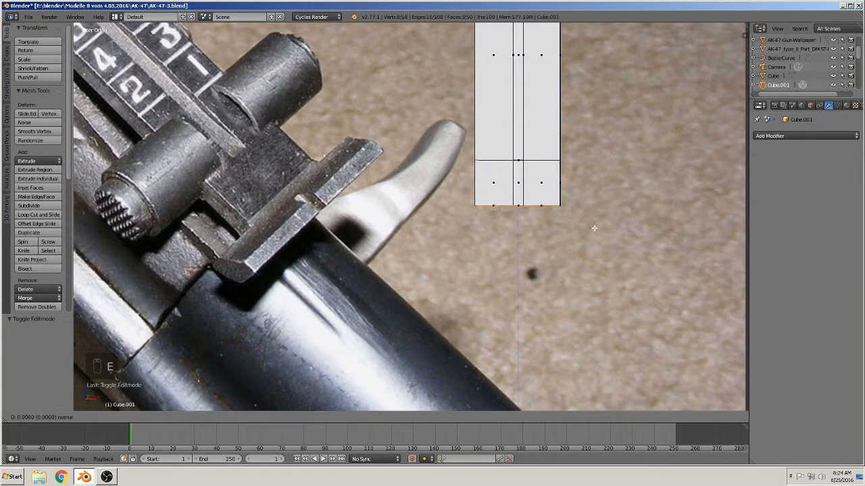
pyautogui.press('s')
pyautogui.press('x')
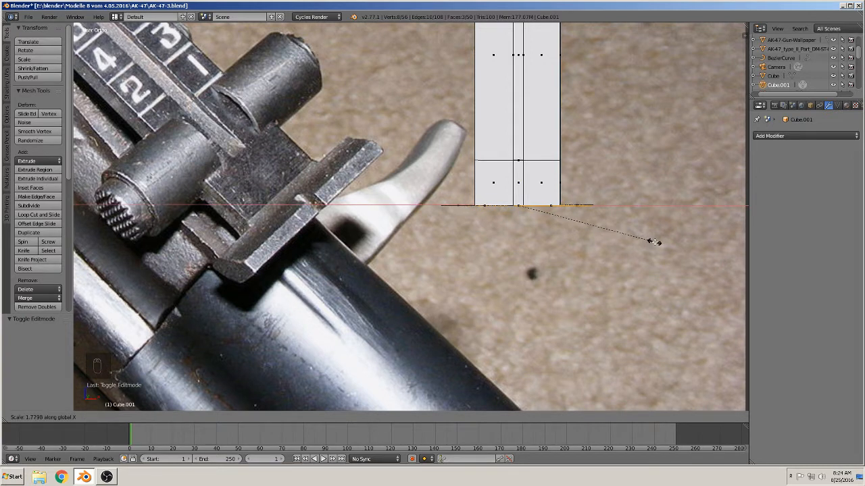
pyautogui.click(653, 242)
# Extrude the widened end faces again and move them down about 0.012, plus a further 0.003, to form a crossbar
pyautogui.press('e')
pyautogui.rightClick(518, 207)
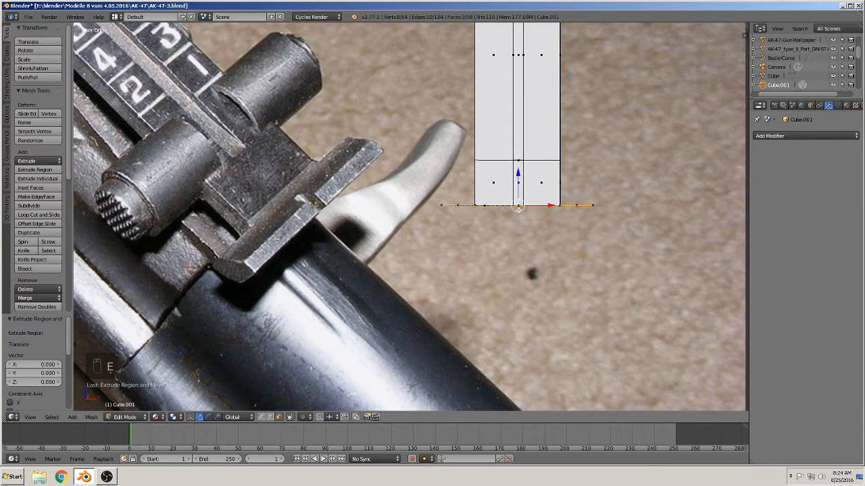
pyautogui.moveTo(518, 173); pyautogui.dragTo(520, 187)
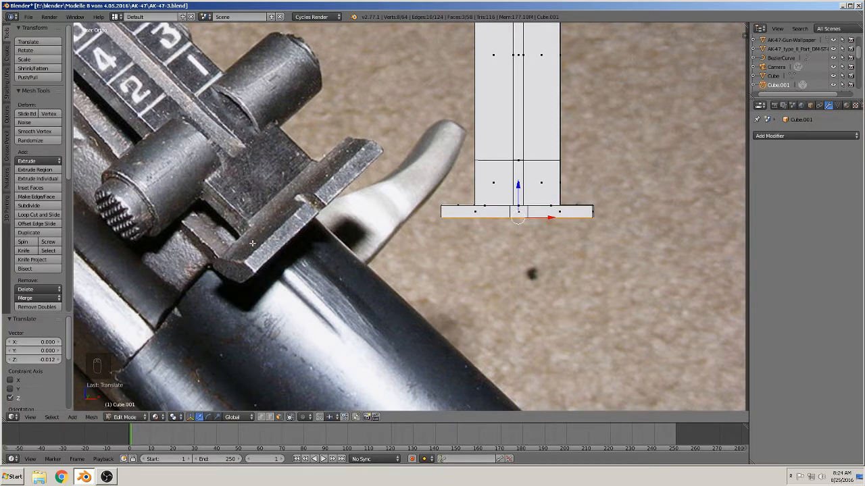
pyautogui.moveTo(215, 272); pyautogui.dragTo(535, 218, button='middle')
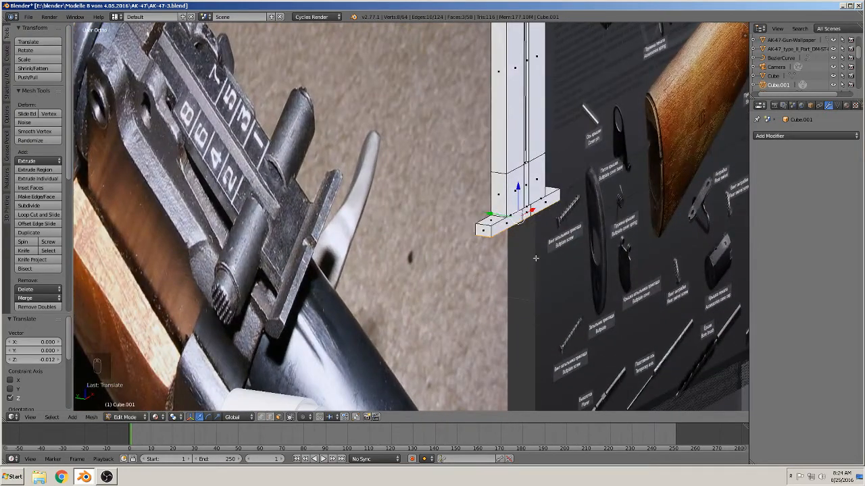
pyautogui.keyDown('shift'); pyautogui.moveTo(536, 258); pyautogui.dragTo(446, 298, button='middle'); pyautogui.keyUp('shift')
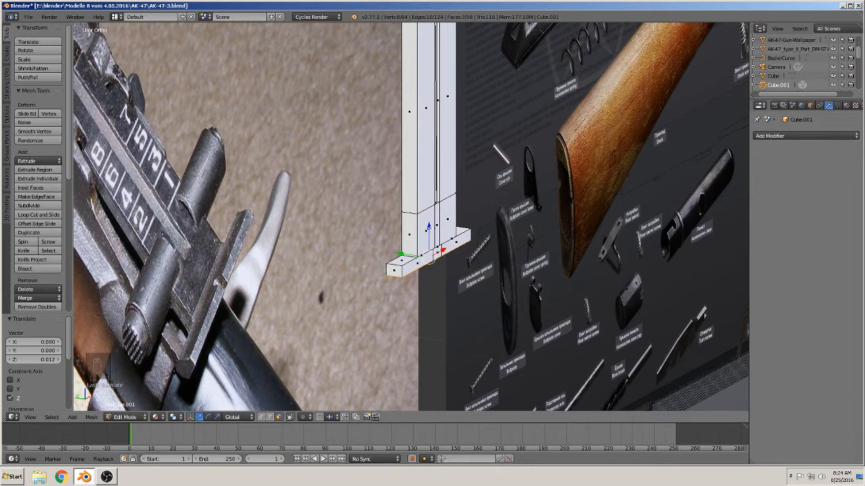
pyautogui.moveTo(430, 228); pyautogui.dragTo(430, 231)
# Select the crossbar's three front faces and extrude them about 0.03 outward along Y
pyautogui.rightClick(414, 265)
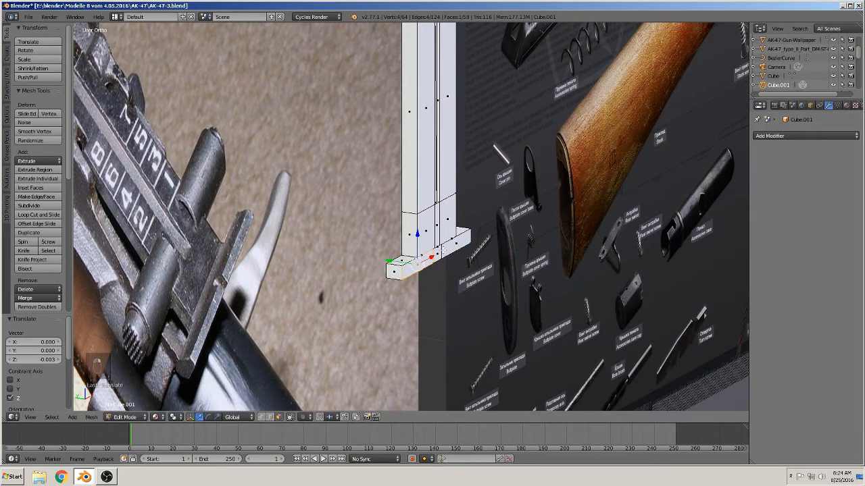
pyautogui.keyDown('shift'); pyautogui.rightClick(432, 253); pyautogui.keyUp('shift')
pyautogui.keyDown('shift'); pyautogui.rightClick(456, 240); pyautogui.keyUp('shift')
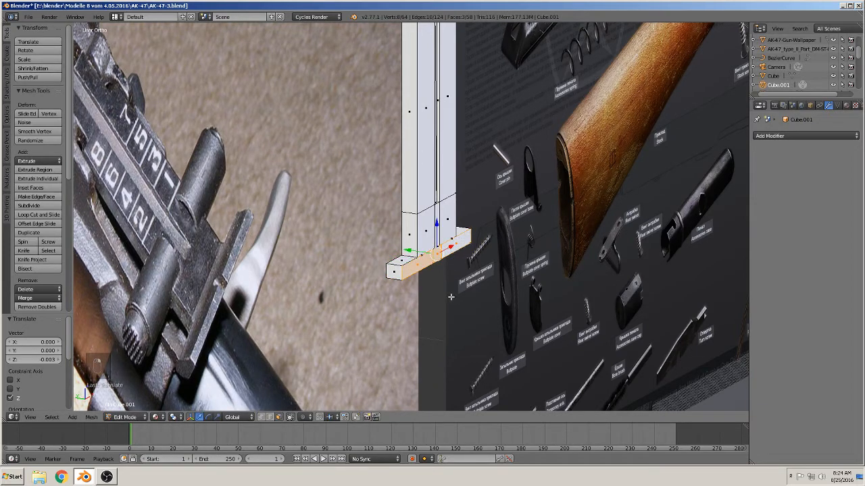
pyautogui.moveTo(451, 297); pyautogui.dragTo(467, 297, button='middle')
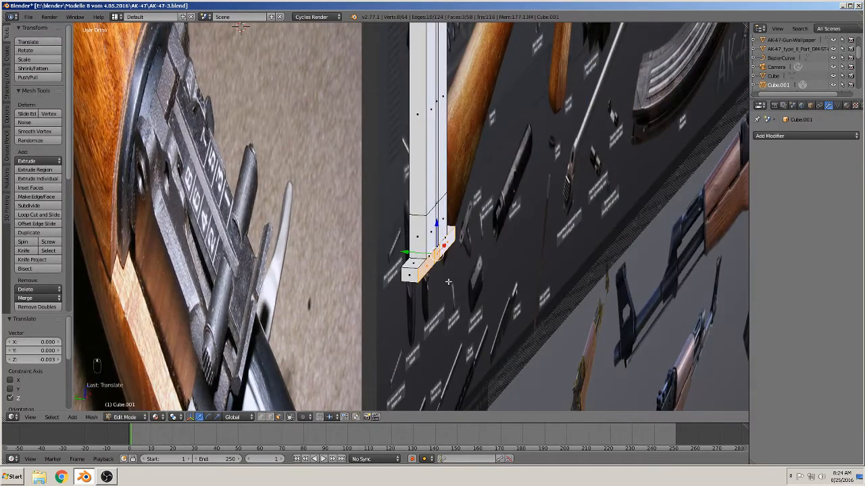
pyautogui.press('e')
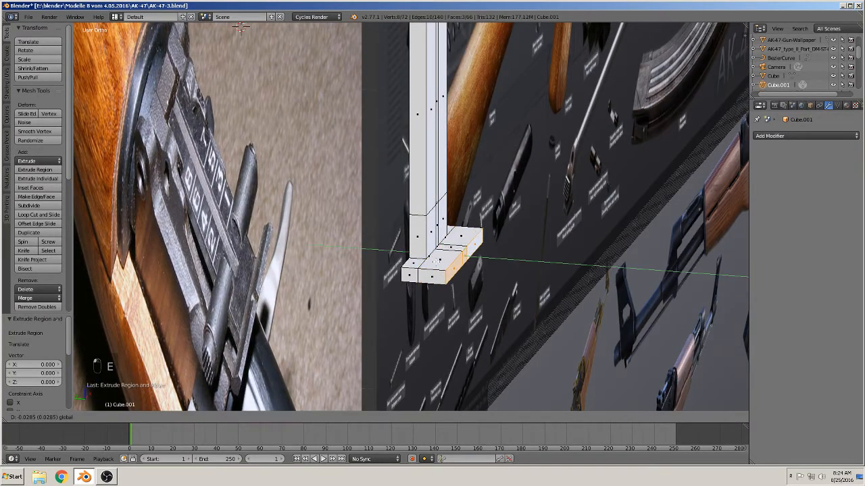
pyautogui.click(437, 262)
# Lower the crossbar's extruded front faces by about 0.006 and scale them along Z to about 0.696
pyautogui.moveTo(464, 229); pyautogui.dragTo(465, 251)
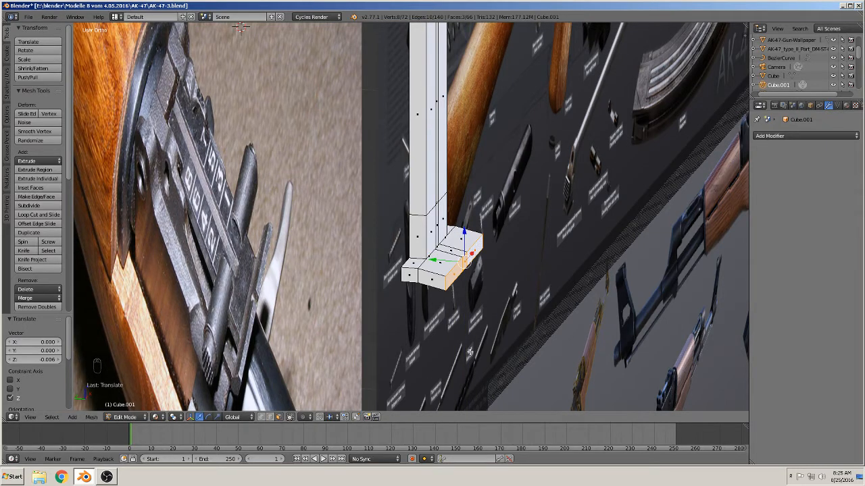
pyautogui.press('s')
pyautogui.press('z')
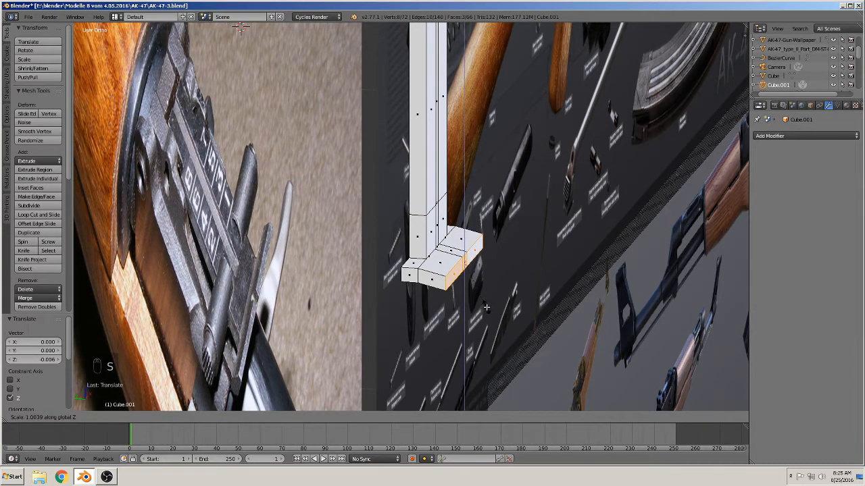
pyautogui.click(479, 292)
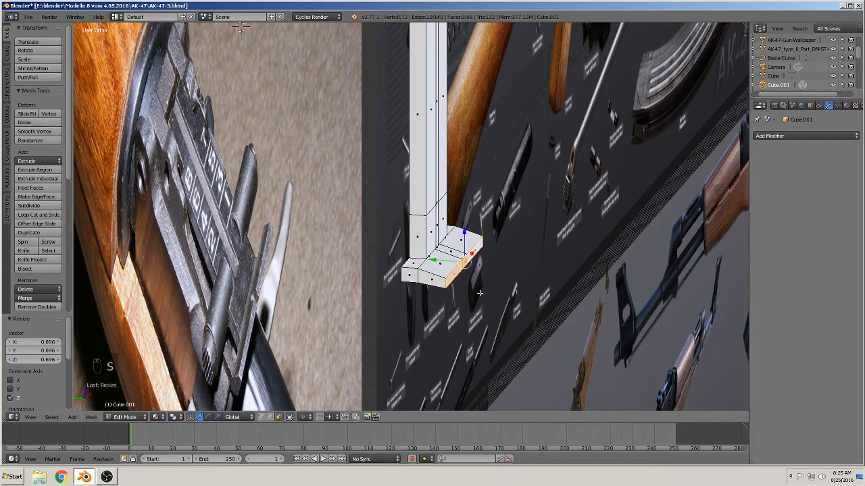
# Add one centred loop cut running lengthwise through the crossbar's sloped section
pyautogui.moveTo(493, 296); pyautogui.dragTo(442, 297, button='middle')
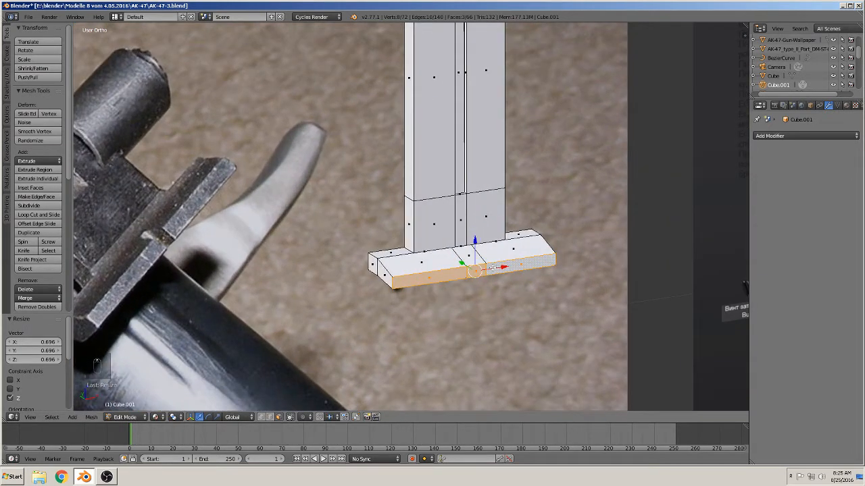
pyautogui.keyDown('shift'); pyautogui.moveTo(490, 270); pyautogui.dragTo(554, 270, button='middle'); pyautogui.keyUp('shift')
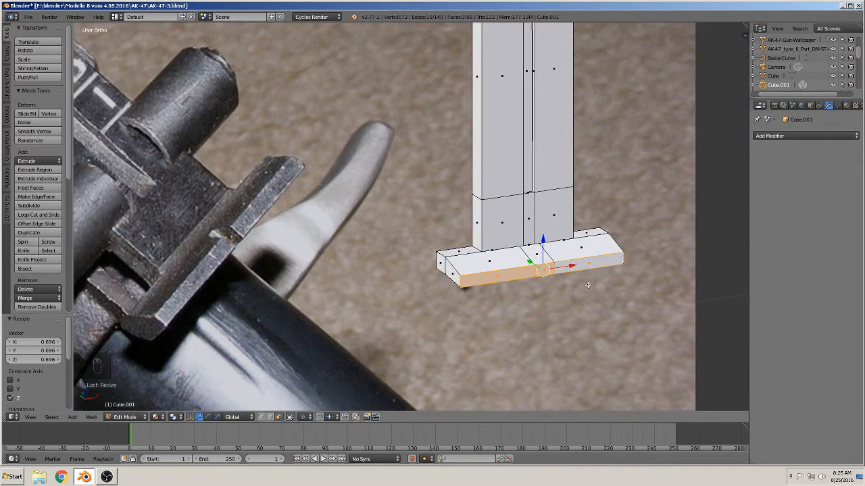
pyautogui.hotkey('ctrl', 'r')
pyautogui.click(522, 255)
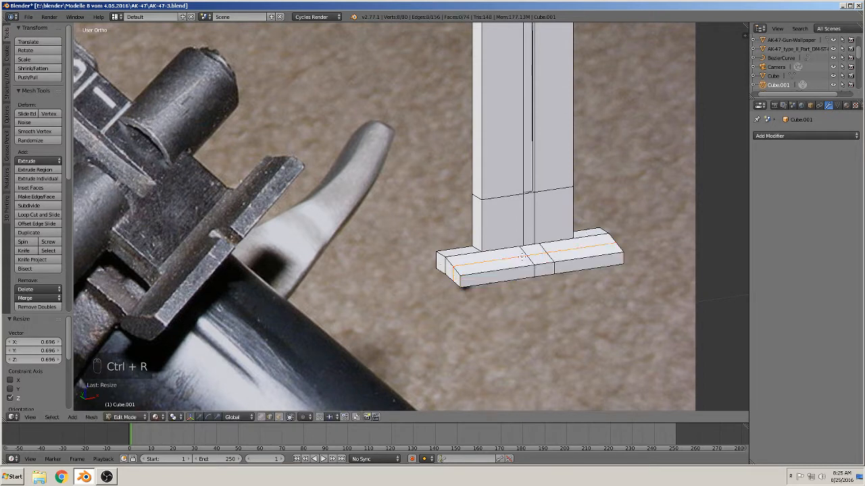
pyautogui.rightClick(521, 255)
# Delete the two short edges of the crossbar's front middle segment to open a sighting notch
pyautogui.rightClick(543, 262)
pyautogui.press('x')
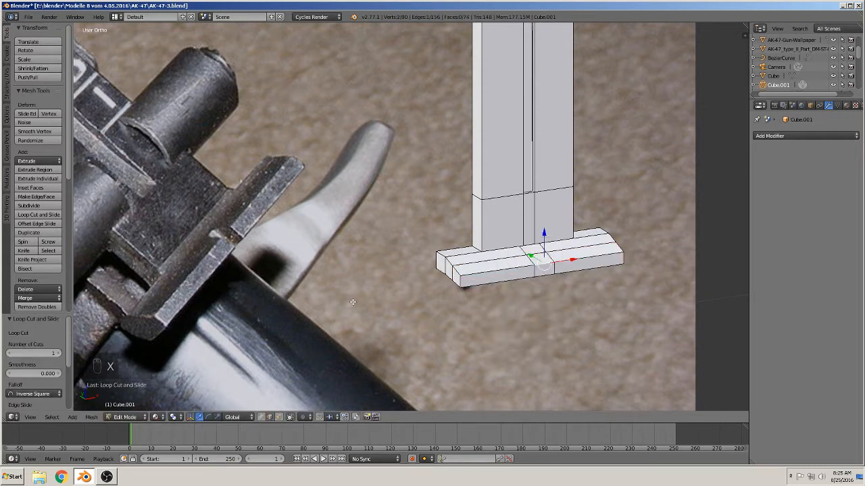
pyautogui.rightClick(548, 276)
pyautogui.press('x')
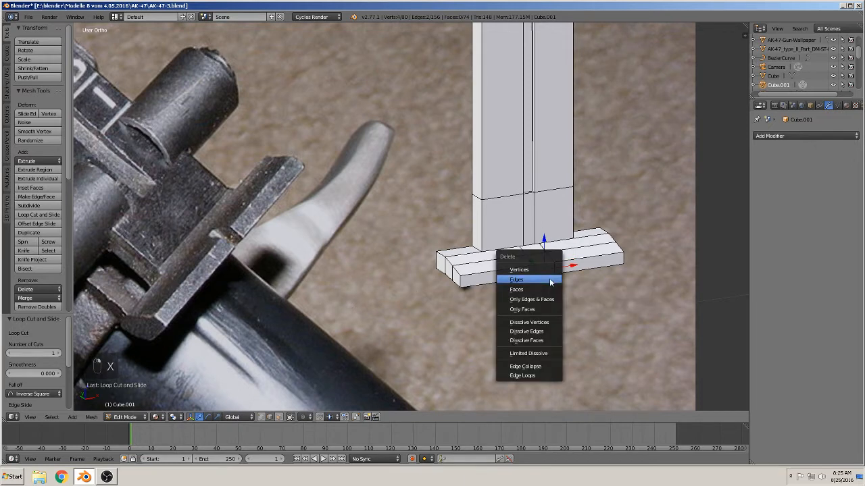
pyautogui.click(551, 282)
# Close one side wall of the crossbar's notch with a face between its lower and upper edges
pyautogui.scroll(6, 552, 287)
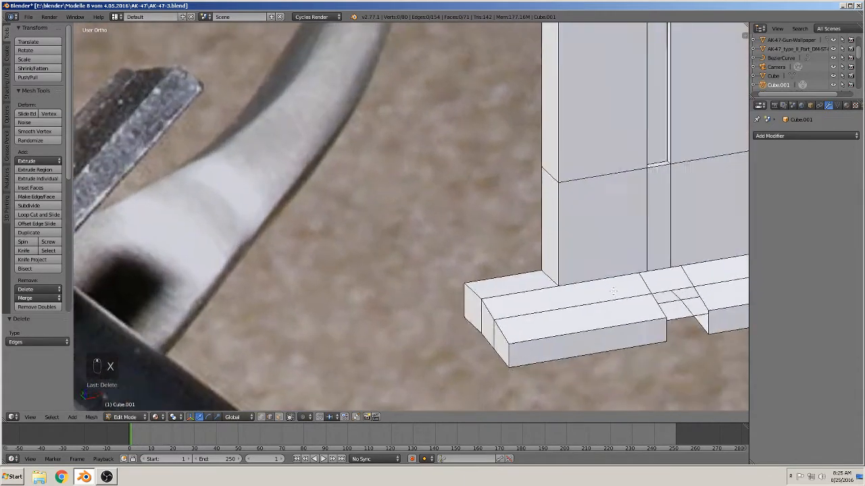
pyautogui.moveTo(643, 298); pyautogui.dragTo(436, 298, button='middle')
pyautogui.scroll(3, 437, 298)
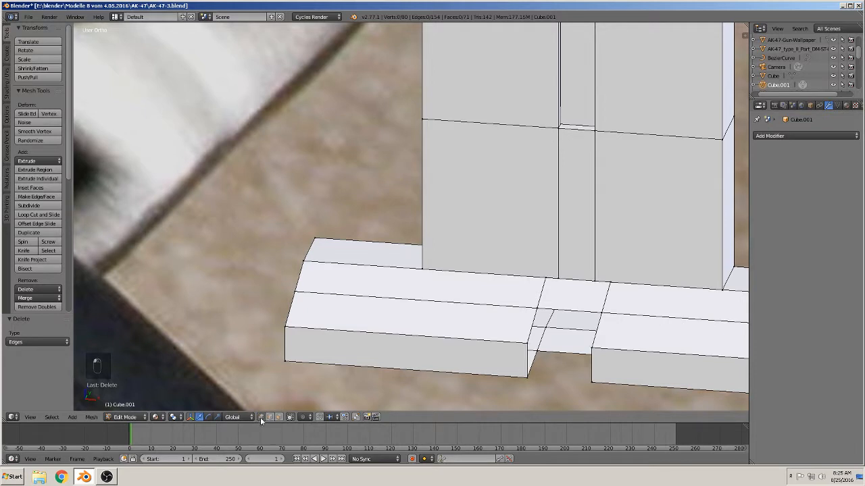
pyautogui.rightClick(541, 309)
pyautogui.keyDown('alt'); pyautogui.rightClick(547, 309); pyautogui.keyUp('alt')
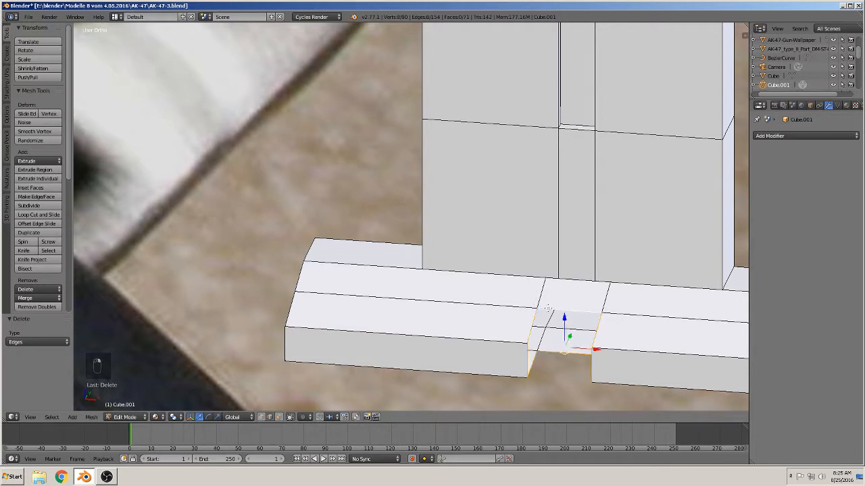
pyautogui.rightClick(540, 356)
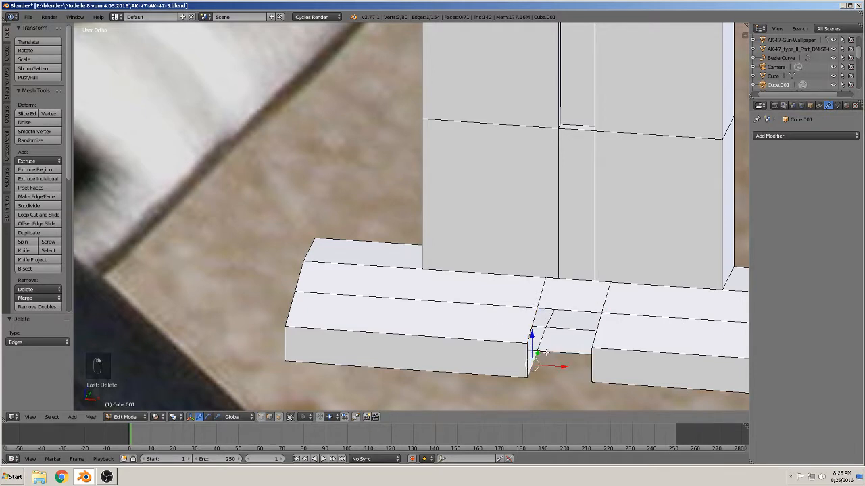
pyautogui.rightClick(531, 329)
pyautogui.press('f')
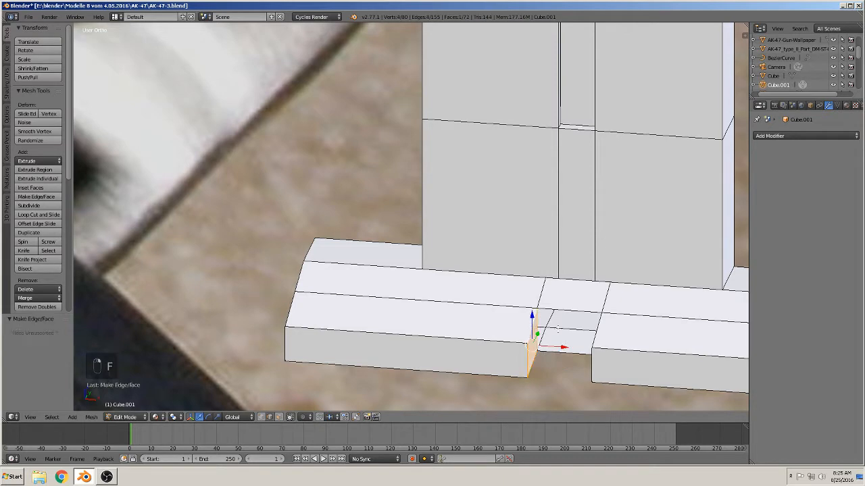
# Fill the notch's back wall and its opposite side wall with faces, and return to Object Mode
pyautogui.rightClick(572, 340)
pyautogui.keyDown('shift'); pyautogui.rightClick(566, 309); pyautogui.keyUp('shift')
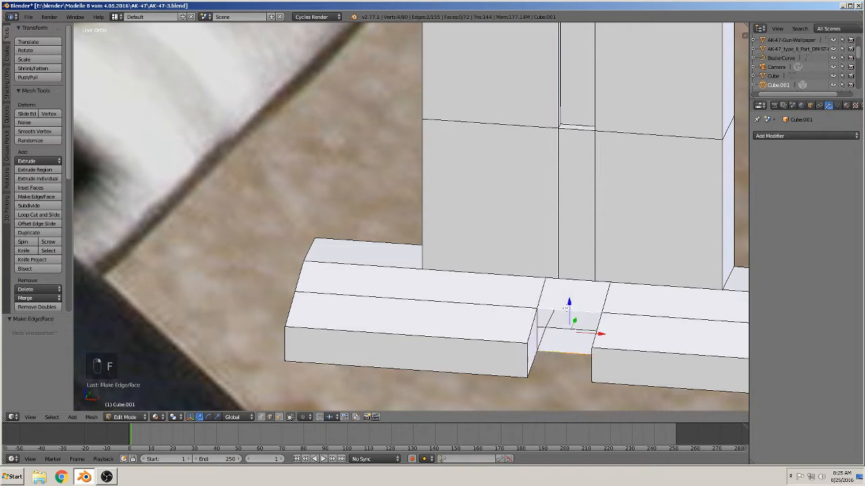
pyautogui.press('f')
pyautogui.moveTo(570, 310); pyautogui.dragTo(621, 317, button='middle')
pyautogui.rightClick(622, 316)
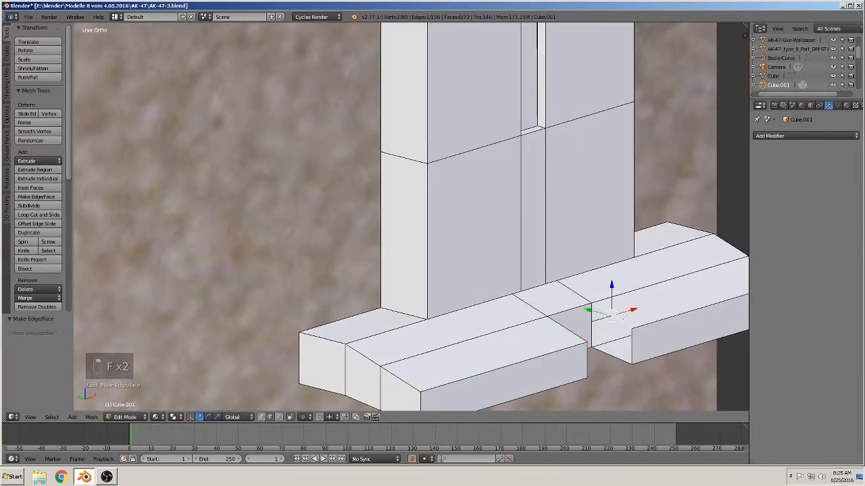
pyautogui.keyDown('shift'); pyautogui.rightClick(615, 358); pyautogui.keyUp('shift')
pyautogui.press('f')
pyautogui.press('Tab')
pyautogui.scroll(-6, 615, 361)
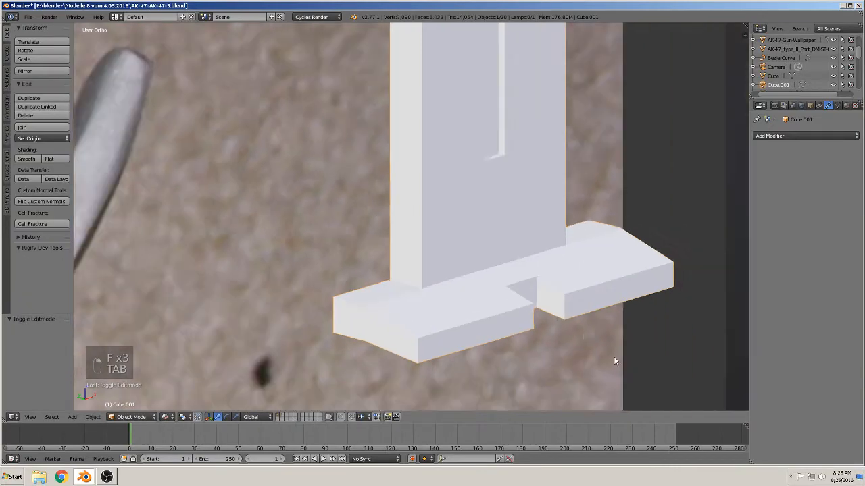
pyautogui.scroll(-3, 508, 338)
pyautogui.moveTo(484, 331); pyautogui.dragTo(428, 287, button='middle')
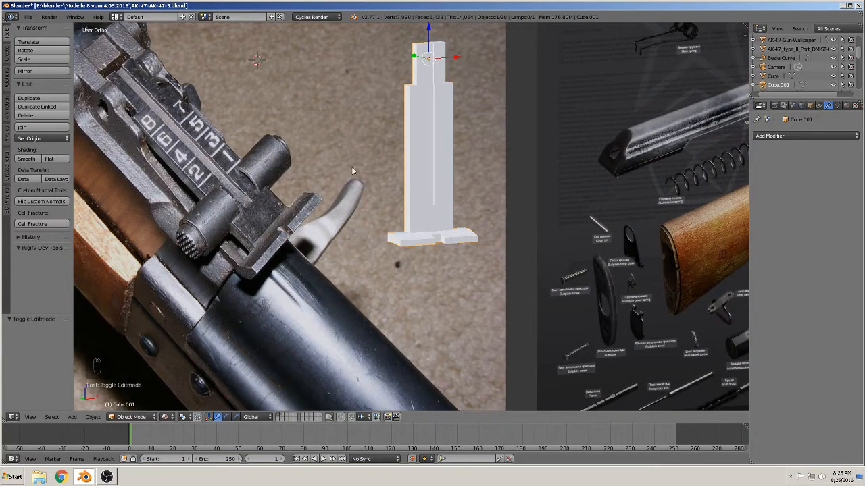
# In front view, set the 3D cursor beside the photo's range numbers and add a text object there
pyautogui.press('KP_1')
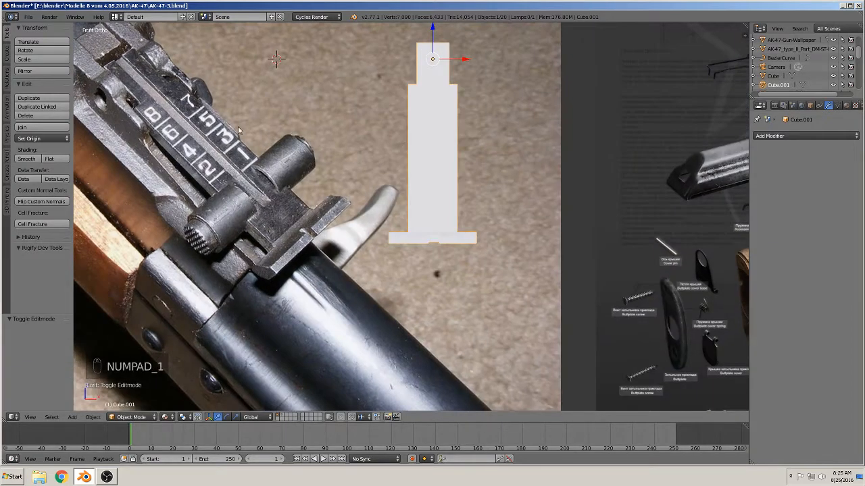
pyautogui.keyDown('shift'); pyautogui.moveTo(241, 131); pyautogui.dragTo(415, 248, button='middle'); pyautogui.keyUp('shift')
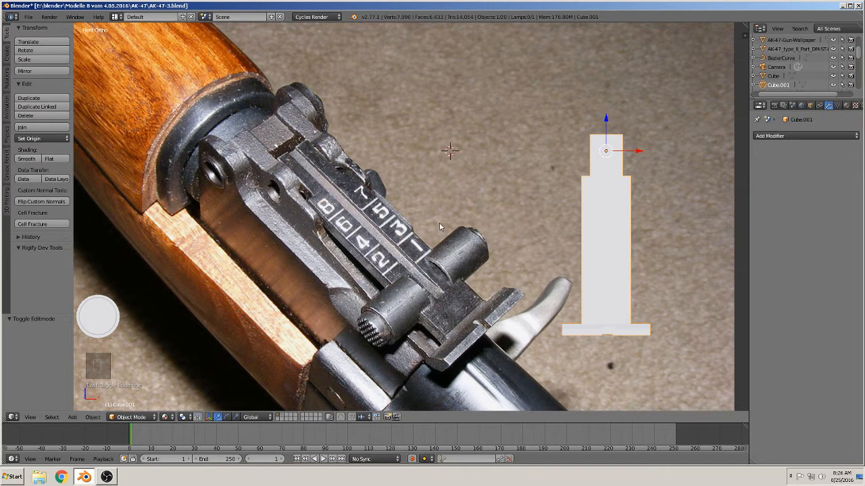
pyautogui.click(430, 238)
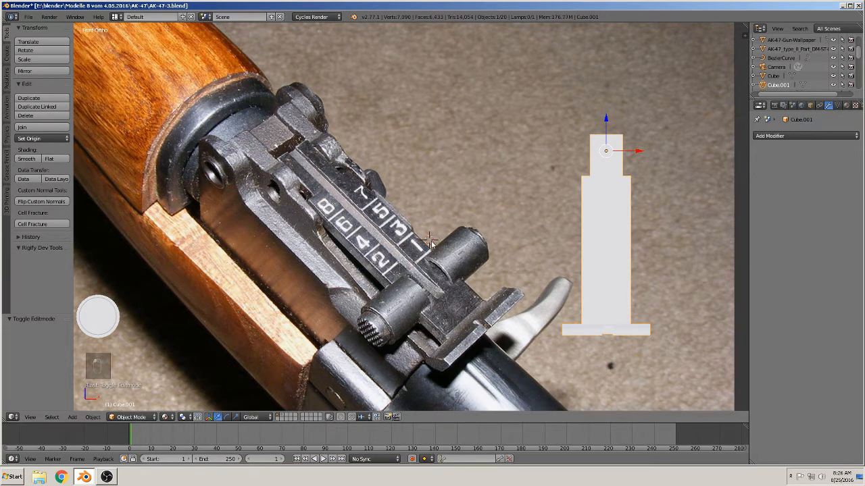
pyautogui.click(71, 417)
pyautogui.moveTo(104, 363)
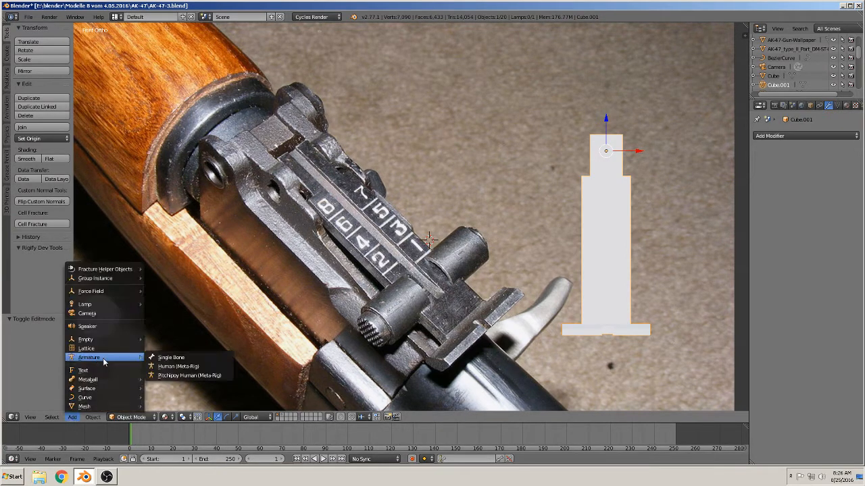
pyautogui.click(97, 372)
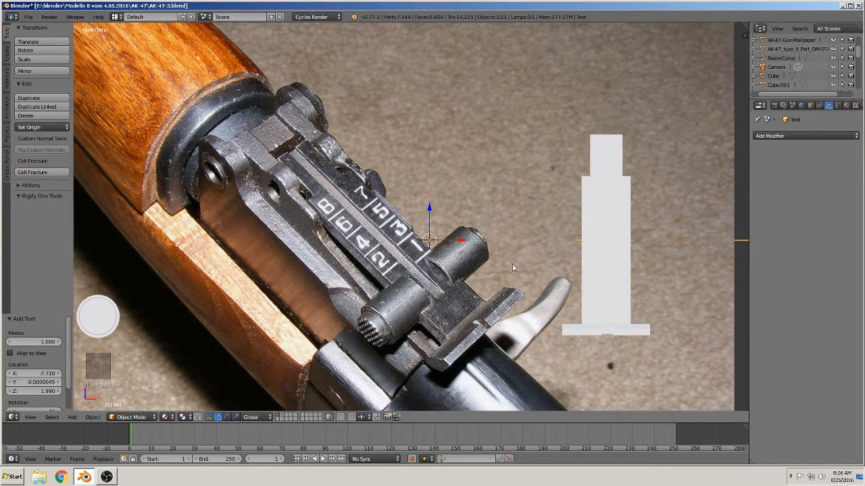
# Rotate the text 90° about its X axis and scale it down close to the size of the sight's painted numerals
pyautogui.write('rx')
pyautogui.write('90')
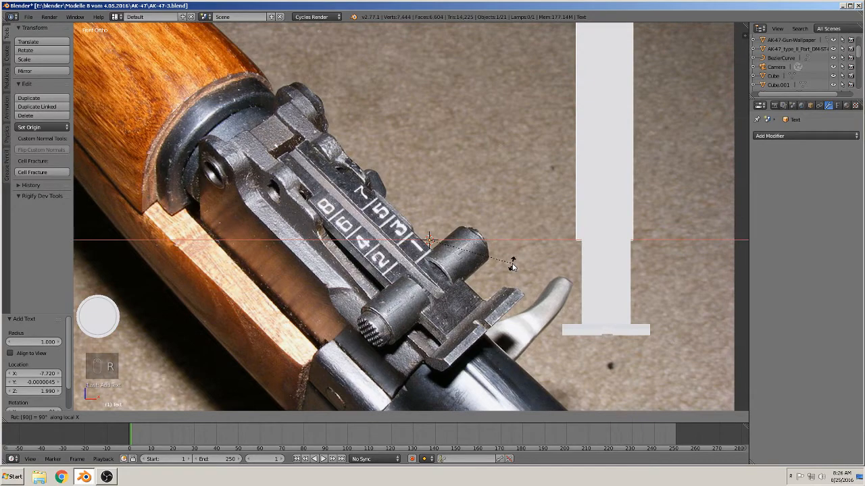
pyautogui.press('Return')
pyautogui.scroll(-6, 512, 265)
pyautogui.press('s')
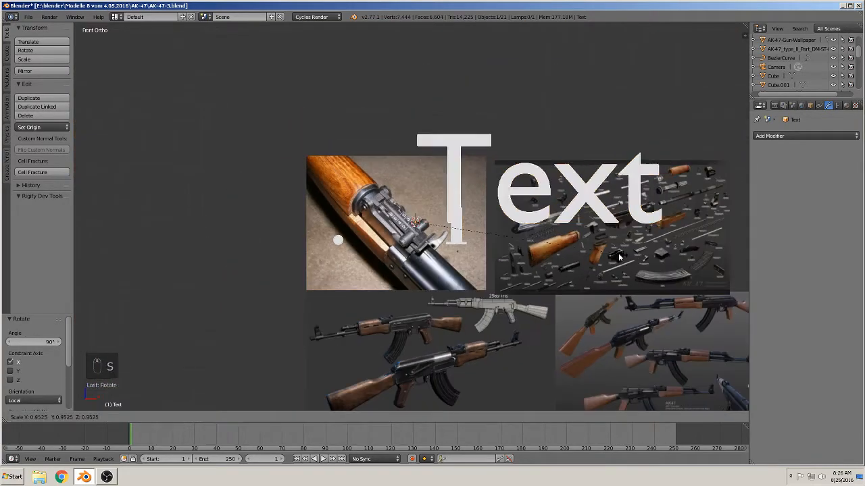
pyautogui.press('Return')
pyautogui.scroll(6, 510, 270)
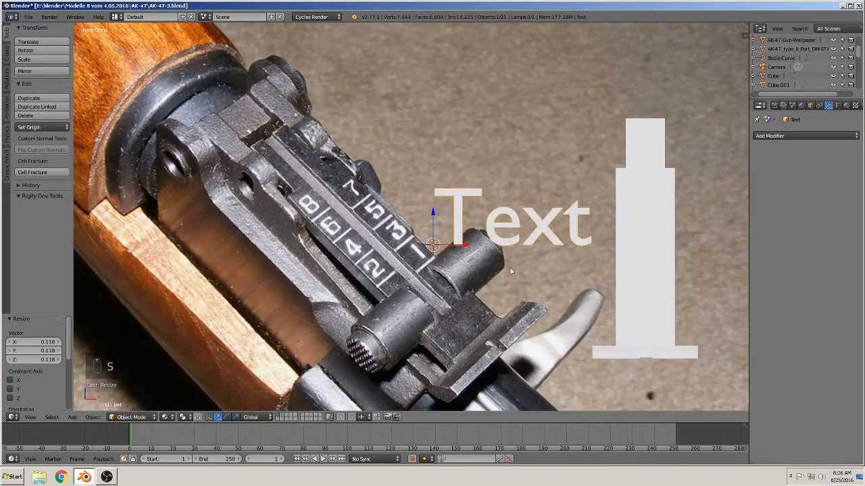
pyautogui.scroll(4, 510, 270)
pyautogui.press('s')
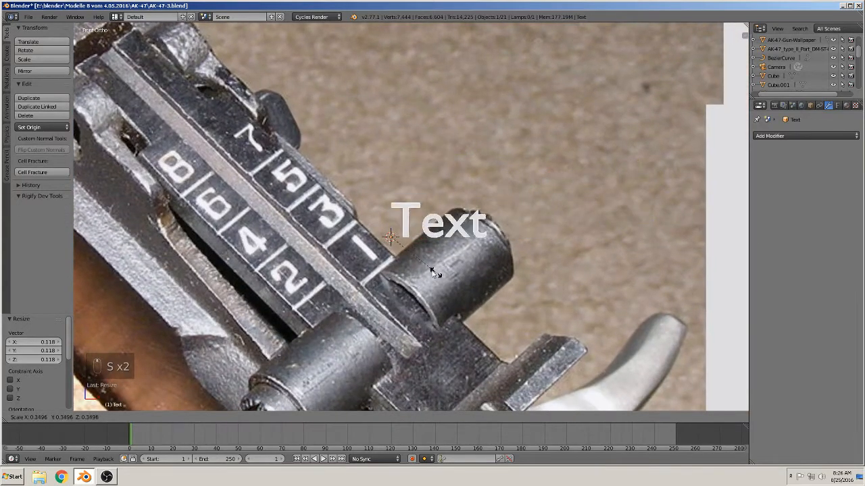
pyautogui.click(433, 272)
# Replace the text object's default wording with the digit "1" and return to Object Mode
pyautogui.press('Tab')
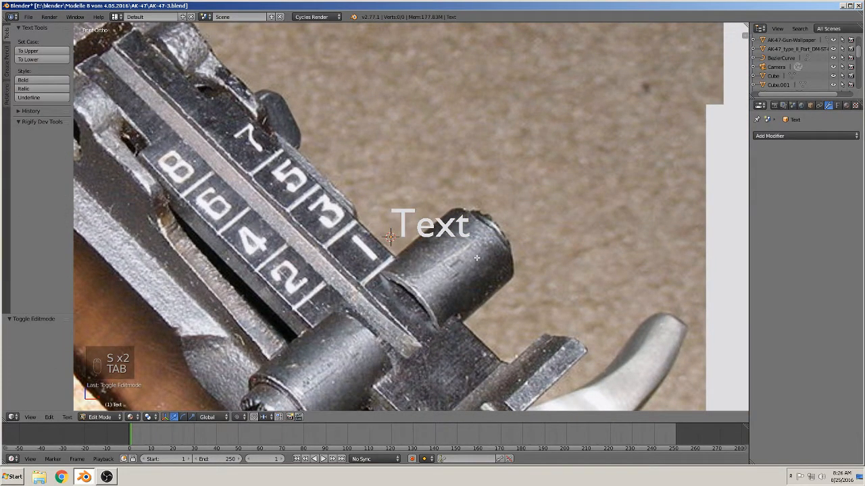
pyautogui.press('BackSpace')
pyautogui.press('BackSpace')
pyautogui.press('BackSpace')
pyautogui.press('BackSpace')
pyautogui.press('BackSpace')
pyautogui.press('BackSpace')
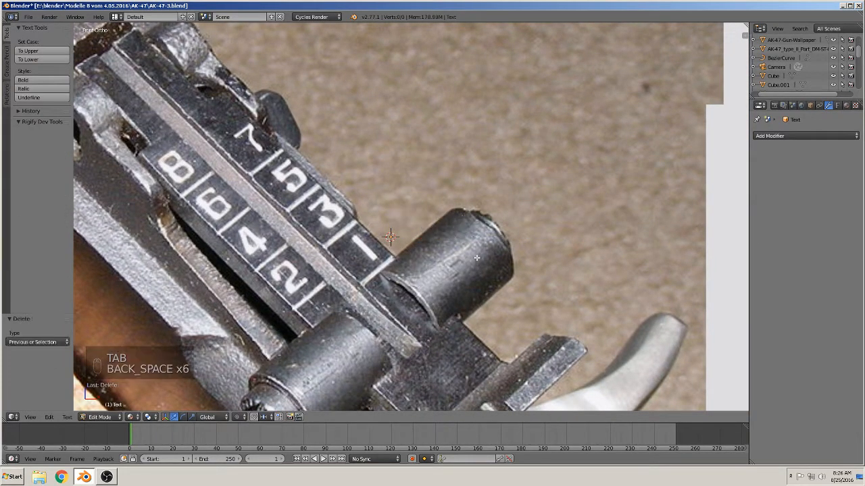
pyautogui.write('1')
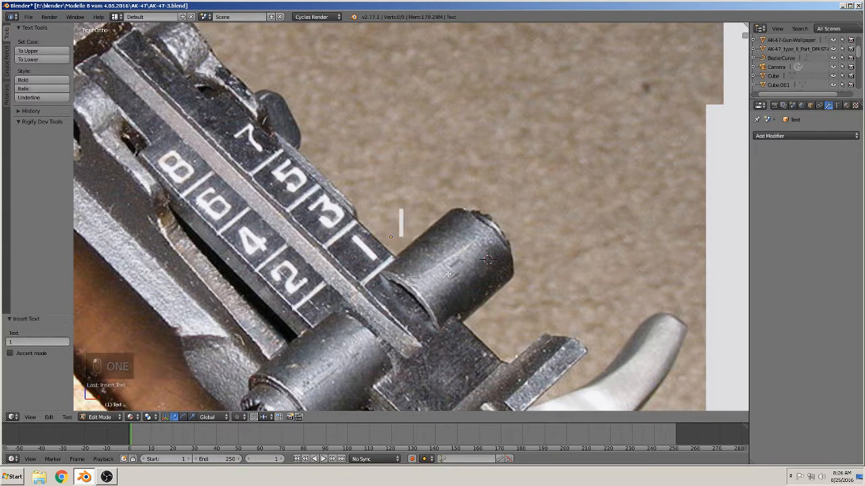
pyautogui.press('Tab')
# Scale the digit "1" up uniformly by about 1.138
pyautogui.press('s')
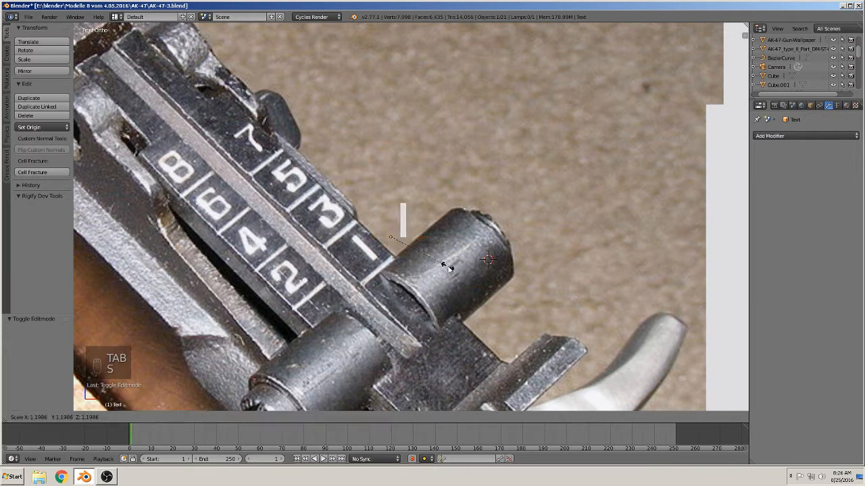
pyautogui.click(448, 266)
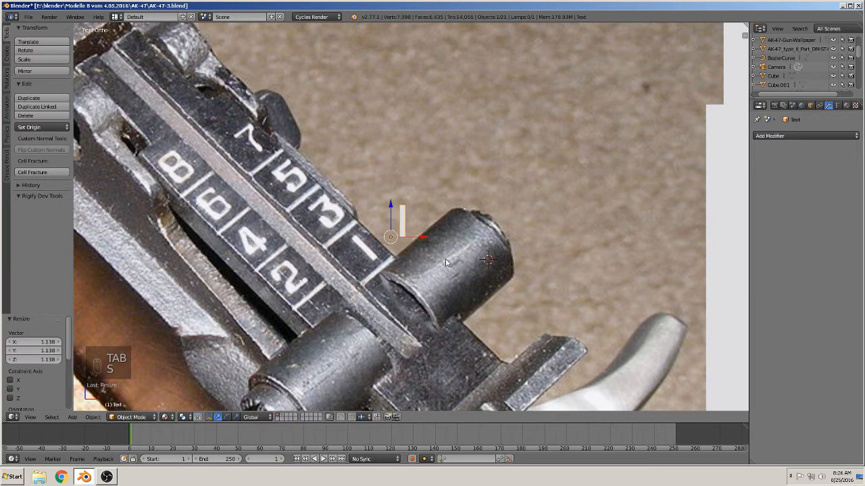
pyautogui.scroll(2, 431, 248)
pyautogui.scroll(-2, 433, 248)
pyautogui.press('Tab')
pyautogui.press('Tab')
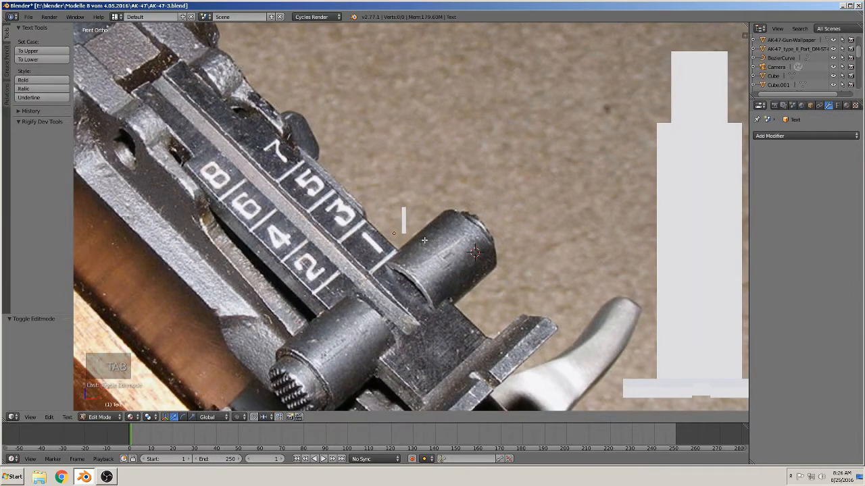
# Duplicate the "1" and place the copy beside it along X to form the first row of two digits
pyautogui.hotkey('shift', 'd')
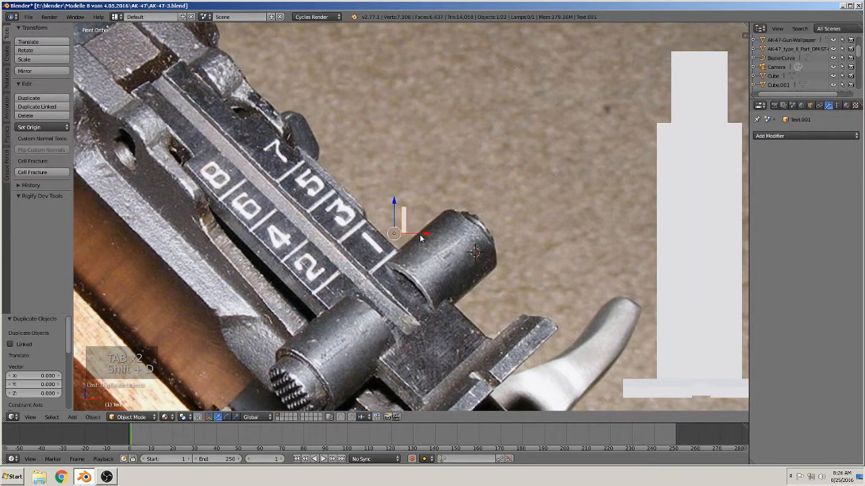
pyautogui.moveTo(398, 247); pyautogui.dragTo(455, 246)
pyautogui.moveTo(475, 229); pyautogui.dragTo(432, 259, button='middle')
pyautogui.moveTo(449, 221); pyautogui.dragTo(412, 217)
# Duplicate the original "1" about 0.052 below it, and copy that digit 0.042 along X for the second row
pyautogui.rightClick(410, 209)
pyautogui.moveTo(430, 233); pyautogui.dragTo(481, 198, button='middle')
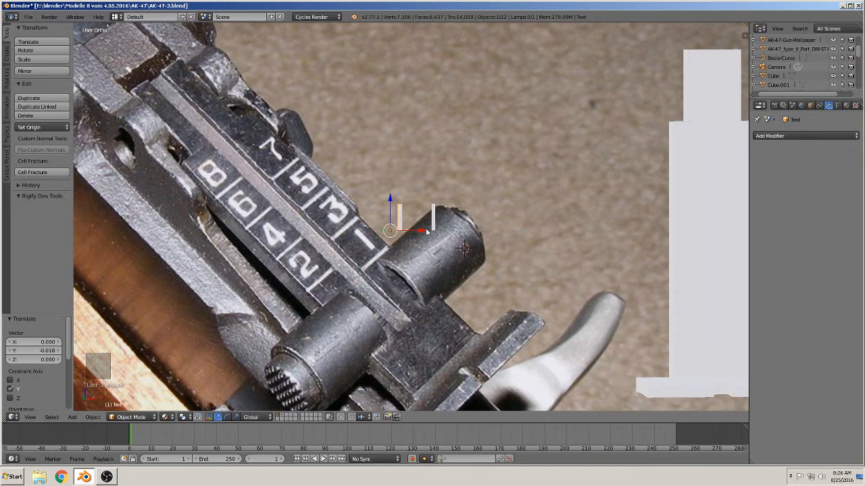
pyautogui.hotkey('shift', 'd')
pyautogui.rightClick(403, 237)
pyautogui.moveTo(391, 197); pyautogui.dragTo(408, 250)
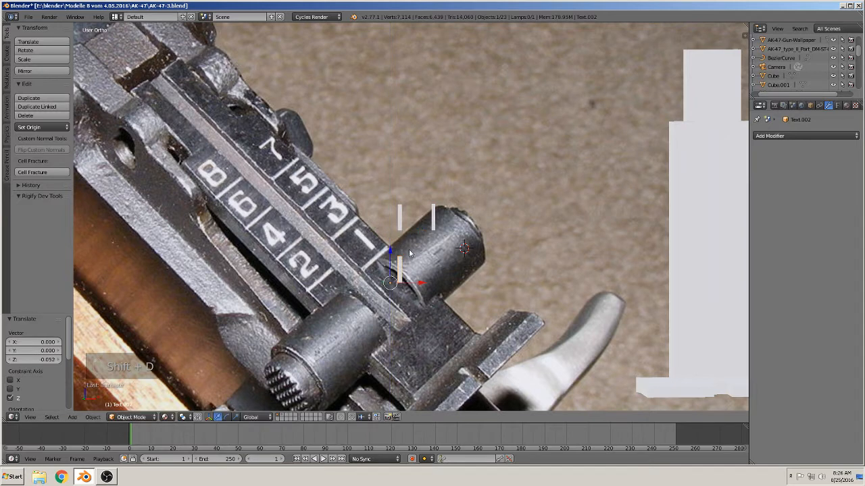
pyautogui.hotkey('shift', 'd')
pyautogui.press('x')
pyautogui.click(450, 280)
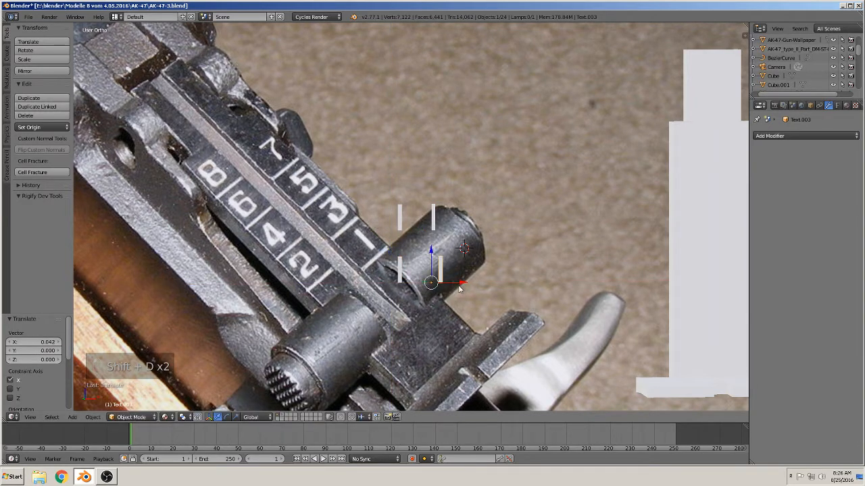
# Duplicate the second row's last digit straight down, and duplicate that copy again for the third row
pyautogui.hotkey('shift', 's')
pyautogui.click(451, 287)
pyautogui.hotkey('shift', 'd')
pyautogui.rightClick(433, 266)
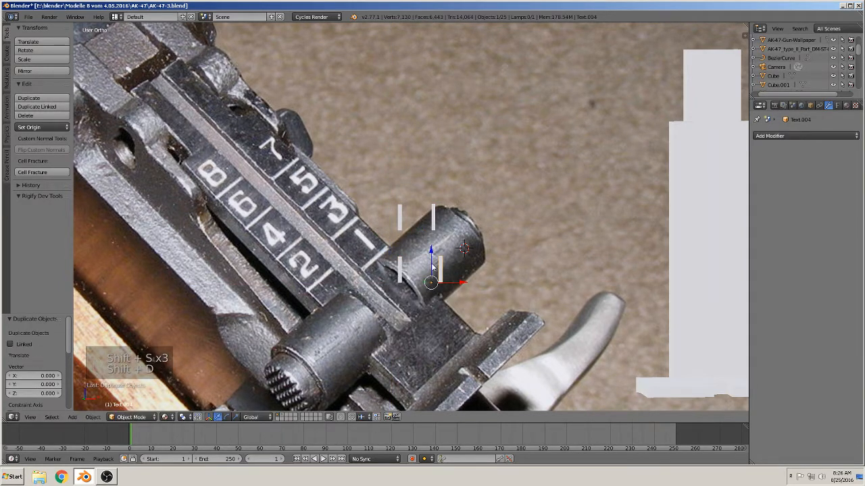
pyautogui.moveTo(430, 253); pyautogui.dragTo(432, 294)
pyautogui.hotkey('shift', 'd')
pyautogui.rightClick(455, 308)
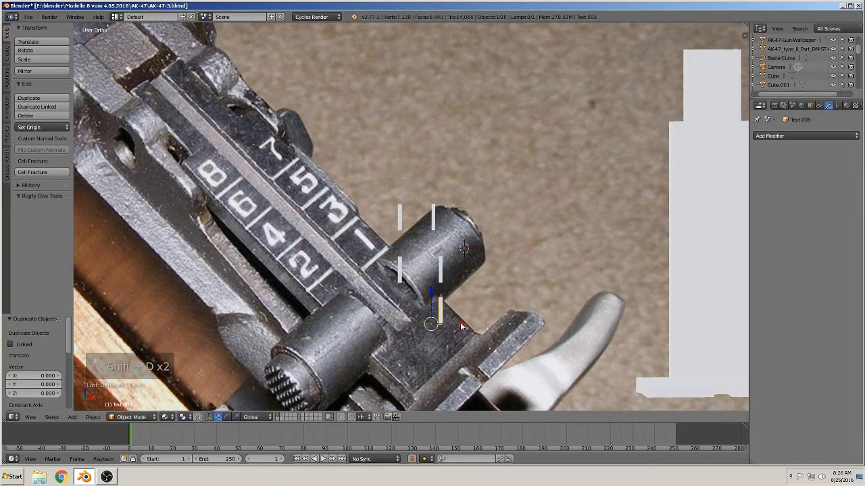
# Duplicate the third row's first digit 0.040 downward and copy it about 0.036 along X to form the fourth row
pyautogui.hotkey('shift', 'd')
pyautogui.click(402, 304)
pyautogui.moveTo(403, 301); pyautogui.dragTo(406, 341)
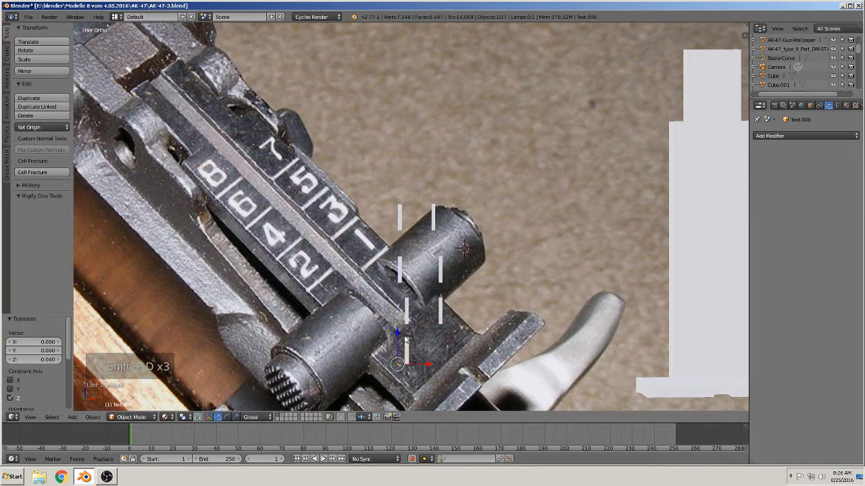
pyautogui.hotkey('shift', 'd')
pyautogui.rightClick(438, 350)
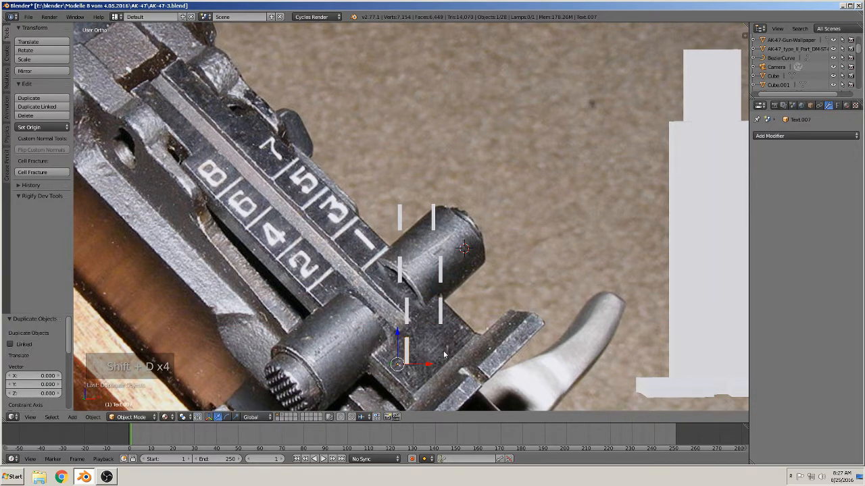
pyautogui.moveTo(432, 365); pyautogui.dragTo(468, 362)
# Change the second digit of the first row to "2"
pyautogui.rightClick(433, 220)
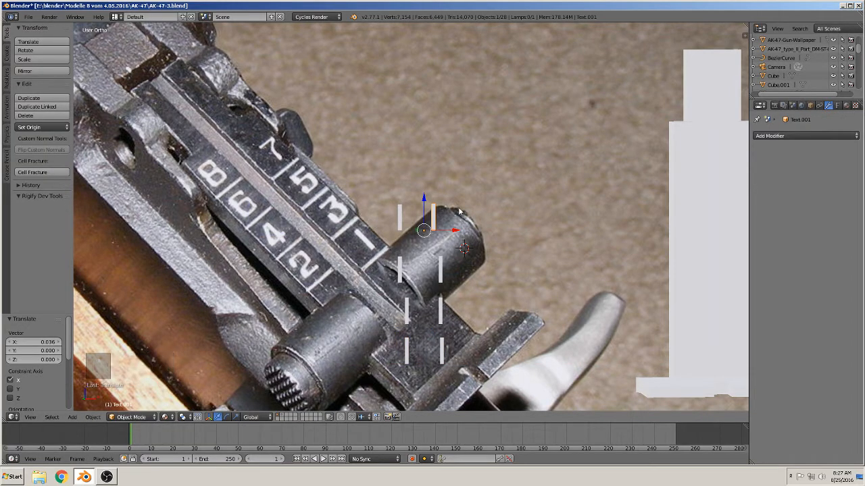
pyautogui.press('Tab')
pyautogui.press('BackSpace')
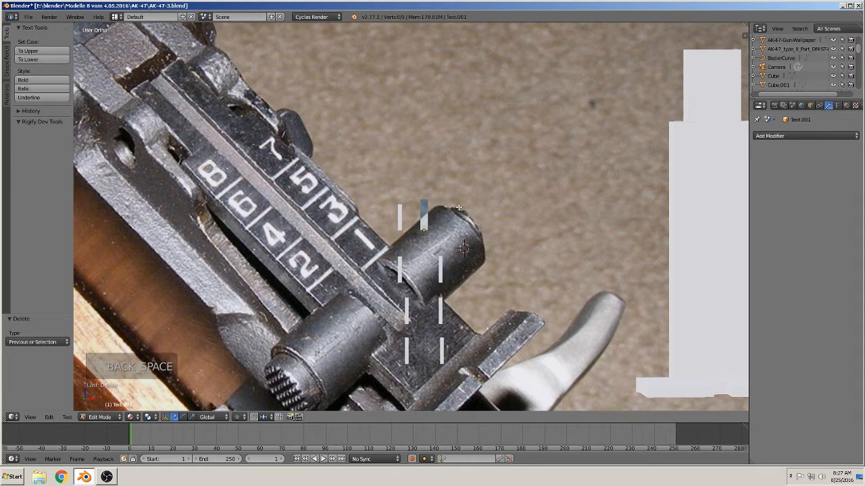
pyautogui.write('2')
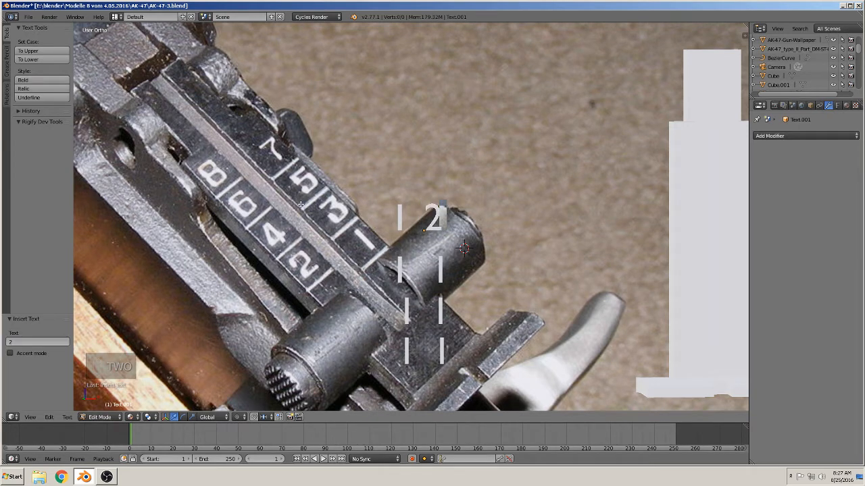
pyautogui.press('Tab')
# Change the first digit of the second row to "3"
pyautogui.rightClick(400, 265)
pyautogui.press('Tab')
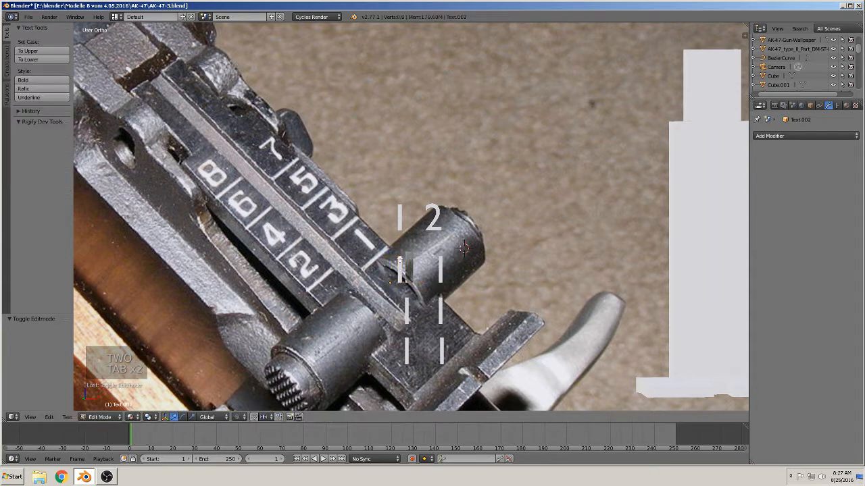
pyautogui.press('BackSpace')
pyautogui.write('3')
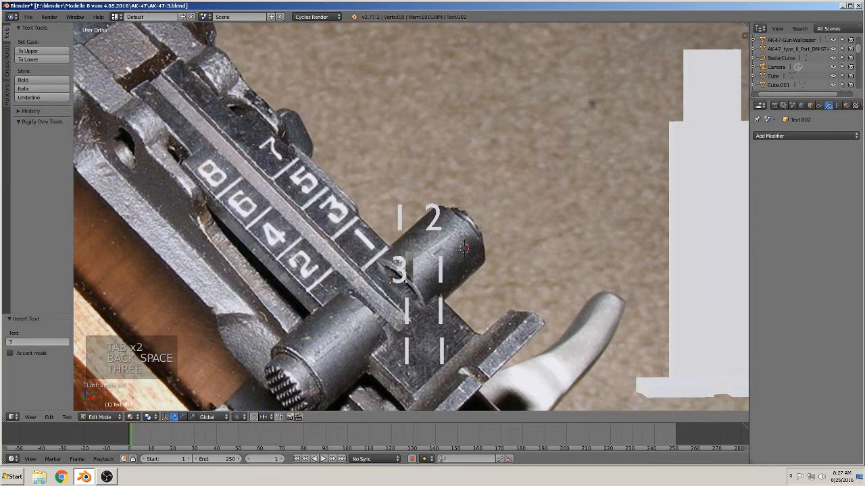
pyautogui.press('Tab')
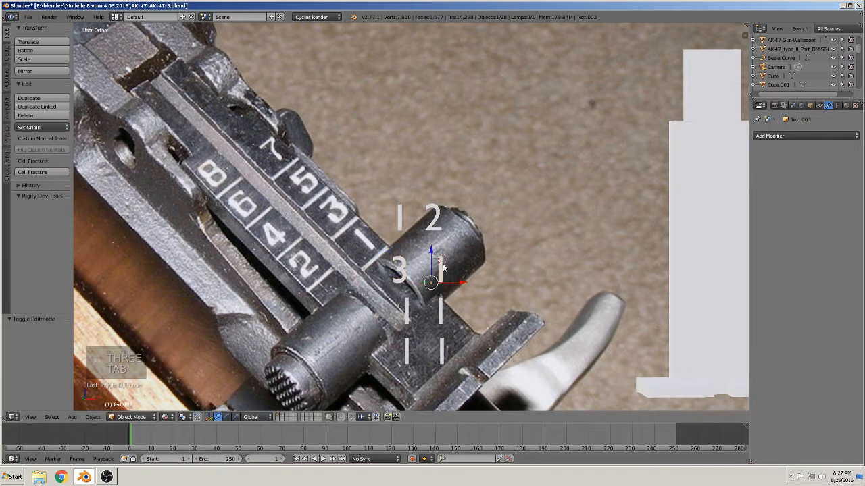
# Change the second digit of the second row to "4" and return to Object Mode
pyautogui.press('Tab')
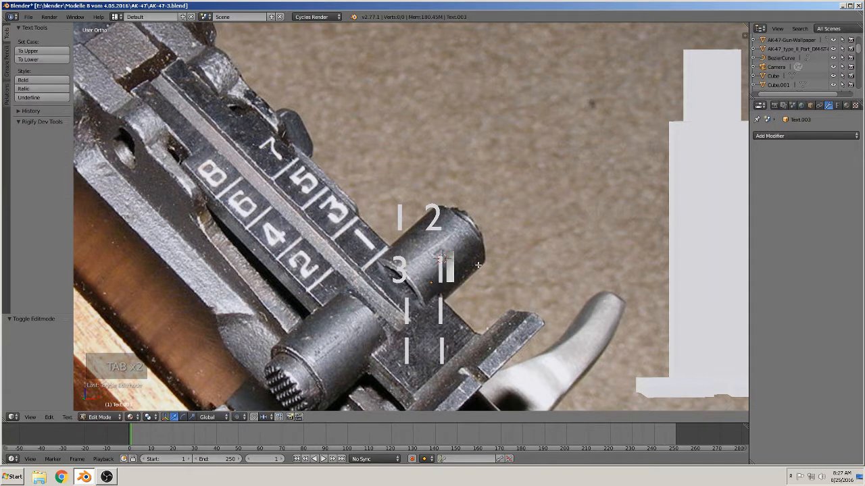
pyautogui.press('BackSpace')
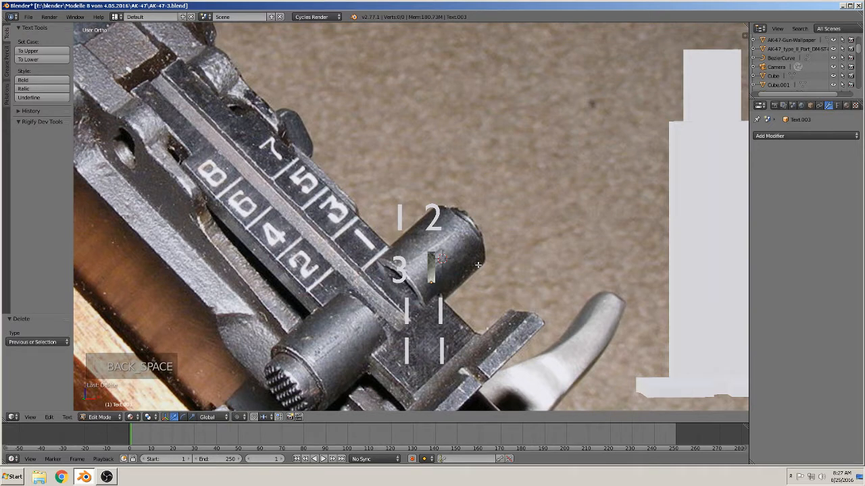
pyautogui.write('4')
pyautogui.press('Return')
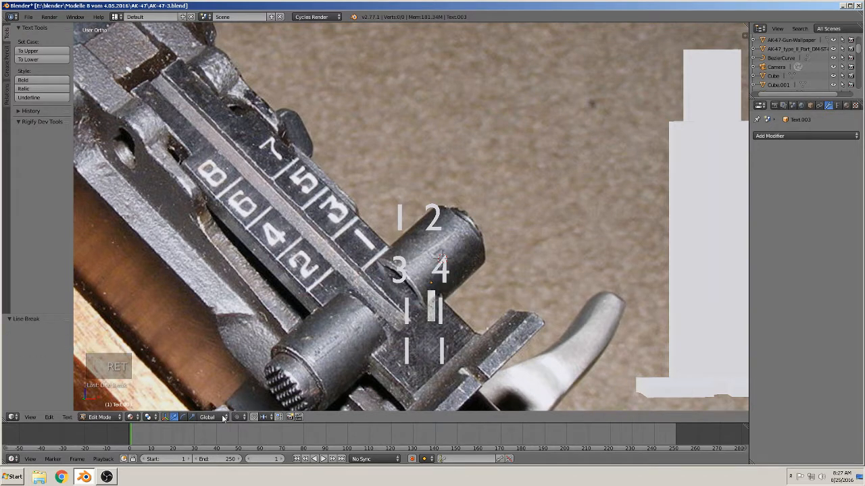
pyautogui.press('Tab')
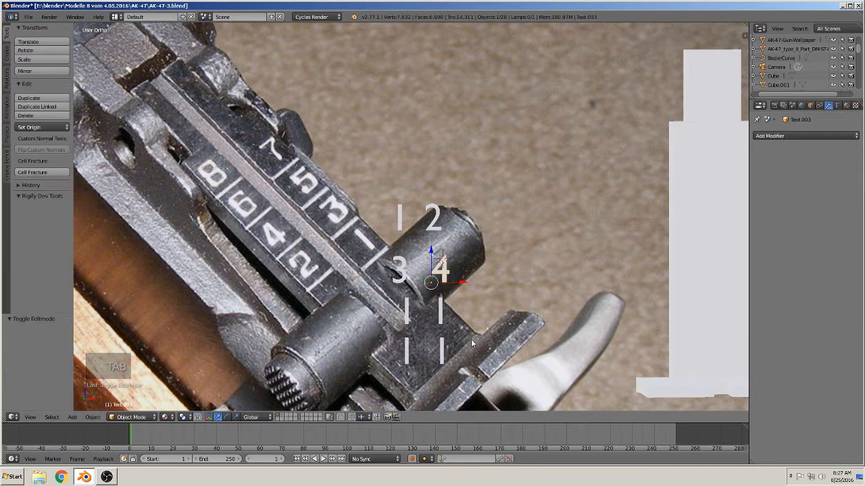
# Change the first digit of the third row to "5"
pyautogui.rightClick(409, 313)
pyautogui.press('Tab')
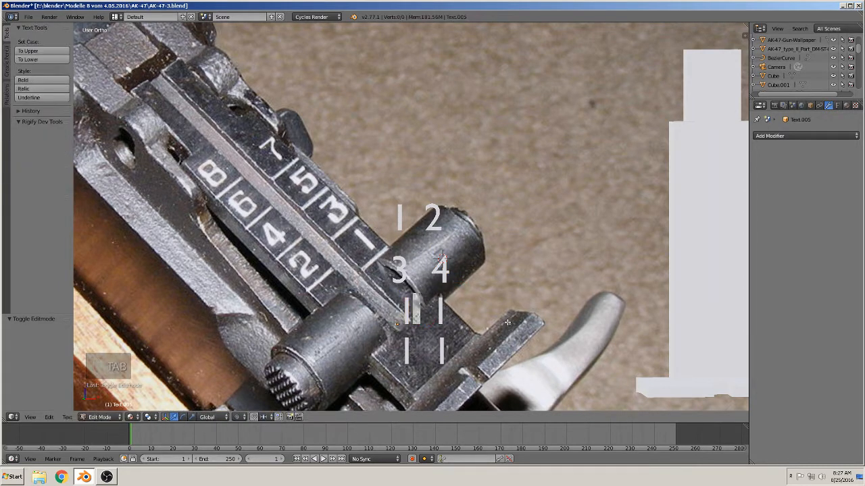
pyautogui.press('BackSpace')
pyautogui.write('5')
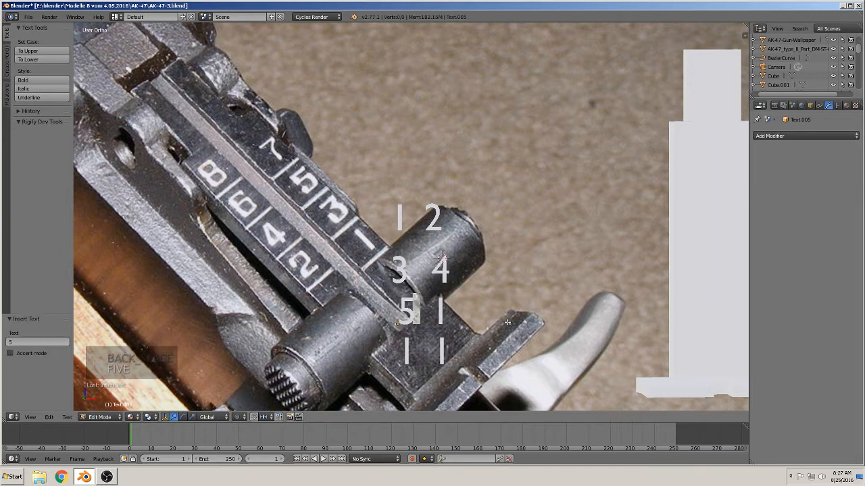
# Change the second digit of the third row to "6" and return to Object Mode
pyautogui.press('Tab')
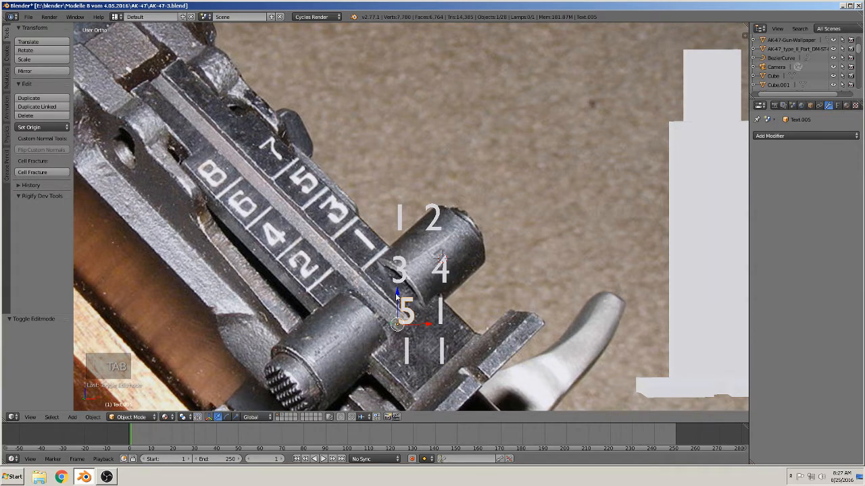
pyautogui.rightClick(442, 313)
pyautogui.press('Tab')
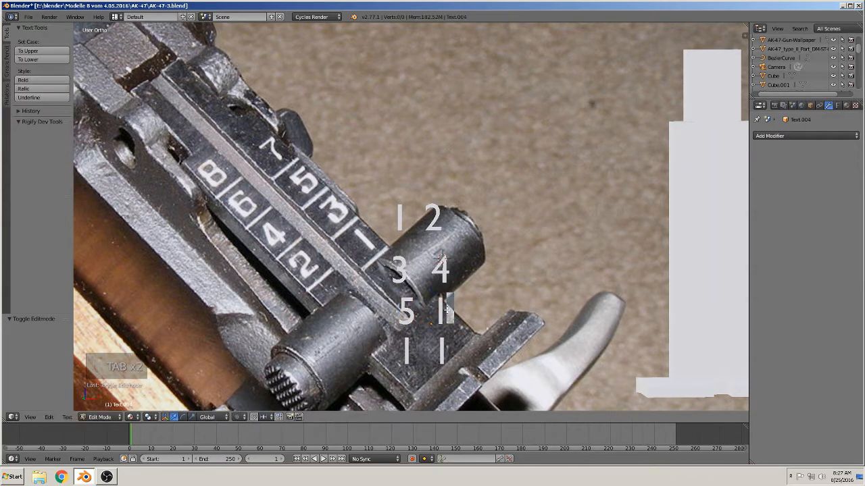
pyautogui.press('BackSpace')
pyautogui.write('6')
pyautogui.press('Tab')
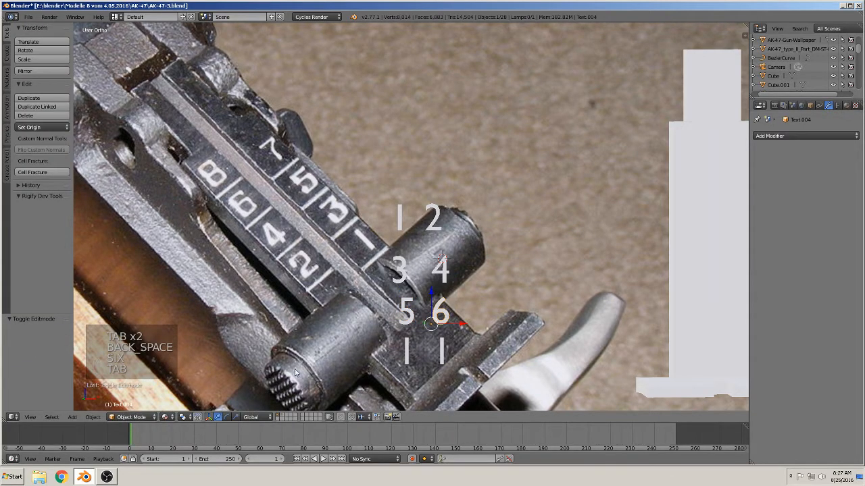
# Change the first digit of the fourth row to "7" and return to Object Mode
pyautogui.rightClick(413, 357)
pyautogui.press('Tab')
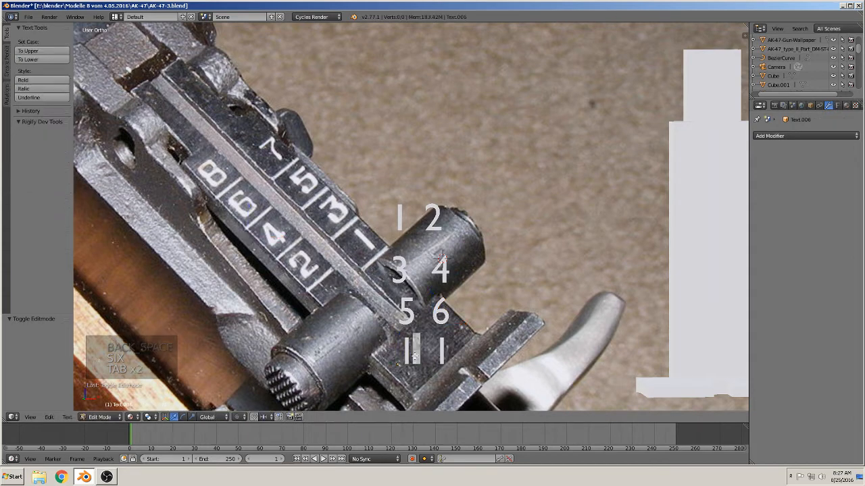
pyautogui.press('BackSpace')
pyautogui.write('7')
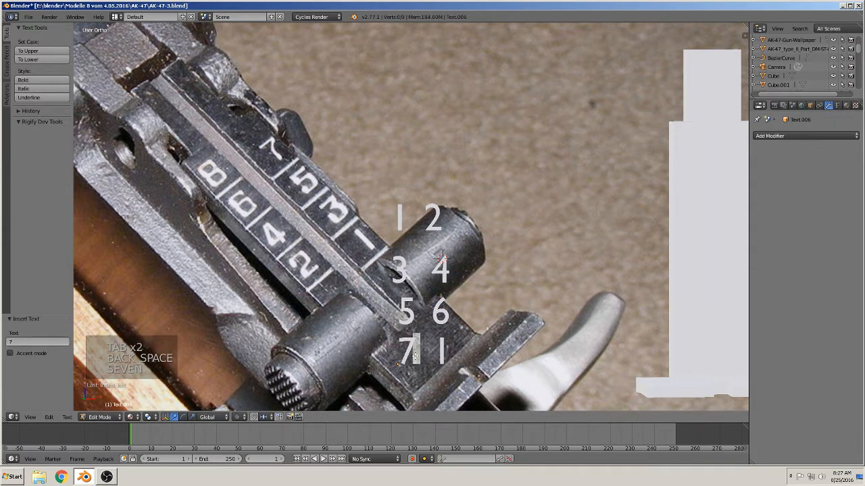
pyautogui.press('Tab')
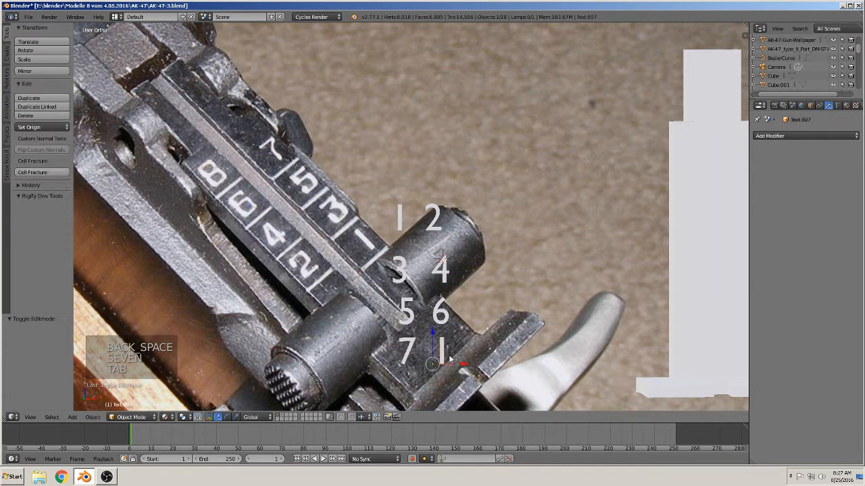
# Change the second digit of the fourth row to "8" and return to Object Mode
pyautogui.press('Tab')
pyautogui.press('BackSpace')
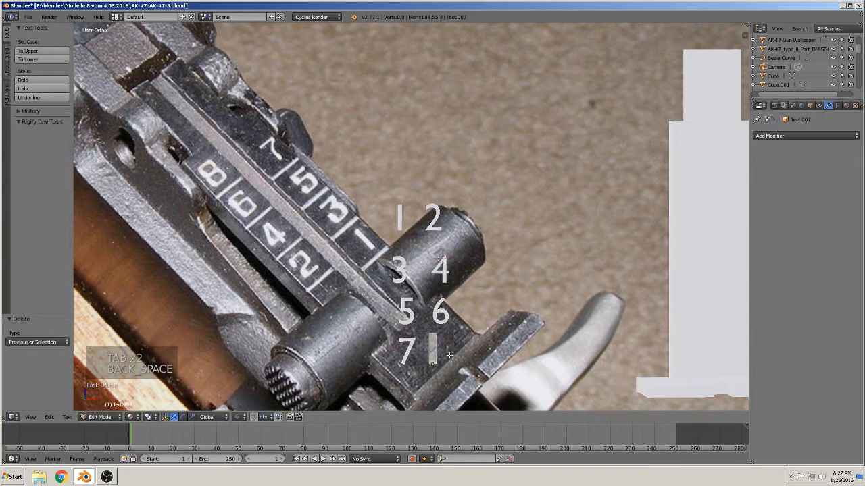
pyautogui.write('8')
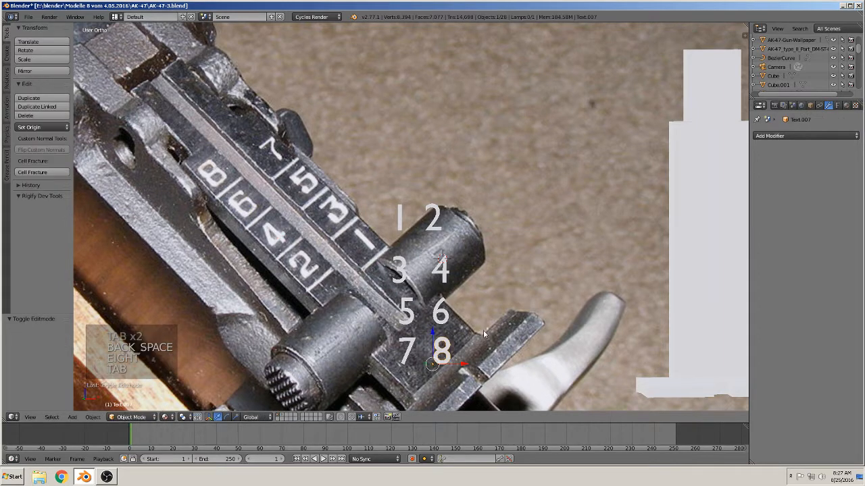
pyautogui.press('Tab')
# Duplicate all eight numerals with an offset of about -0.196 along X and move the copies to the second layer
pyautogui.scroll(-2, 415, 201)
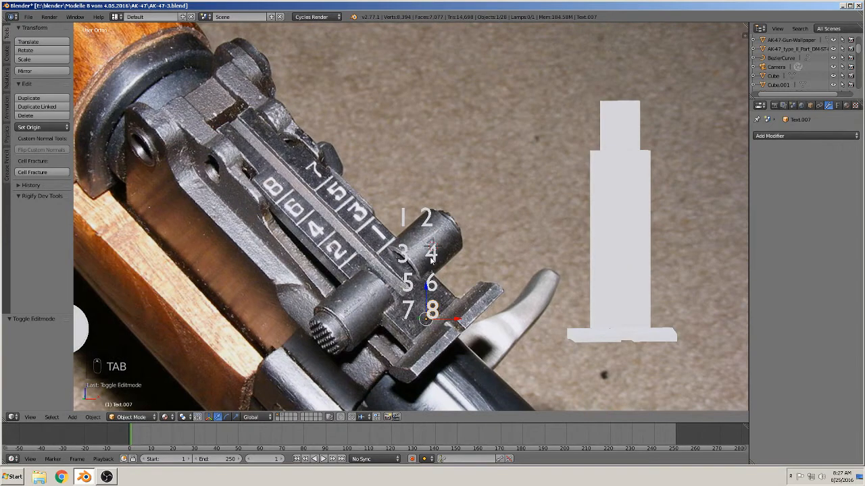
pyautogui.scroll(3, 443, 258)
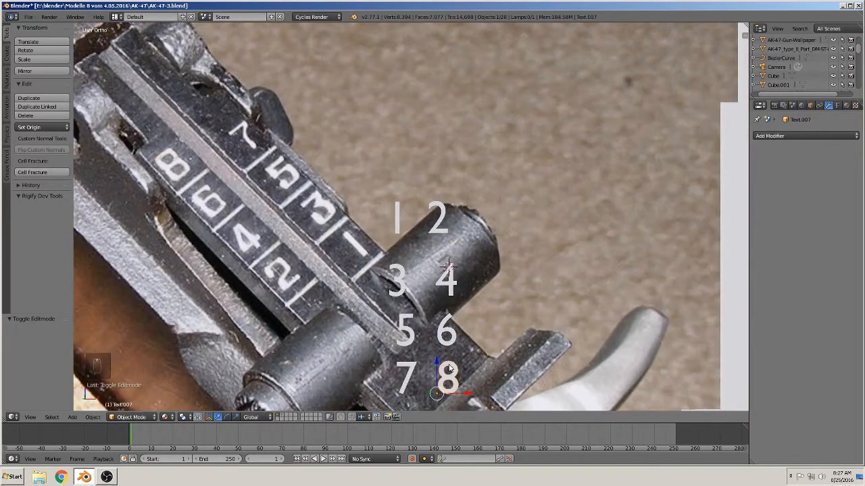
pyautogui.rightClick(409, 368)
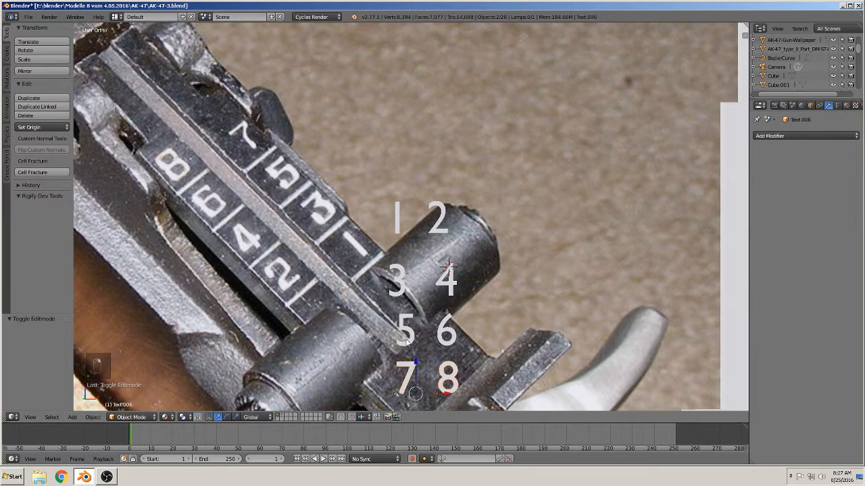
pyautogui.rightClick(409, 333)
pyautogui.rightClick(445, 325)
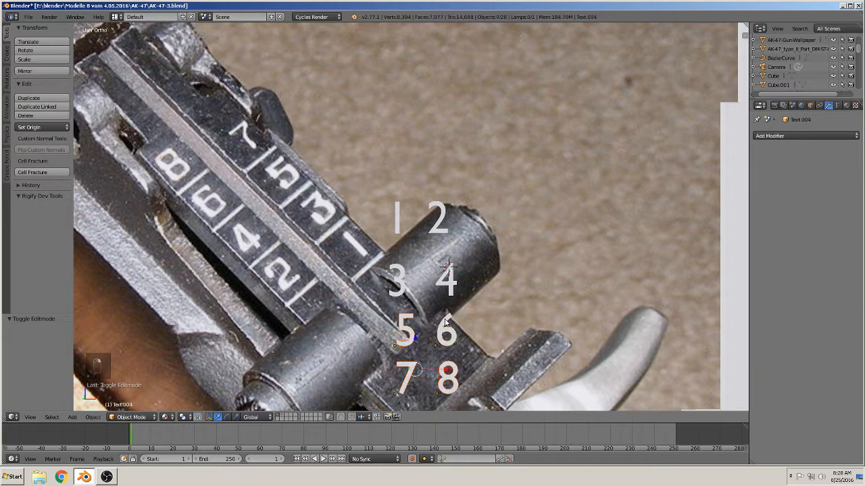
pyautogui.rightClick(450, 281)
pyautogui.rightClick(398, 280)
pyautogui.rightClick(398, 223)
pyautogui.rightClick(439, 217)
pyautogui.scroll(-5, 440, 216)
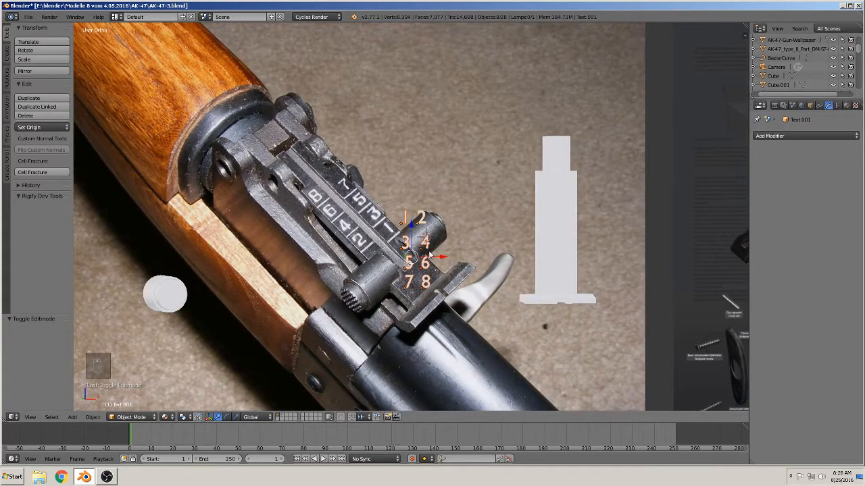
pyautogui.hotkey('shift', 'd')
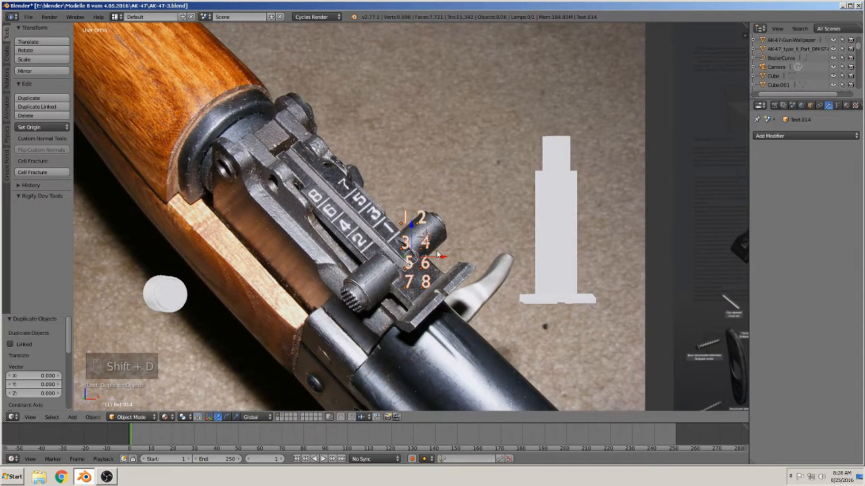
pyautogui.press('x')
pyautogui.click(352, 256)
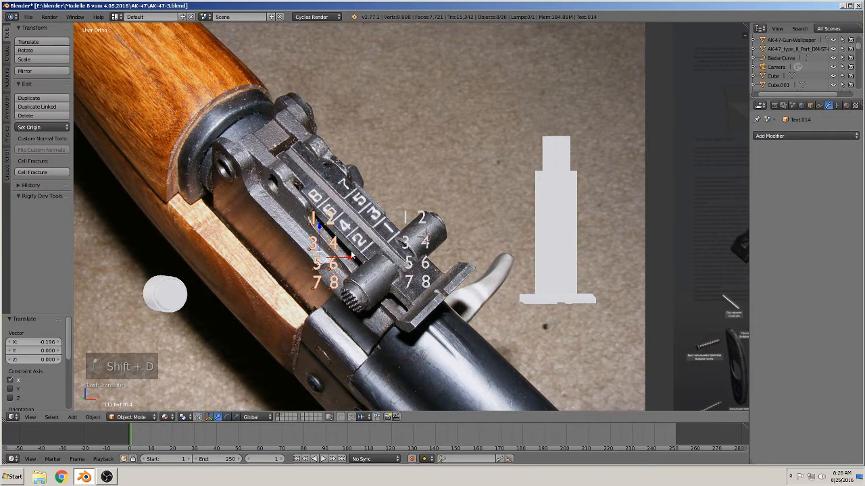
pyautogui.press('m')
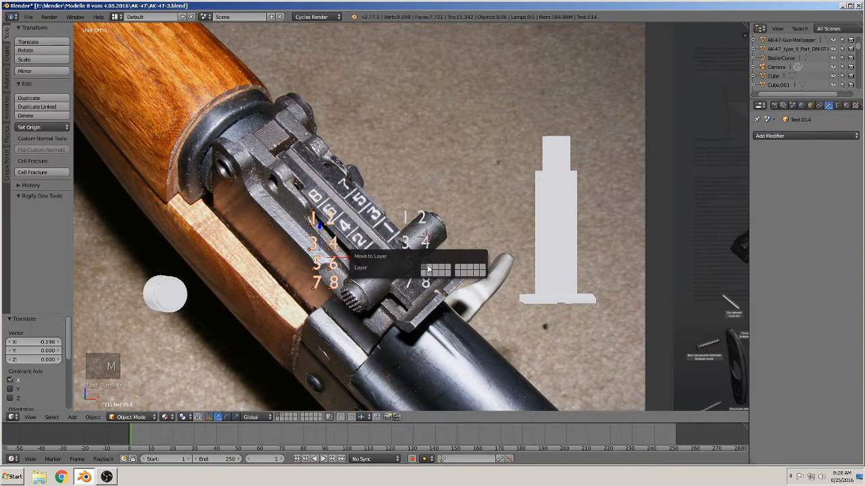
pyautogui.click(427, 269)
# Convert the numeral 1 from text to a mesh and check it in Edit Mode
pyautogui.scroll(5, 341, 181)
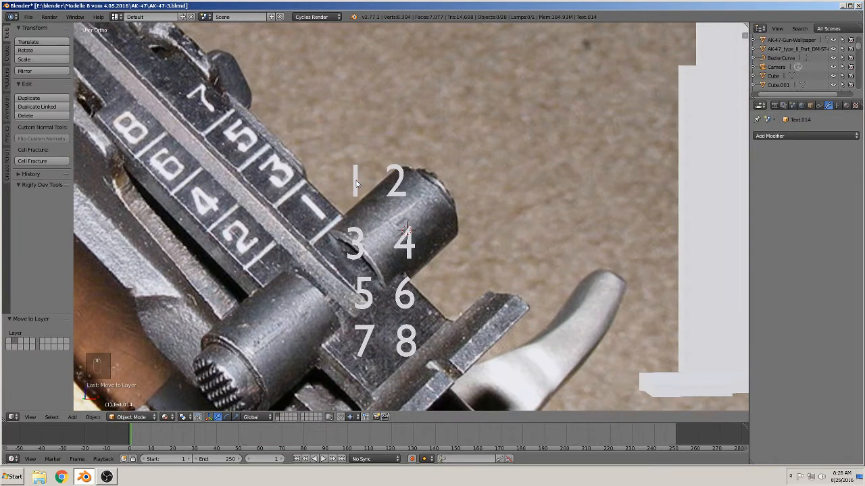
pyautogui.rightClick(356, 183)
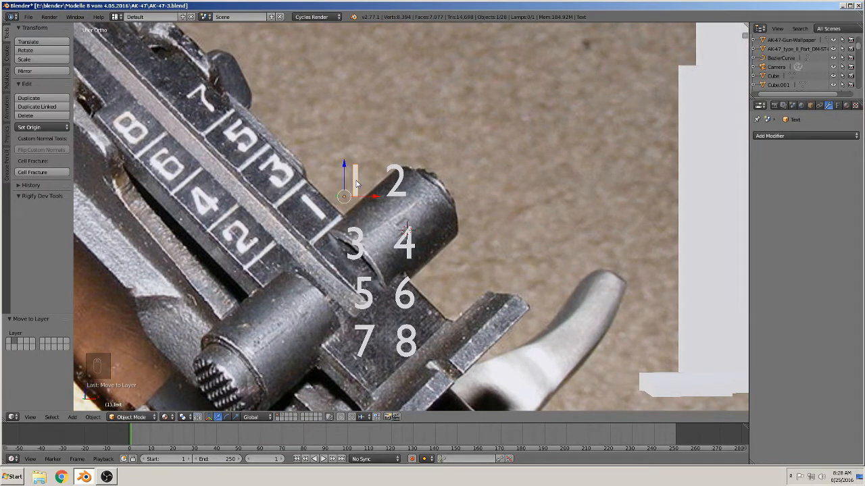
pyautogui.hotkey('alt', 'c')
pyautogui.click(346, 192)
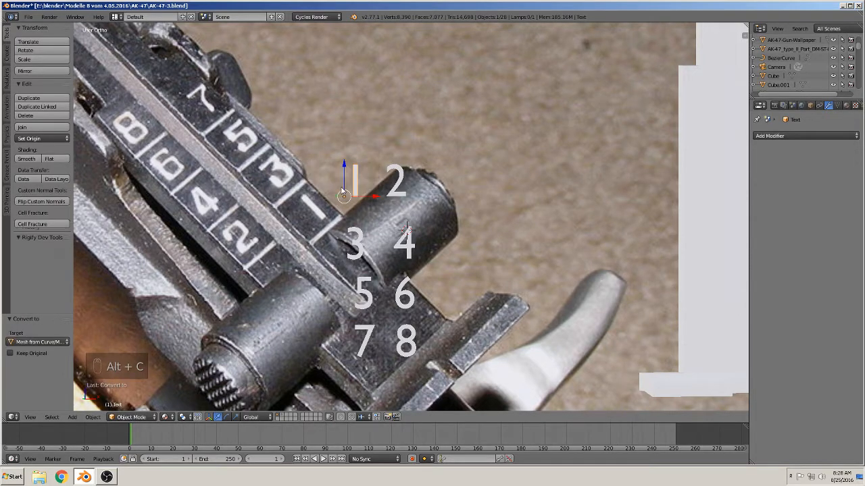
pyautogui.press('Tab')
pyautogui.press('Tab')
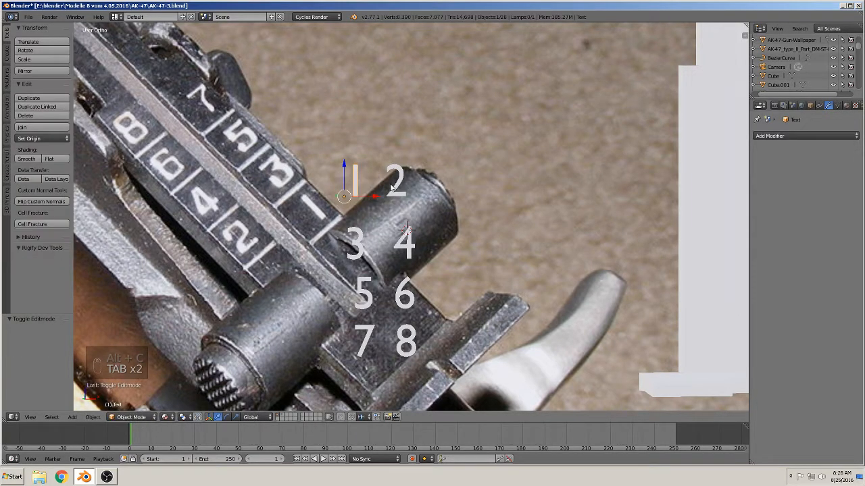
# Convert the numerals 2, 3 and 4 from text to meshes, one by one
pyautogui.rightClick(398, 187)
pyautogui.hotkey('alt', 'c')
pyautogui.click(401, 187)
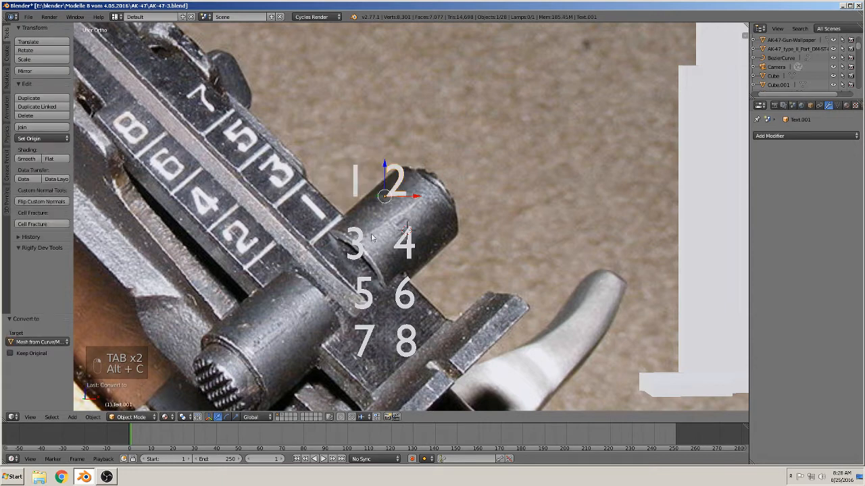
pyautogui.rightClick(358, 242)
pyautogui.hotkey('alt', 'c')
pyautogui.click(359, 240)
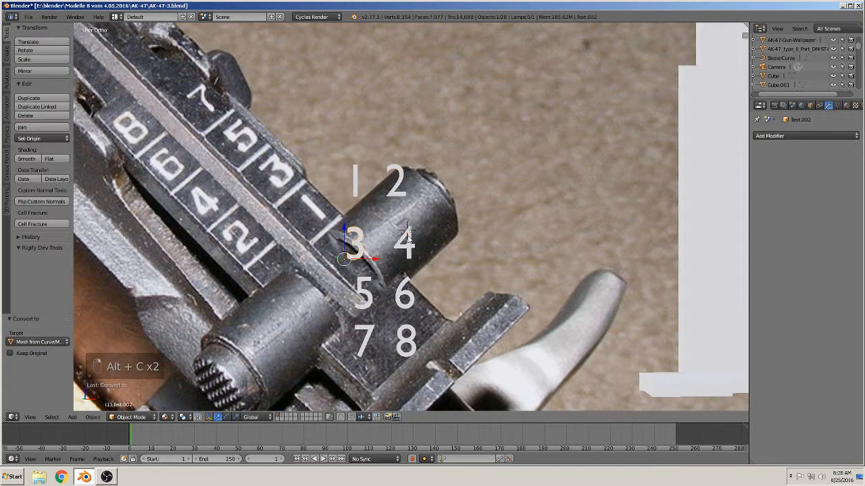
pyautogui.rightClick(404, 247)
pyautogui.hotkey('alt', 'c')
pyautogui.click(401, 246)
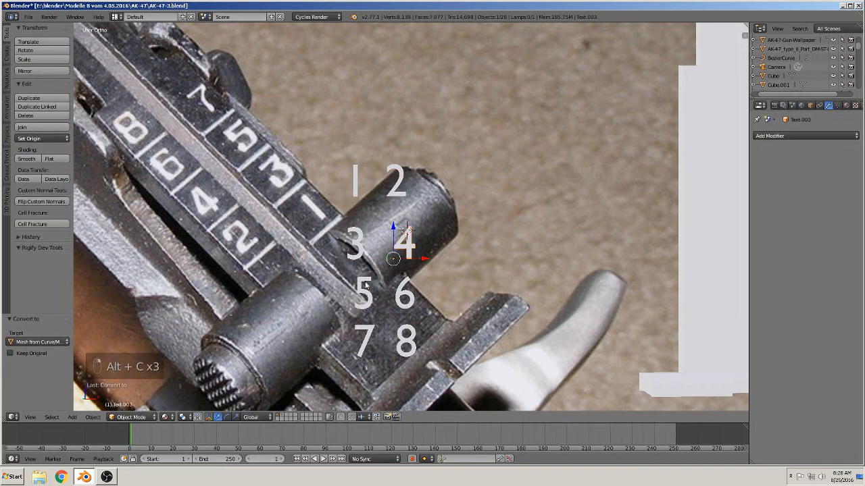
# Convert the numerals 5, 6, 7 and 8 from text to meshes, one by one
pyautogui.rightClick(364, 291)
pyautogui.hotkey('alt', 'c')
pyautogui.click(364, 289)
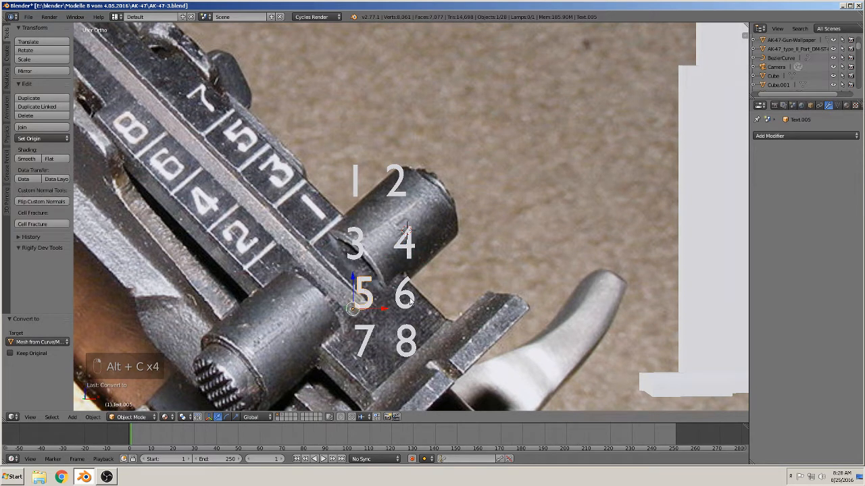
pyautogui.rightClick(403, 294)
pyautogui.hotkey('alt', 'c')
pyautogui.click(400, 290)
pyautogui.rightClick(366, 344)
pyautogui.hotkey('alt', 'c')
pyautogui.click(365, 342)
pyautogui.rightClick(403, 343)
pyautogui.hotkey('alt', 'c')
pyautogui.click(403, 342)
# Add a mesh plane at the line between 8 and 6 on the photographed leaf and scale it by about 0.411
pyautogui.scroll(-3, 408, 333)
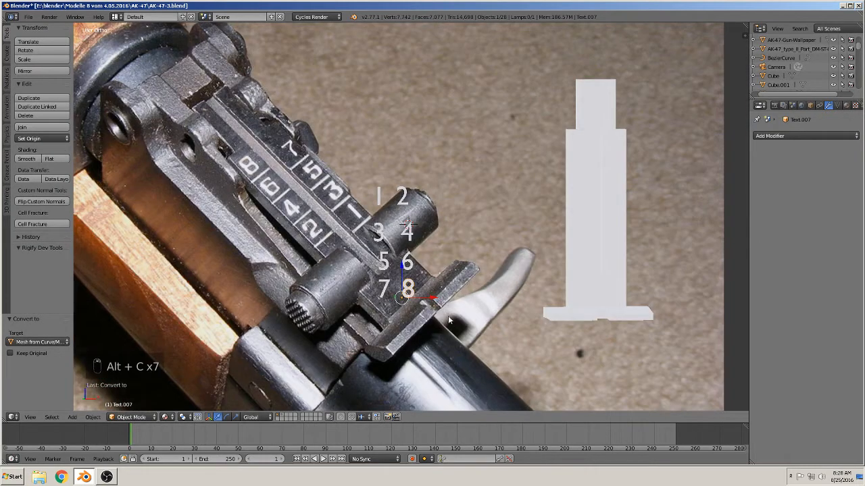
pyautogui.keyDown('shift'); pyautogui.moveTo(478, 274); pyautogui.dragTo(437, 291, button='middle'); pyautogui.keyUp('shift')
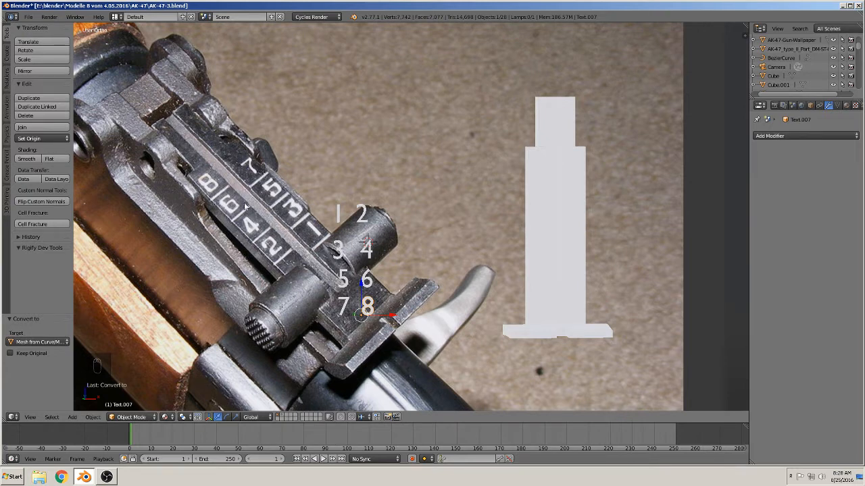
pyautogui.scroll(2, 245, 206)
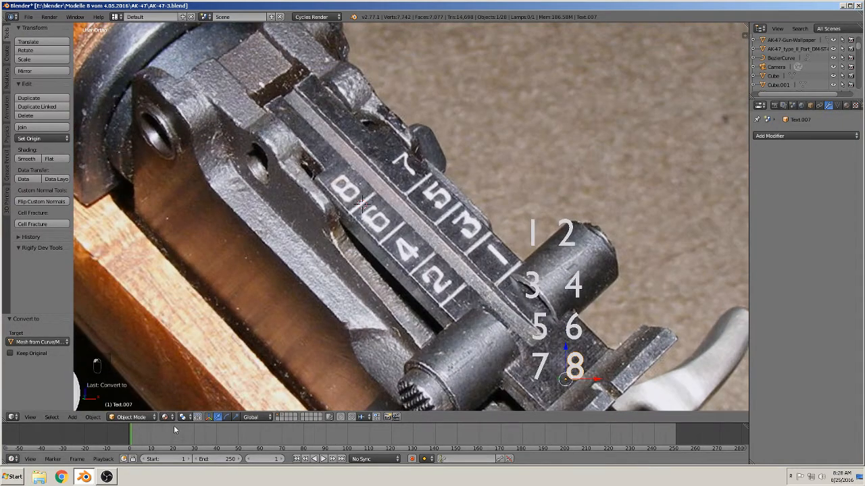
pyautogui.click(71, 416)
pyautogui.moveTo(85, 406)
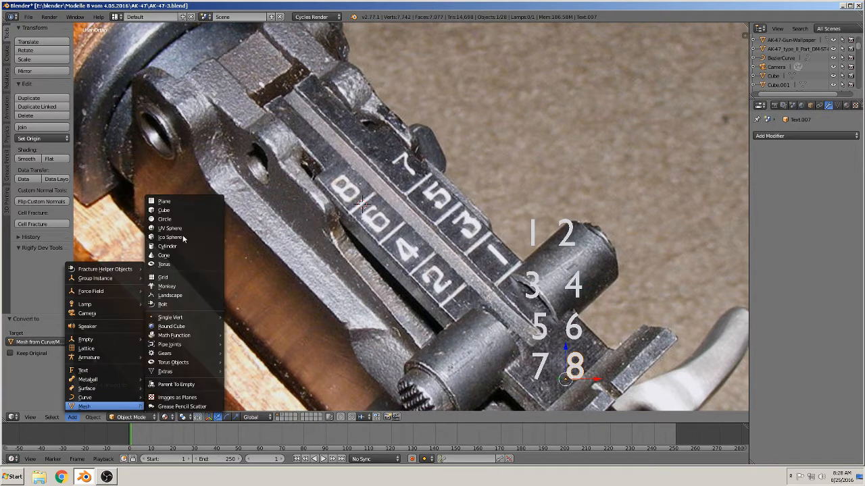
pyautogui.click(170, 202)
pyautogui.press('s')
pyautogui.click(507, 271)
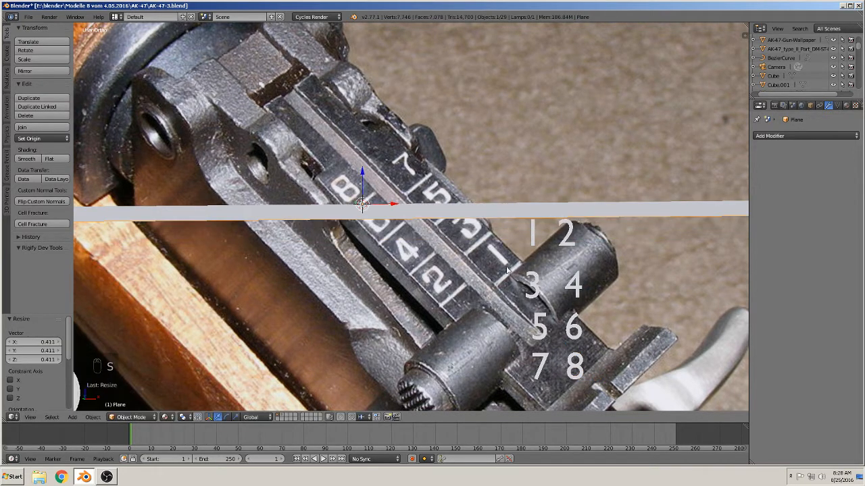
# Rotate the plane 90° about the X axis
pyautogui.press('r')
pyautogui.press('x')
pyautogui.press('Escape')
pyautogui.write('rx90')
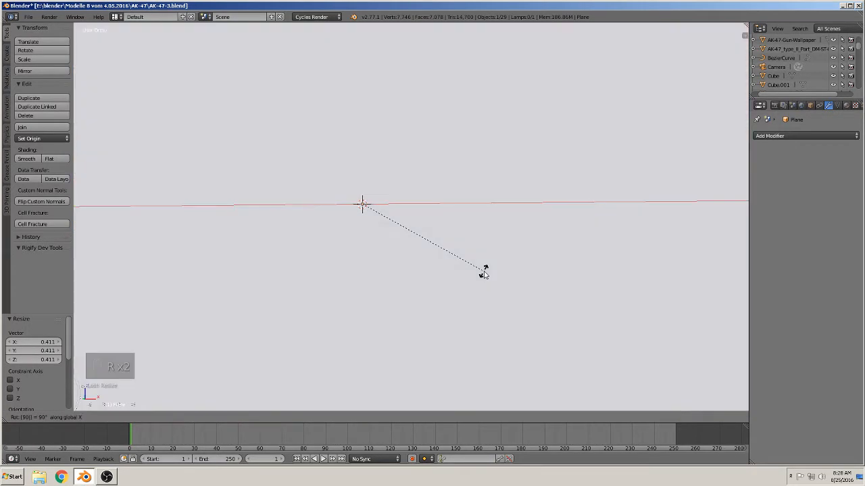
pyautogui.click(529, 317)
# Scale the plane by about 0.034 overall and by about 0.111 along Z to form a thin divider line
pyautogui.press('s')
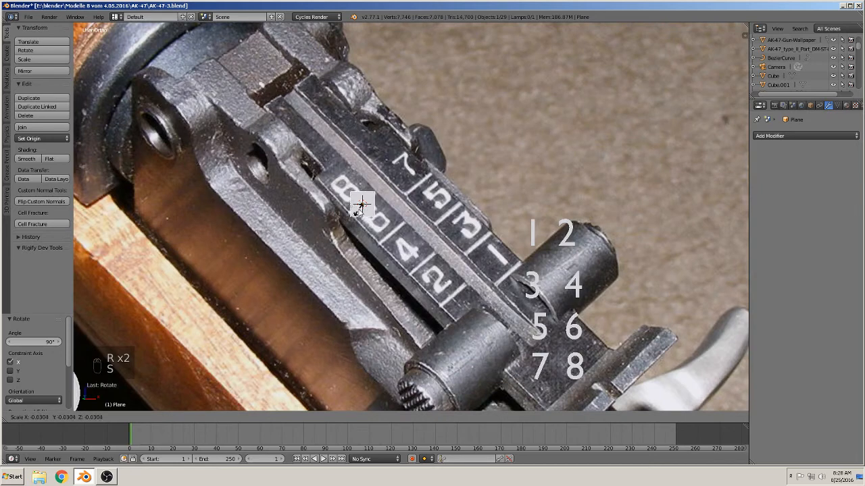
pyautogui.click(365, 214)
pyautogui.press('s')
pyautogui.press('z')
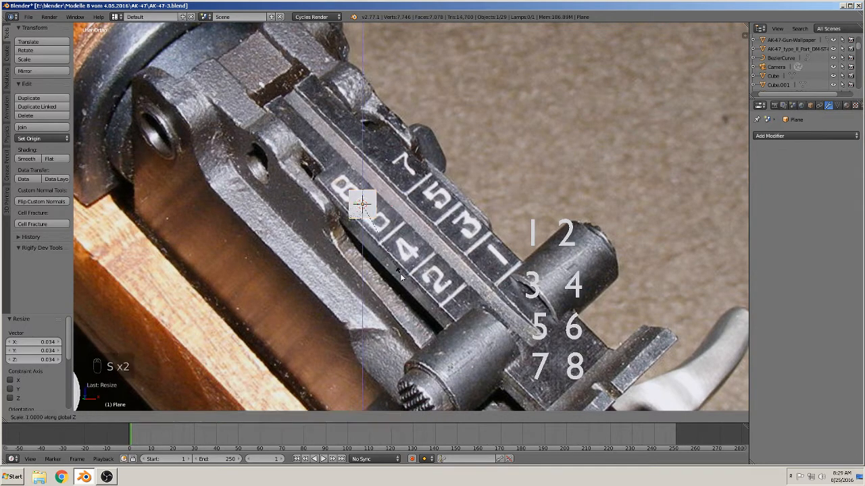
pyautogui.click(362, 215)
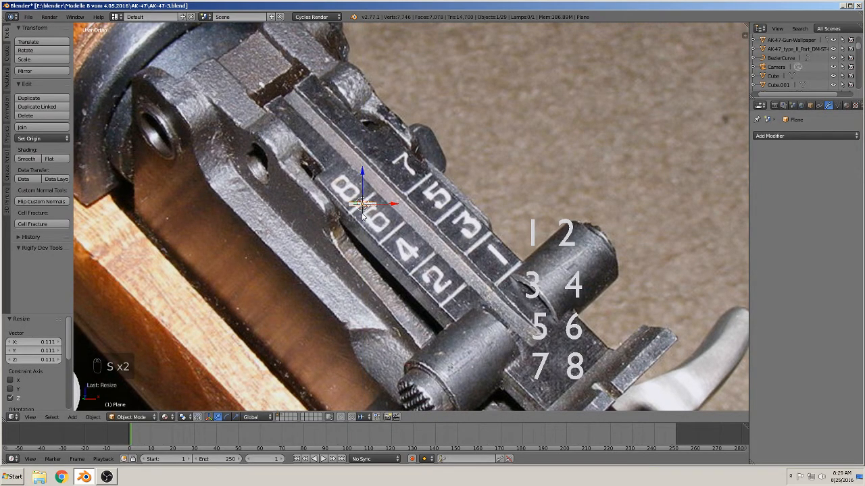
# Move the thin plane about -0.069 along Y, in front of the reference photo, and return to the front view
pyautogui.moveTo(362, 216); pyautogui.dragTo(387, 244, button='middle')
pyautogui.moveTo(337, 196); pyautogui.dragTo(393, 227)
pyautogui.scroll(4, 406, 237)
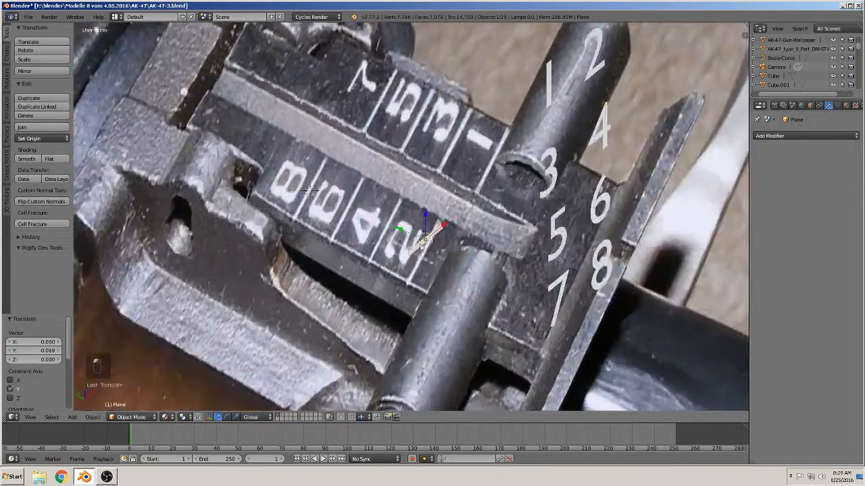
pyautogui.moveTo(419, 248); pyautogui.dragTo(375, 241, button='middle')
pyautogui.scroll(-5, 377, 241)
pyautogui.press('KP_1')
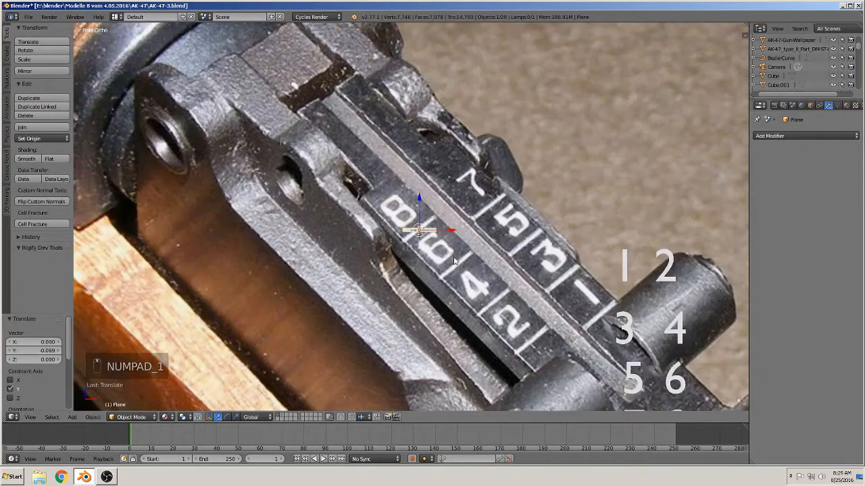
# Scale the thin divider plane by about 1.357 along X and about 0.820 along Z
pyautogui.press('s')
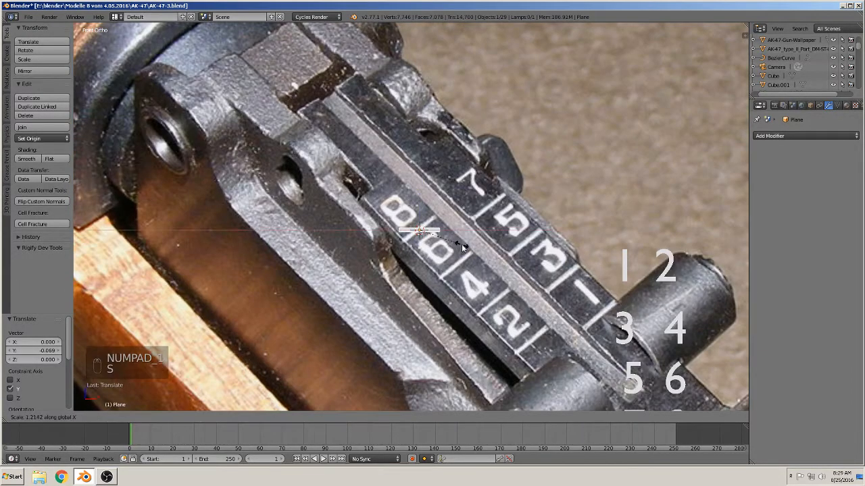
pyautogui.click(469, 250)
pyautogui.press('s')
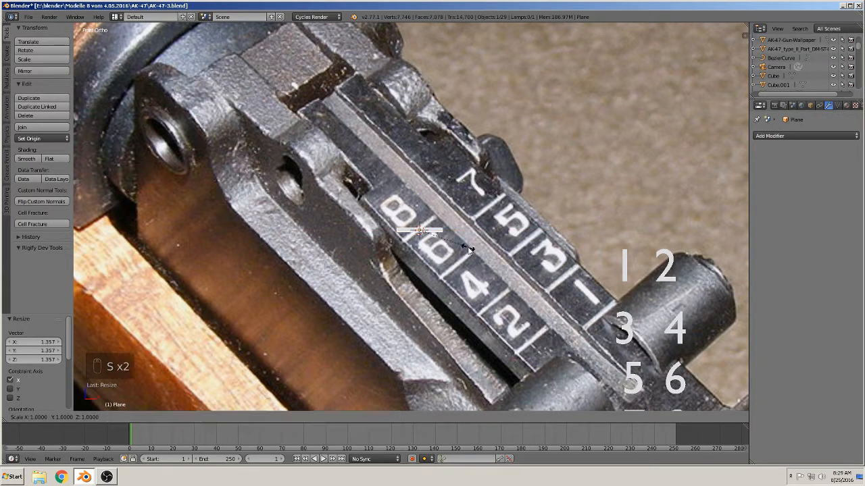
pyautogui.click(459, 247)
# Move the divider plane about 0.172 along X and about -0.049 along Z, just beneath the numeral 1 mesh
pyautogui.scroll(-4, 460, 247)
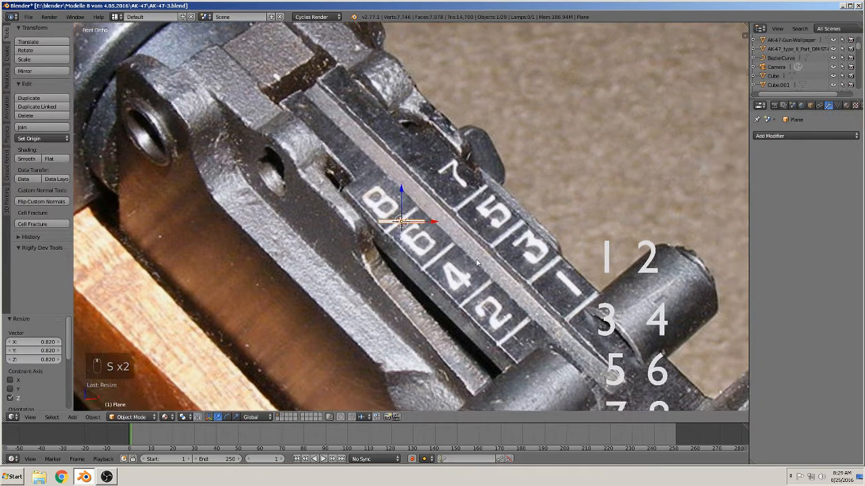
pyautogui.press('g')
pyautogui.press('x')
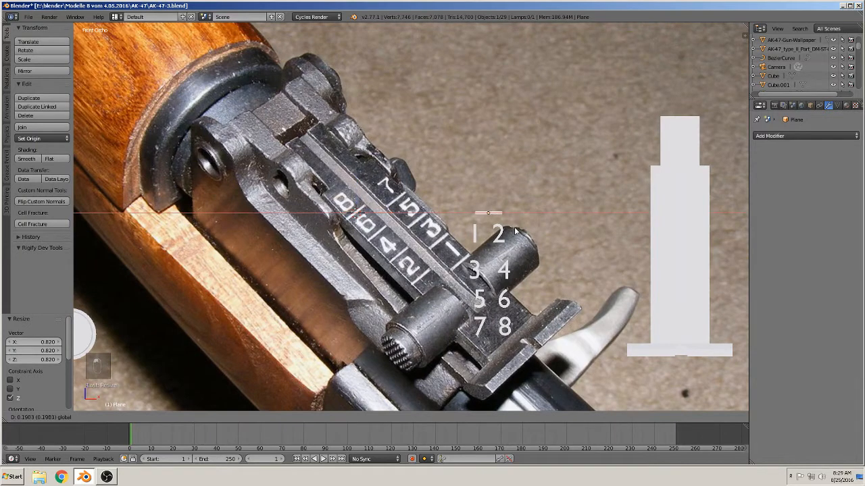
pyautogui.click(504, 202)
pyautogui.press('g')
pyautogui.press('z')
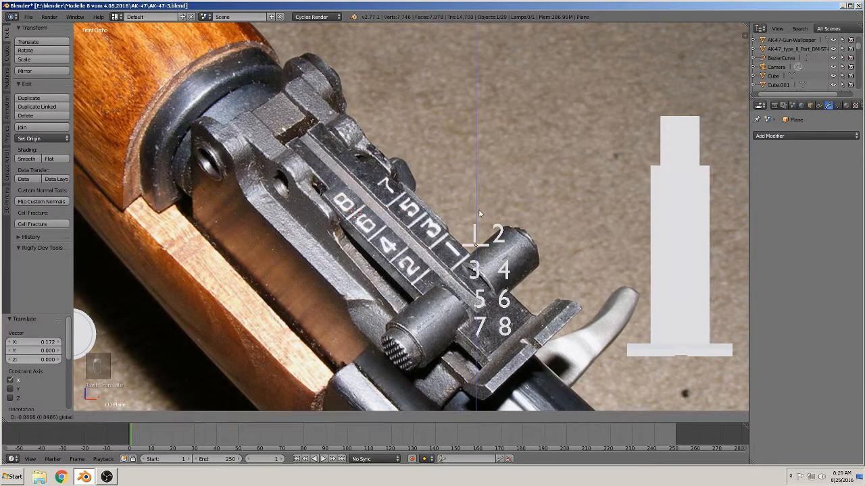
pyautogui.click(480, 225)
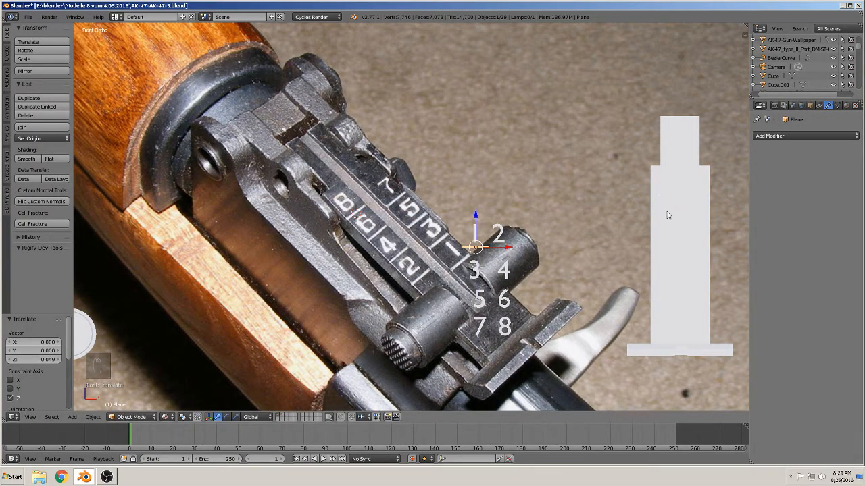
# Create a new Diffuse BSDF material on the numeral 8 mesh and darken its color to near black
pyautogui.keyDown('shift'); pyautogui.moveTo(684, 287); pyautogui.dragTo(599, 276, button='middle'); pyautogui.keyUp('shift')
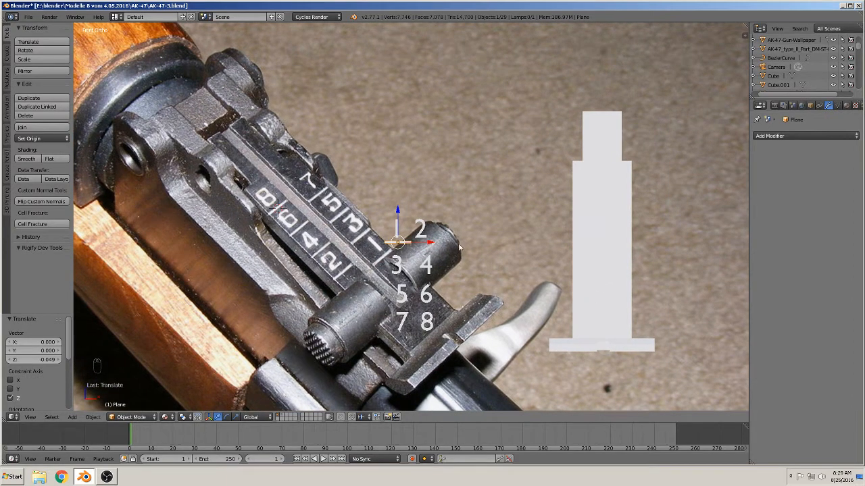
pyautogui.rightClick(442, 319)
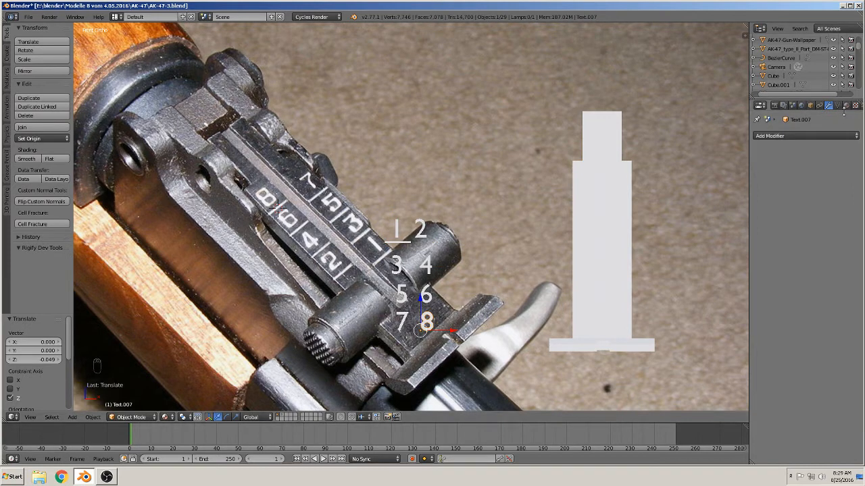
pyautogui.click(846, 106)
pyautogui.click(759, 165)
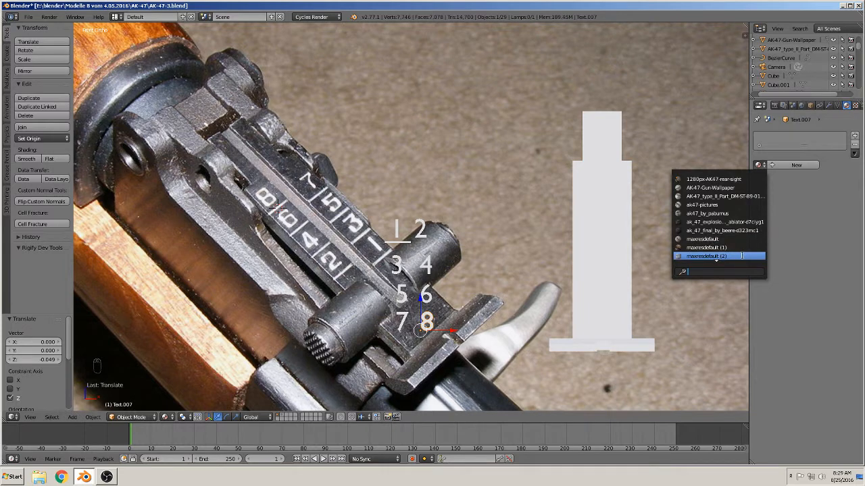
pyautogui.scroll(-4, 742, 255)
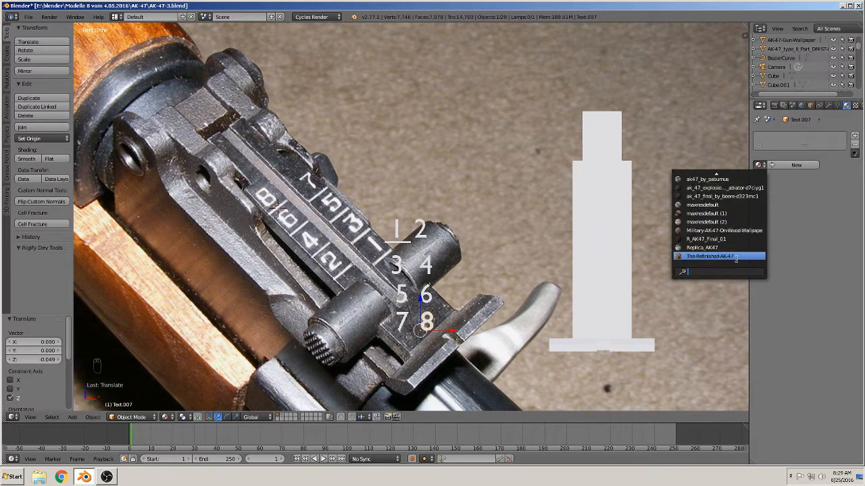
pyautogui.scroll(4, 728, 223)
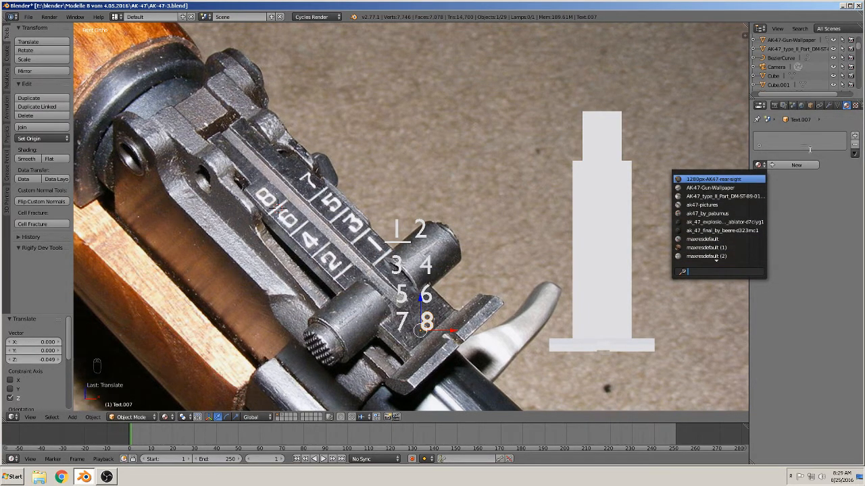
pyautogui.click(797, 165)
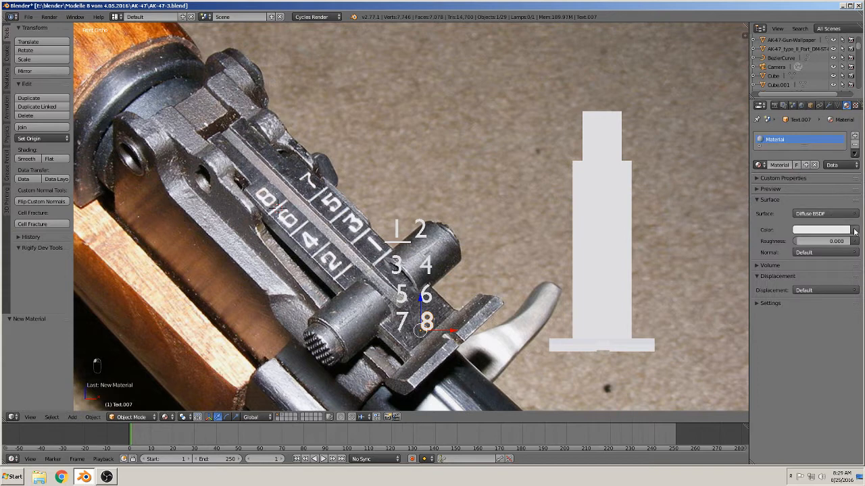
pyautogui.click(842, 231)
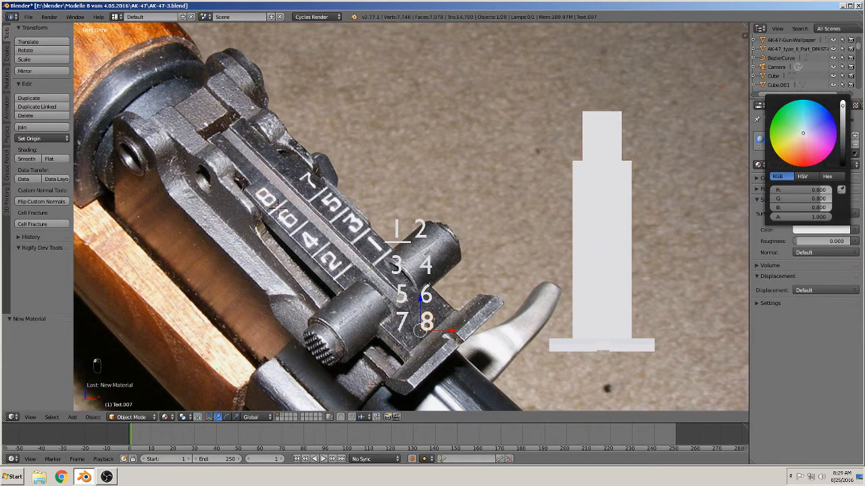
pyautogui.moveTo(842, 106); pyautogui.dragTo(842, 156)
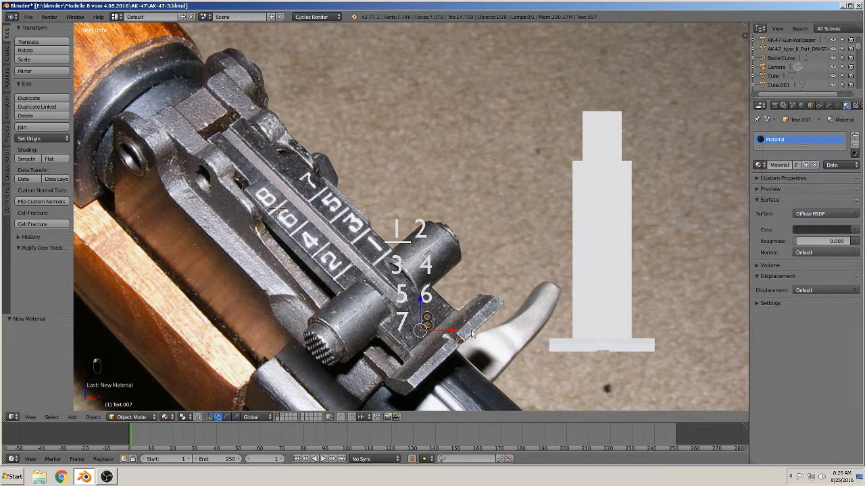
# Assign the existing dark material named Material to the numeral meshes 7, 6 and 5
pyautogui.rightClick(402, 321)
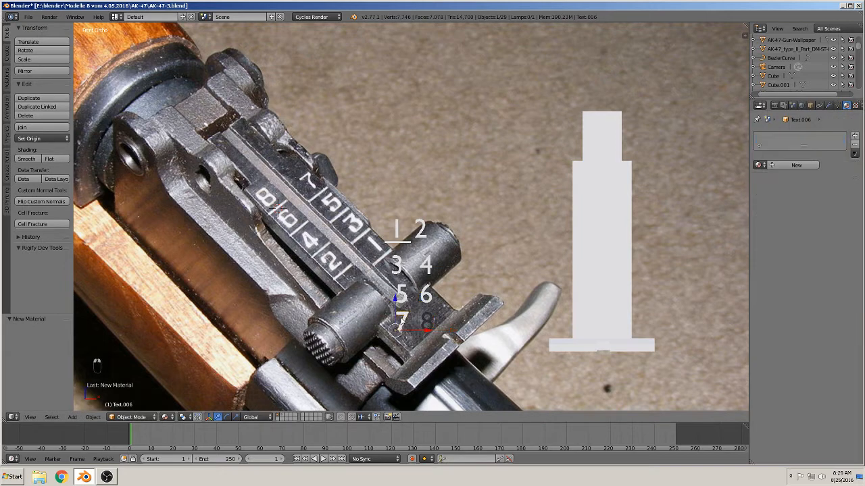
pyautogui.click(758, 165)
pyautogui.click(727, 240)
pyautogui.rightClick(428, 296)
pyautogui.click(757, 165)
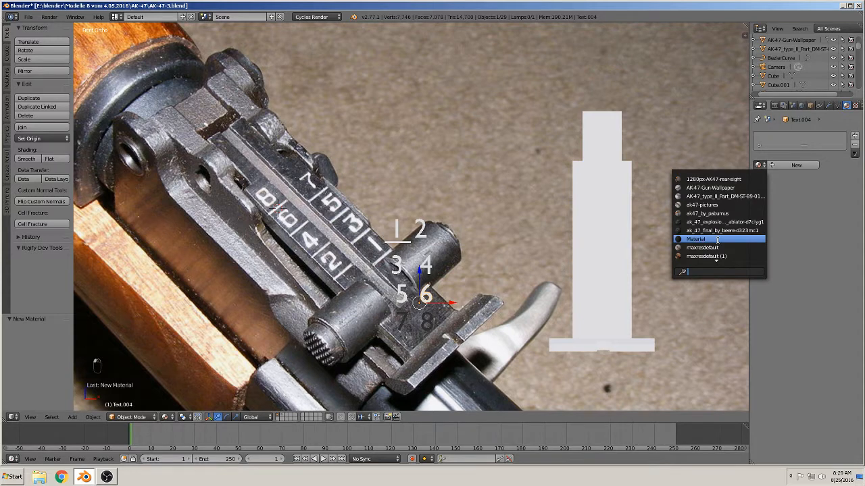
pyautogui.click(717, 240)
pyautogui.rightClick(401, 295)
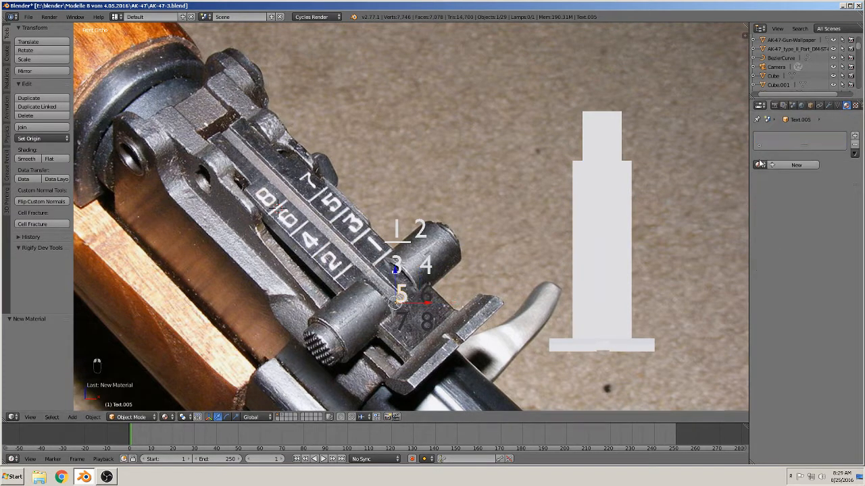
pyautogui.click(758, 164)
pyautogui.click(730, 240)
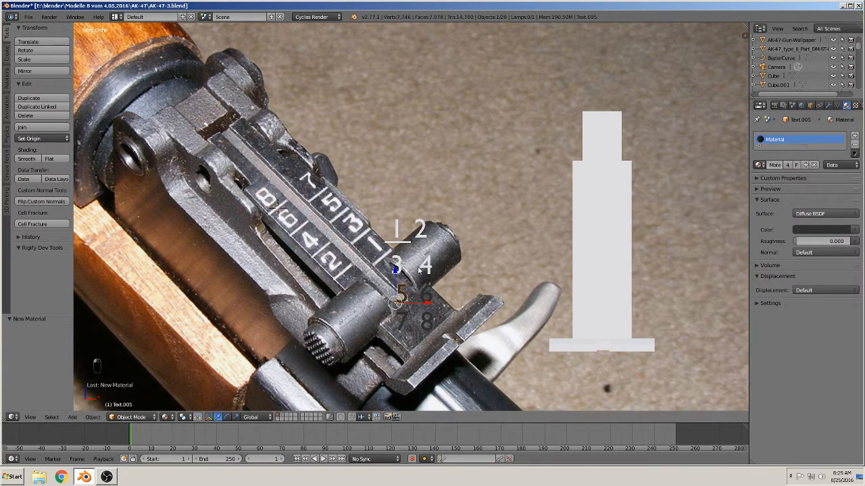
# Assign the dark material named Material to the numeral meshes 4, 3, 1 and 2
pyautogui.rightClick(419, 269)
pyautogui.click(758, 165)
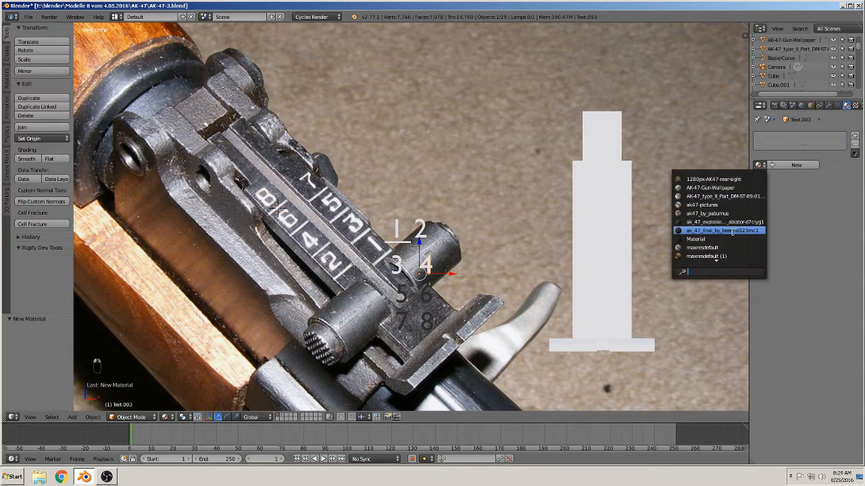
pyautogui.click(726, 240)
pyautogui.rightClick(397, 266)
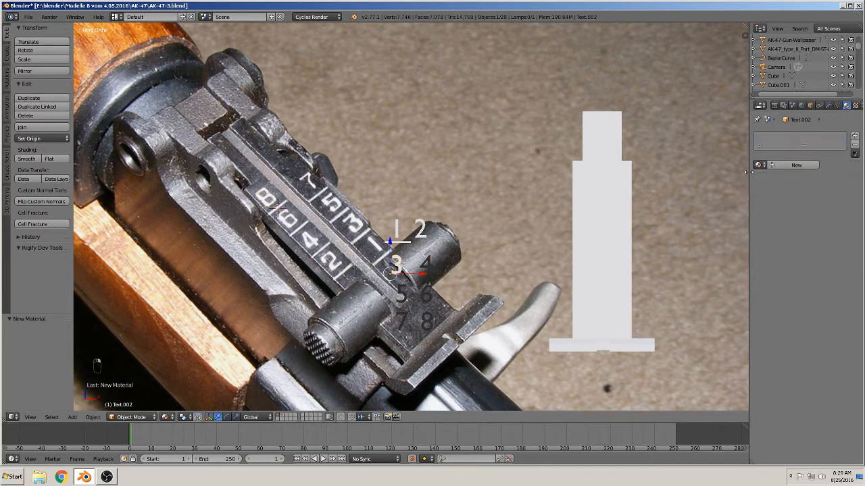
pyautogui.click(758, 164)
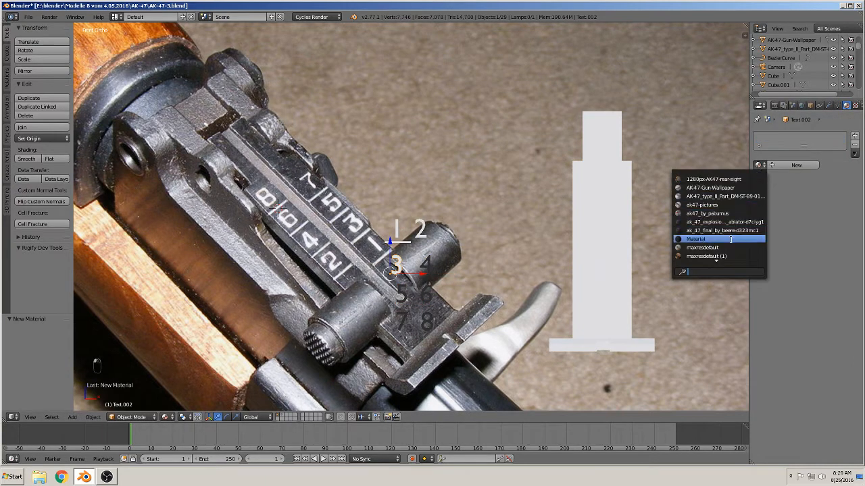
pyautogui.click(730, 239)
pyautogui.rightClick(403, 233)
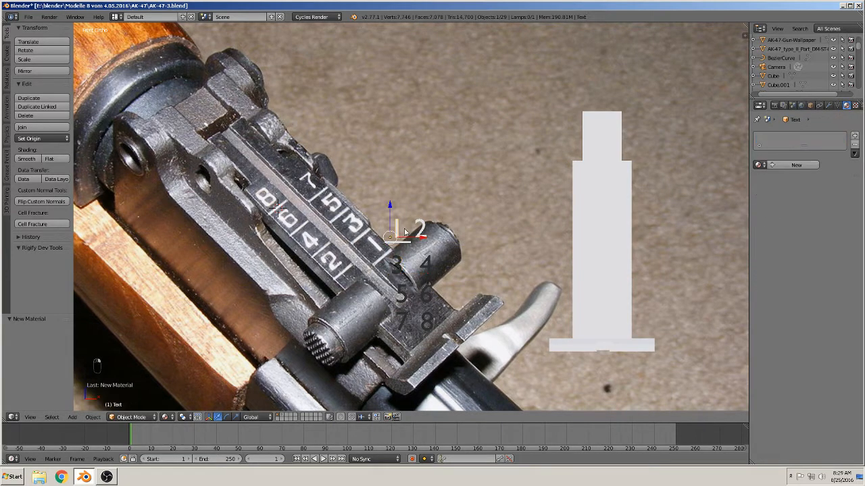
pyautogui.click(758, 165)
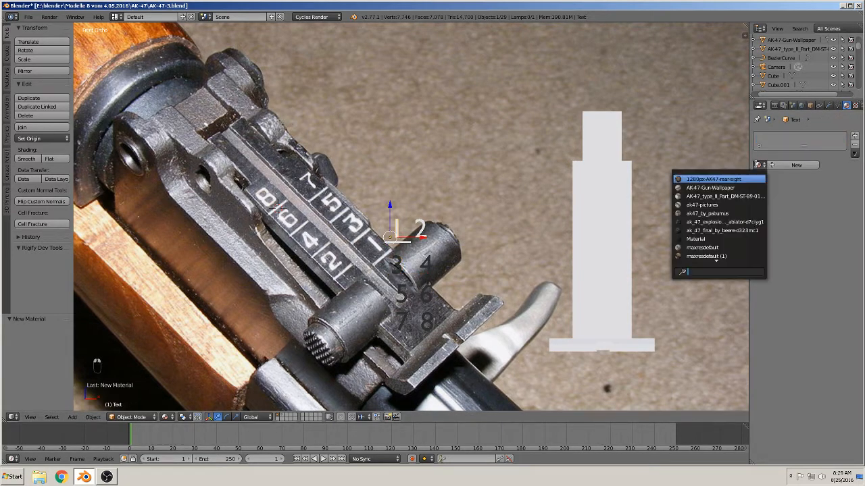
pyautogui.click(734, 239)
pyautogui.rightClick(428, 228)
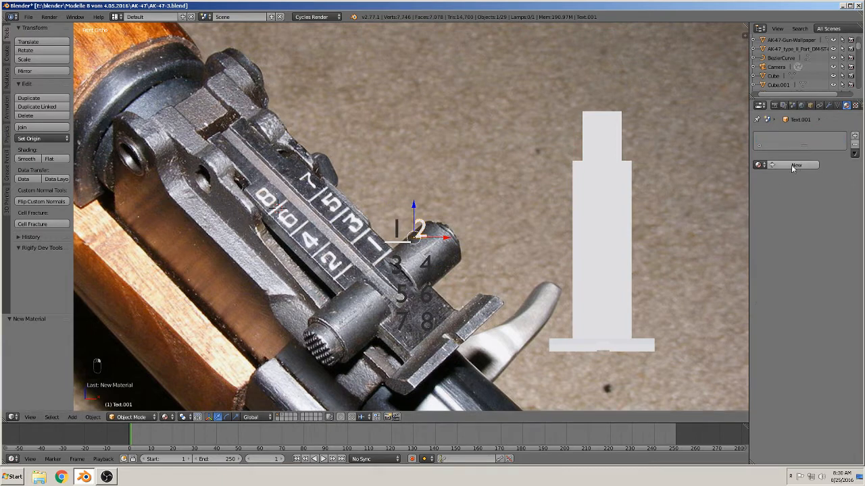
pyautogui.click(757, 164)
pyautogui.click(704, 239)
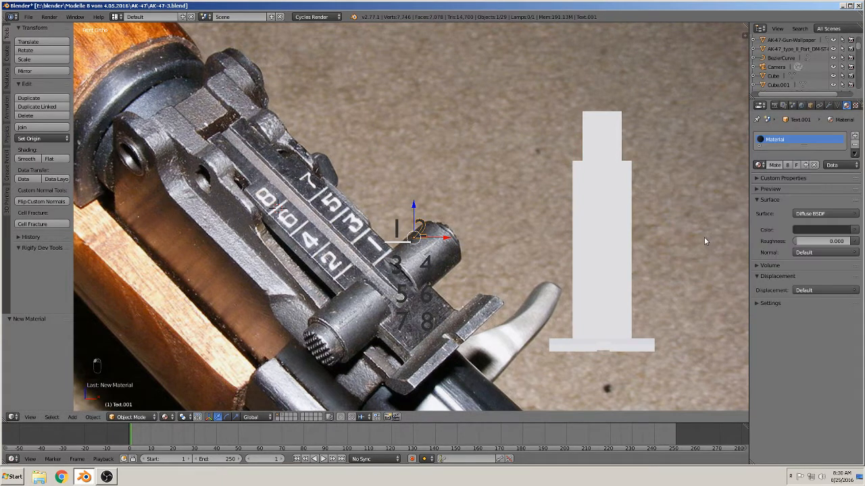
# Assign the dark material named Material to the divider plane beneath numeral 1
pyautogui.rightClick(390, 244)
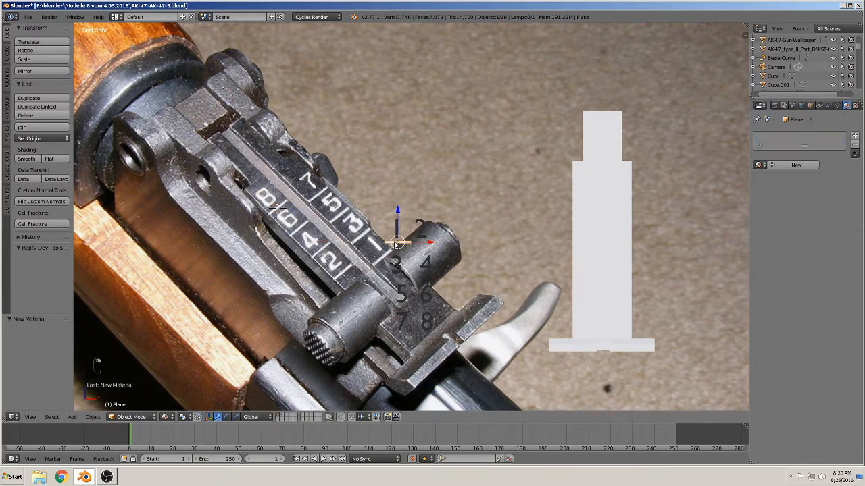
pyautogui.click(758, 164)
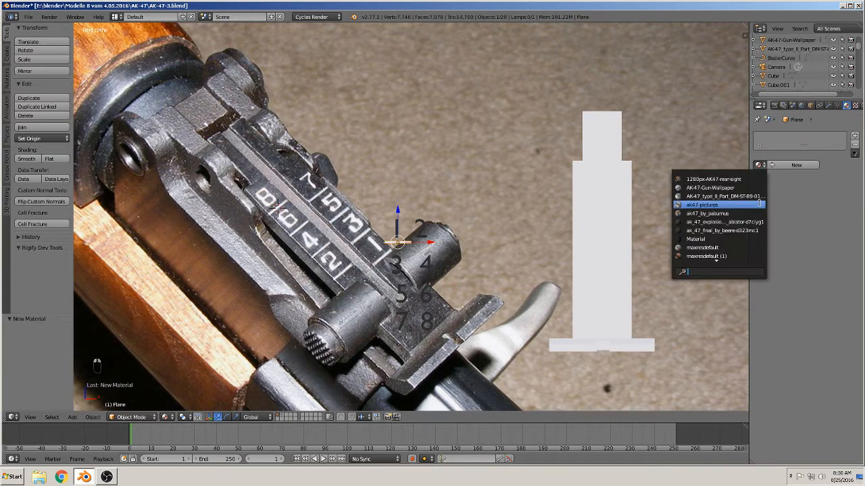
pyautogui.click(736, 236)
# Edit the sight leaf mesh in face select mode and select the face loop of its narrow central strip
pyautogui.scroll(1, 540, 269)
pyautogui.keyDown('shift'); pyautogui.moveTo(588, 253); pyautogui.dragTo(426, 221, button='middle'); pyautogui.keyUp('shift')
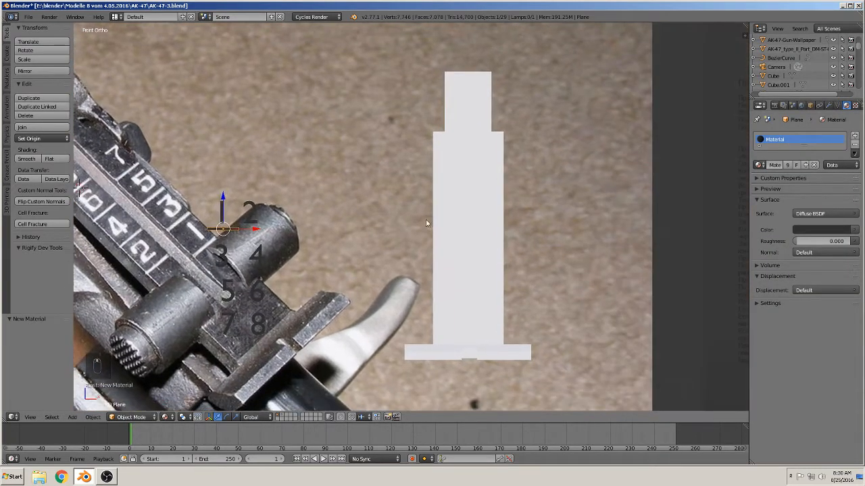
pyautogui.keyDown('shift'); pyautogui.moveTo(476, 192); pyautogui.dragTo(546, 206, button='middle'); pyautogui.keyUp('shift')
pyautogui.scroll(-2, 544, 199)
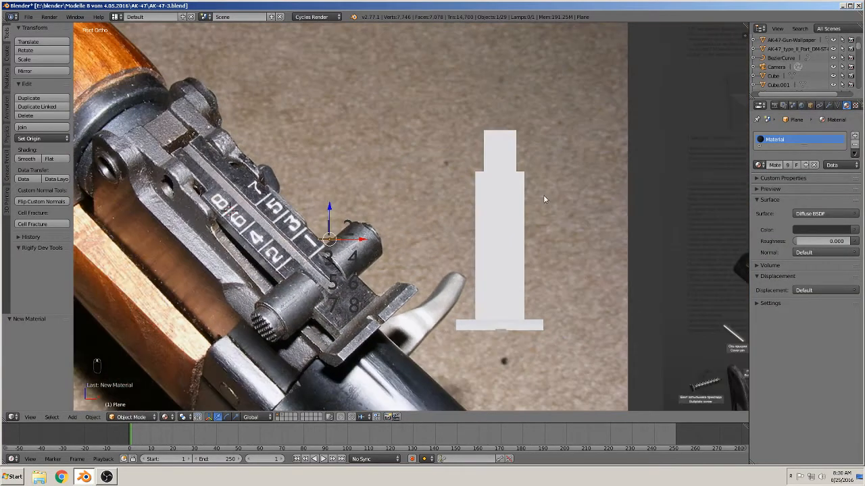
pyautogui.rightClick(508, 192)
pyautogui.press('Tab')
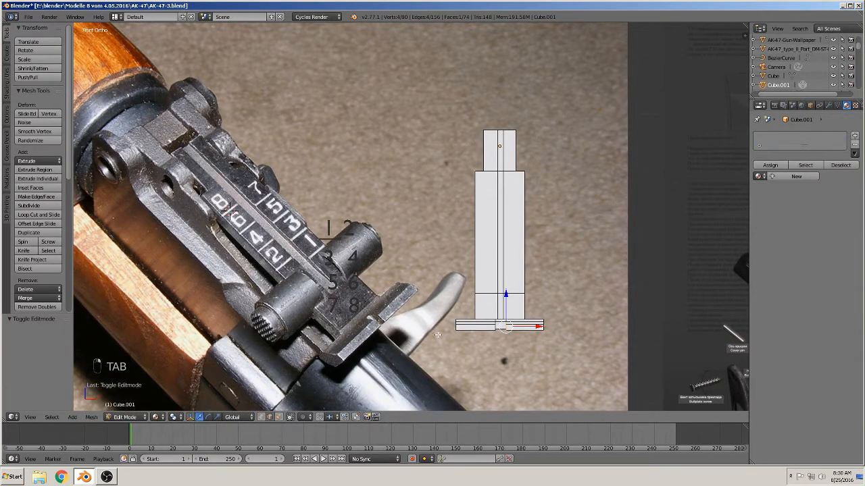
pyautogui.click(279, 416)
pyautogui.keyDown('alt'); pyautogui.rightClick(500, 291); pyautogui.keyUp('alt')
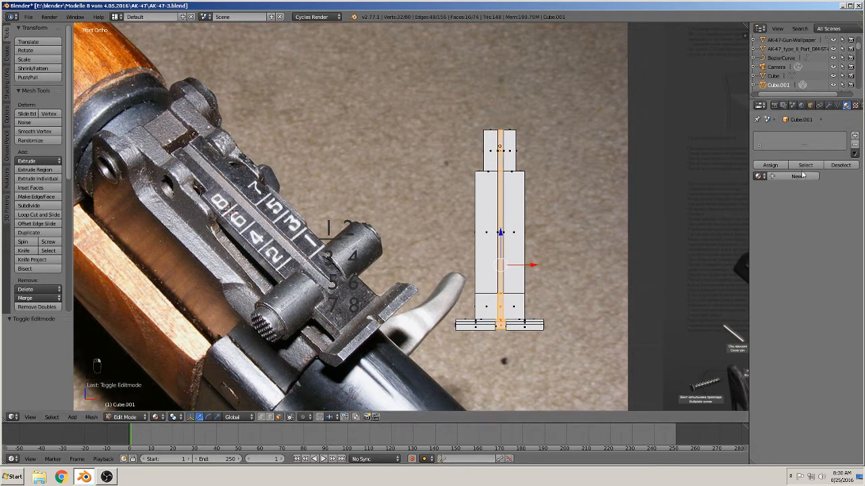
# Create a new material on the sight leaf and add a second, empty material slot
pyautogui.click(759, 175)
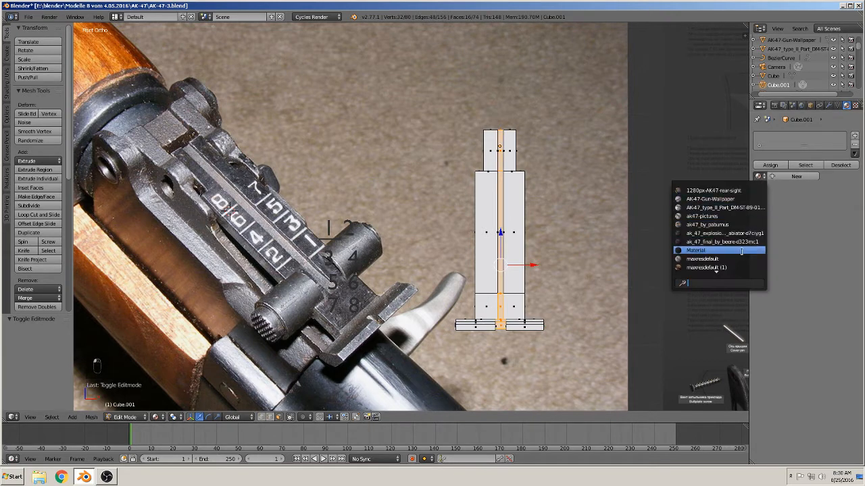
pyautogui.click(782, 191)
pyautogui.click(774, 176)
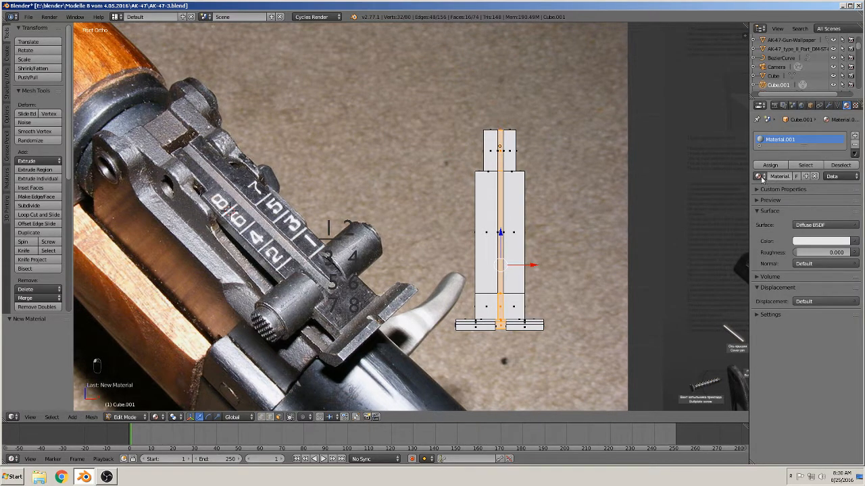
pyautogui.click(760, 176)
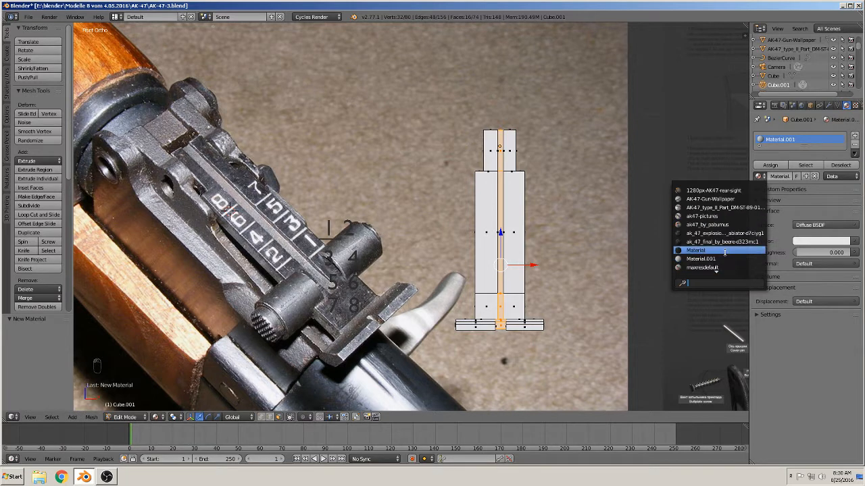
pyautogui.click(855, 136)
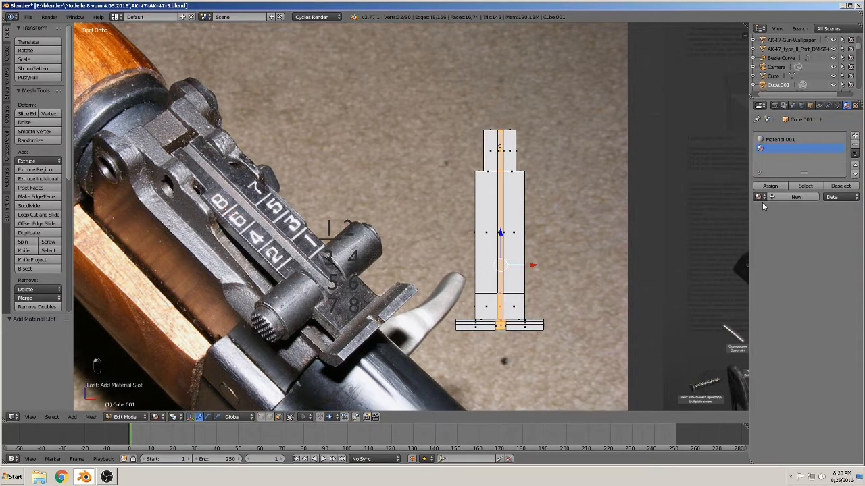
# Put the existing dark material named Material in the sight leaf's second slot, assign it to the selected strip faces, and return to Object Mode
pyautogui.click(759, 197)
pyautogui.click(757, 271)
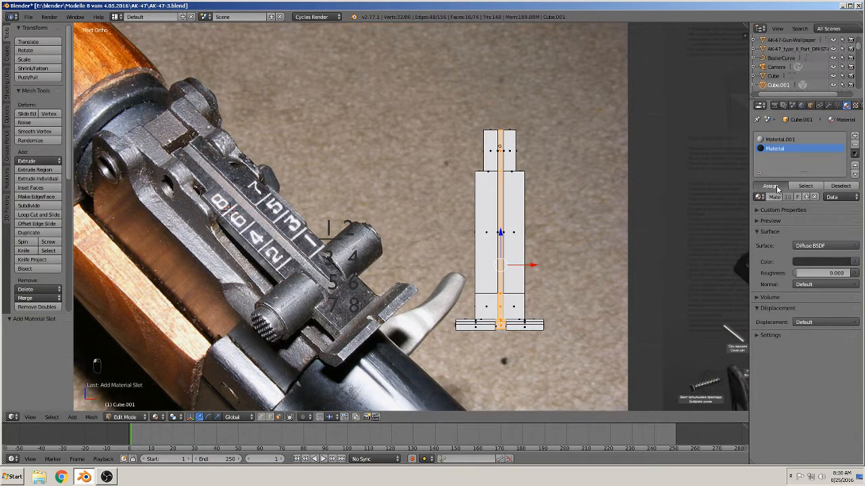
pyautogui.click(777, 189)
pyautogui.press('a')
pyautogui.scroll(1, 536, 254)
pyautogui.press('Tab')
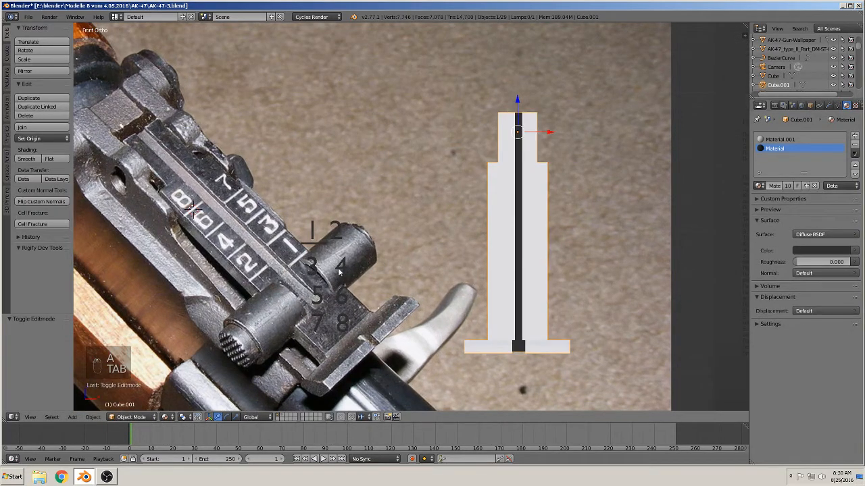
# Move numeral 8 onto the upper part of the sight leaf and bring it about 0.118 forward along negative Y
pyautogui.rightClick(346, 325)
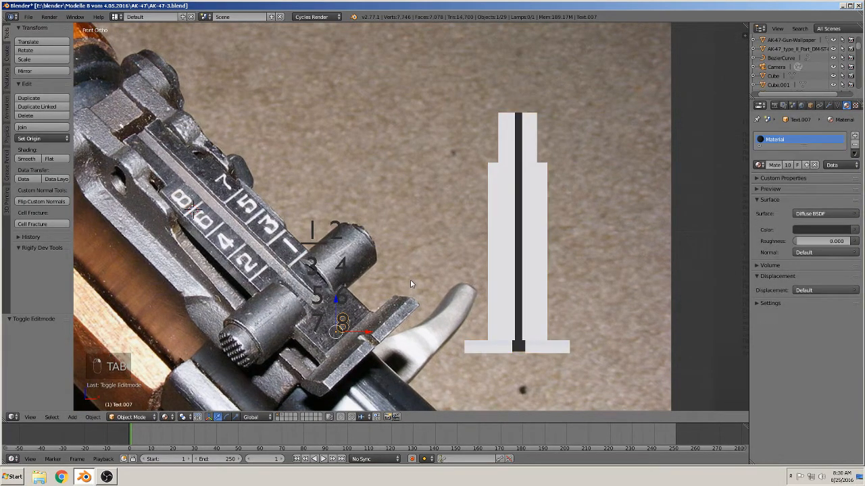
pyautogui.press('g')
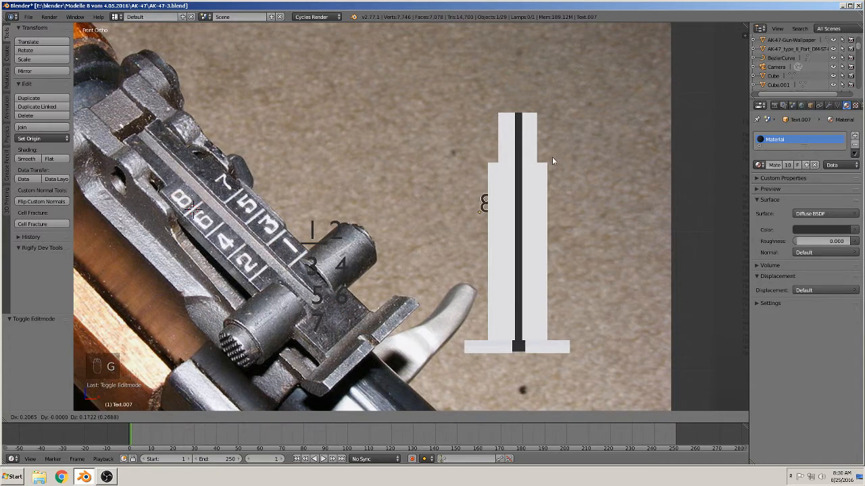
pyautogui.click(569, 135)
pyautogui.moveTo(572, 145); pyautogui.dragTo(503, 214, button='middle')
pyautogui.press('g')
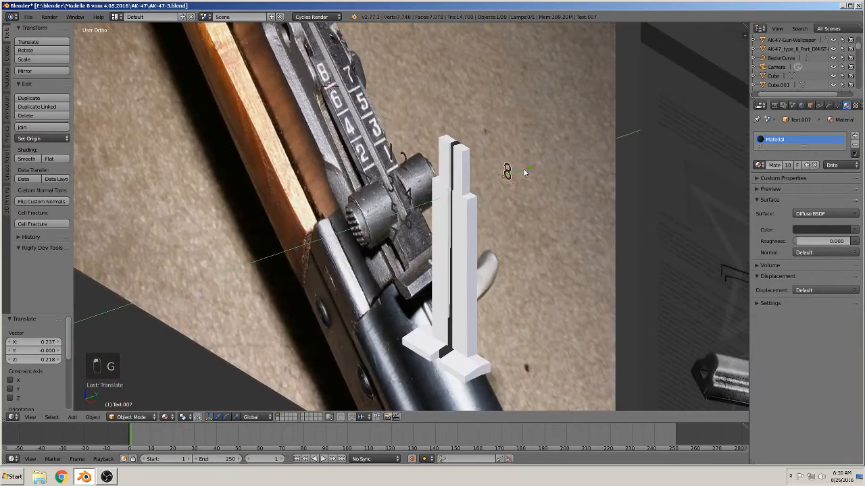
pyautogui.press('y')
pyautogui.click(458, 198)
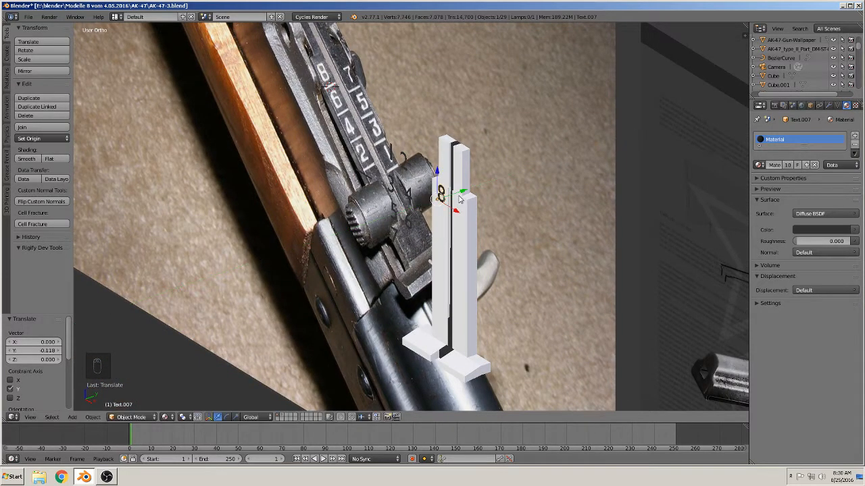
# Select numerals 1 through 7 together with the divider plane beneath numeral 1
pyautogui.moveTo(462, 232); pyautogui.dragTo(457, 274, button='middle')
pyautogui.scroll(3, 457, 274)
pyautogui.rightClick(238, 219)
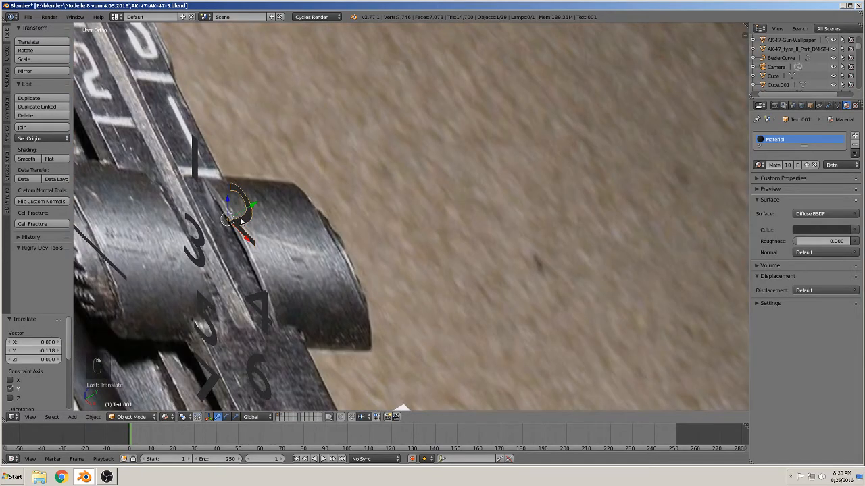
pyautogui.moveTo(240, 219); pyautogui.dragTo(454, 129, button='middle')
pyautogui.keyDown('shift'); pyautogui.rightClick(299, 108); pyautogui.keyUp('shift')
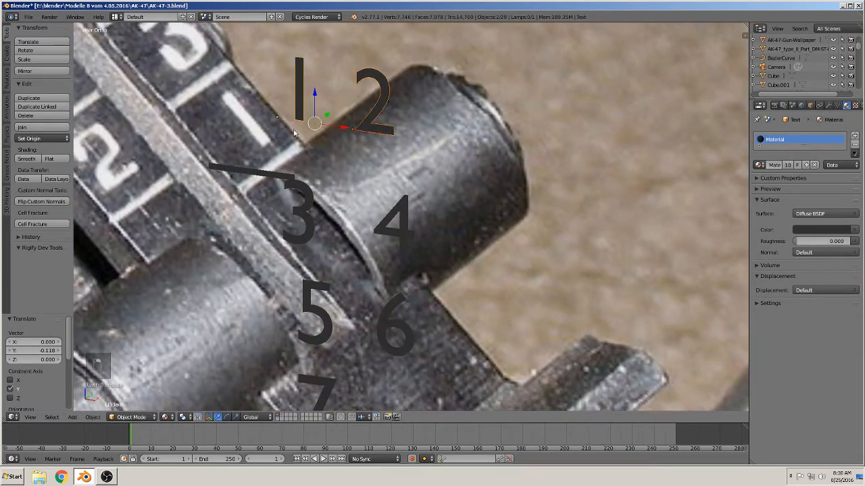
pyautogui.keyDown('shift'); pyautogui.rightClick(300, 192); pyautogui.keyUp('shift')
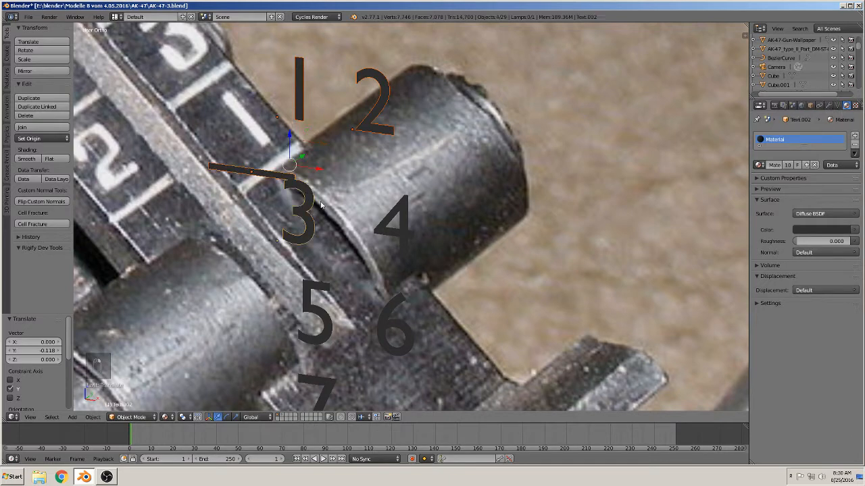
pyautogui.keyDown('shift'); pyautogui.rightClick(393, 215); pyautogui.keyUp('shift')
pyautogui.keyDown('shift'); pyautogui.rightClick(386, 325); pyautogui.keyUp('shift')
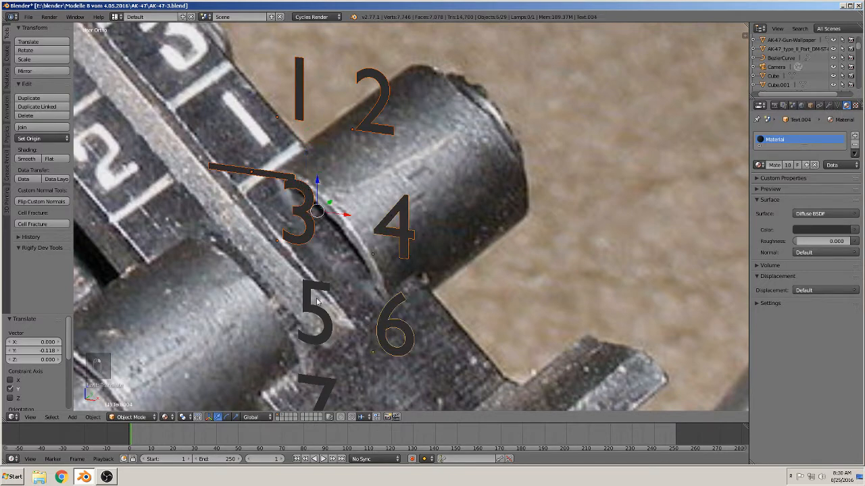
pyautogui.keyDown('shift'); pyautogui.rightClick(317, 291); pyautogui.keyUp('shift')
pyautogui.keyDown('shift'); pyautogui.rightClick(320, 379); pyautogui.keyUp('shift')
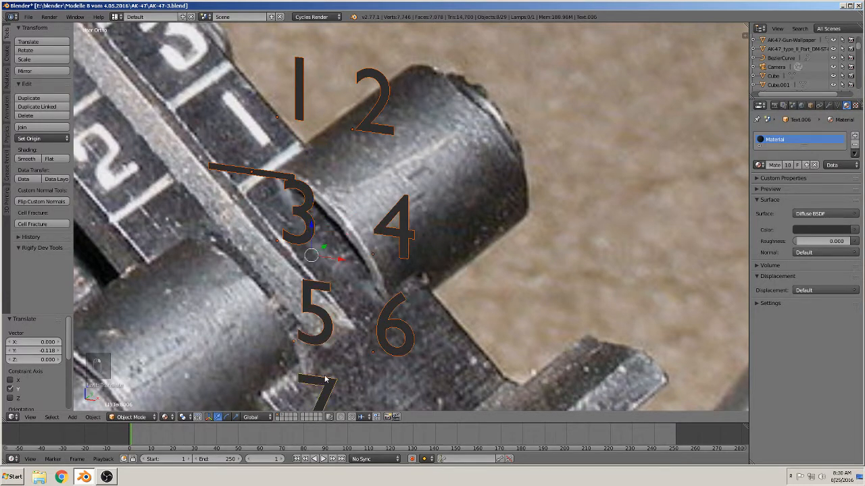
# Move the selected numerals and divider along Y and X to lie just in front of the sight leaf's face
pyautogui.scroll(-6, 459, 283)
pyautogui.moveTo(460, 283); pyautogui.dragTo(413, 292, button='middle')
pyautogui.scroll(-1, 413, 289)
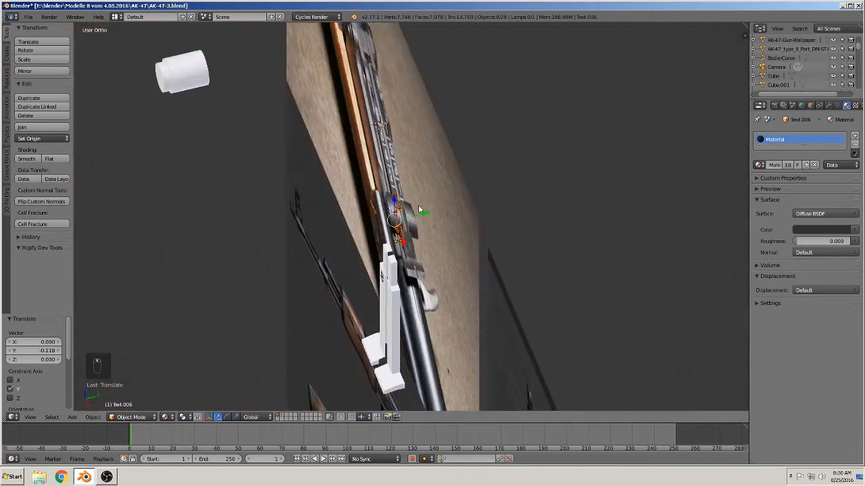
pyautogui.moveTo(420, 212); pyautogui.dragTo(331, 236)
pyautogui.moveTo(331, 236); pyautogui.dragTo(311, 266, button='middle')
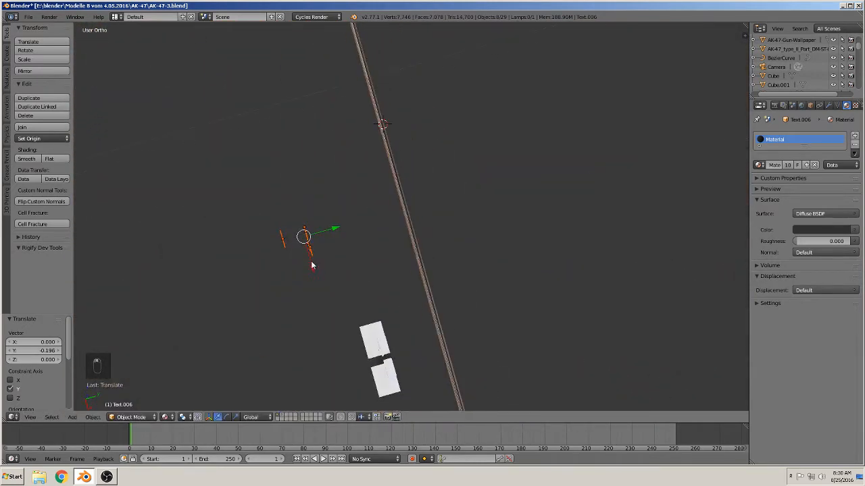
pyautogui.moveTo(313, 269); pyautogui.dragTo(350, 392)
pyautogui.moveTo(372, 353); pyautogui.dragTo(399, 353)
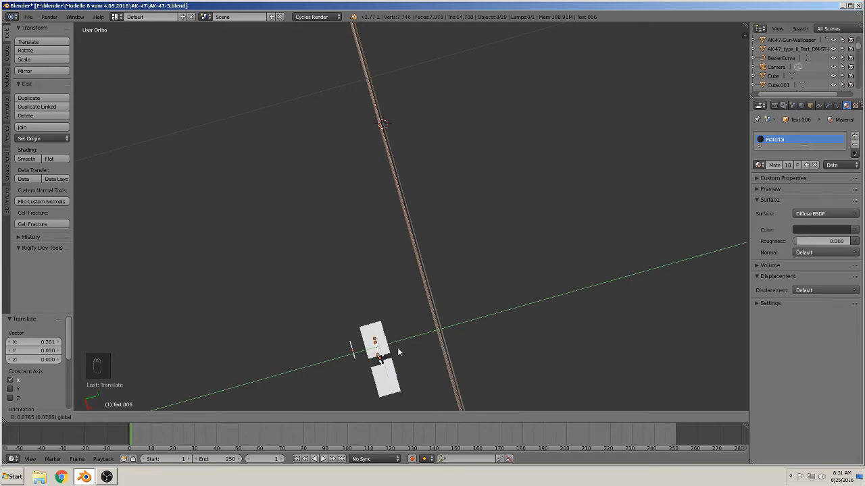
pyautogui.moveTo(399, 352); pyautogui.dragTo(444, 291, button='middle')
pyautogui.scroll(6, 443, 291)
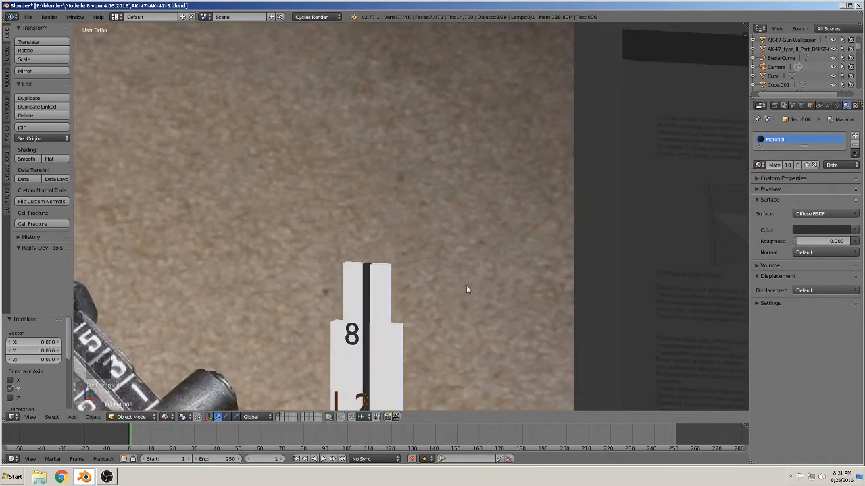
pyautogui.keyDown('shift'); pyautogui.moveTo(396, 241); pyautogui.dragTo(388, 182, button='middle'); pyautogui.keyUp('shift')
pyautogui.press('KP_1')
pyautogui.scroll(-1, 493, 220)
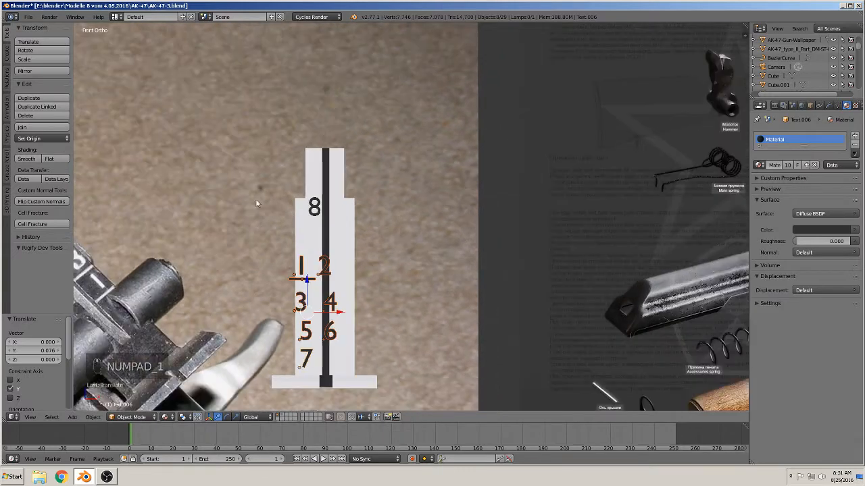
pyautogui.keyDown('shift'); pyautogui.moveTo(393, 223); pyautogui.dragTo(552, 162, button='middle'); pyautogui.keyUp('shift')
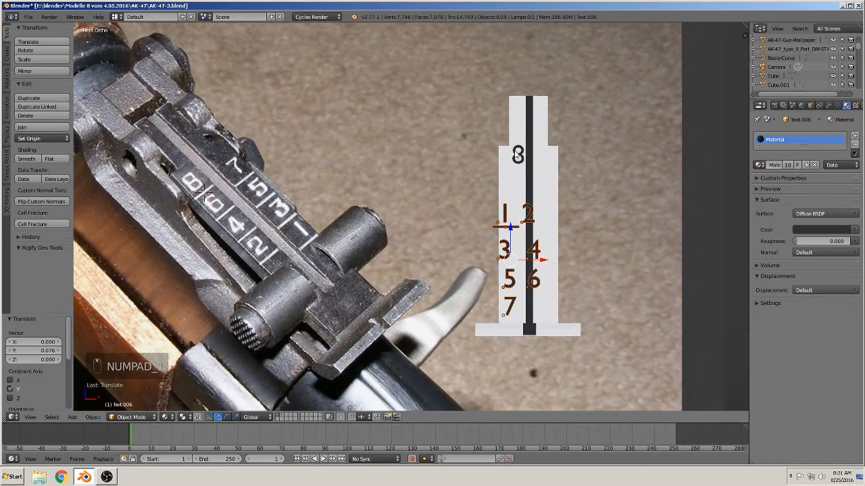
# Shift numeral 8 slightly to the upper end of the leaf's left column and place the divider line directly beneath it
pyautogui.rightClick(517, 155)
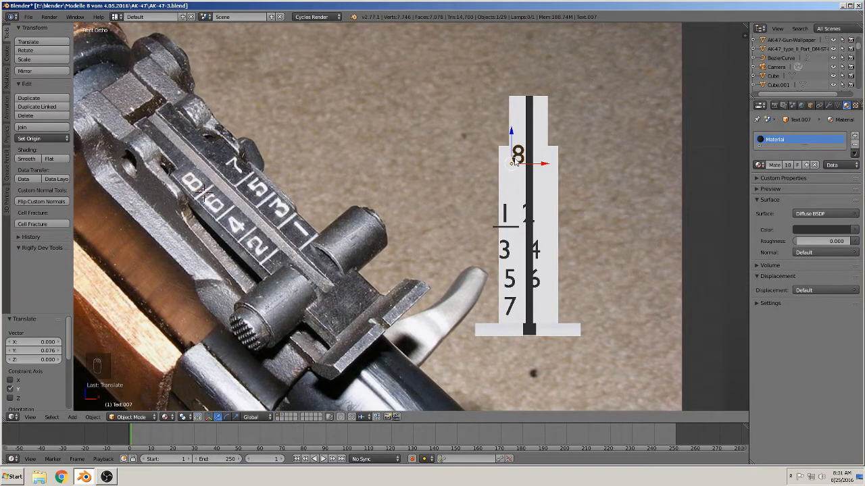
pyautogui.press('g')
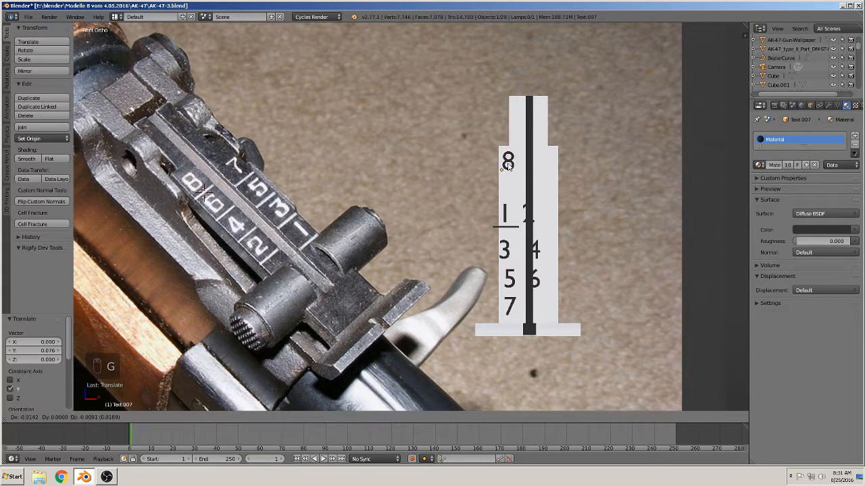
pyautogui.click(517, 216)
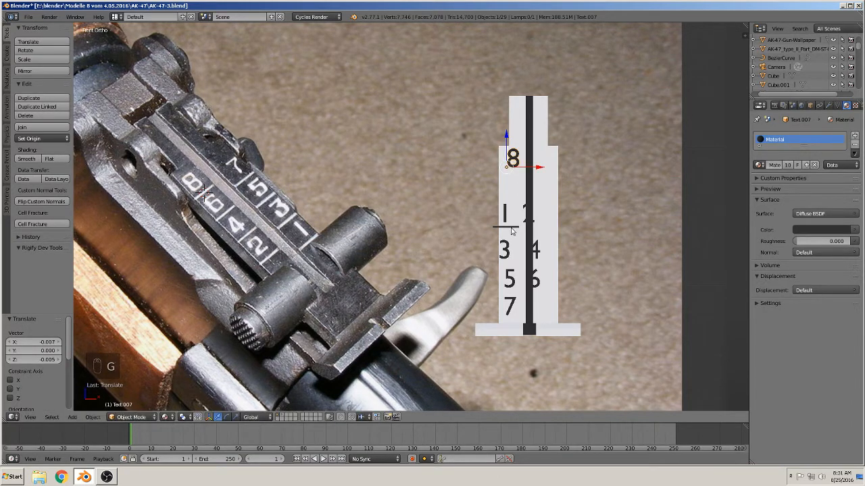
pyautogui.rightClick(516, 230)
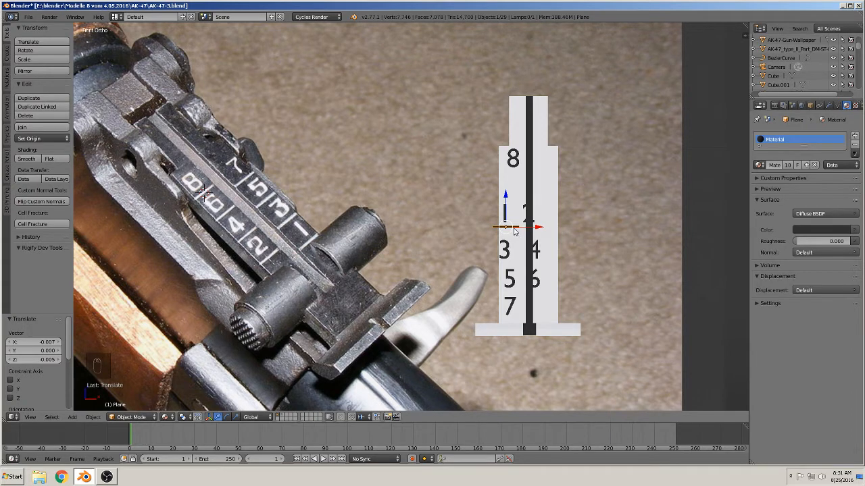
pyautogui.moveTo(521, 230); pyautogui.dragTo(481, 228)
pyautogui.moveTo(465, 194); pyautogui.dragTo(470, 135)
pyautogui.moveTo(502, 170); pyautogui.dragTo(544, 171)
pyautogui.moveTo(506, 136); pyautogui.dragTo(507, 139)
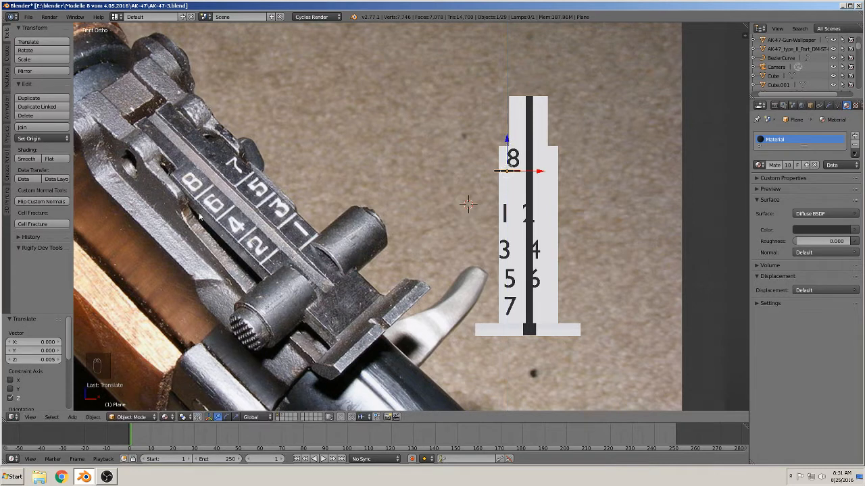
# Place numeral 6 below the divider in the left column and numeral 7 in the right column, level with the divider
pyautogui.rightClick(531, 281)
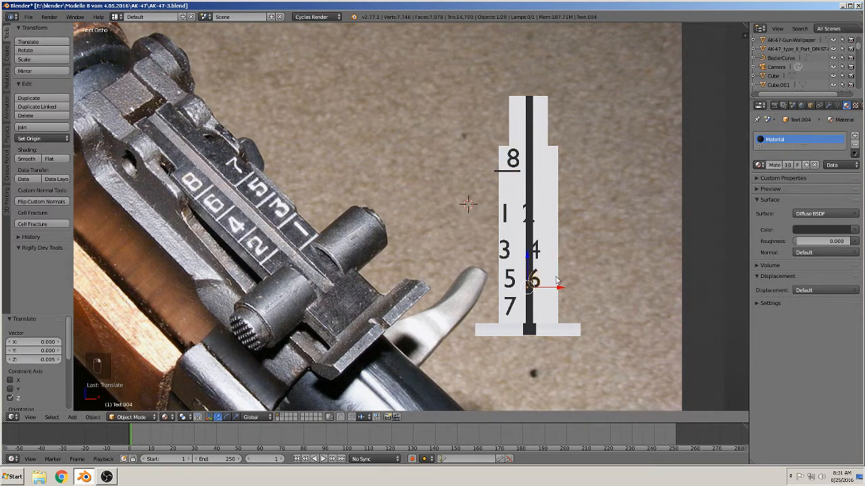
pyautogui.press('g')
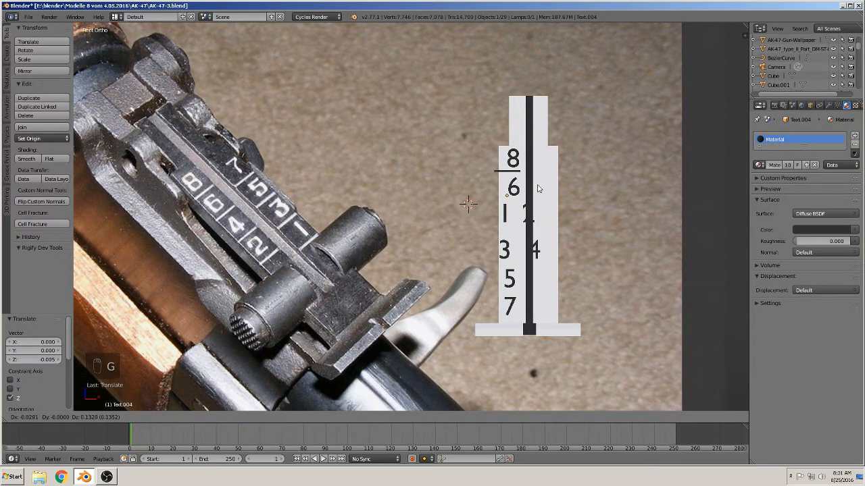
pyautogui.click(537, 186)
pyautogui.scroll(-1, 530, 244)
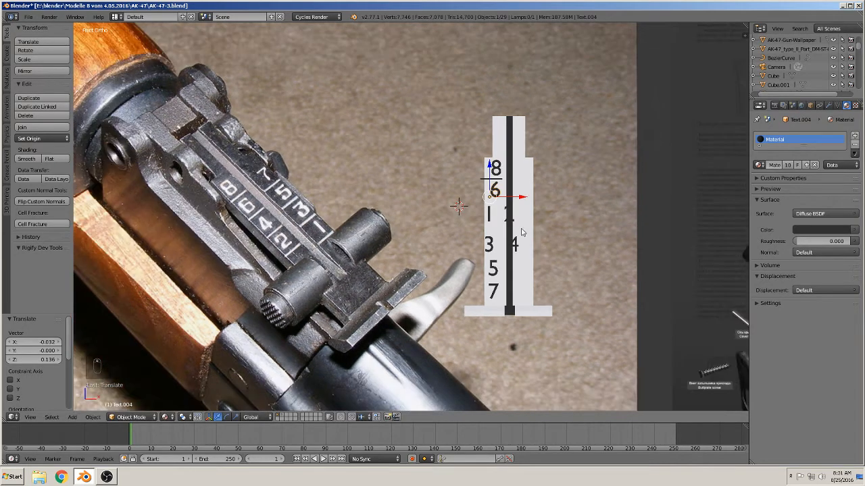
pyautogui.keyDown('shift'); pyautogui.moveTo(514, 234); pyautogui.dragTo(480, 240, button='middle'); pyautogui.keyUp('shift')
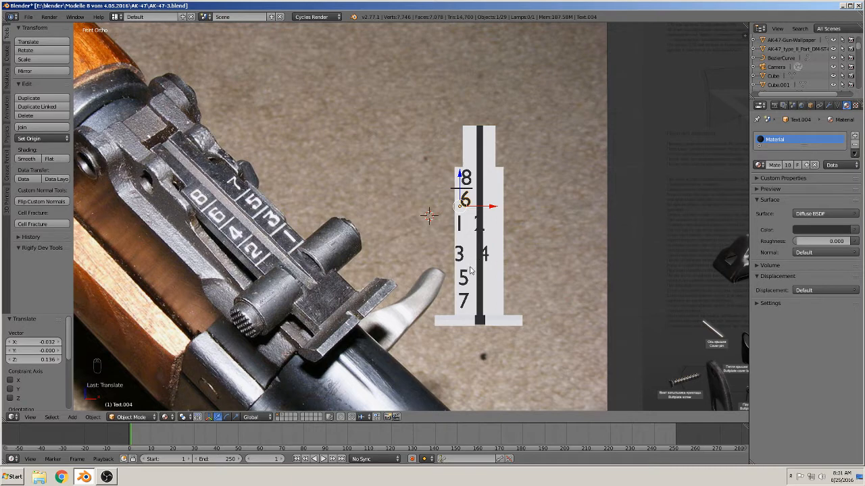
pyautogui.rightClick(466, 299)
pyautogui.press('g')
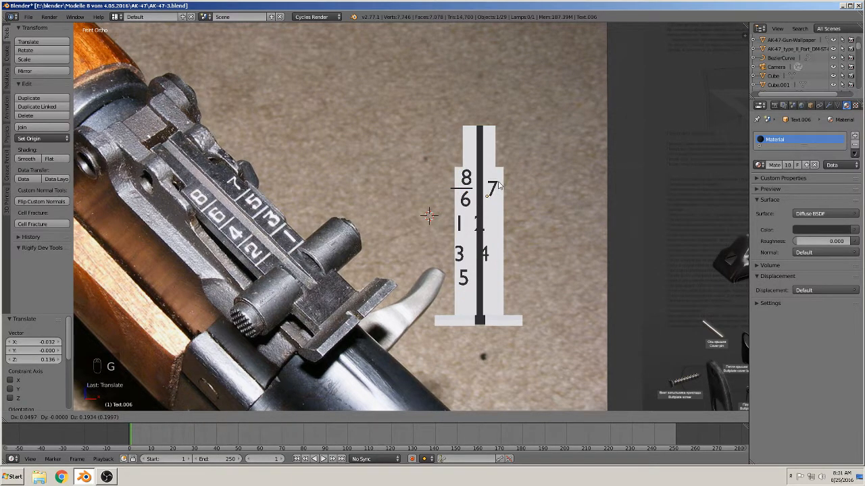
pyautogui.click(499, 187)
# Duplicate the divider line and place the copy directly beneath numeral 7 in the right column
pyautogui.rightClick(466, 192)
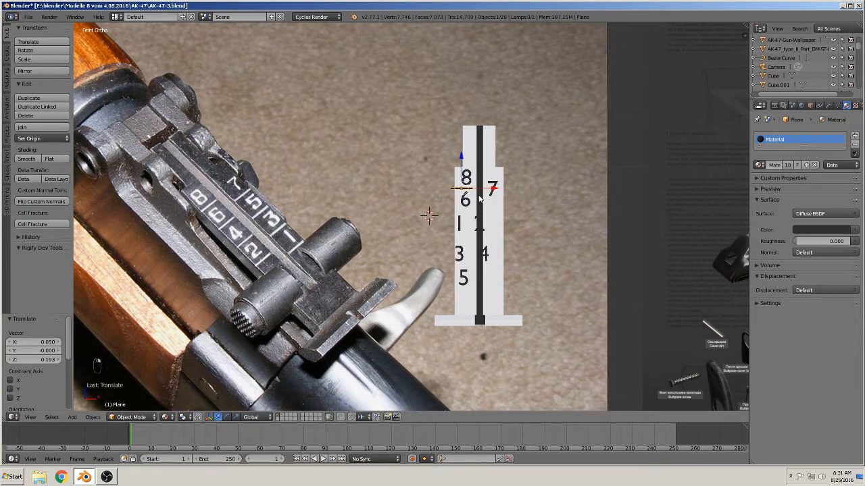
pyautogui.hotkey('shift', 'd')
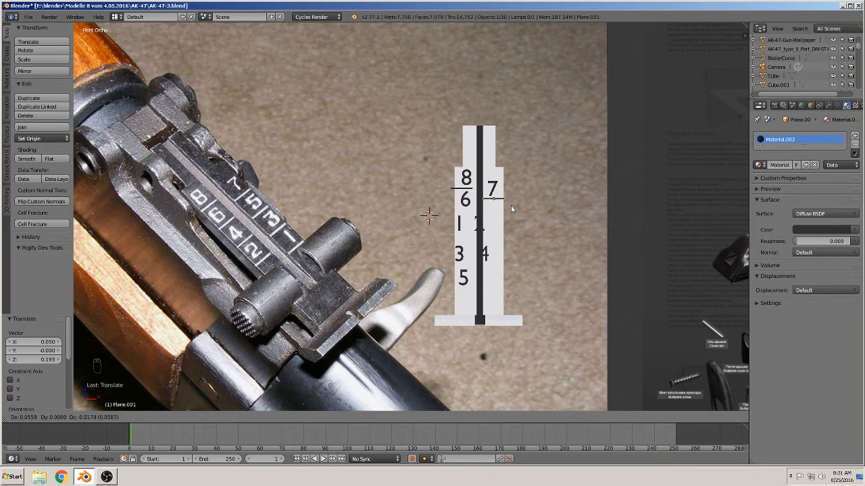
pyautogui.click(511, 206)
# Shift the divider beneath numeral 8 about 0.007 along X toward the central strip and scale it about 1.254 along X
pyautogui.rightClick(469, 187)
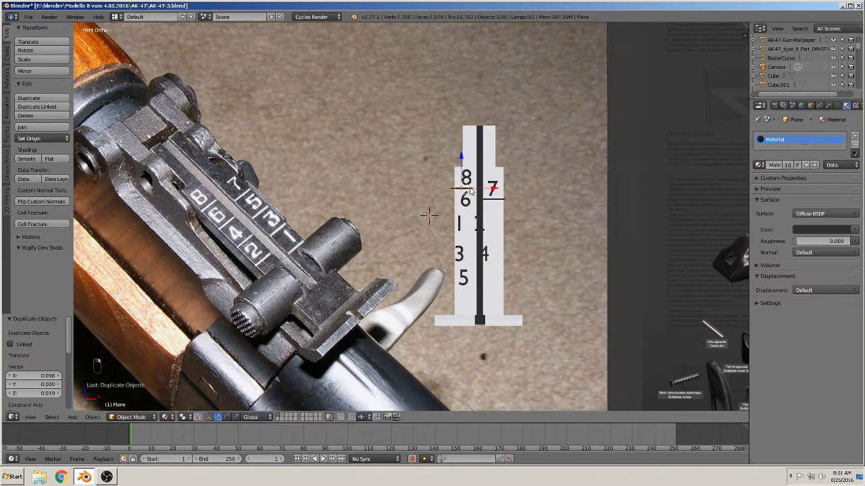
pyautogui.moveTo(479, 189); pyautogui.dragTo(486, 193)
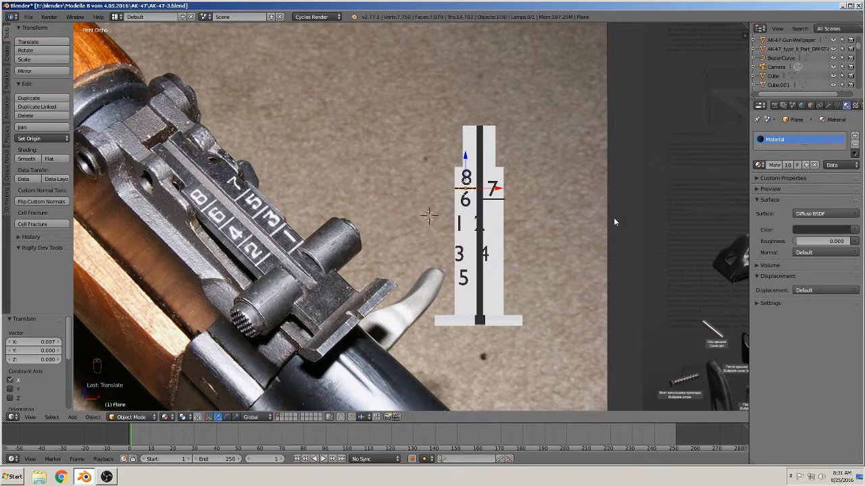
pyautogui.press('s')
pyautogui.press('x')
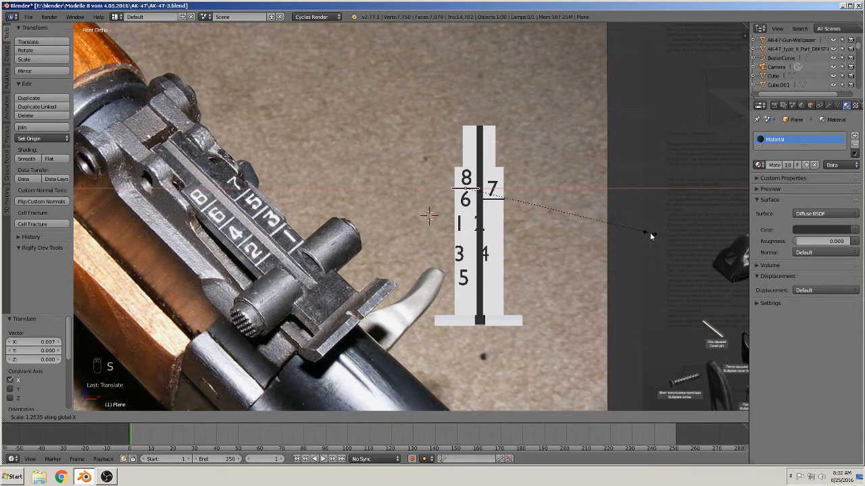
pyautogui.click(651, 235)
# Scale the divider beneath numeral 7 about 1.185 along X and select the divider beneath numeral 8
pyautogui.rightClick(499, 202)
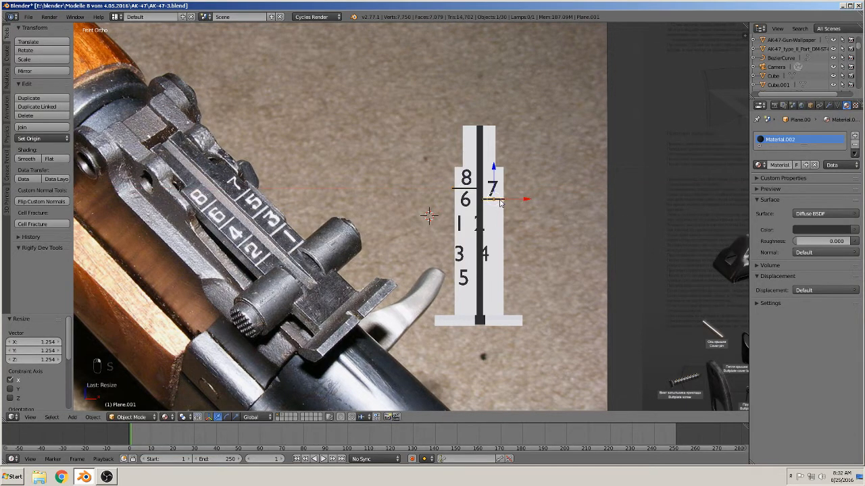
pyautogui.press('s')
pyautogui.click(537, 209)
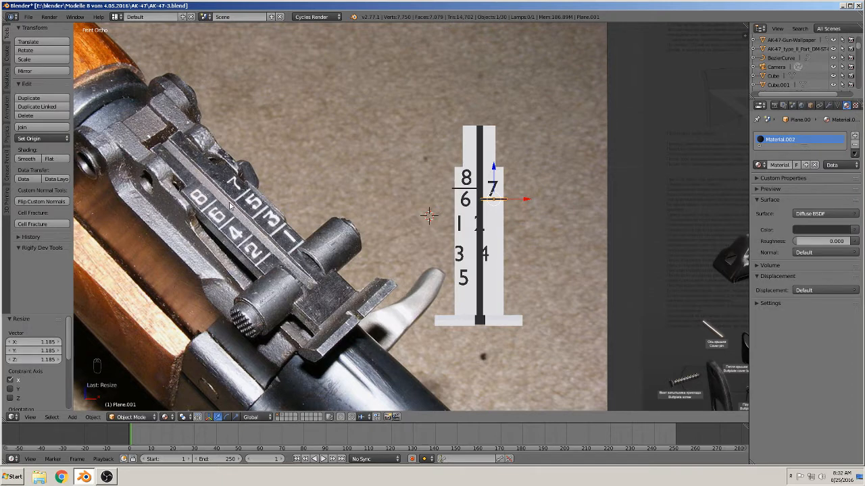
pyautogui.rightClick(493, 194)
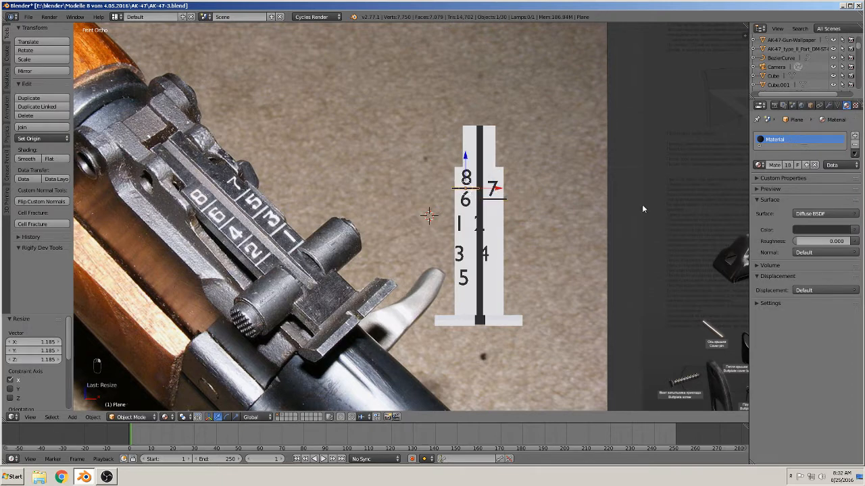
# Add an Array modifier to the divider beneath numeral 8 with a relative offset of 0 in X and 1 in Z
pyautogui.click(830, 107)
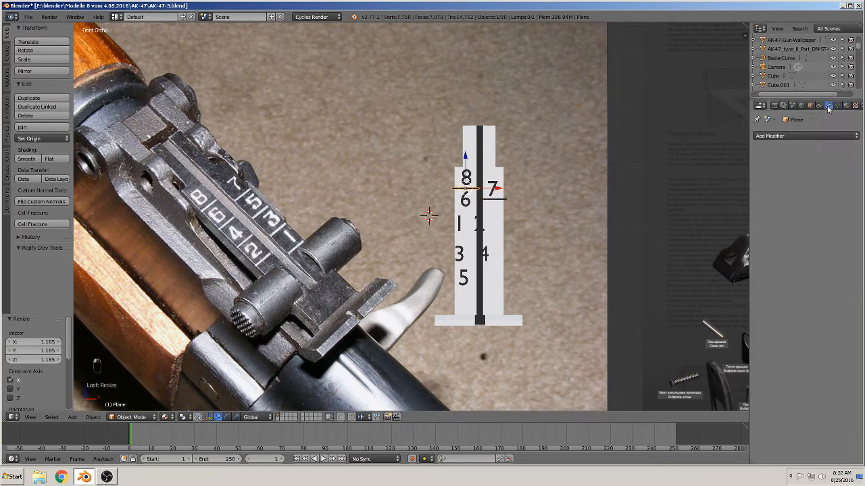
pyautogui.click(794, 137)
pyautogui.click(685, 158)
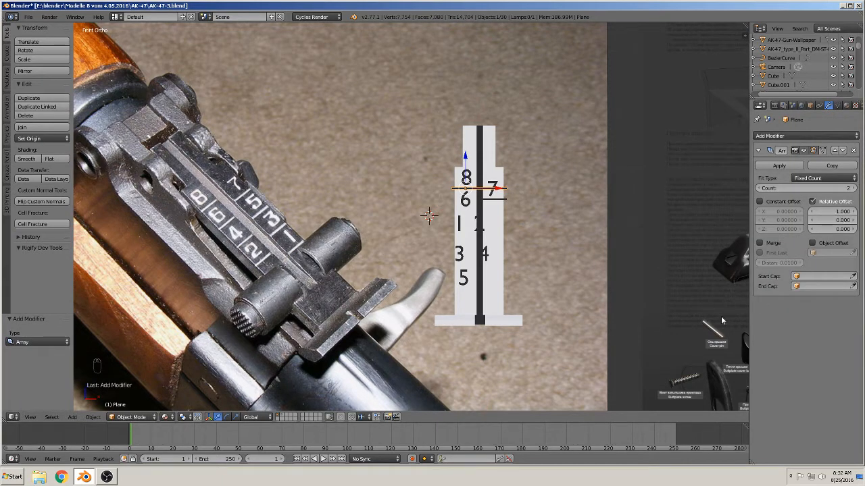
pyautogui.click(836, 230)
pyautogui.write('1')
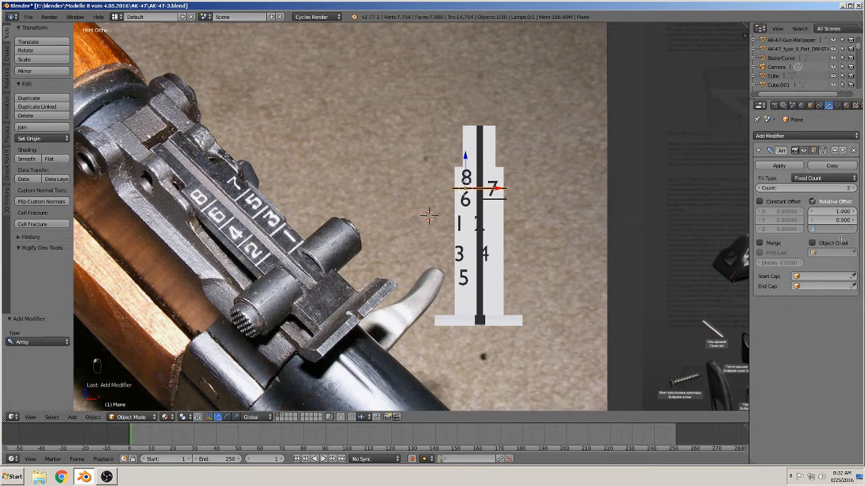
pyautogui.press('Return')
pyautogui.click(828, 211)
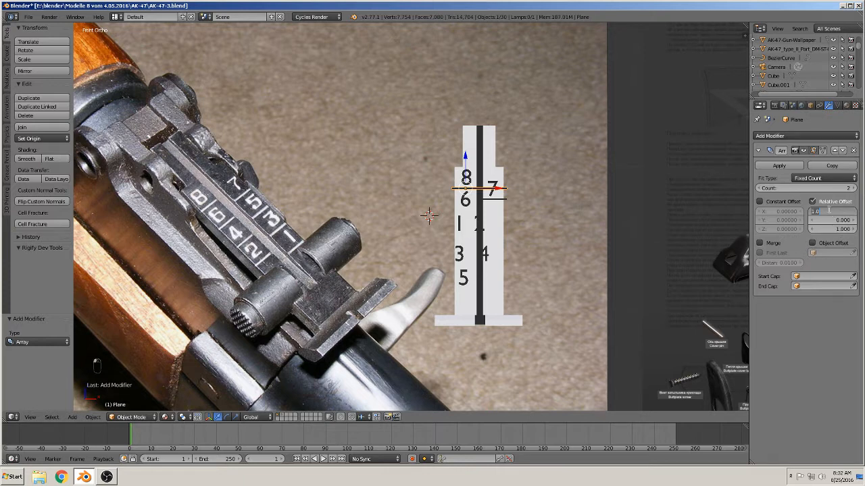
pyautogui.write('0')
pyautogui.press('Return')
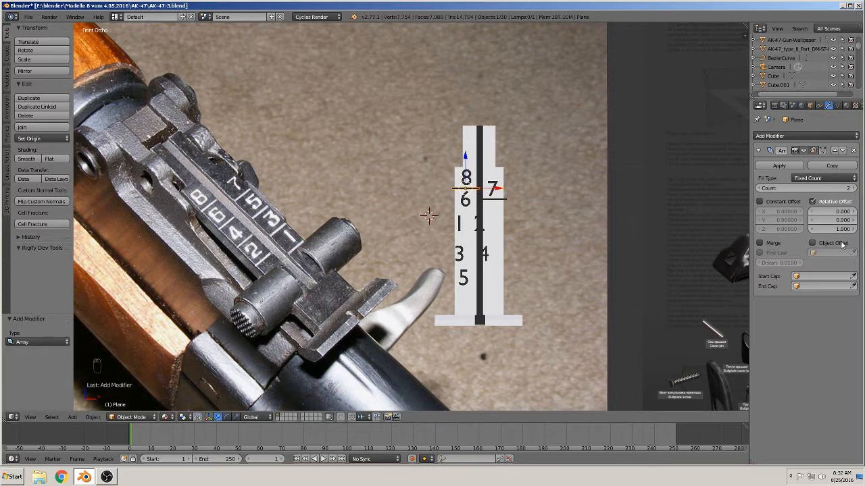
# Set the divider array's count to 4 and its relative Y offset to about -20.7
pyautogui.click(854, 191)
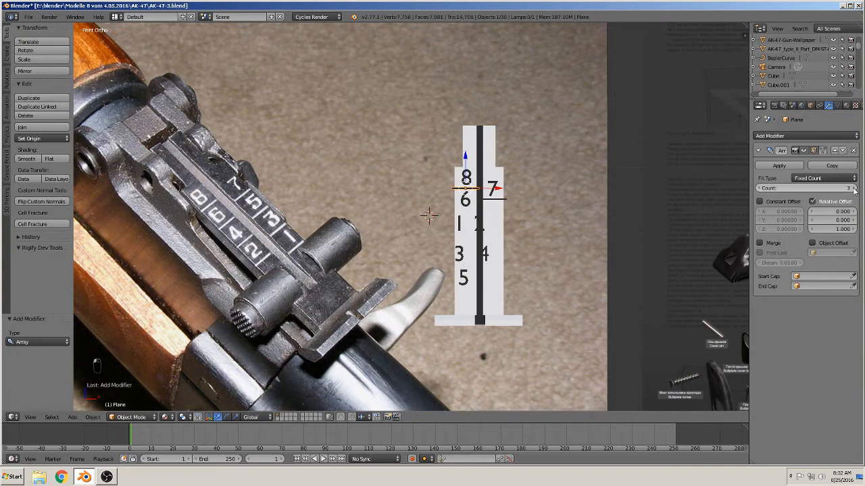
pyautogui.click(855, 190)
pyautogui.click(854, 188)
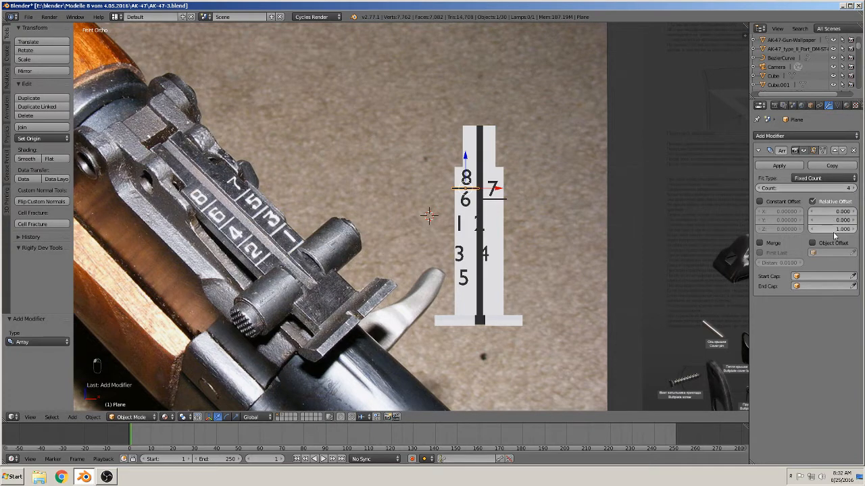
pyautogui.moveTo(833, 221); pyautogui.dragTo(743, 220)
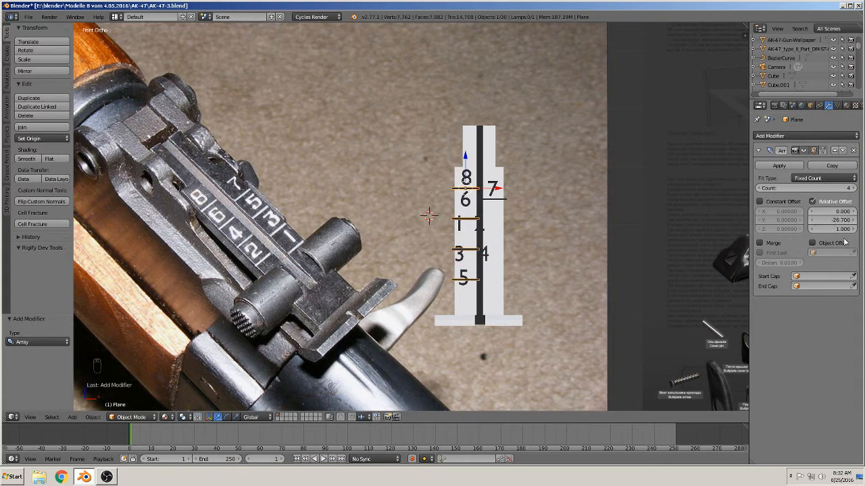
# Set the divider array's relative offset to 0 in Z and -14.5 in Y
pyautogui.click(842, 229)
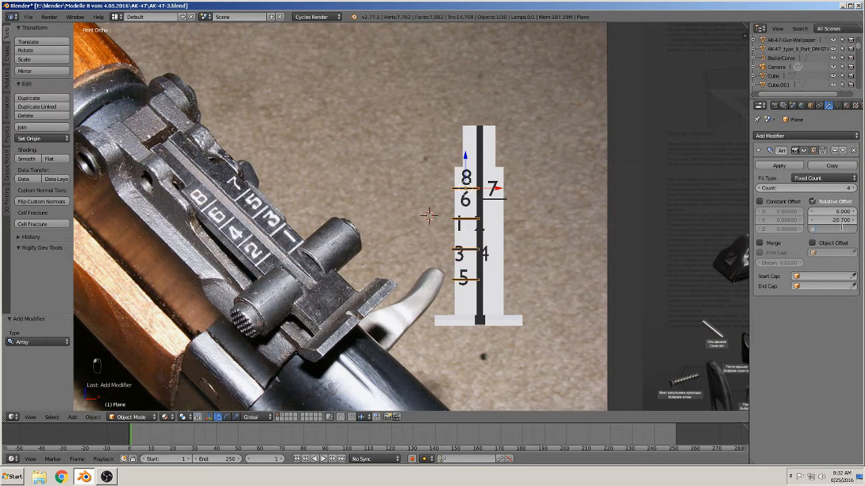
pyautogui.write('0')
pyautogui.press('Return')
pyautogui.scroll(2, 561, 281)
pyautogui.scroll(-1, 499, 232)
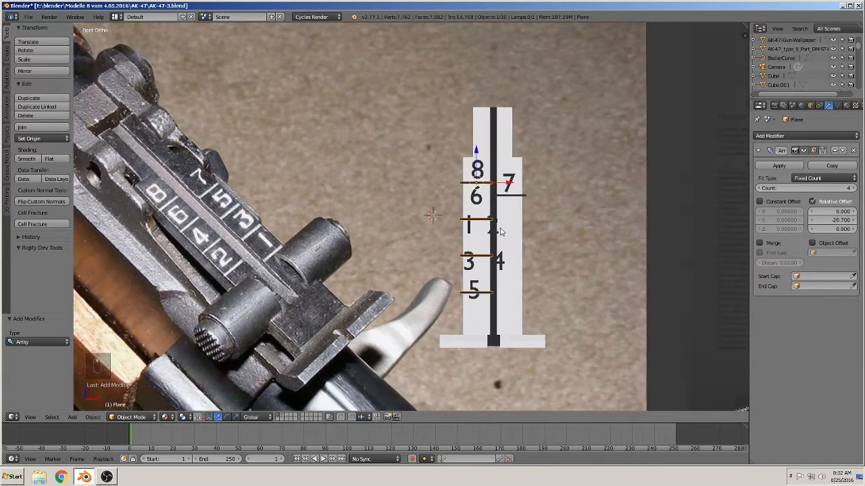
pyautogui.moveTo(831, 220); pyautogui.dragTo(850, 221)
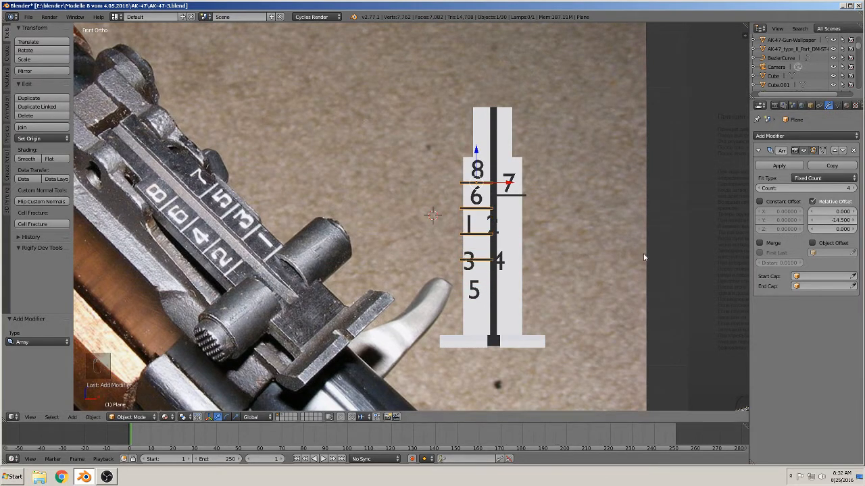
# Move numeral 5 directly below the divider under numeral 7, and place numeral 1 beneath numeral 5 in the right column
pyautogui.keyDown('shift'); pyautogui.moveTo(626, 269); pyautogui.dragTo(679, 233, button='middle'); pyautogui.keyUp('shift')
pyautogui.keyDown('shift'); pyautogui.moveTo(540, 279); pyautogui.dragTo(484, 321, button='middle'); pyautogui.keyUp('shift')
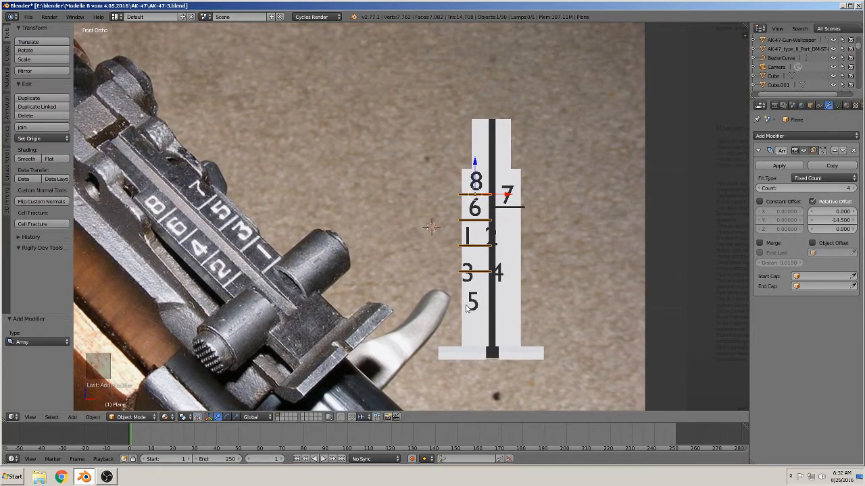
pyautogui.rightClick(466, 308)
pyautogui.press('g')
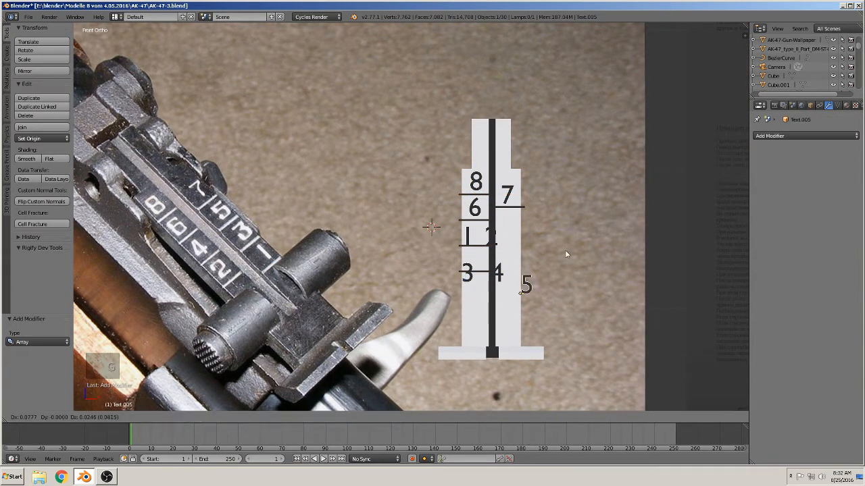
pyautogui.click(528, 201)
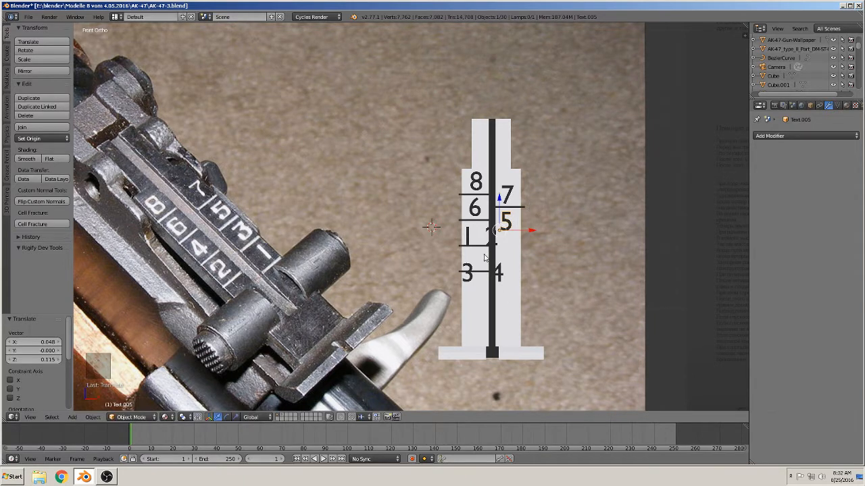
pyautogui.rightClick(462, 238)
pyautogui.press('g')
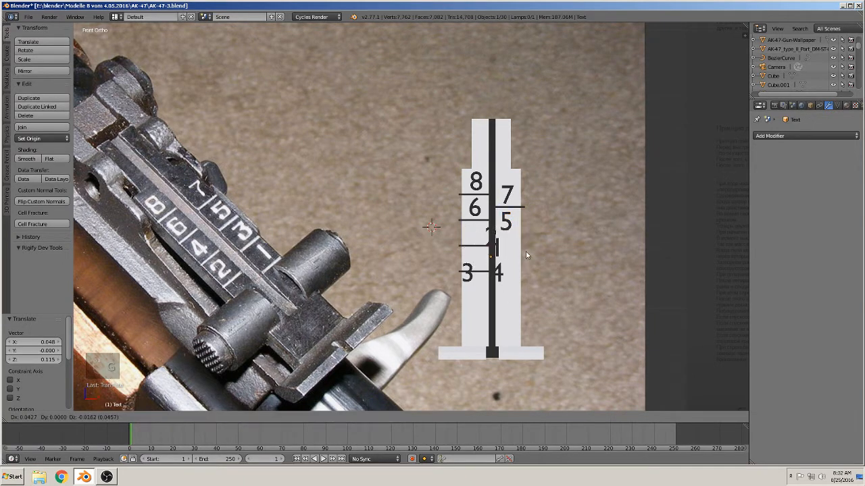
pyautogui.click(508, 251)
# Place numeral 4 beneath numeral 6 and numeral 2 beneath numeral 4, each between dividers in the left column
pyautogui.rightClick(501, 270)
pyautogui.press('g')
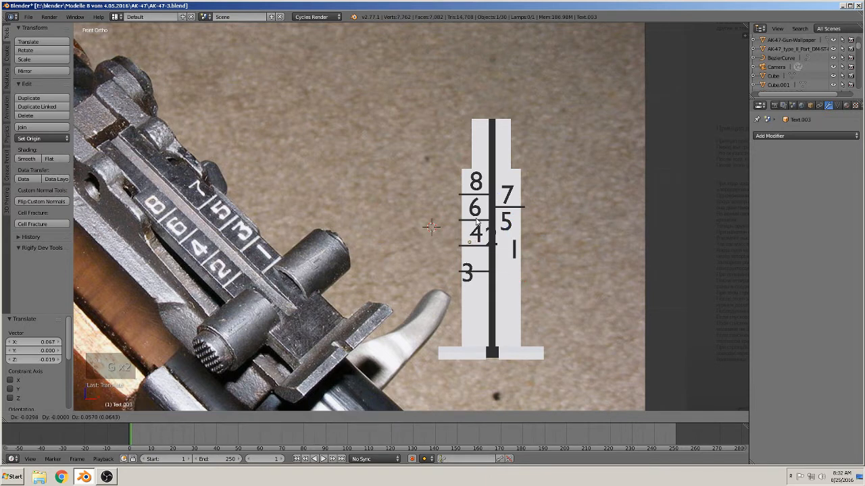
pyautogui.click(476, 221)
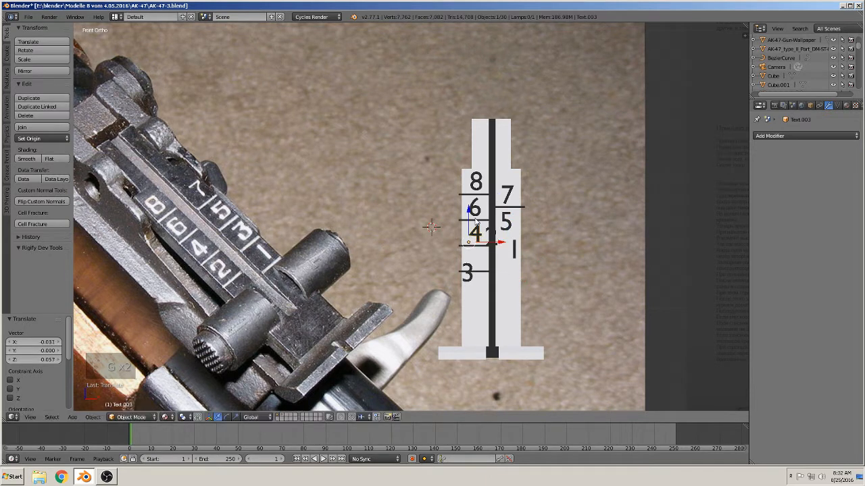
pyautogui.rightClick(495, 235)
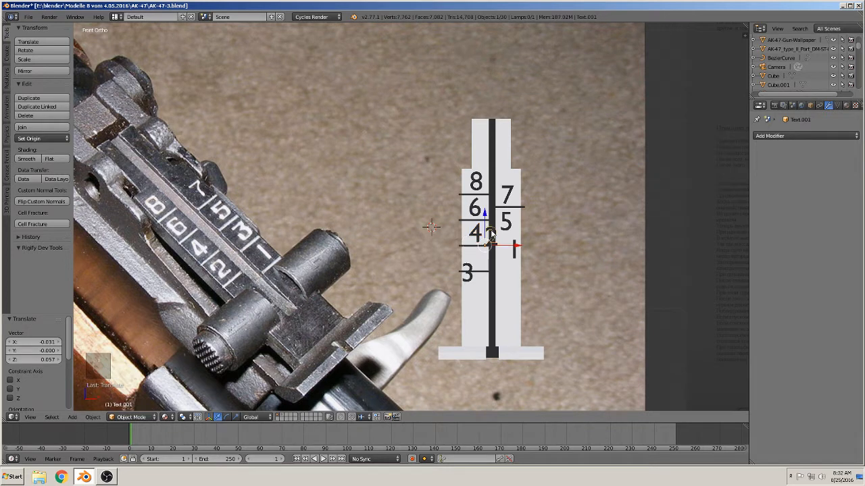
pyautogui.press('g')
pyautogui.click(478, 276)
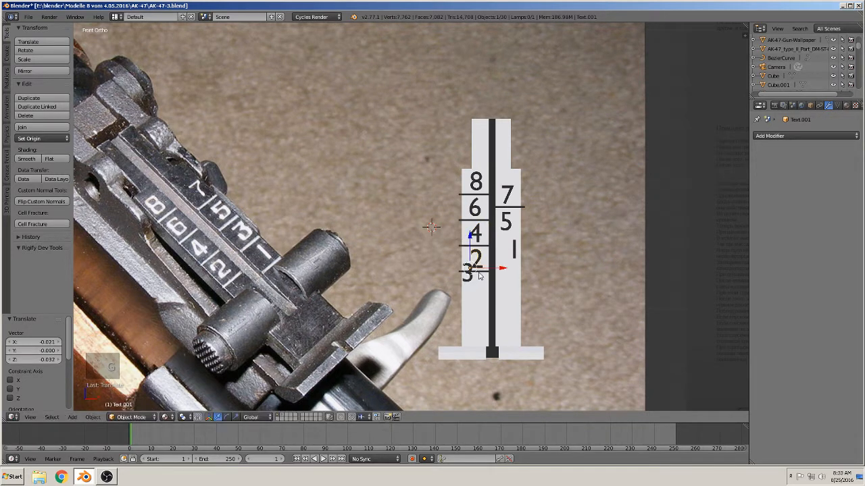
# Delete the single divider beneath numeral 7 in the right column
pyautogui.rightClick(519, 209)
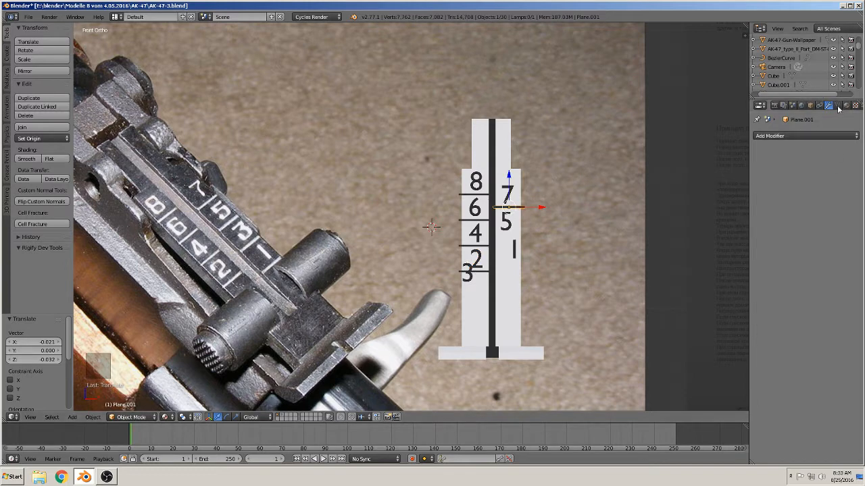
pyautogui.press('x')
pyautogui.click(537, 206)
# Duplicate the arrayed left-column dividers into the right column, offsetting the copy about 0.050 along X and -0.020 along Z
pyautogui.rightClick(481, 196)
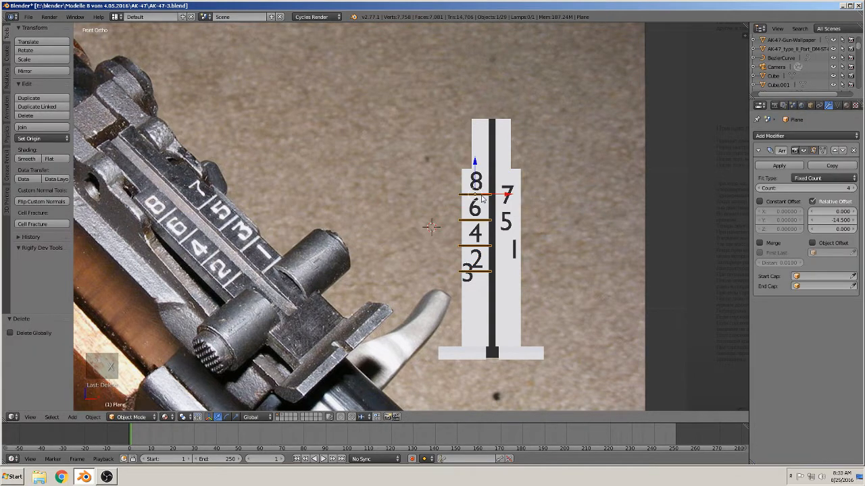
pyautogui.hotkey('shift', 'd')
pyautogui.press('x')
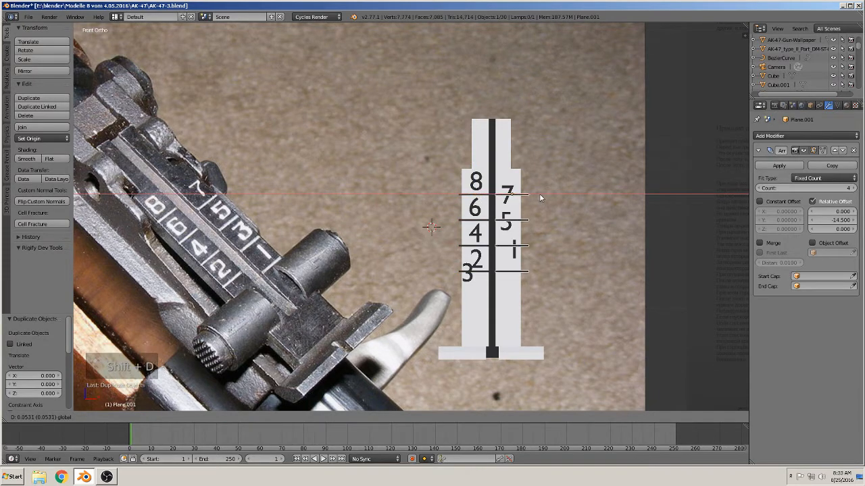
pyautogui.click(537, 193)
pyautogui.press('g')
pyautogui.press('z')
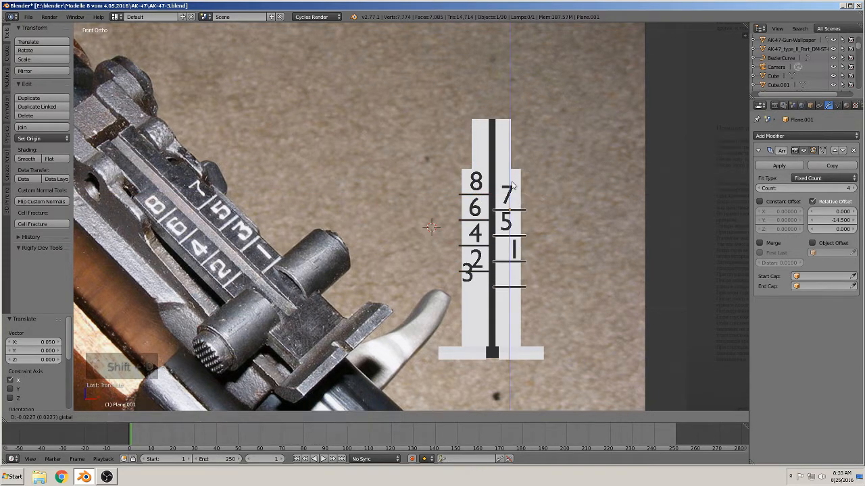
pyautogui.click(512, 184)
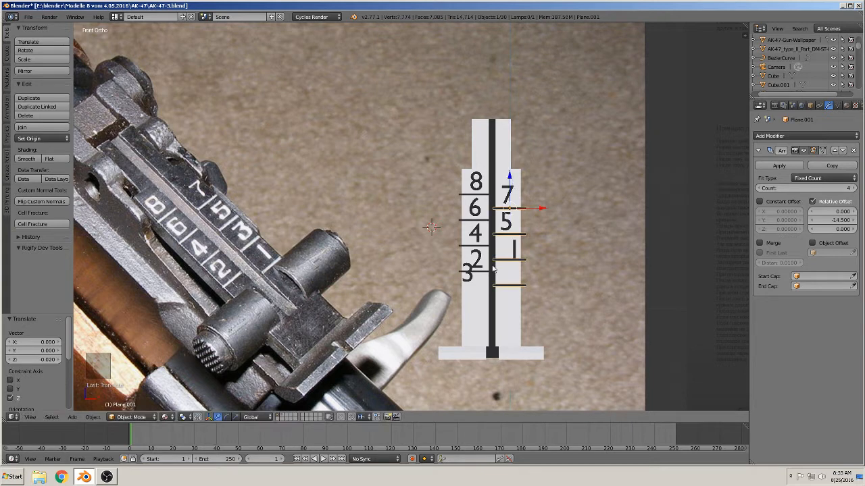
# Place numeral 1 in the lowest slot between the right-column dividers and numeral 3 in the slot directly above it
pyautogui.rightClick(518, 260)
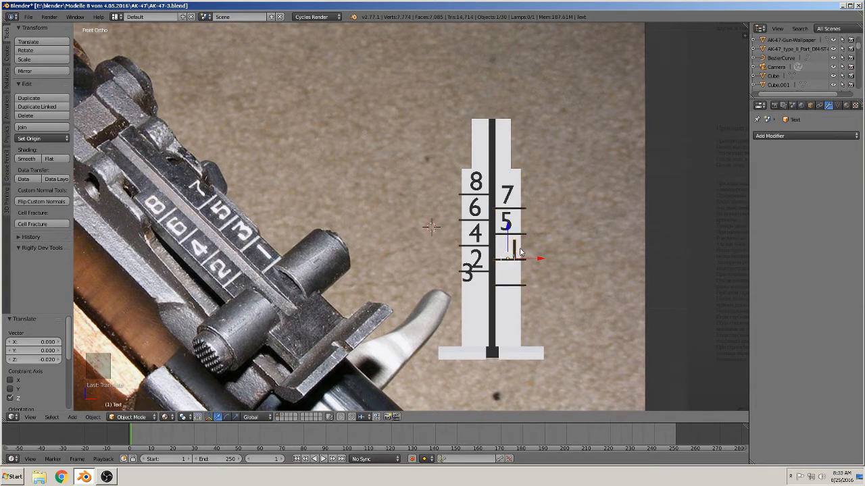
pyautogui.press('g')
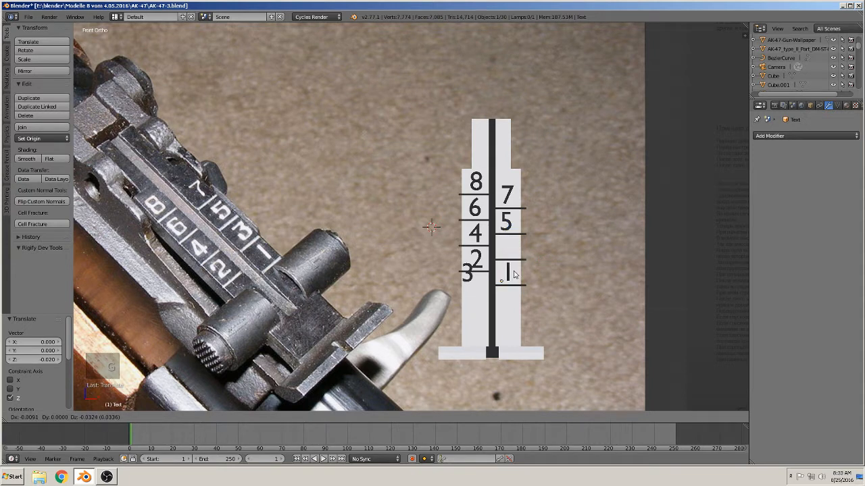
pyautogui.click(511, 272)
pyautogui.rightClick(470, 282)
pyautogui.press('g')
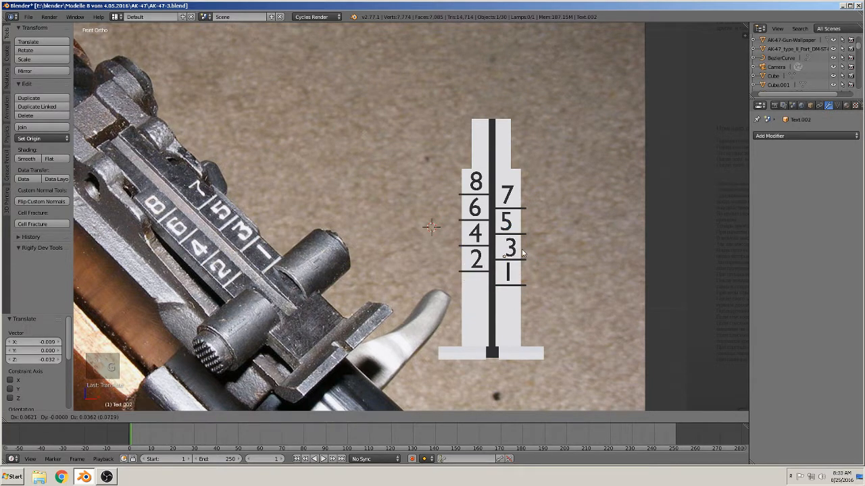
pyautogui.click(519, 252)
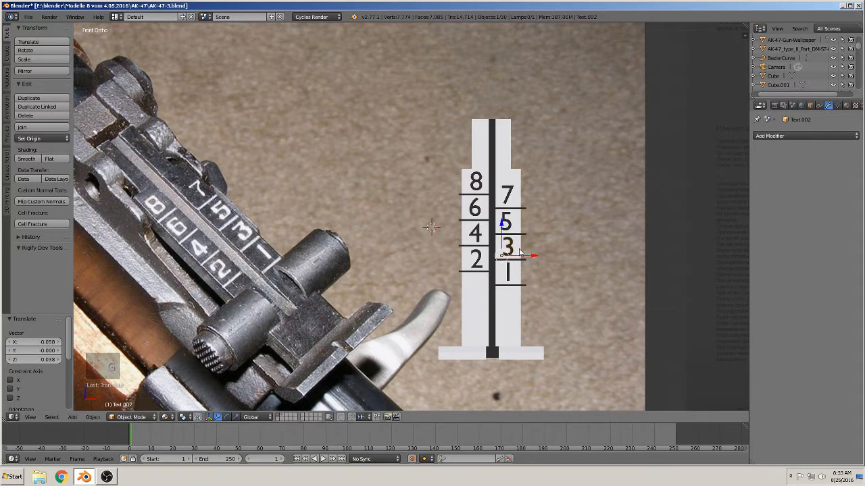
pyautogui.rightClick(512, 271)
pyautogui.click(531, 281)
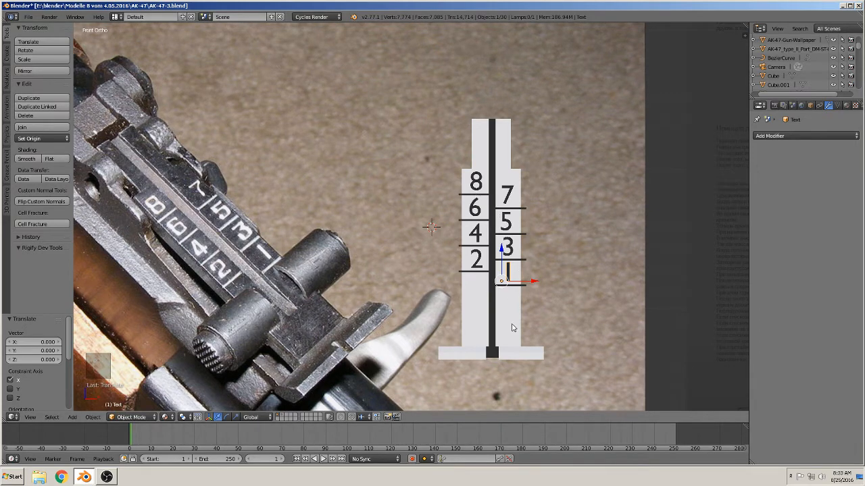
# Apply the Array modifier on both the left-column and the right-column dividers
pyautogui.moveTo(519, 221); pyautogui.dragTo(488, 255, button='middle')
pyautogui.scroll(4, 557, 248)
pyautogui.scroll(-2, 621, 306)
pyautogui.scroll(3, 567, 324)
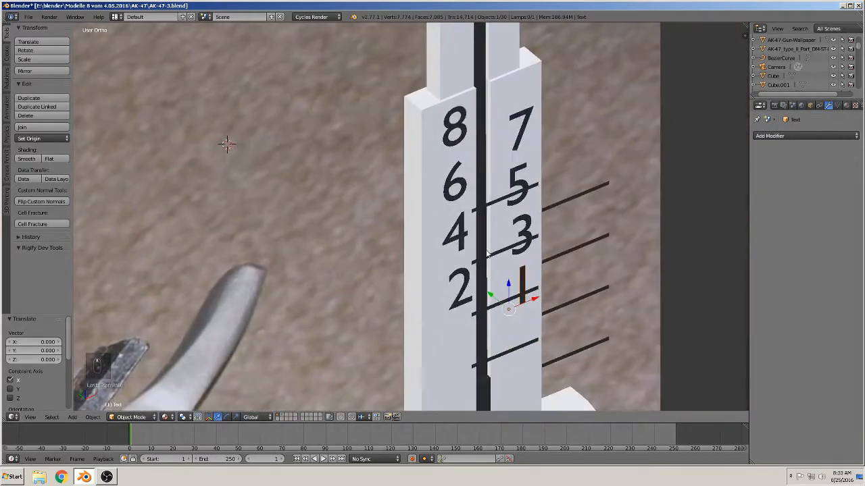
pyautogui.click(508, 201)
pyautogui.click(779, 165)
pyautogui.click(581, 197)
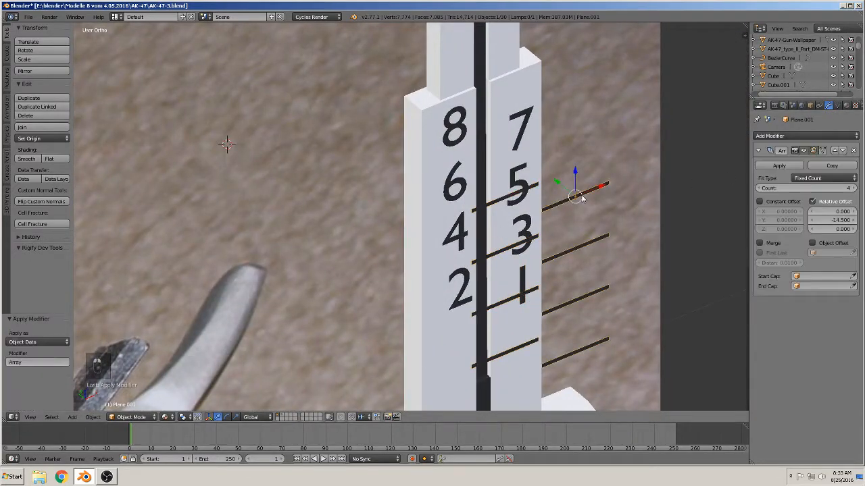
pyautogui.click(778, 165)
# Move the right-column dividers about 0.052 along Y toward the leaf's face and select the left-column dividers
pyautogui.moveTo(601, 203); pyautogui.dragTo(571, 215, button='middle')
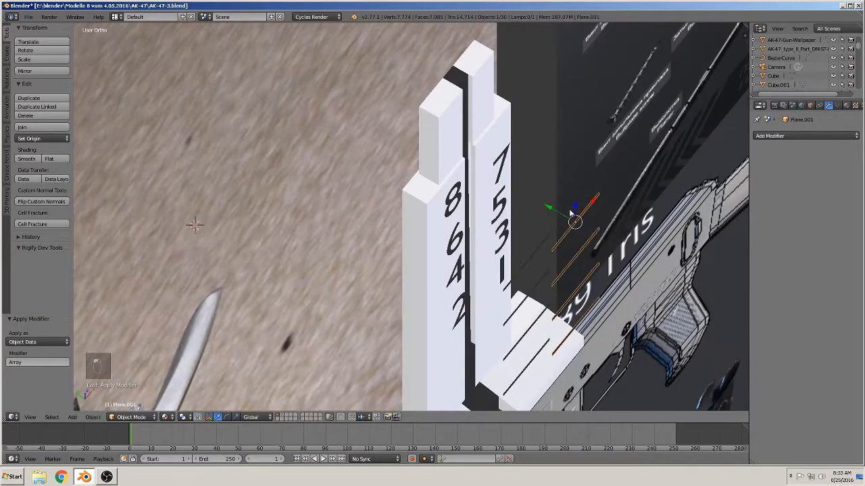
pyautogui.moveTo(558, 208); pyautogui.dragTo(475, 175)
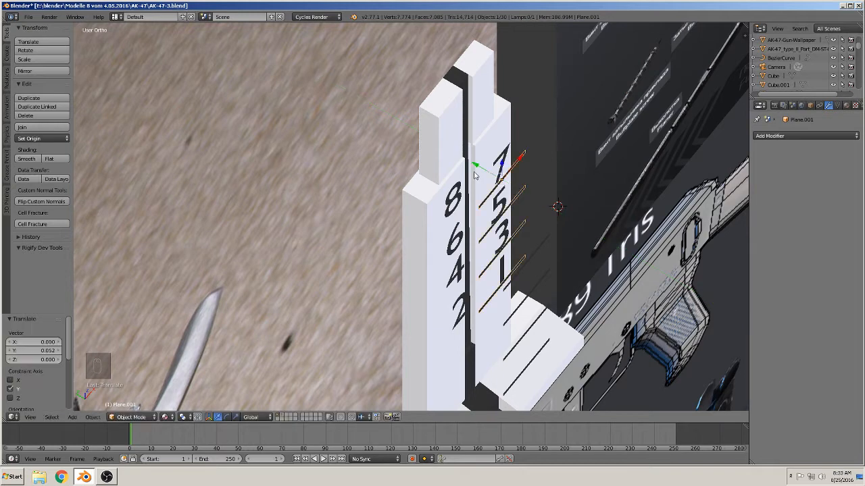
pyautogui.moveTo(632, 318); pyautogui.dragTo(589, 289, button='middle')
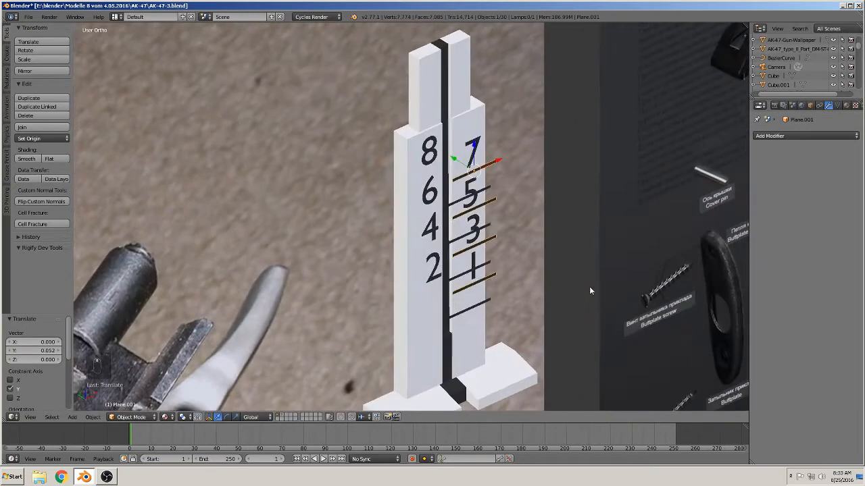
pyautogui.moveTo(463, 190); pyautogui.dragTo(460, 203, button='right')
pyautogui.rightClick(460, 200)
pyautogui.rightClick(460, 199)
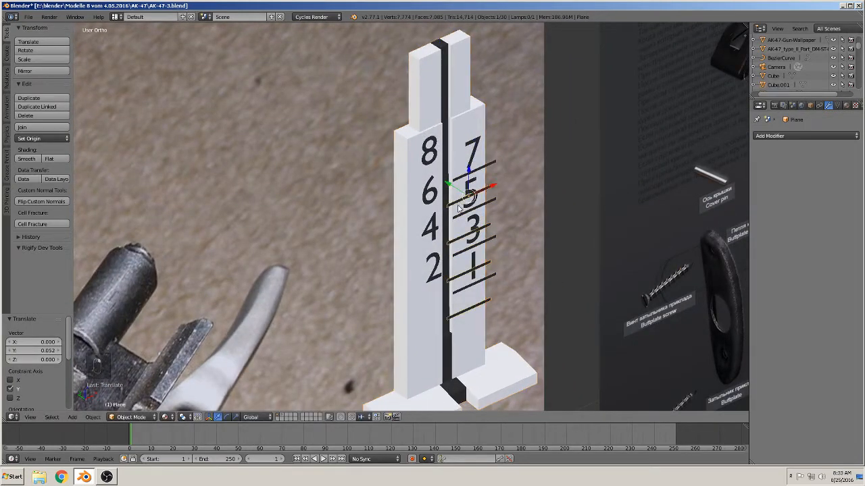
# Move the left-column dividers about 0.049 along Y toward the leaf's face
pyautogui.moveTo(448, 183); pyautogui.dragTo(403, 175)
pyautogui.moveTo(470, 211); pyautogui.dragTo(420, 263, button='middle')
pyautogui.scroll(7, 420, 262)
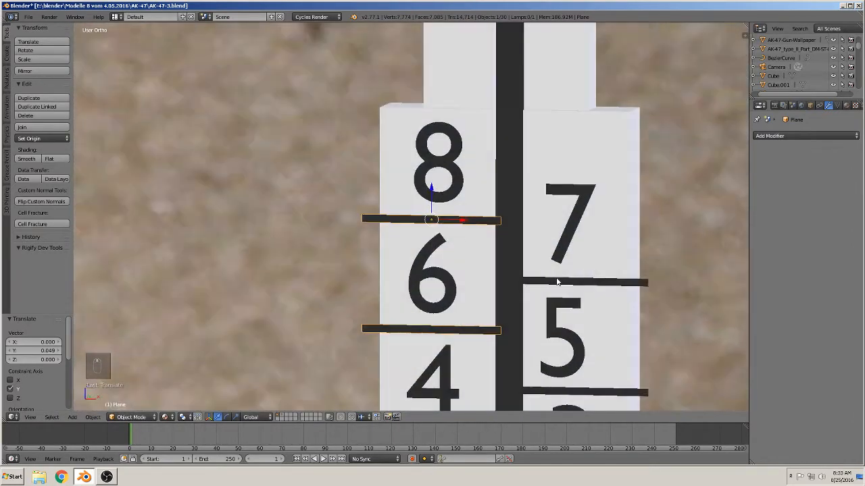
# Select both divider columns and all numerals from 8 down to 1, and join them into one object
pyautogui.keyDown('shift'); pyautogui.rightClick(553, 282); pyautogui.keyUp('shift')
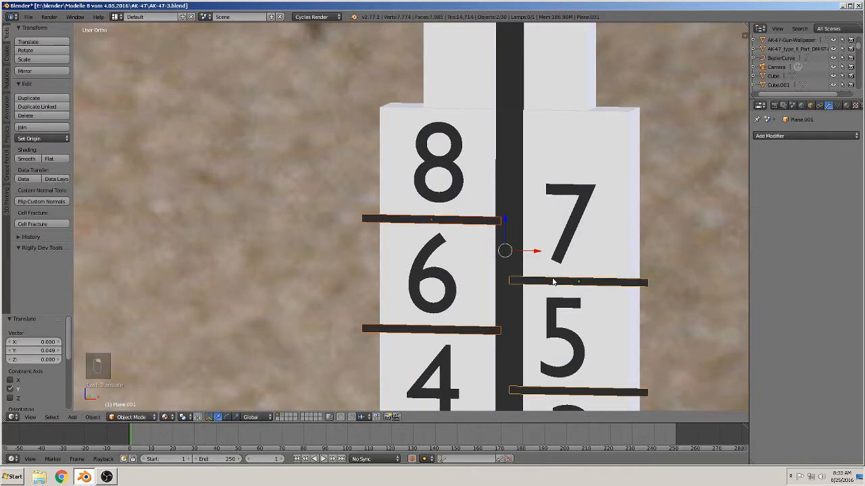
pyautogui.keyDown('shift'); pyautogui.rightClick(457, 181); pyautogui.keyUp('shift')
pyautogui.keyDown('shift'); pyautogui.rightClick(451, 285); pyautogui.keyUp('shift')
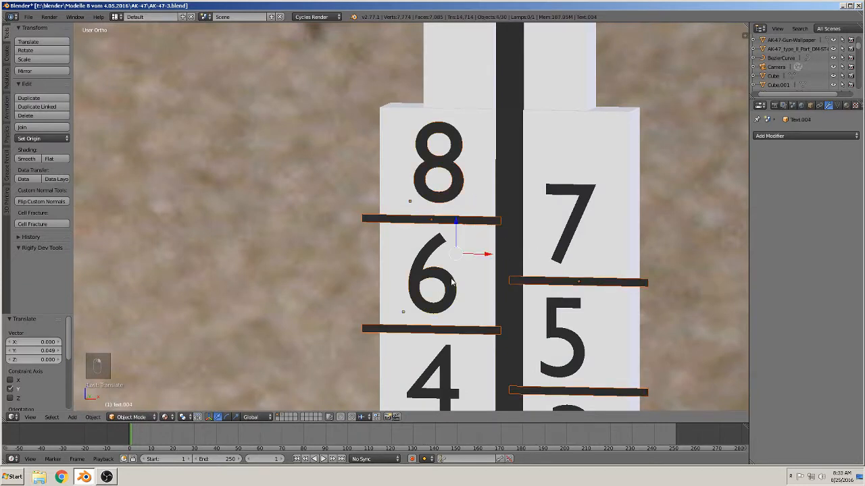
pyautogui.keyDown('shift'); pyautogui.rightClick(585, 214); pyautogui.keyUp('shift')
pyautogui.keyDown('shift'); pyautogui.moveTo(593, 291); pyautogui.dragTo(546, 107, button='middle'); pyautogui.keyUp('shift')
pyautogui.keyDown('shift'); pyautogui.rightClick(516, 150); pyautogui.keyUp('shift')
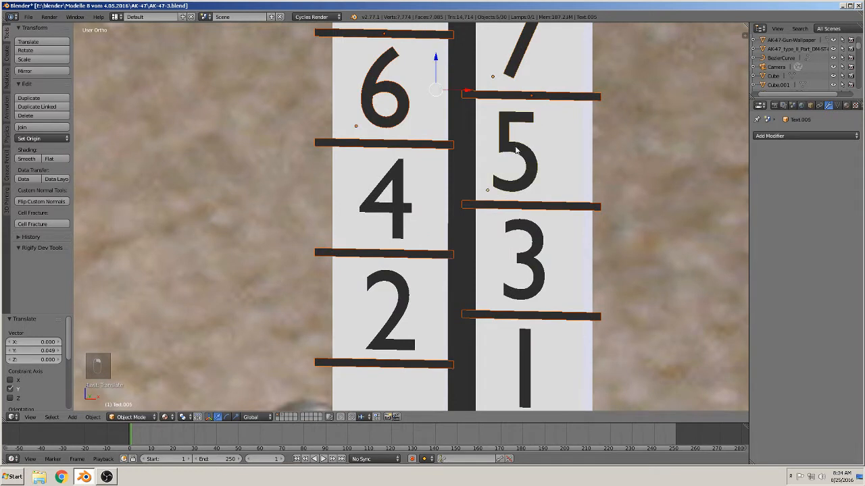
pyautogui.keyDown('shift'); pyautogui.rightClick(416, 222); pyautogui.keyUp('shift')
pyautogui.keyDown('shift'); pyautogui.rightClick(513, 270); pyautogui.keyUp('shift')
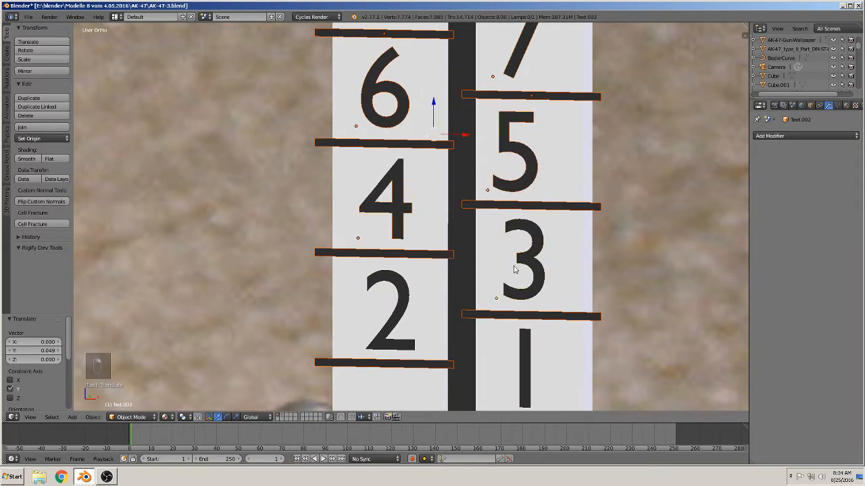
pyautogui.keyDown('shift'); pyautogui.rightClick(408, 300); pyautogui.keyUp('shift')
pyautogui.keyDown('shift'); pyautogui.moveTo(487, 347); pyautogui.dragTo(466, 276, button='middle'); pyautogui.keyUp('shift')
pyautogui.keyDown('shift'); pyautogui.rightClick(505, 297); pyautogui.keyUp('shift')
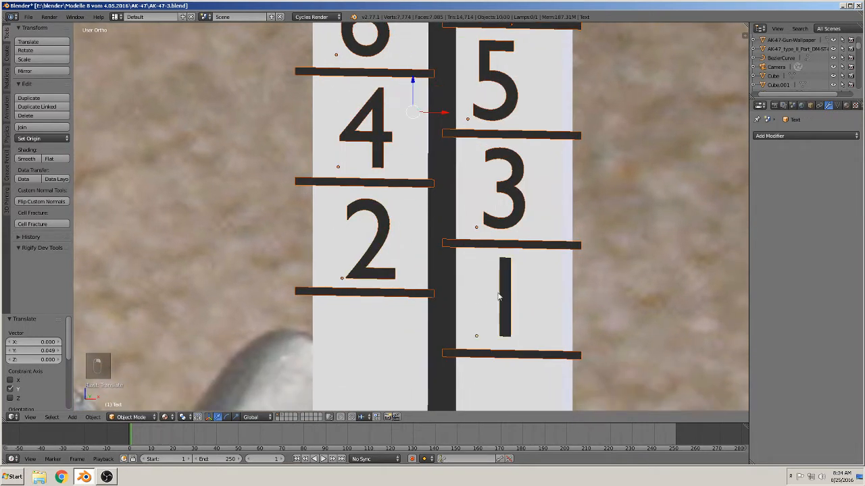
pyautogui.click(23, 127)
# Move the joined numerals and dividers about -0.080 along Y, clear of the sight leaf
pyautogui.moveTo(176, 189); pyautogui.dragTo(317, 249, button='middle')
pyautogui.scroll(-4, 316, 249)
pyautogui.press('g')
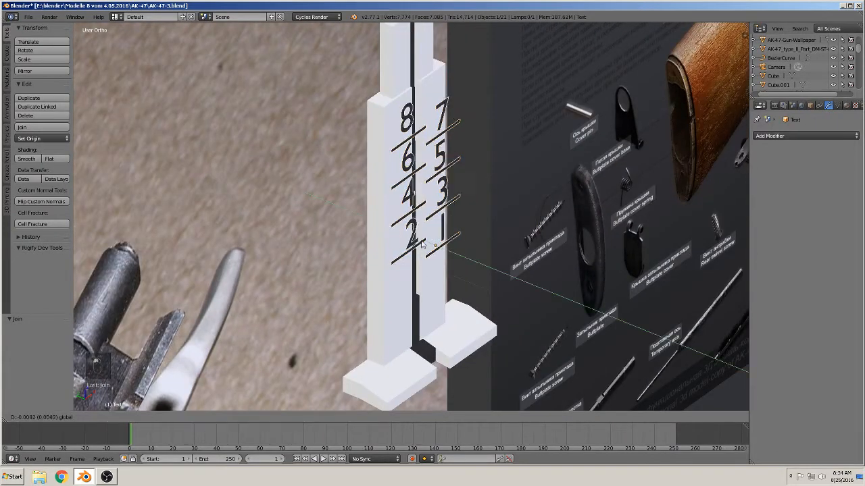
pyautogui.click(490, 267)
pyautogui.scroll(4, 490, 268)
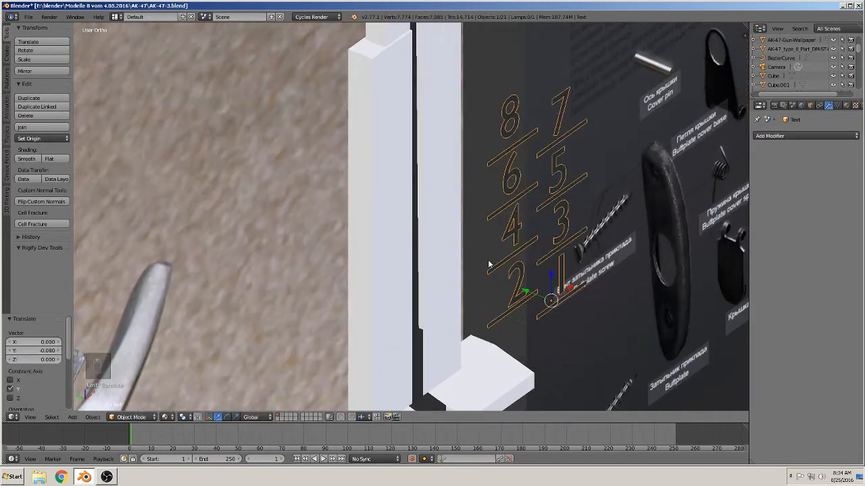
# Duplicate the joined markings, offset the copy about 0.154 along X, and move it to another layer
pyautogui.scroll(-4, 452, 256)
pyautogui.hotkey('shift', 'd')
pyautogui.rightClick(528, 256)
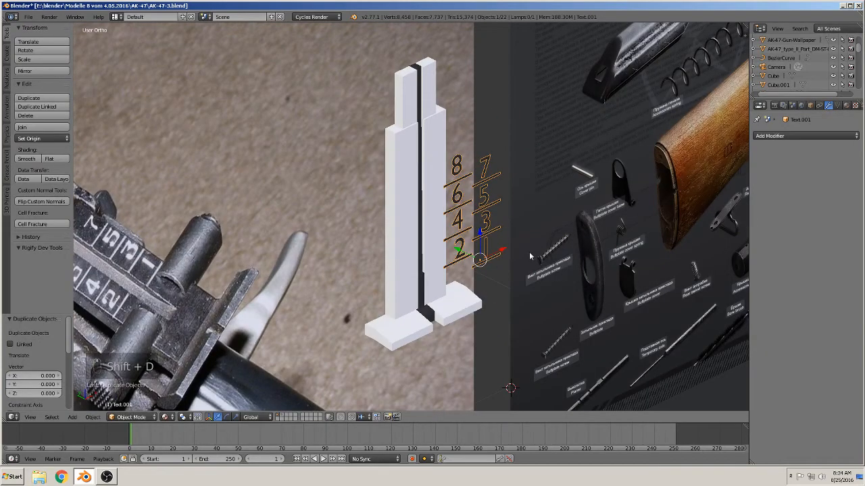
pyautogui.press('g')
pyautogui.press('x')
pyautogui.click(597, 216)
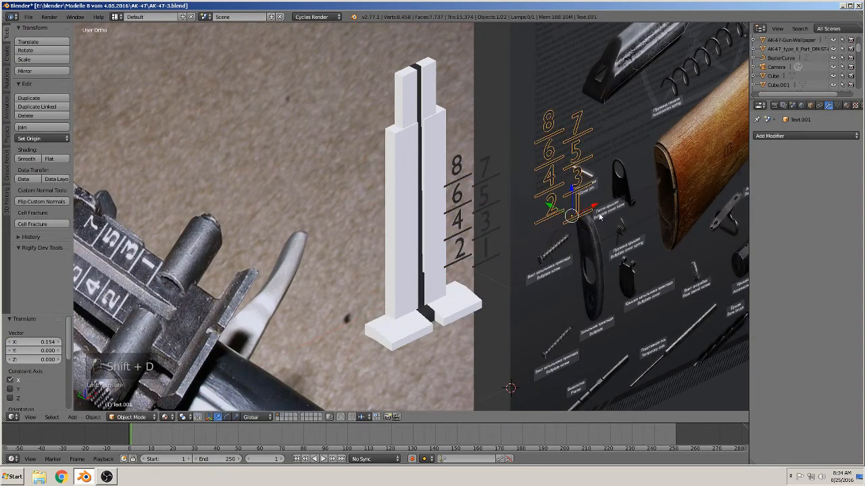
pyautogui.press('m')
pyautogui.click(680, 231)
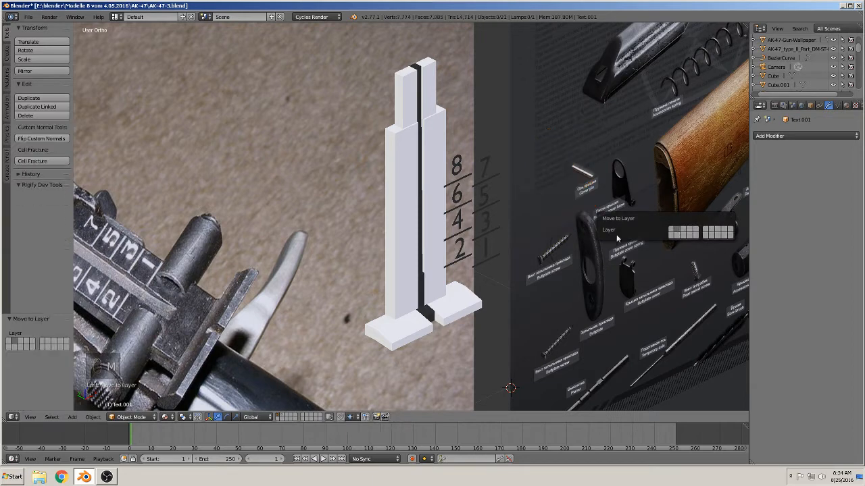
# Extrude the entire mesh of the original numerals and dividers along Y to give it thickness
pyautogui.rightClick(460, 182)
pyautogui.scroll(2, 493, 233)
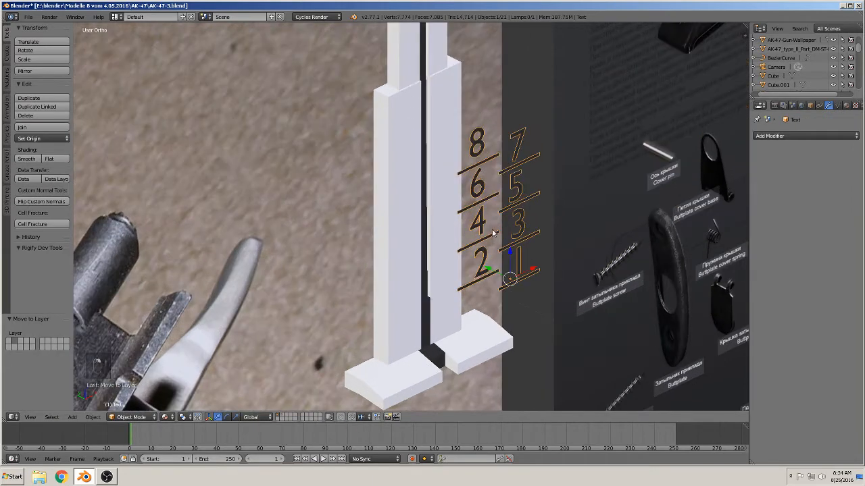
pyautogui.press('Tab')
pyautogui.press('a')
pyautogui.press('a')
pyautogui.press('a')
pyautogui.press('a')
pyautogui.moveTo(501, 235); pyautogui.dragTo(525, 250, button='middle')
pyautogui.press('e')
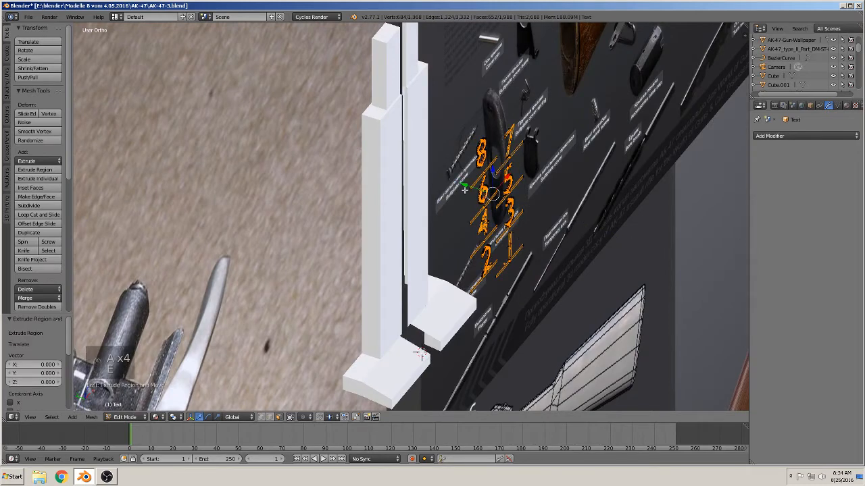
pyautogui.press('Tab')
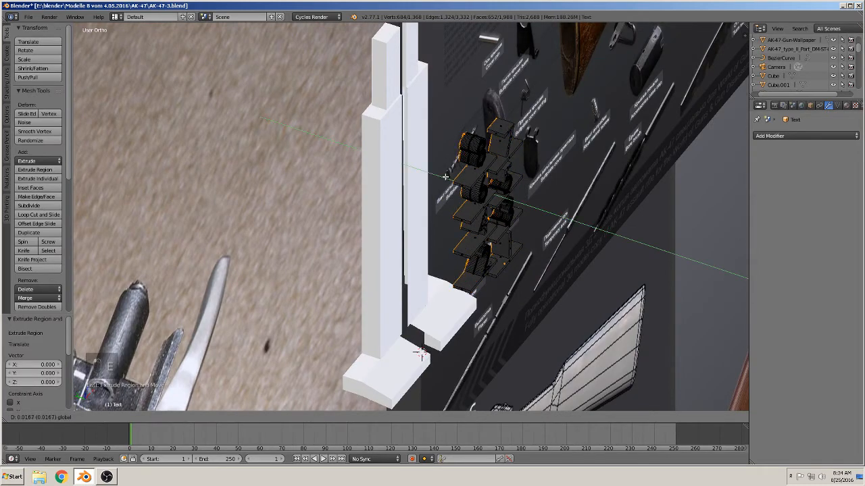
# Move the extruded markings about 0.074 along Y into the sight leaf and check their placement
pyautogui.moveTo(511, 233)
pyautogui.mouseDown(button='middle')
pyautogui.moveTo(503, 230)
pyautogui.moveTo(512, 233)
pyautogui.mouseUp(button='middle')
pyautogui.press('g')
pyautogui.press('y')
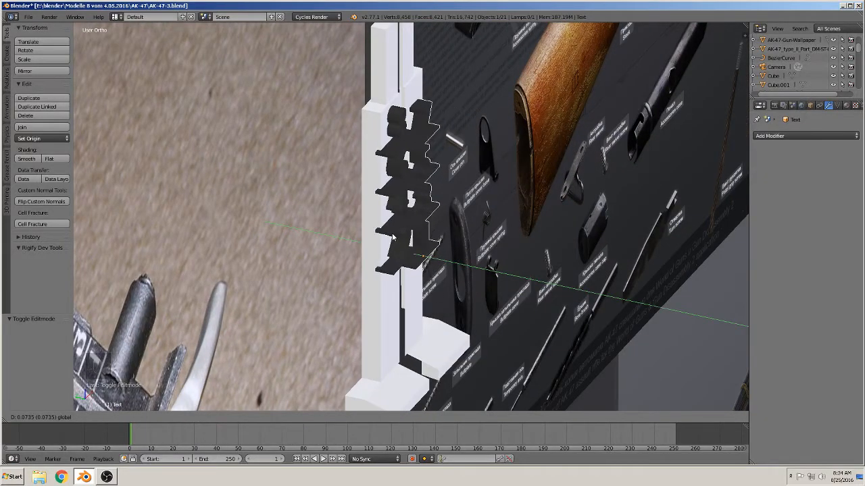
pyautogui.click(360, 163)
pyautogui.scroll(3, 360, 163)
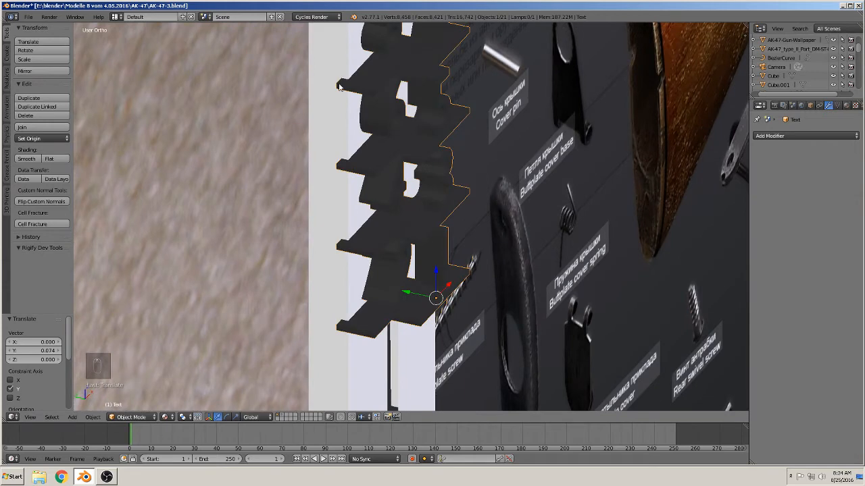
pyautogui.moveTo(481, 278); pyautogui.dragTo(394, 247, button='middle')
pyautogui.scroll(-2, 394, 247)
pyautogui.keyDown('shift'); pyautogui.moveTo(485, 226); pyautogui.dragTo(382, 348, button='middle'); pyautogui.keyUp('shift')
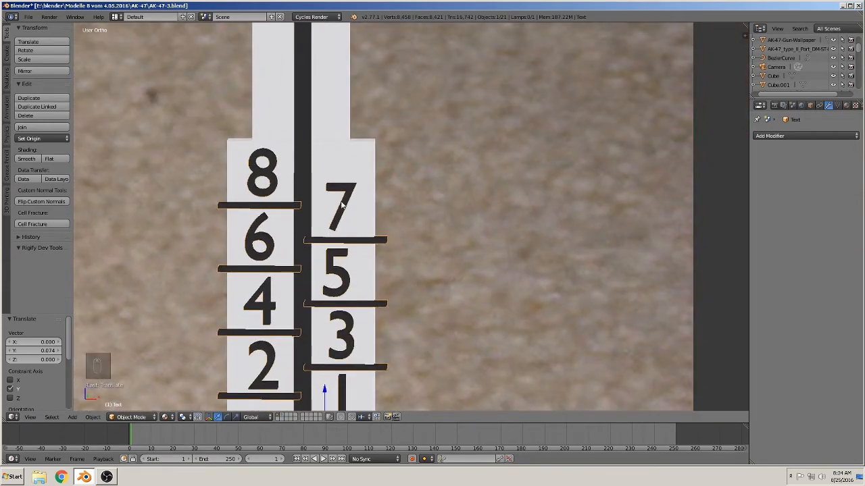
pyautogui.scroll(-1, 330, 217)
pyautogui.moveTo(331, 218); pyautogui.dragTo(548, 191, button='middle')
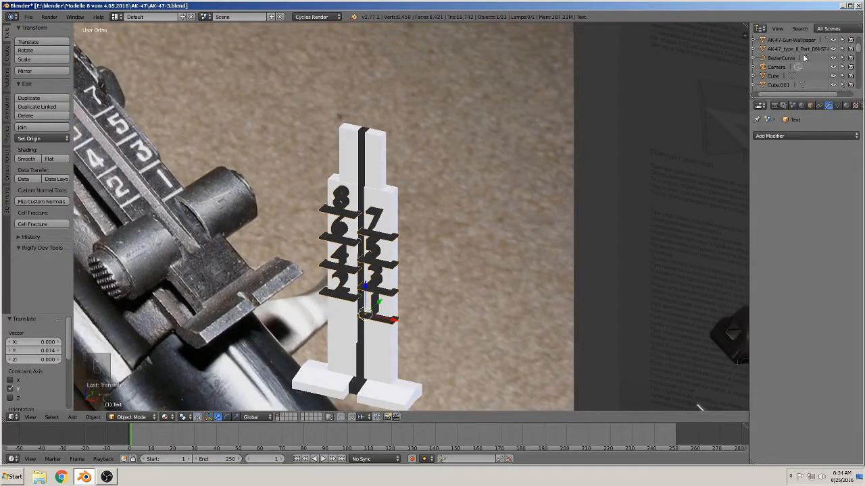
# Add a Boolean modifier to the sight leaf, set to Difference with the Text object as the cutter
pyautogui.press('KP_Decimal')
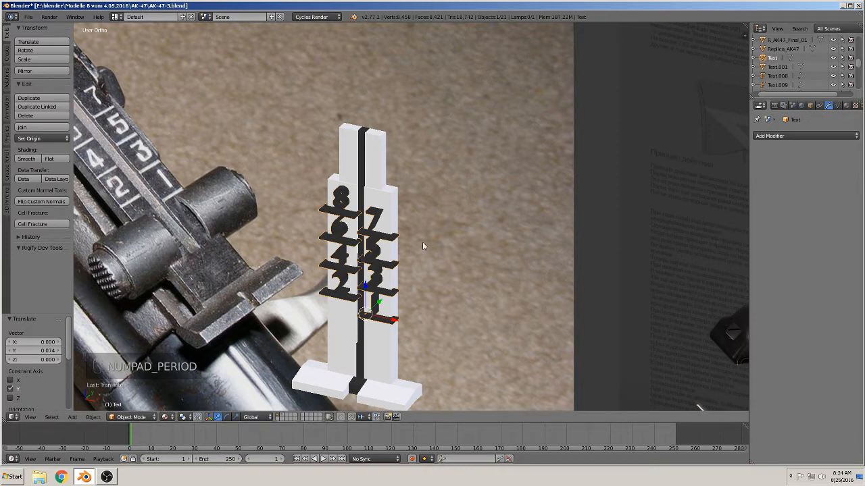
pyautogui.rightClick(373, 156)
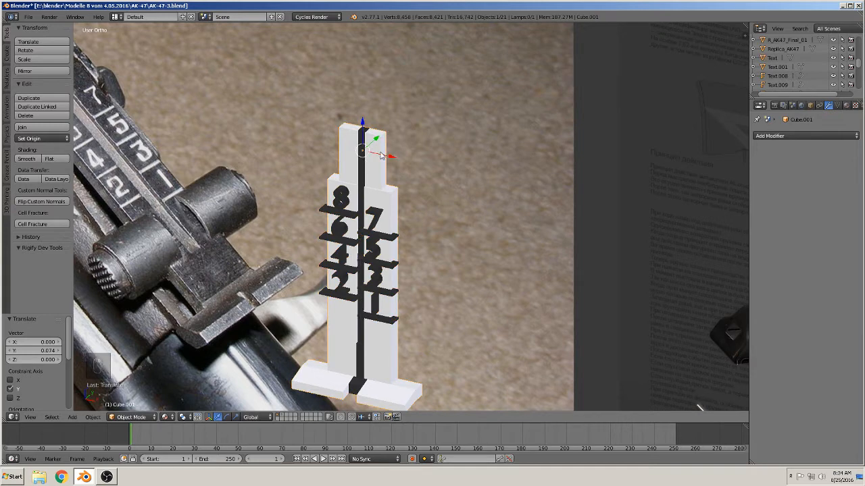
pyautogui.click(795, 135)
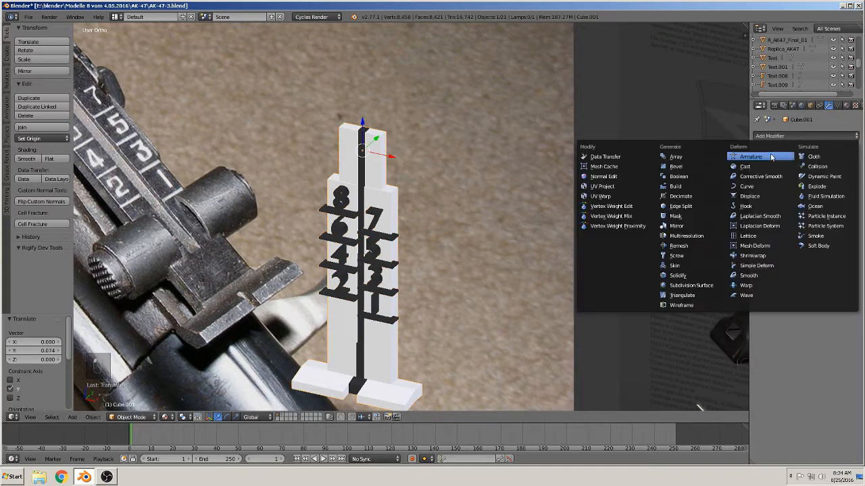
pyautogui.click(690, 178)
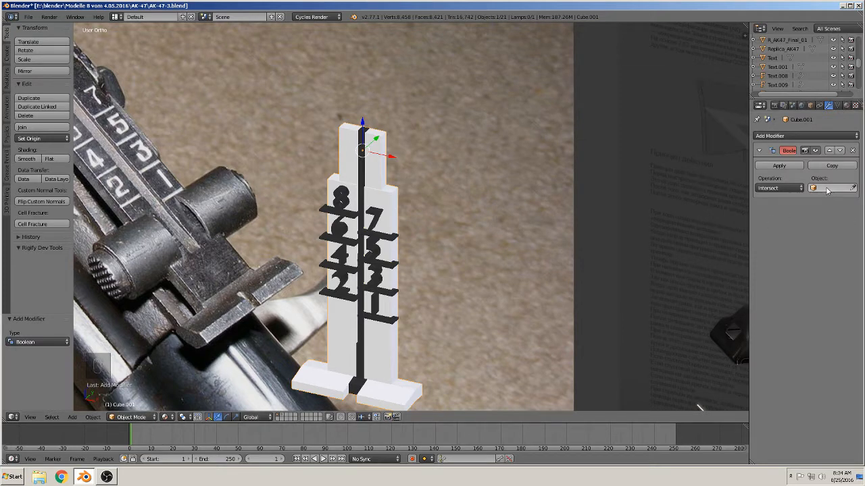
pyautogui.click(778, 189)
pyautogui.click(788, 159)
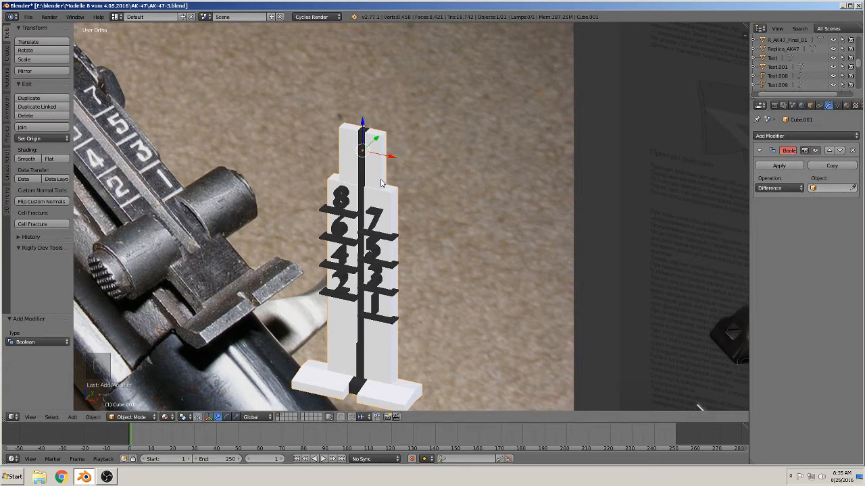
pyautogui.click(834, 188)
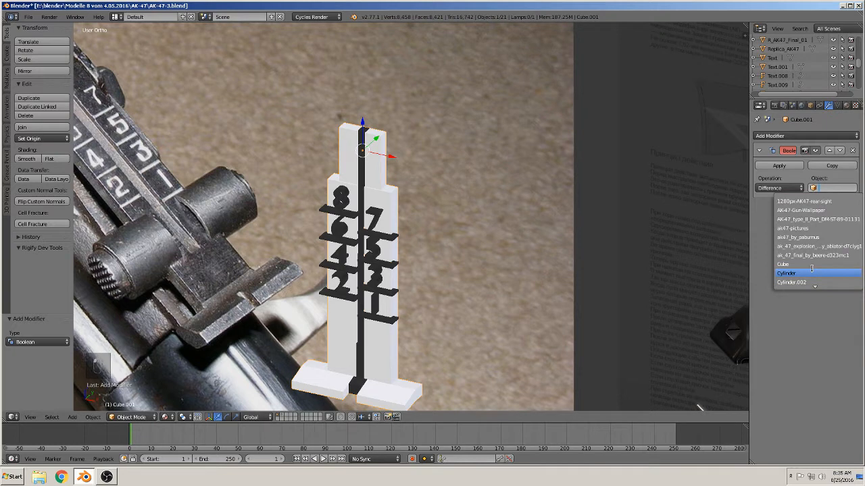
pyautogui.write('t')
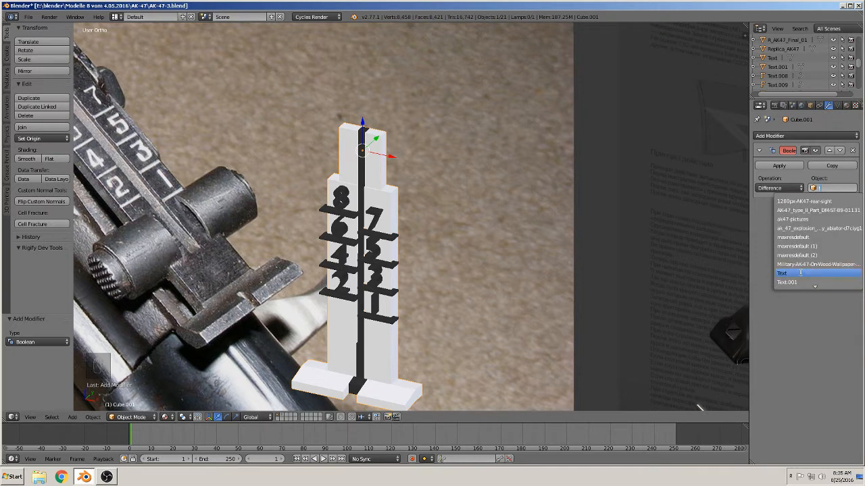
pyautogui.click(800, 272)
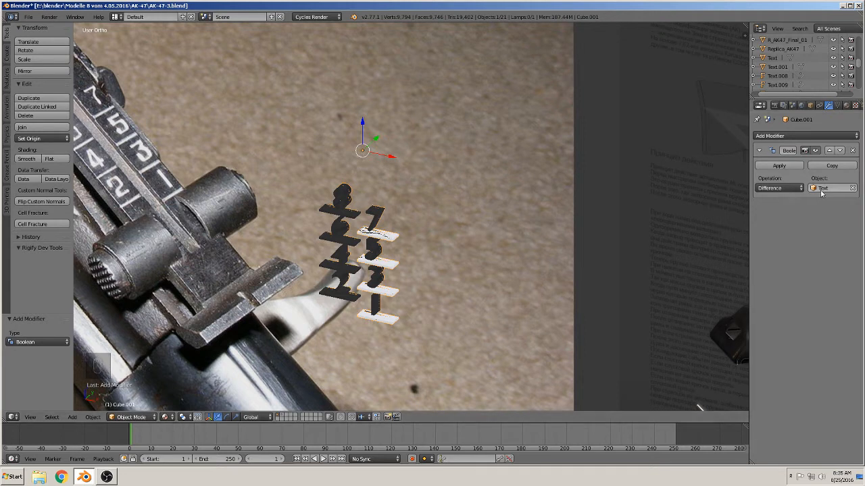
# Try the leaf's Boolean operation as Intersect, switch it to Union, and turn off the modifier's viewport display
pyautogui.click(787, 187)
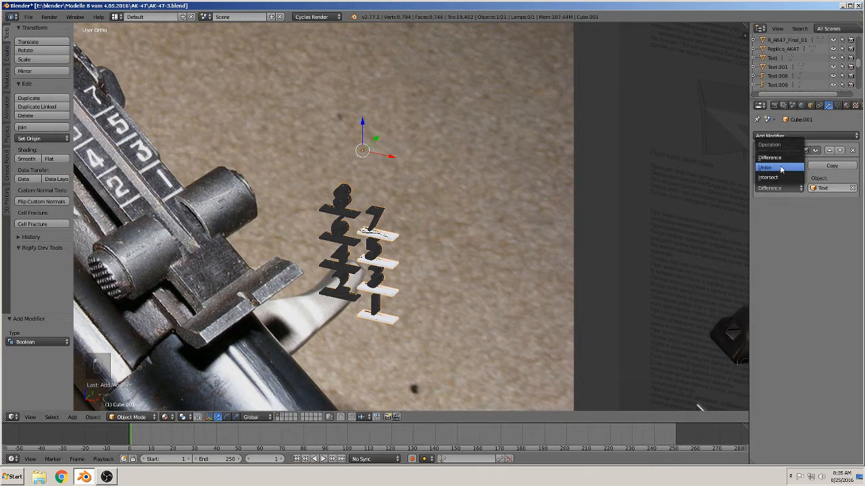
pyautogui.click(781, 177)
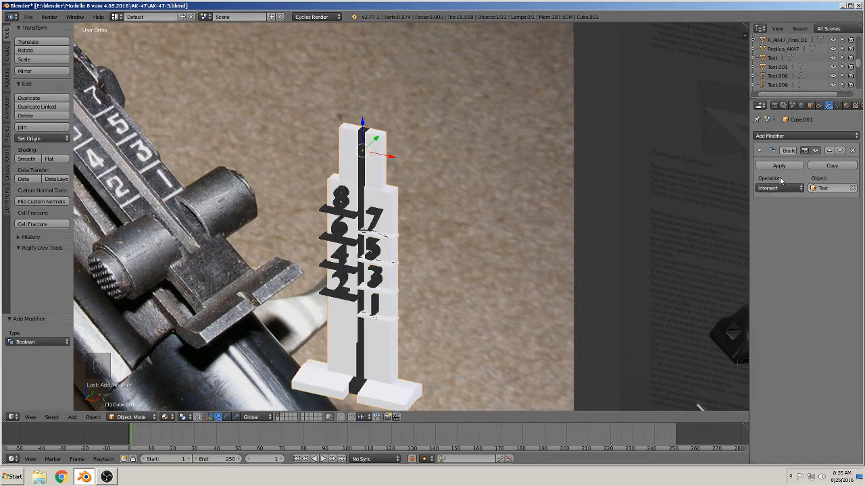
pyautogui.click(780, 189)
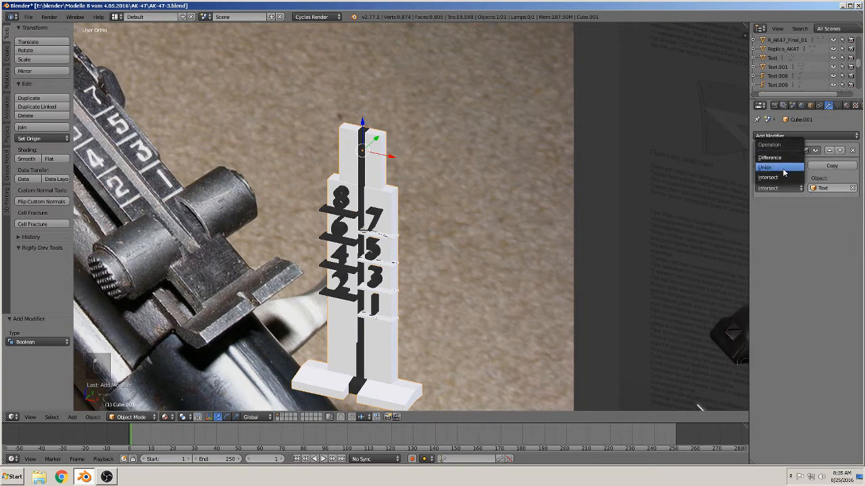
pyautogui.click(783, 170)
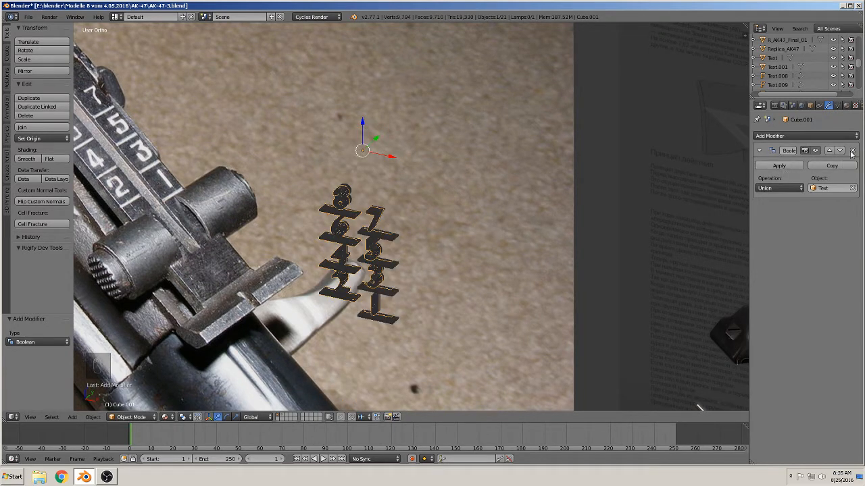
pyautogui.click(816, 151)
# Select the whole mesh of the numerals and dividers and remove its doubled vertices with a 0.0001 merge distance
pyautogui.scroll(2, 414, 308)
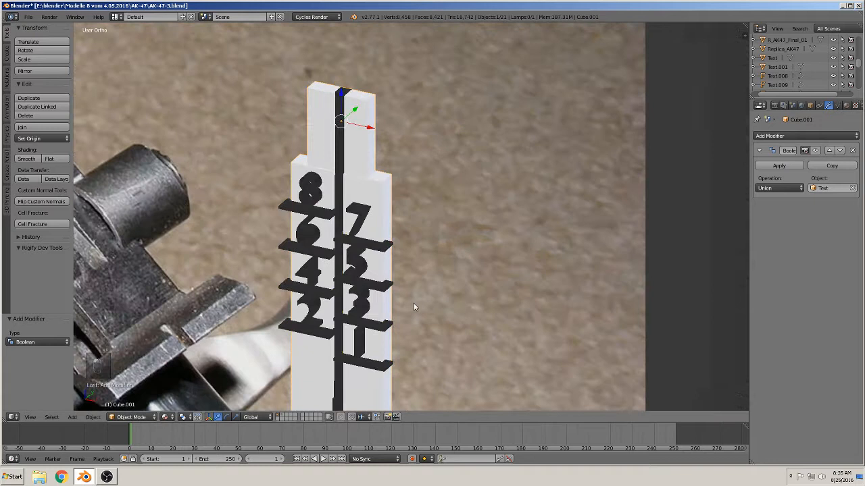
pyautogui.rightClick(347, 243)
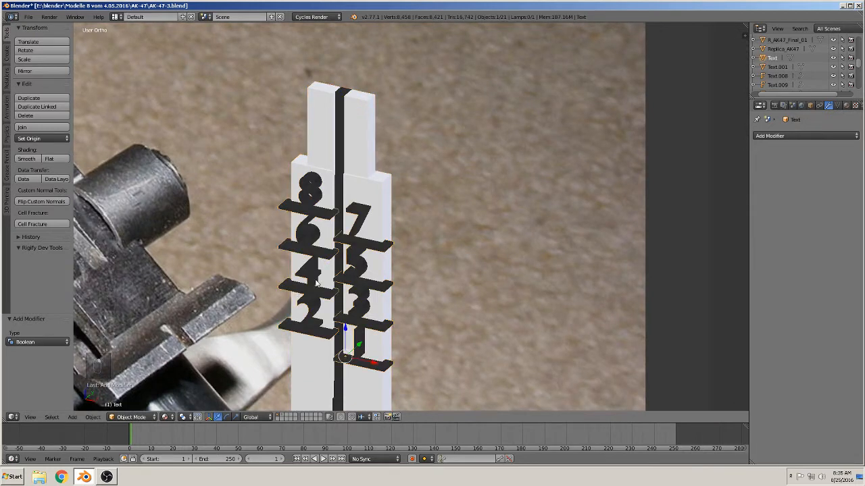
pyautogui.press('Tab')
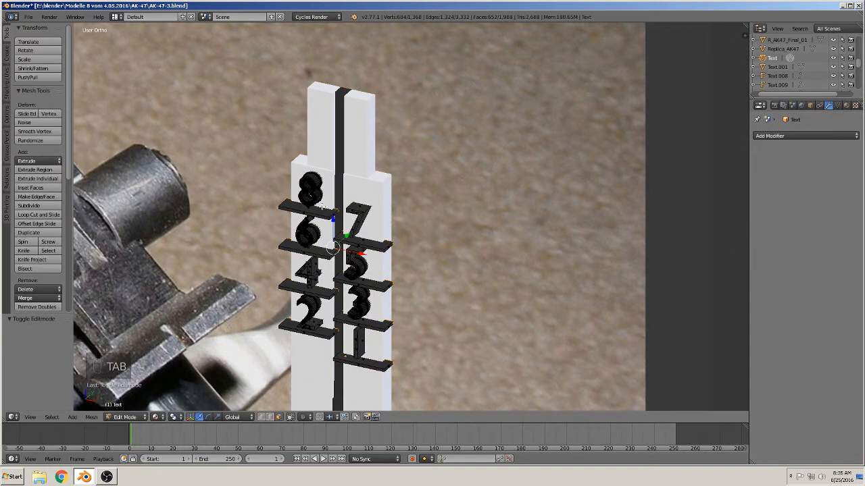
pyautogui.press('a')
pyautogui.press('a')
pyautogui.press('a')
pyautogui.press('a')
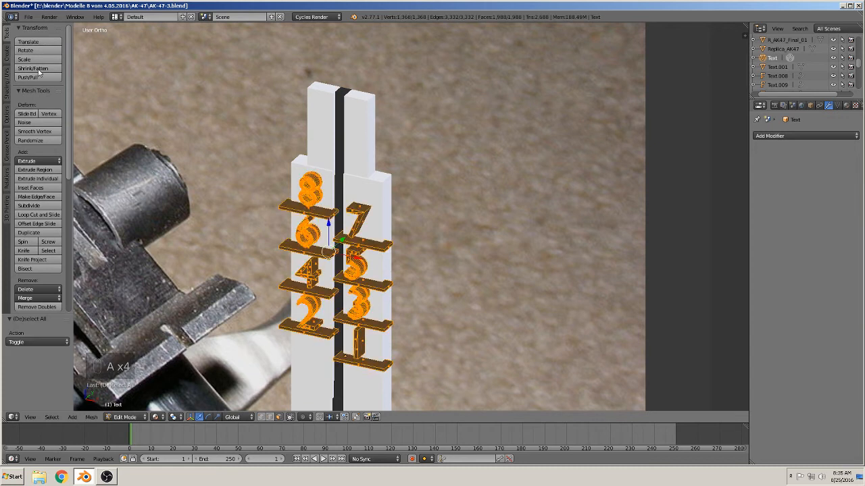
pyautogui.click(37, 307)
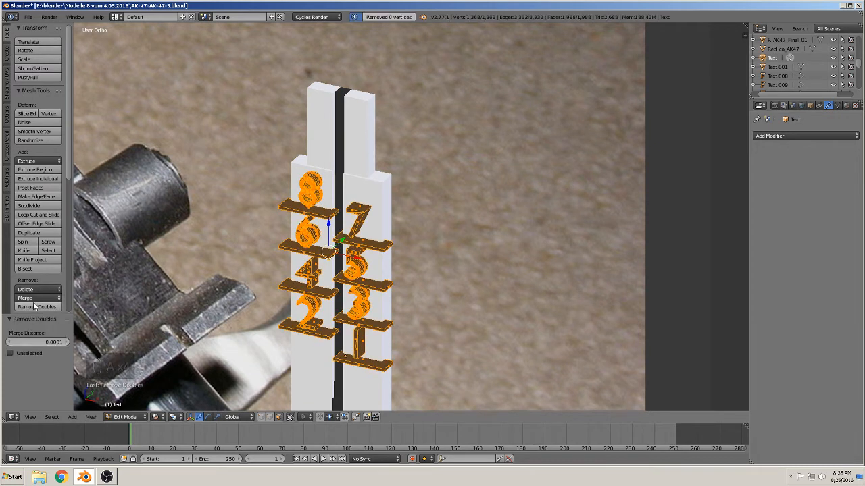
# Recalculate the normals of the numeral and divider mesh and return to Object Mode
pyautogui.click(7, 87)
pyautogui.click(46, 108)
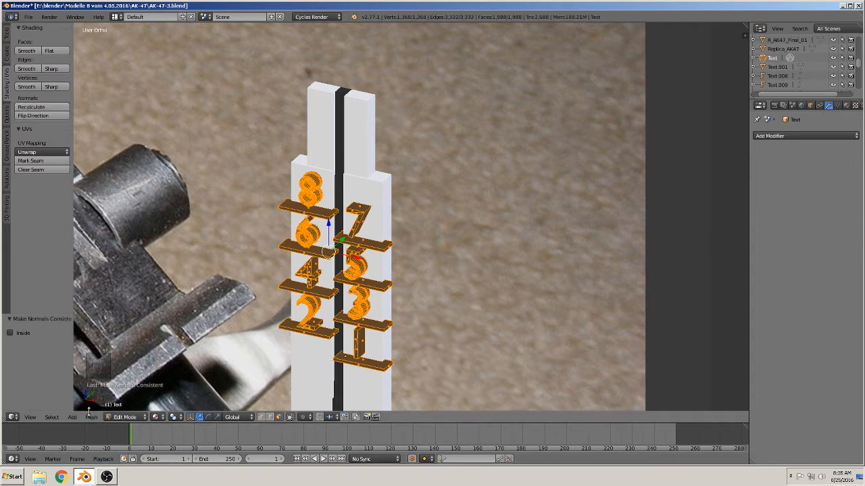
pyautogui.press('Tab')
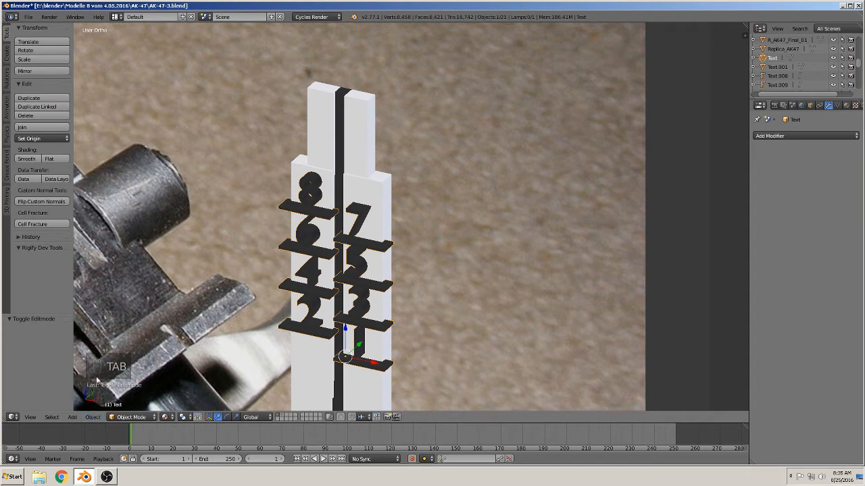
# Set the markings' origin to their geometry and apply the object's rotation and scale
pyautogui.click(42, 138)
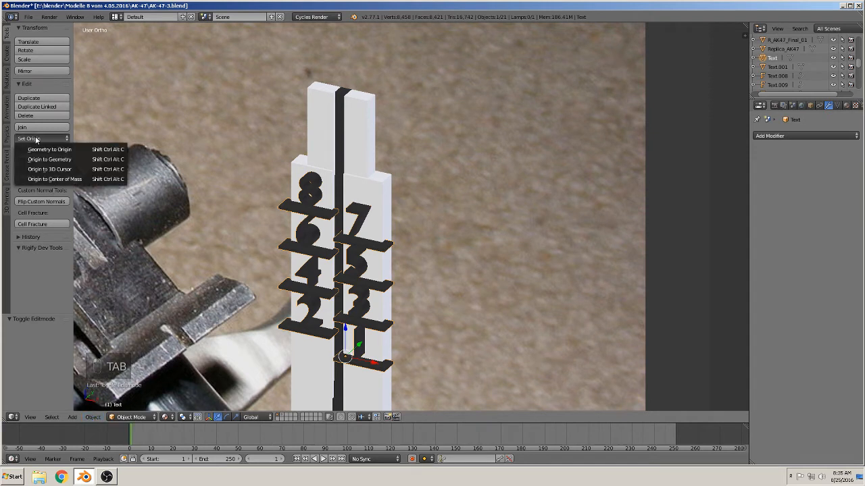
pyautogui.click(71, 160)
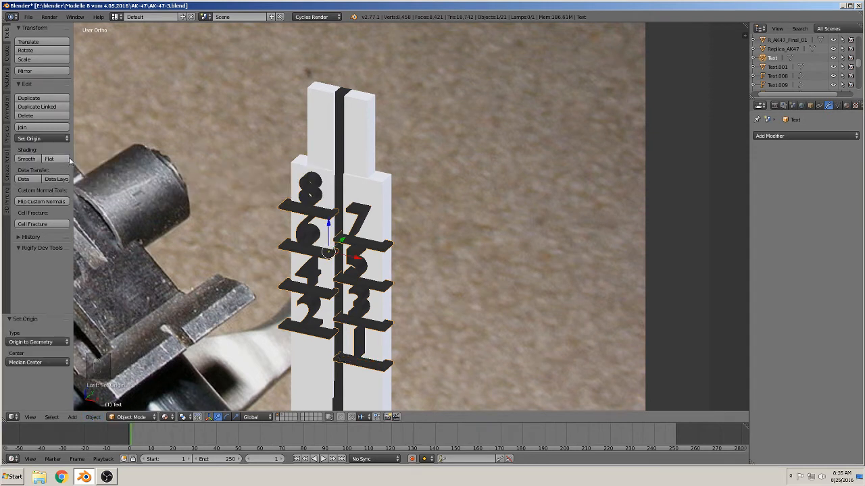
pyautogui.click(93, 416)
pyautogui.moveTo(121, 351)
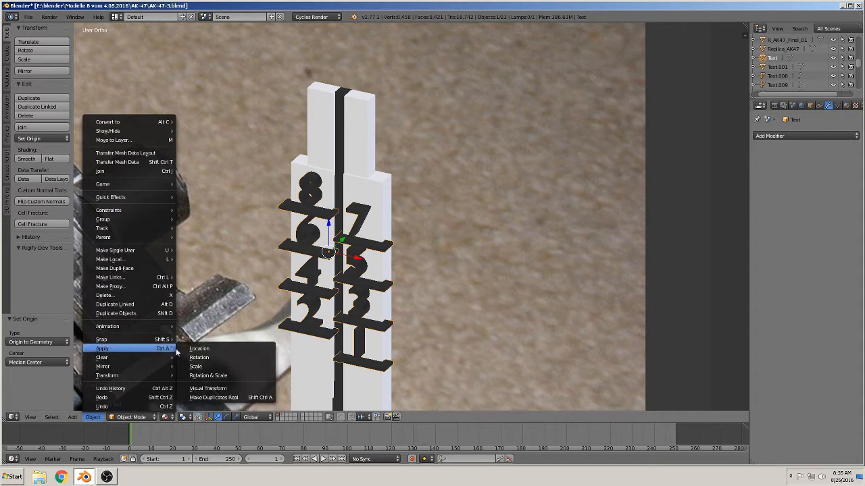
pyautogui.click(214, 377)
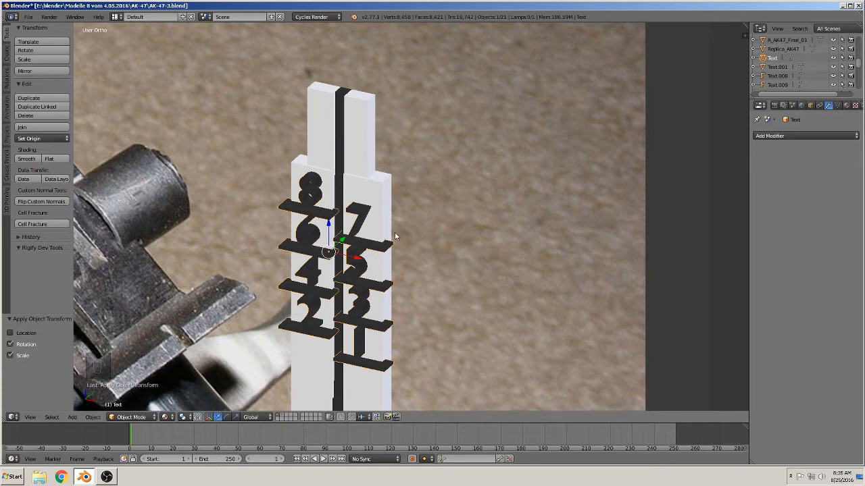
# Check the markings' location, rotation, scale and dimension values in the transform properties
pyautogui.press('n')
pyautogui.scroll(5, 687, 60)
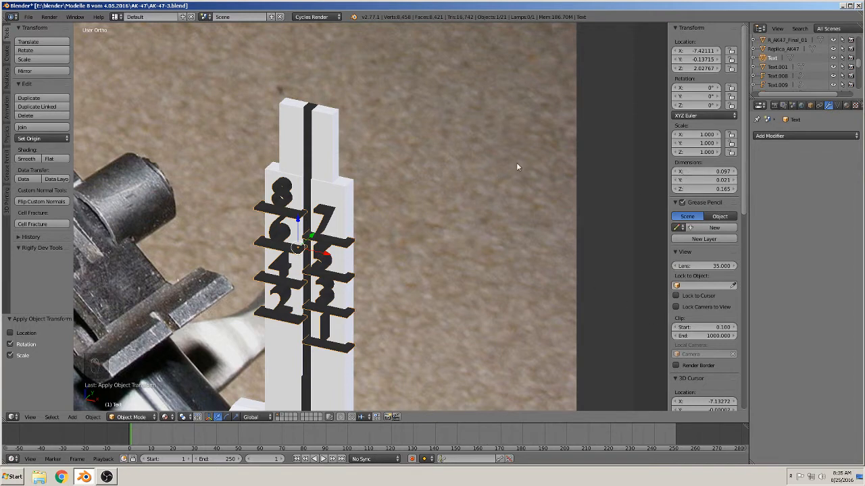
pyautogui.press('Escape')
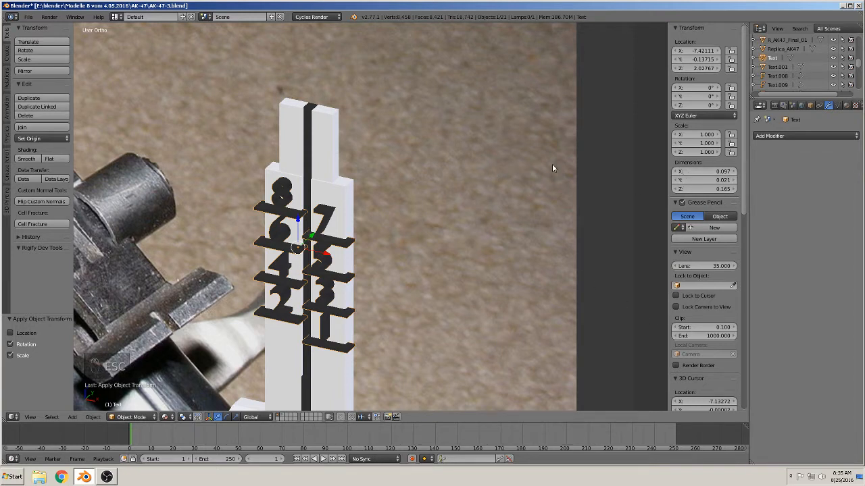
pyautogui.press('n')
# Try the sight leaf's Boolean modifier with the Intersect operation
pyautogui.rightClick(377, 215)
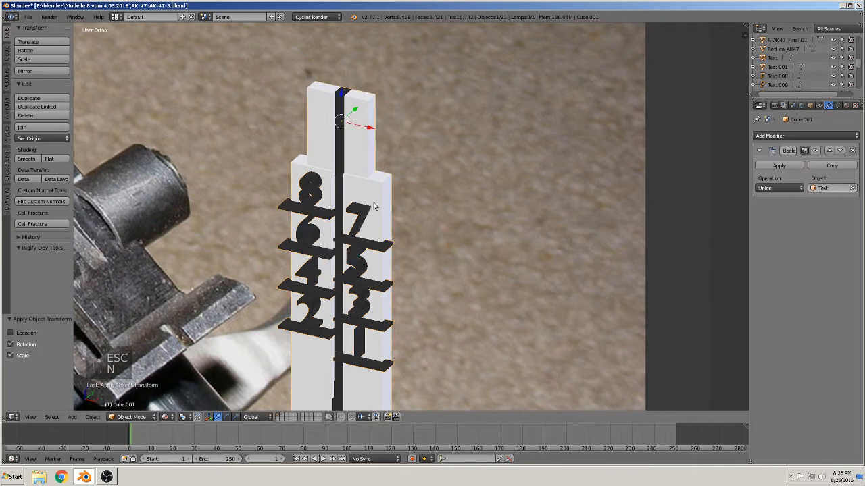
pyautogui.click(780, 188)
pyautogui.click(781, 170)
pyautogui.click(780, 188)
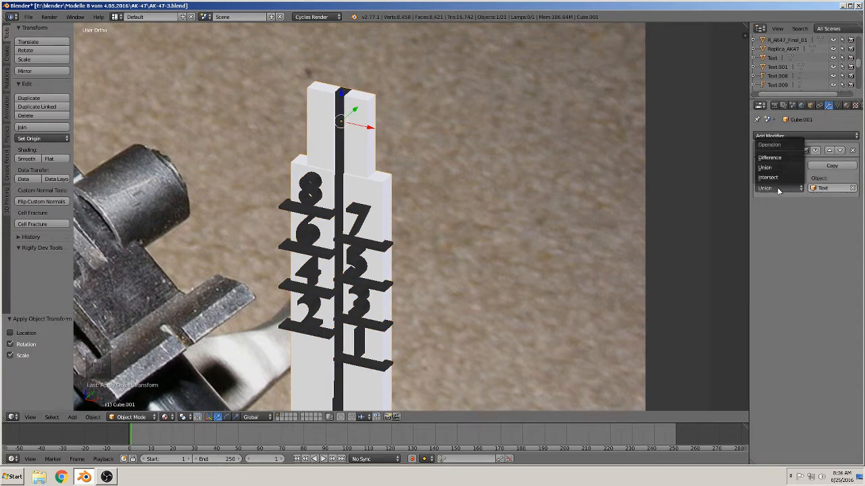
pyautogui.click(779, 175)
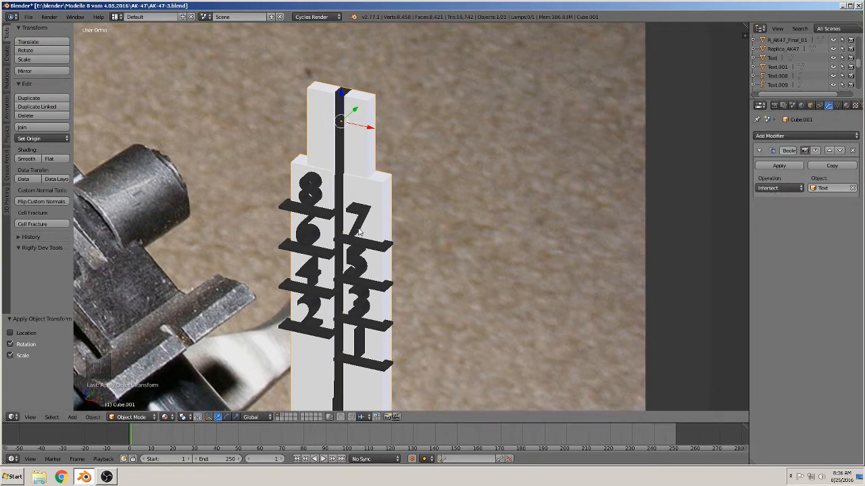
# Set the leaf's Boolean operation to Difference, reassign the Text object as the cutter, and apply the modifier
pyautogui.click(789, 189)
pyautogui.rightClick(359, 235)
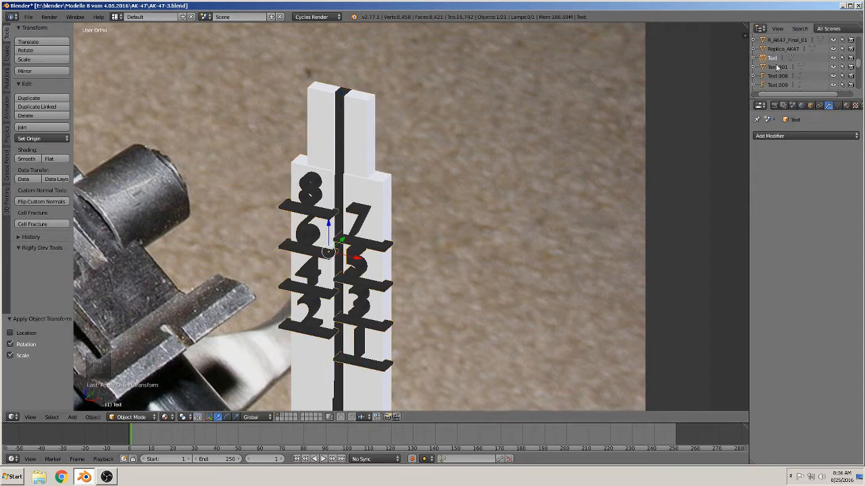
pyautogui.rightClick(368, 189)
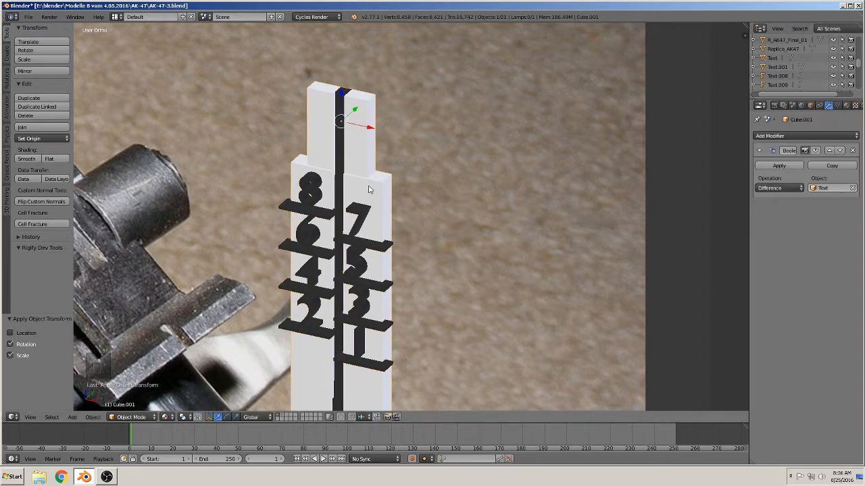
pyautogui.click(836, 190)
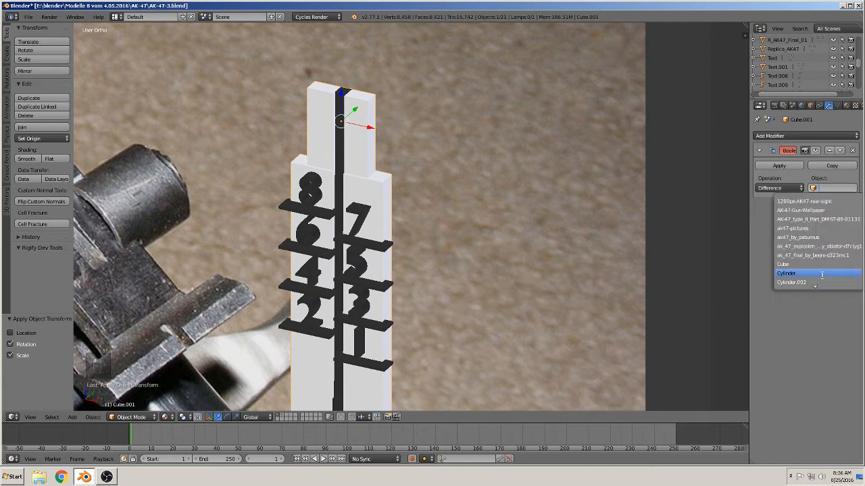
pyautogui.write('t')
pyautogui.click(807, 274)
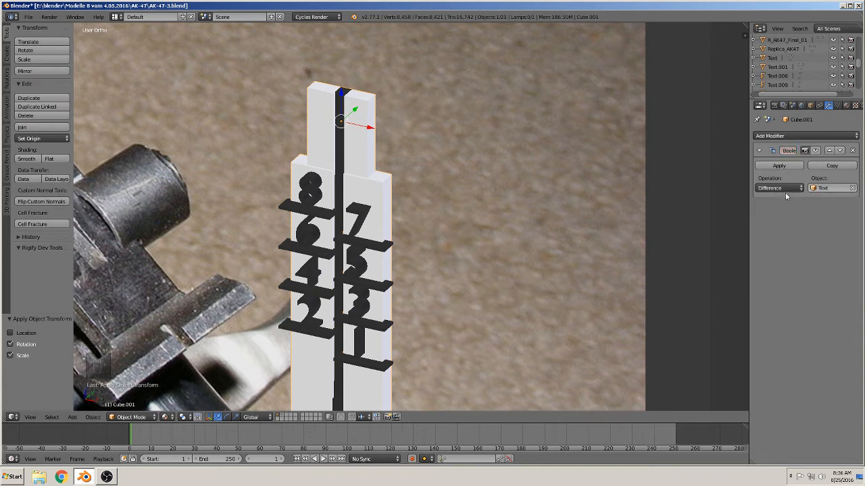
pyautogui.click(782, 189)
pyautogui.click(783, 160)
pyautogui.click(780, 165)
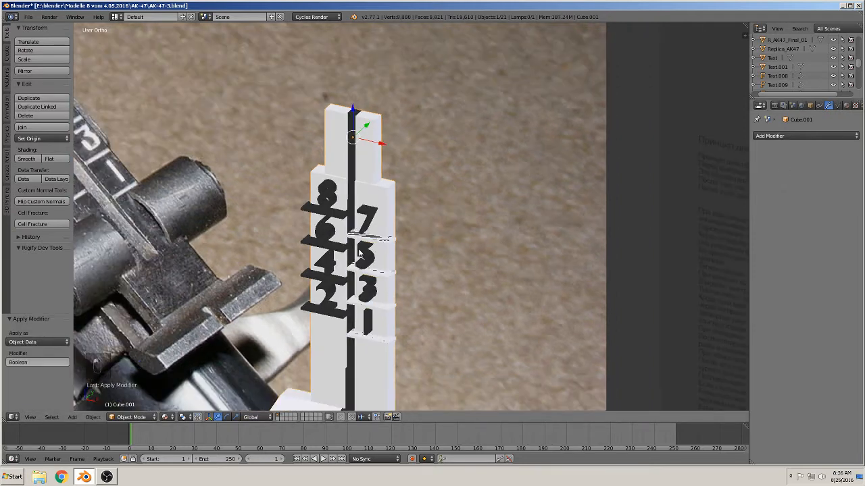
# Move the leaf along X away from the cutter markings and inspect its engraved numerals and dividers in Edit Mode
pyautogui.moveTo(370, 145); pyautogui.dragTo(517, 196)
pyautogui.scroll(3, 561, 260)
pyautogui.press('Tab')
pyautogui.scroll(4, 400, 138)
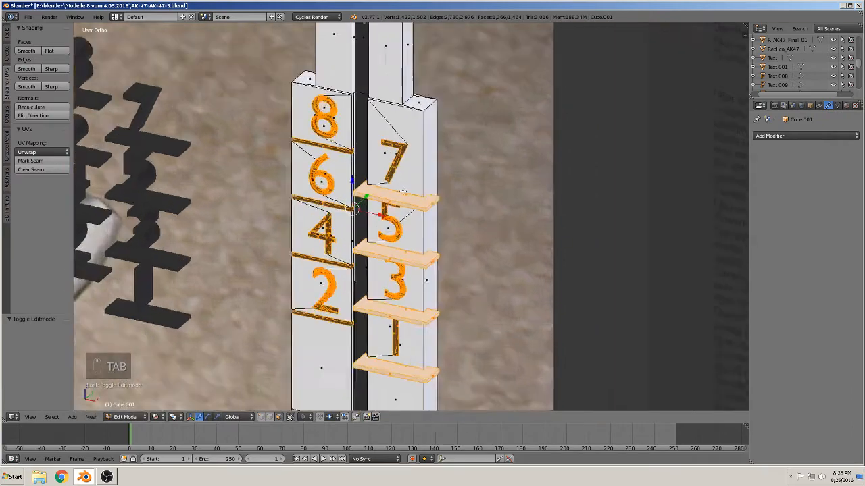
pyautogui.press('Tab')
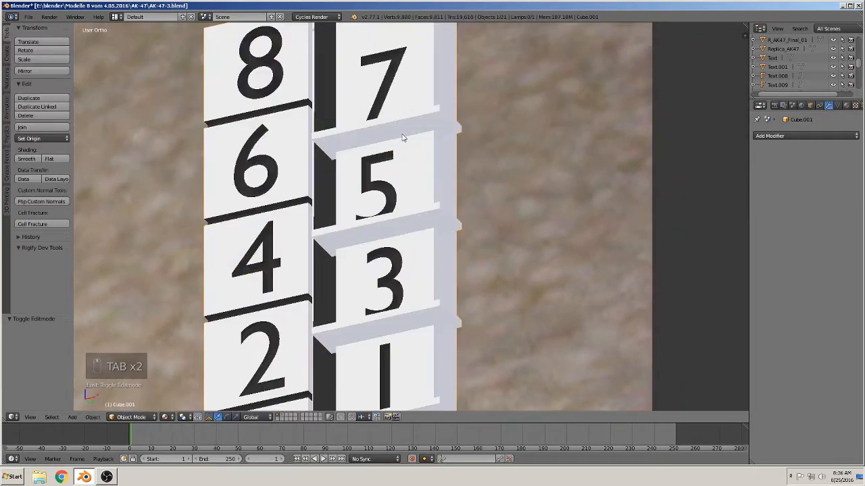
pyautogui.moveTo(400, 139); pyautogui.dragTo(371, 177, button='middle')
pyautogui.press('Tab')
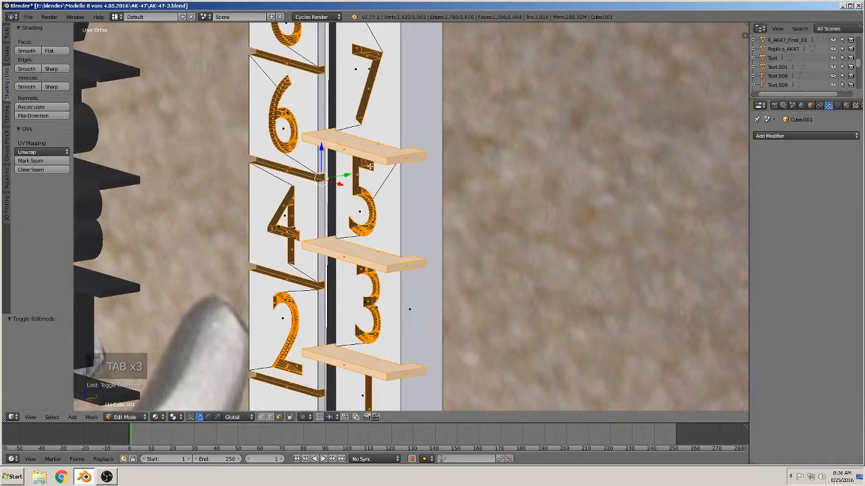
pyautogui.scroll(4, 371, 164)
pyautogui.moveTo(299, 217); pyautogui.dragTo(395, 230, button='middle')
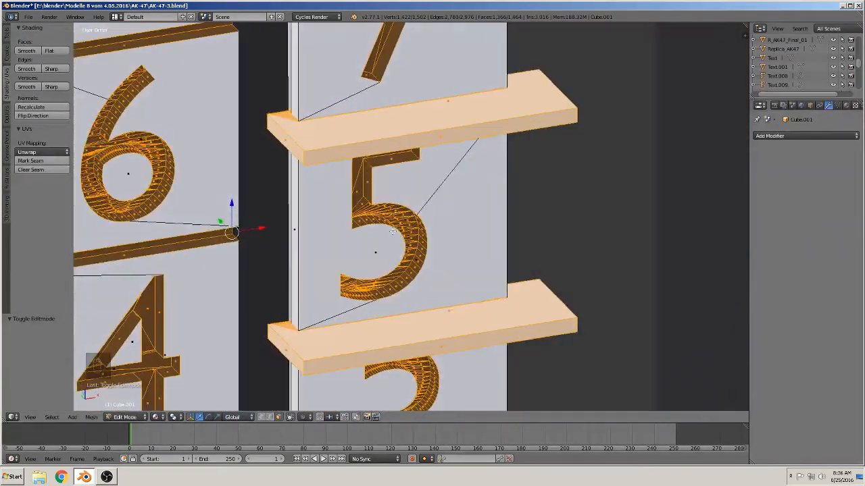
pyautogui.keyDown('shift'); pyautogui.moveTo(396, 189); pyautogui.dragTo(400, 255, button='middle'); pyautogui.keyUp('shift')
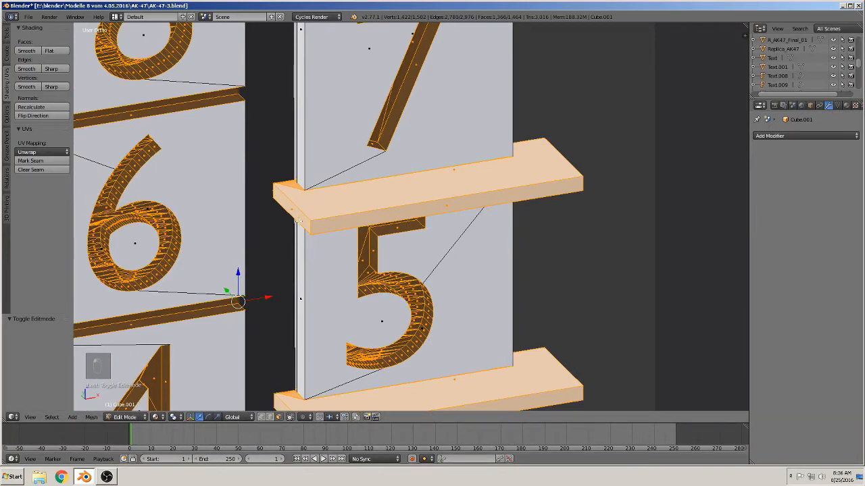
# Switch to vertex selection and delete the outer vertices of the protruding divider bar between the numerals 7 and 5
pyautogui.rightClick(313, 217)
pyautogui.click(268, 420)
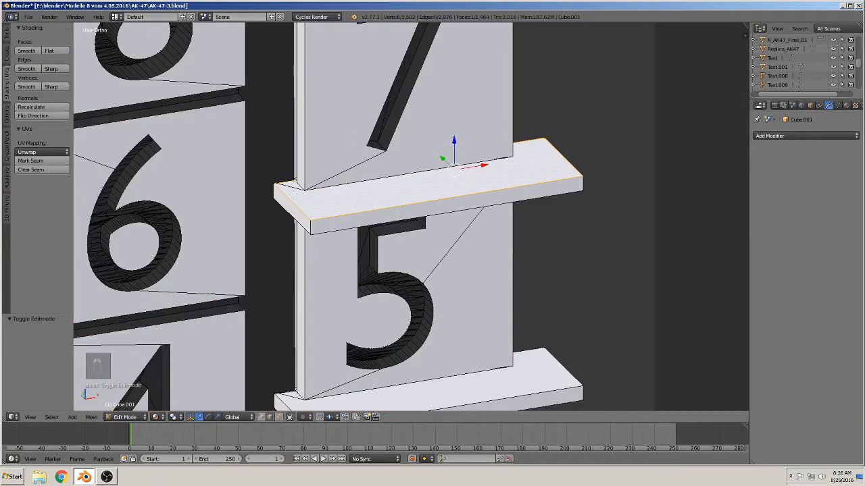
pyautogui.rightClick(289, 217)
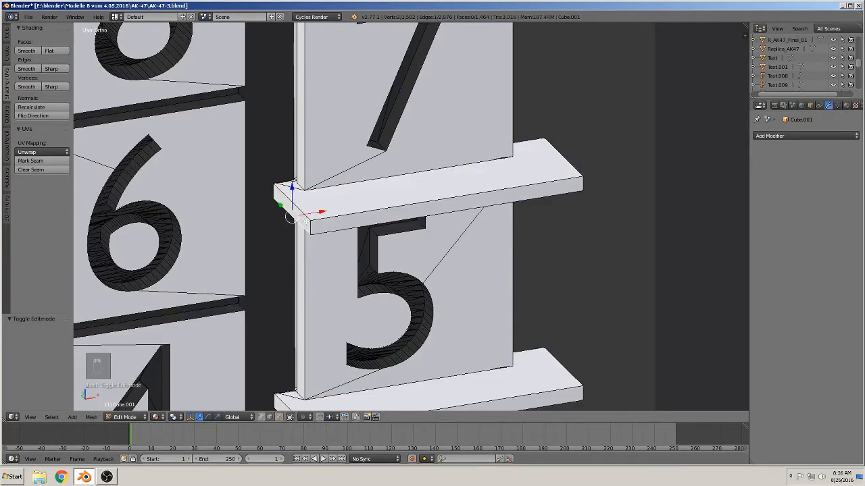
pyautogui.click(262, 418)
pyautogui.rightClick(313, 214)
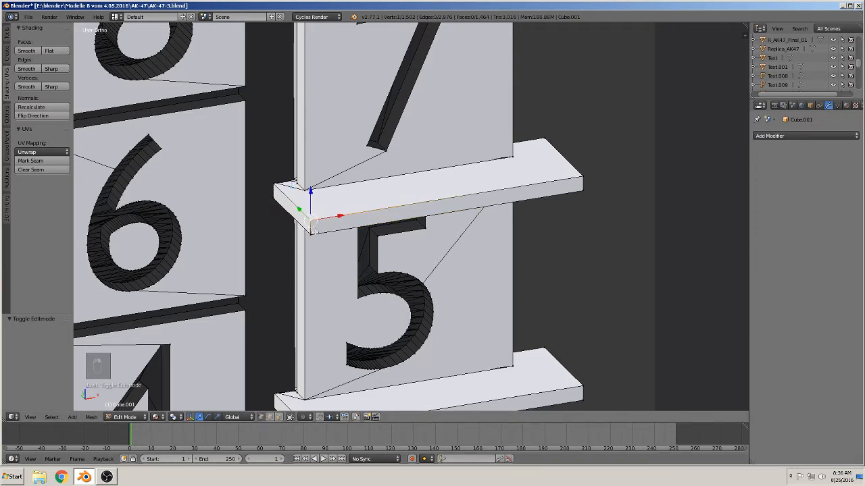
pyautogui.keyDown('shift'); pyautogui.rightClick(314, 232); pyautogui.keyUp('shift')
pyautogui.keyDown('shift'); pyautogui.rightClick(589, 190); pyautogui.keyUp('shift')
pyautogui.keyDown('shift'); pyautogui.rightClick(585, 175); pyautogui.keyUp('shift')
pyautogui.keyDown('shift'); pyautogui.rightClick(552, 130); pyautogui.keyUp('shift')
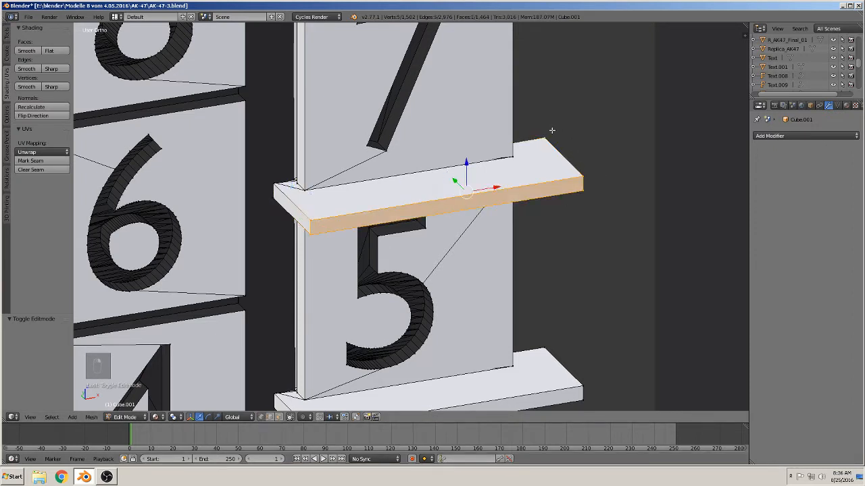
pyautogui.keyDown('shift'); pyautogui.rightClick(274, 184); pyautogui.keyUp('shift')
pyautogui.moveTo(274, 247); pyautogui.dragTo(274, 206, button='middle')
pyautogui.keyDown('shift'); pyautogui.rightClick(273, 203); pyautogui.keyUp('shift')
pyautogui.keyDown('shift'); pyautogui.rightClick(554, 262); pyautogui.keyUp('shift')
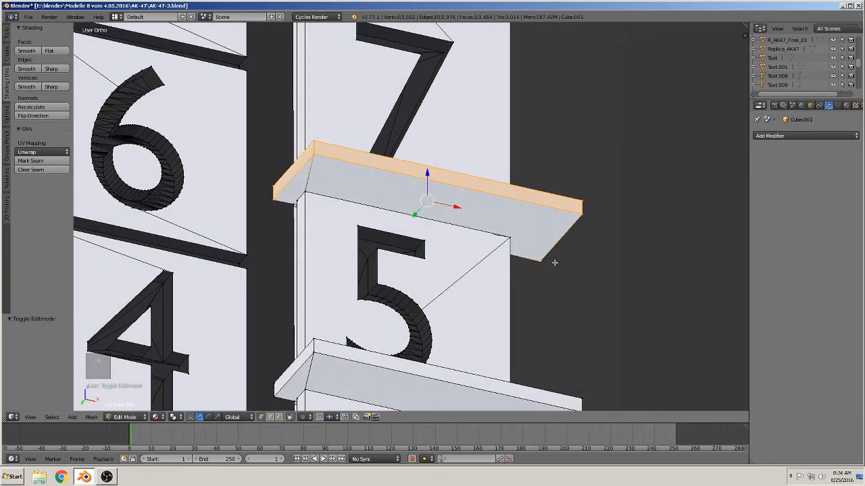
pyautogui.press('x')
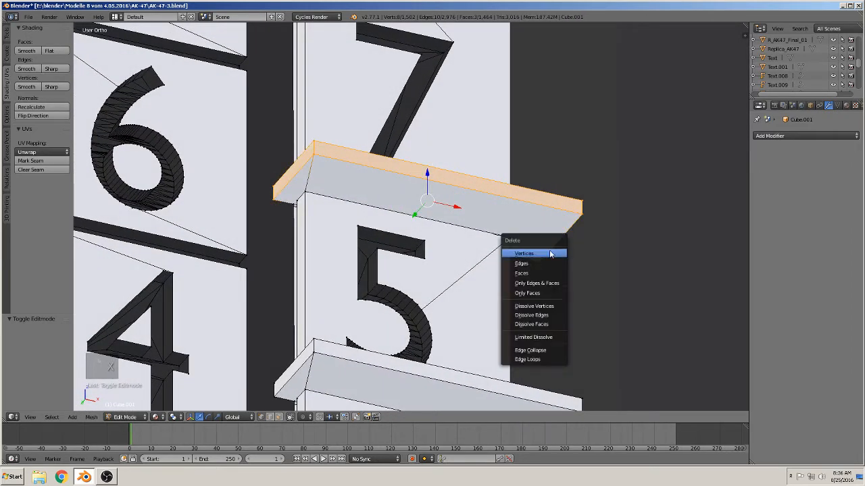
pyautogui.click(558, 251)
pyautogui.moveTo(550, 248); pyautogui.dragTo(542, 287, button='middle')
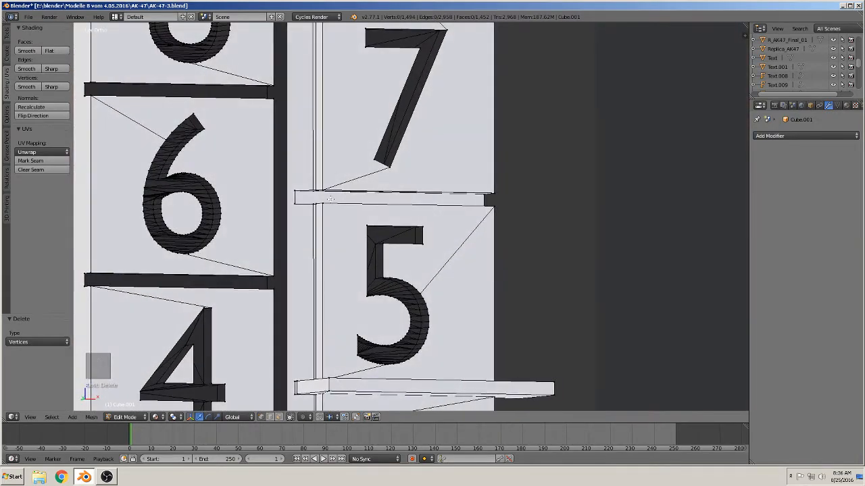
# Select the outer vertices of the protruding divider bar between the numerals 5 and 3 and delete them
pyautogui.moveTo(330, 199); pyautogui.dragTo(413, 150, button='middle')
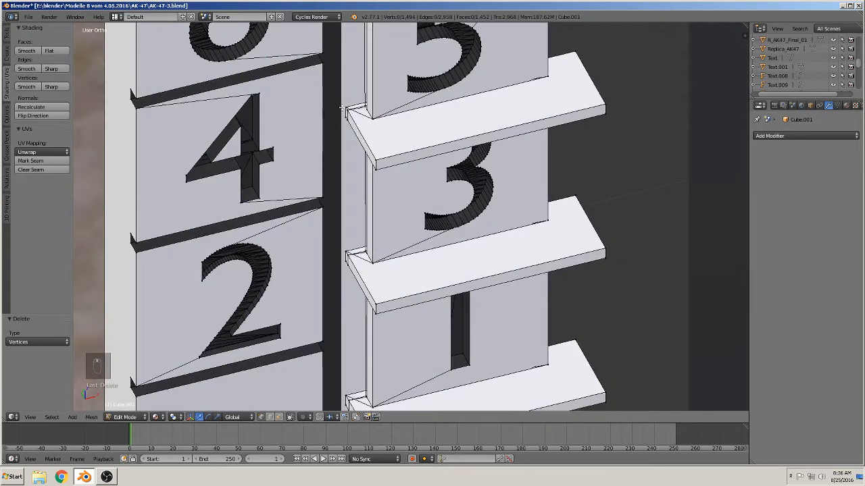
pyautogui.keyDown('shift'); pyautogui.rightClick(343, 106); pyautogui.keyUp('shift')
pyautogui.keyDown('shift'); pyautogui.rightClick(348, 116); pyautogui.keyUp('shift')
pyautogui.keyDown('shift'); pyautogui.rightClick(379, 170); pyautogui.keyUp('shift')
pyautogui.keyDown('shift'); pyautogui.rightClick(380, 159); pyautogui.keyUp('shift')
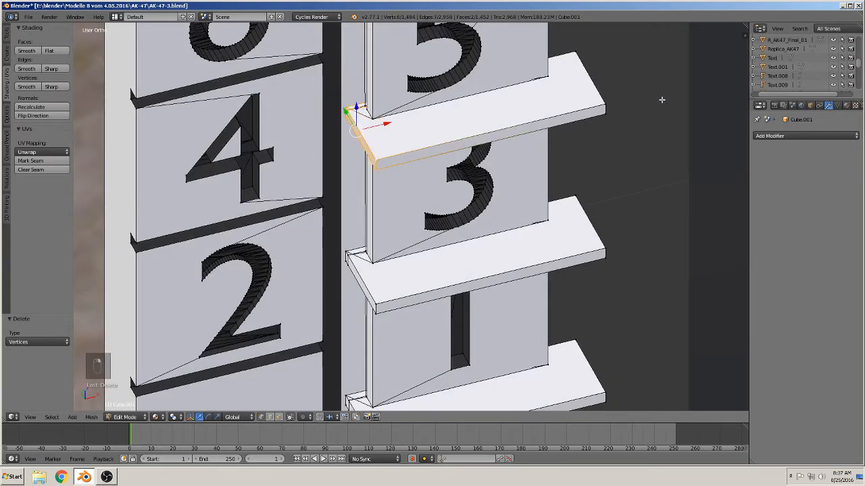
pyautogui.keyDown('shift'); pyautogui.rightClick(598, 100); pyautogui.keyUp('shift')
pyautogui.keyDown('shift'); pyautogui.rightClick(577, 53); pyautogui.keyUp('shift')
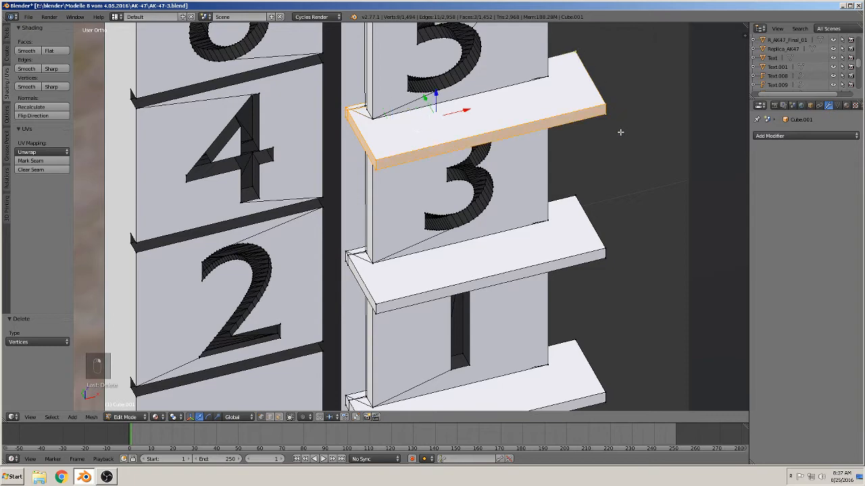
pyautogui.moveTo(620, 132); pyautogui.dragTo(576, 88, button='middle')
pyautogui.keyDown('shift'); pyautogui.rightClick(606, 126); pyautogui.keyUp('shift')
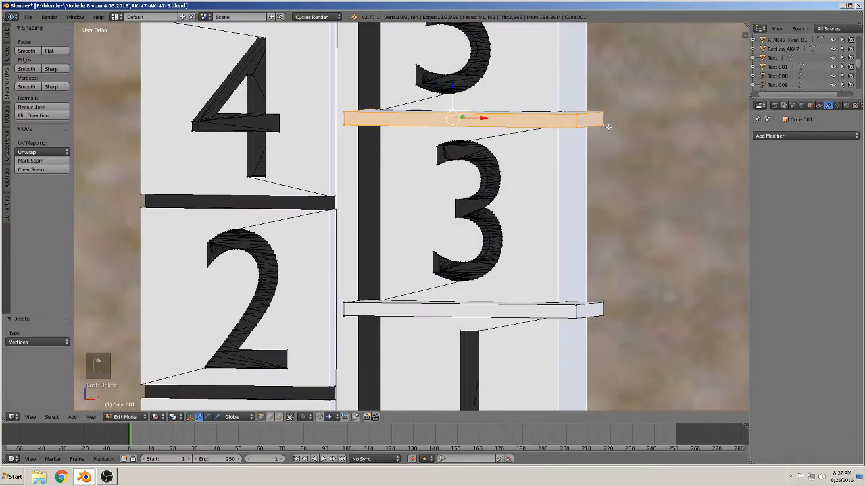
pyautogui.press('x')
pyautogui.click(608, 129)
# Select the outer vertices of the protruding divider bar between the numerals 3 and 1 and delete them
pyautogui.moveTo(608, 129); pyautogui.dragTo(579, 158, button='middle')
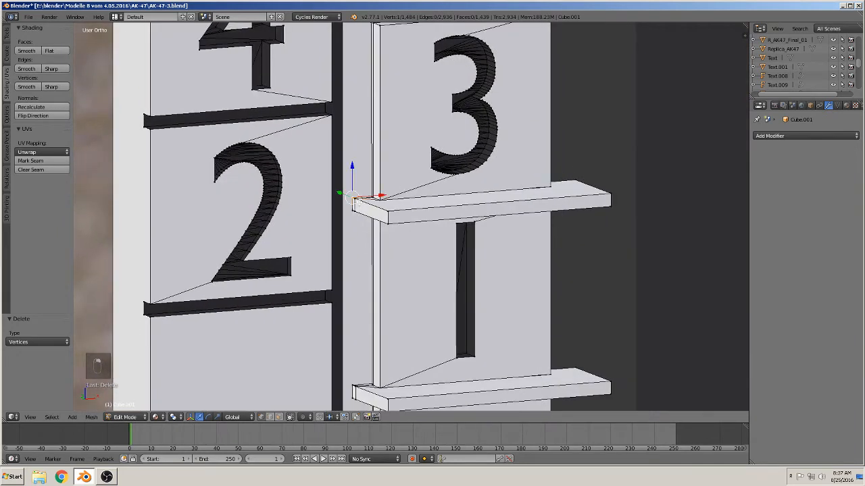
pyautogui.keyDown('shift'); pyautogui.rightClick(354, 208); pyautogui.keyUp('shift')
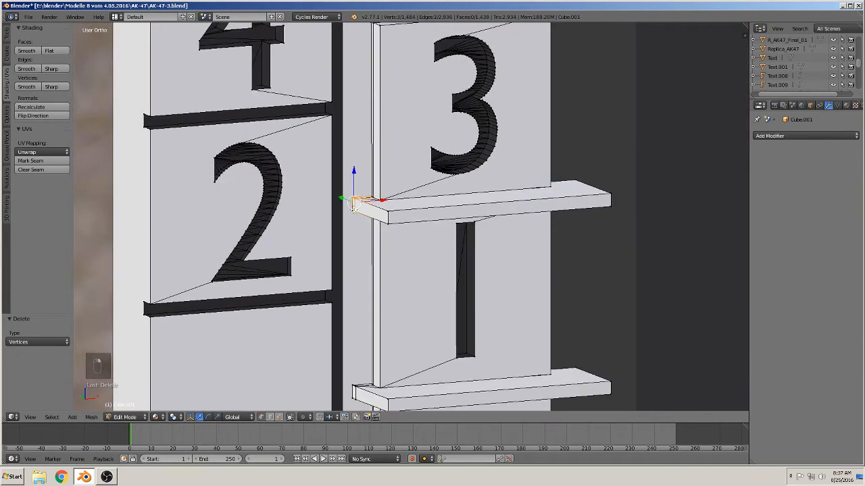
pyautogui.keyDown('shift'); pyautogui.rightClick(467, 210); pyautogui.keyUp('shift')
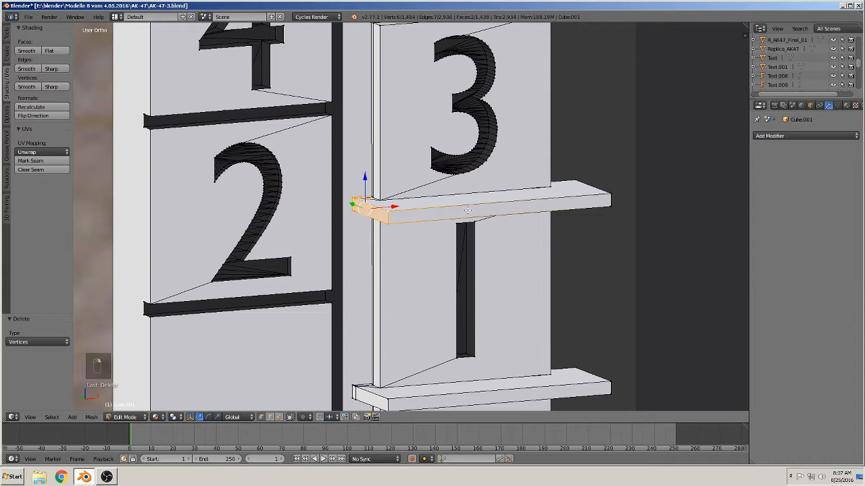
pyautogui.keyDown('shift'); pyautogui.rightClick(612, 193); pyautogui.keyUp('shift')
pyautogui.keyDown('shift'); pyautogui.rightClick(579, 175); pyautogui.keyUp('shift')
pyautogui.moveTo(635, 251); pyautogui.dragTo(635, 192, button='middle')
pyautogui.press('x')
pyautogui.click(610, 244)
# Select the outer vertices of the protruding divider bar below the numeral 1 and delete them
pyautogui.scroll(3, 393, 270)
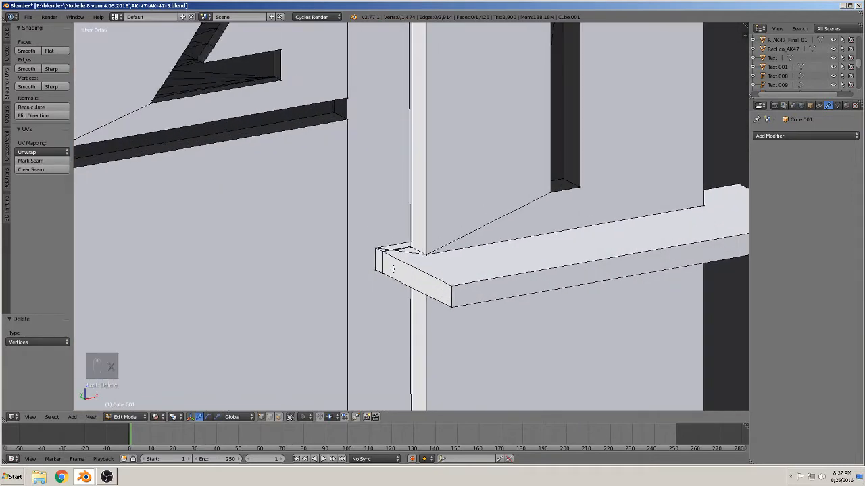
pyautogui.keyDown('shift'); pyautogui.rightClick(376, 247); pyautogui.keyUp('shift')
pyautogui.keyDown('shift'); pyautogui.rightClick(373, 270); pyautogui.keyUp('shift')
pyautogui.keyDown('shift'); pyautogui.rightClick(384, 273); pyautogui.keyUp('shift')
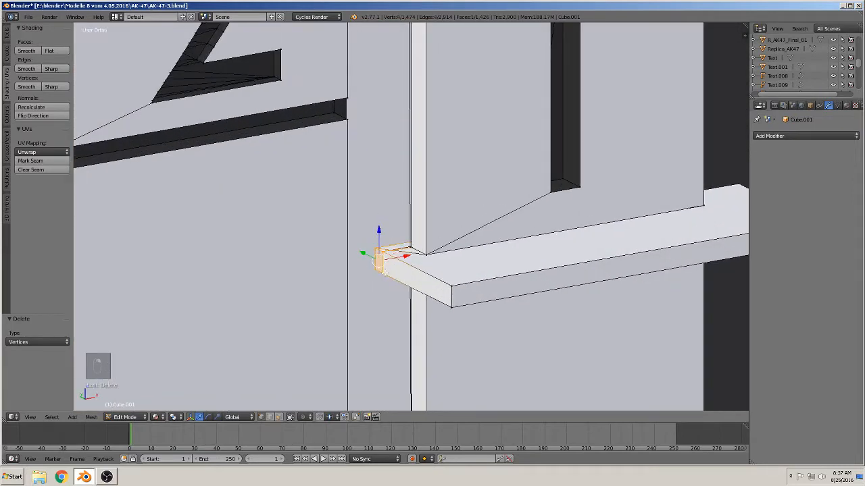
pyautogui.keyDown('shift'); pyautogui.rightClick(463, 308); pyautogui.keyUp('shift')
pyautogui.keyDown('shift'); pyautogui.rightClick(460, 283); pyautogui.keyUp('shift')
pyautogui.keyDown('shift'); pyautogui.moveTo(691, 240); pyautogui.dragTo(331, 212, button='middle'); pyautogui.keyUp('shift')
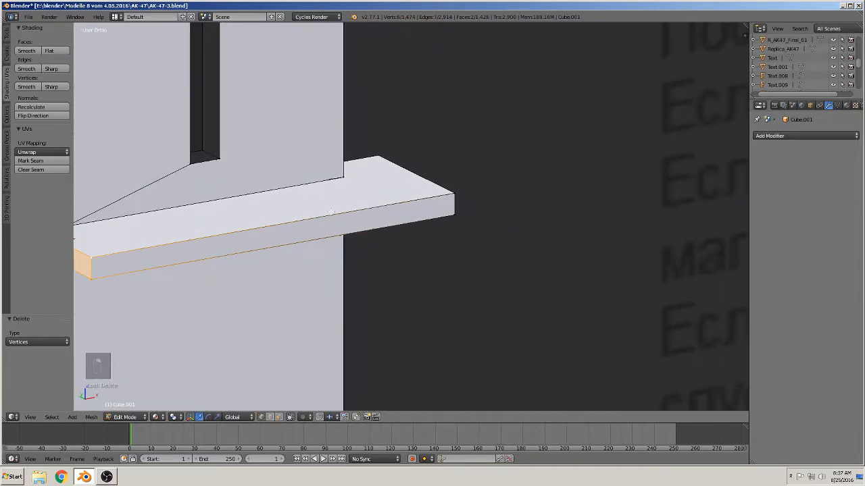
pyautogui.keyDown('shift'); pyautogui.rightClick(453, 191); pyautogui.keyUp('shift')
pyautogui.keyDown('shift'); pyautogui.rightClick(463, 212); pyautogui.keyUp('shift')
pyautogui.moveTo(388, 151); pyautogui.dragTo(400, 165, button='middle')
pyautogui.press('x')
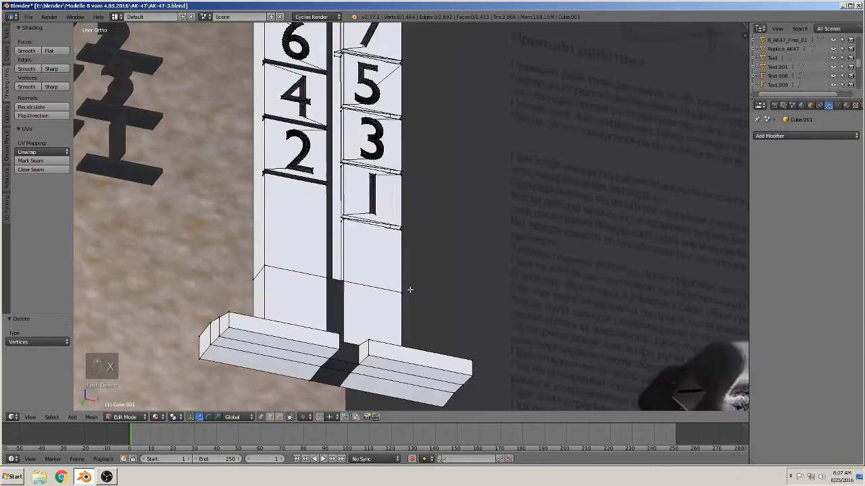
# Delete the two leftover vertices protruding at the inner end of the divider between the numerals 7 and 5
pyautogui.moveTo(410, 290); pyautogui.dragTo(378, 348, button='middle')
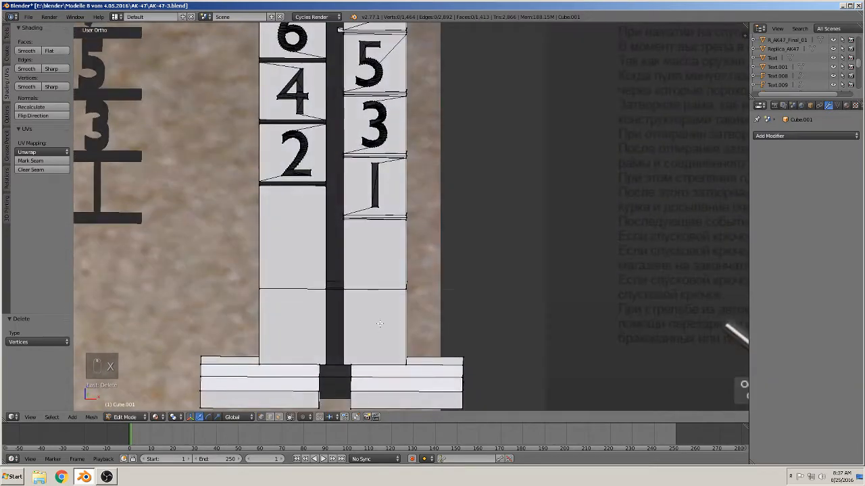
pyautogui.keyDown('shift'); pyautogui.moveTo(374, 213); pyautogui.dragTo(350, 343, button='middle'); pyautogui.keyUp('shift')
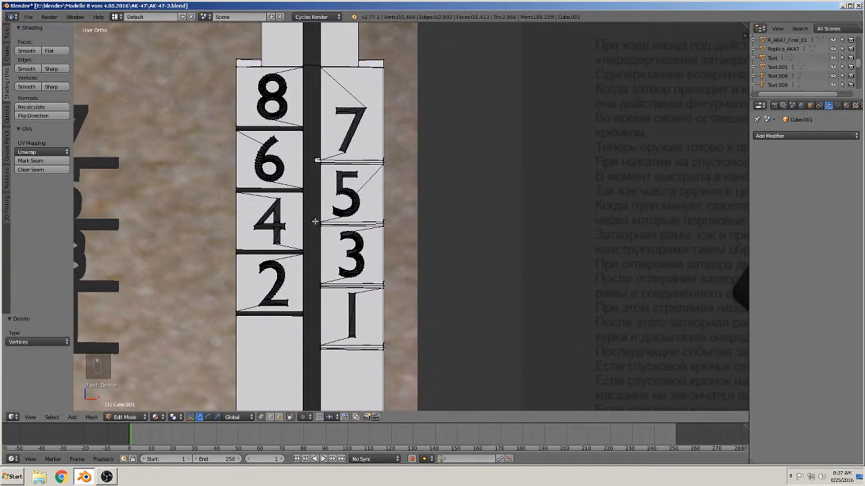
pyautogui.moveTo(315, 222); pyautogui.dragTo(355, 208, button='middle')
pyautogui.keyDown('shift'); pyautogui.moveTo(327, 183); pyautogui.dragTo(445, 240, button='middle'); pyautogui.keyUp('shift')
pyautogui.scroll(4, 345, 248)
pyautogui.scroll(7, 444, 240)
pyautogui.moveTo(359, 225); pyautogui.dragTo(382, 150, button='middle')
pyautogui.scroll(-5, 208, 228)
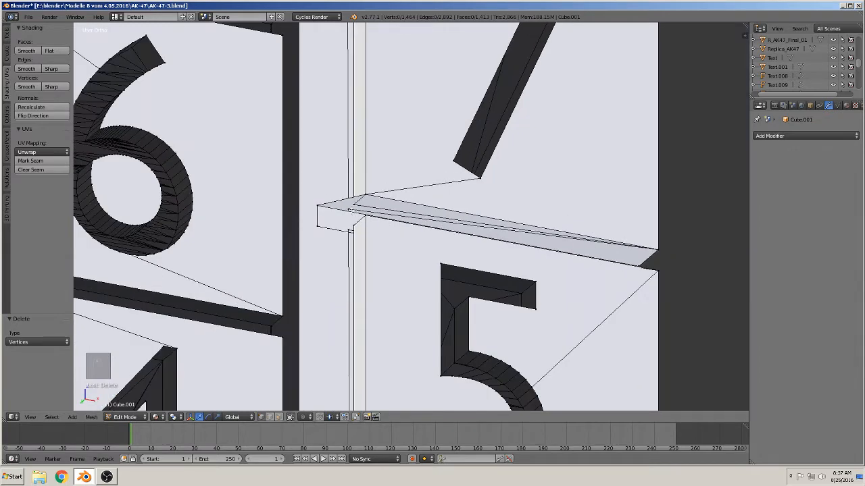
pyautogui.press('x')
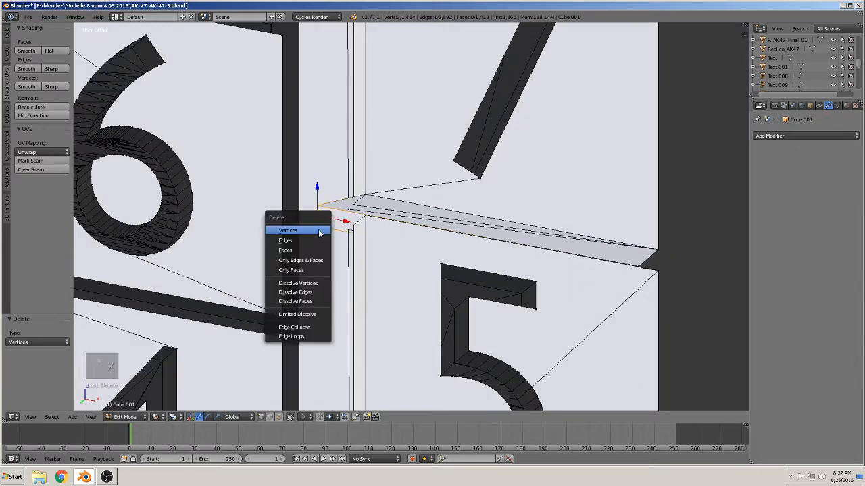
pyautogui.click(316, 232)
# Switch to edge selection and fill a face between the long and short open edges of the divider groove between 7 and 5
pyautogui.moveTo(316, 232); pyautogui.dragTo(416, 210, button='middle')
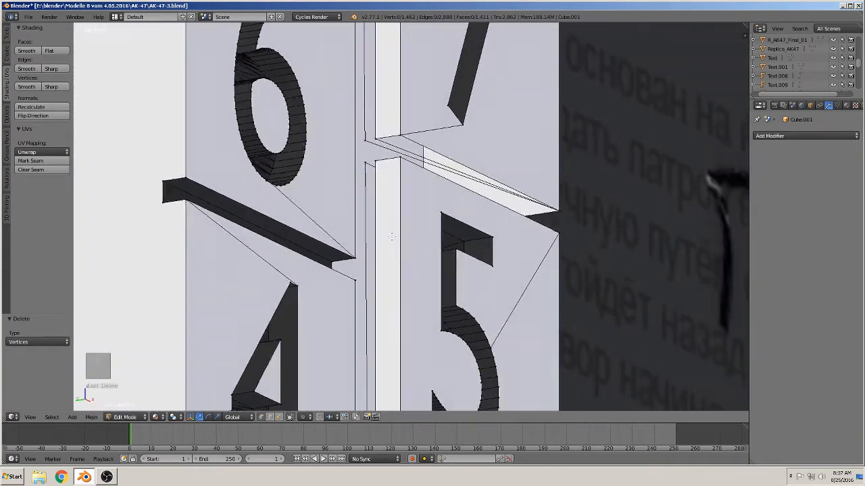
pyautogui.scroll(3, 443, 191)
pyautogui.moveTo(461, 175); pyautogui.dragTo(407, 215, button='middle')
pyautogui.press('Tab')
pyautogui.scroll(-5, 407, 216)
pyautogui.press('Tab')
pyautogui.scroll(10, 411, 194)
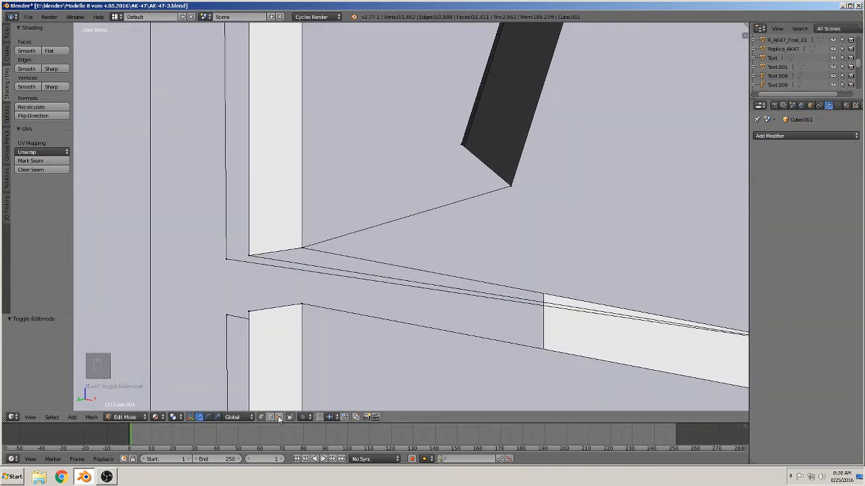
pyautogui.rightClick(321, 274)
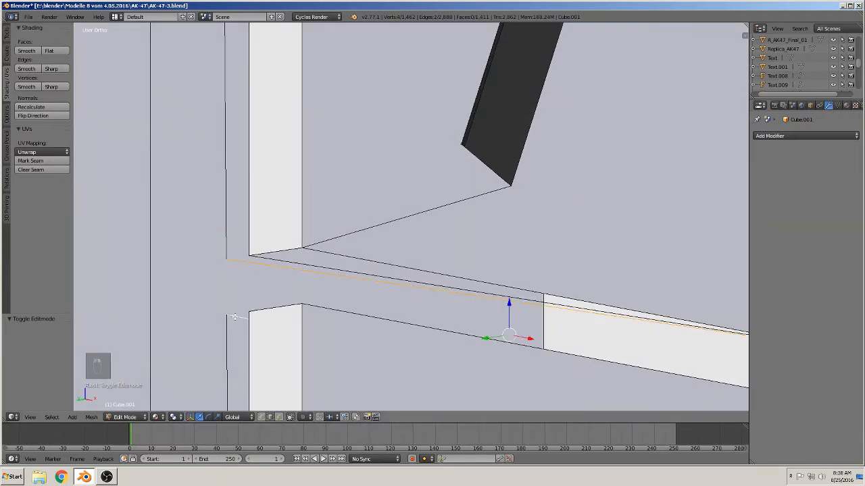
pyautogui.press('f')
# Select the vertical edge on the leaf's inner side beside the numeral 7, above the divider groove
pyautogui.scroll(-4, 234, 314)
pyautogui.moveTo(233, 299); pyautogui.dragTo(256, 261, button='middle')
pyautogui.rightClick(272, 209)
pyautogui.scroll(-4, 256, 206)
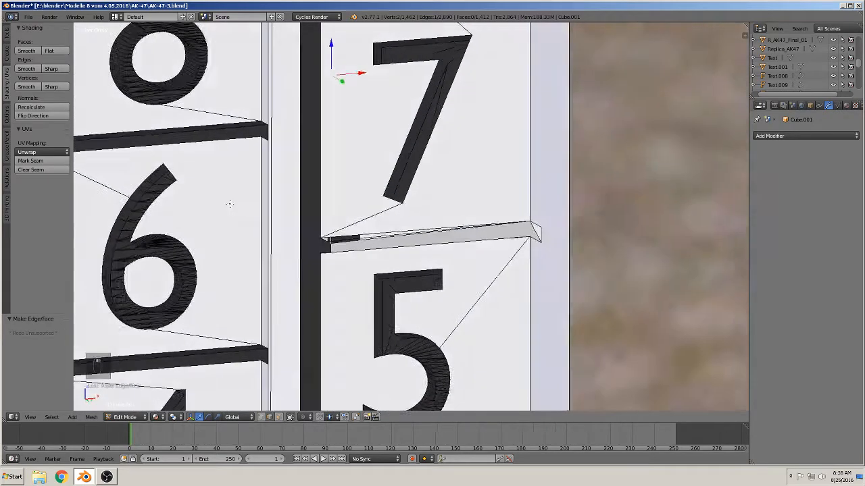
pyautogui.moveTo(229, 204); pyautogui.dragTo(248, 163, button='middle')
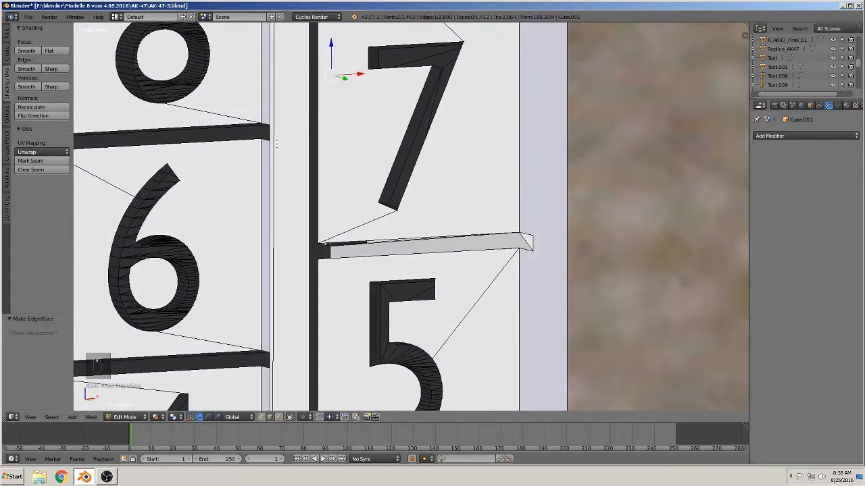
# Try to fill the centre channel between the even and odd number columns with a face
pyautogui.keyDown('shift'); pyautogui.rightClick(275, 143); pyautogui.keyUp('shift')
pyautogui.scroll(-3, 296, 202)
pyautogui.moveTo(296, 203); pyautogui.dragTo(387, 348, button='middle')
pyautogui.keyDown('shift'); pyautogui.rightClick(362, 176); pyautogui.keyUp('shift')
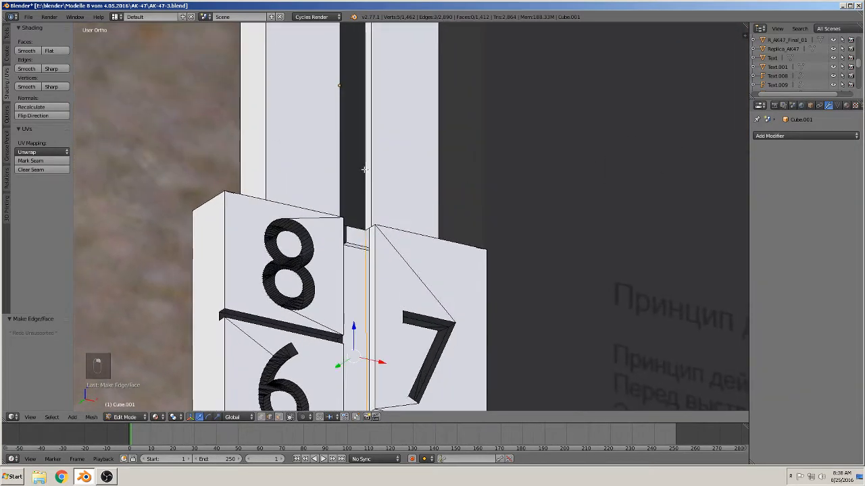
pyautogui.moveTo(362, 177); pyautogui.dragTo(315, 169, button='middle')
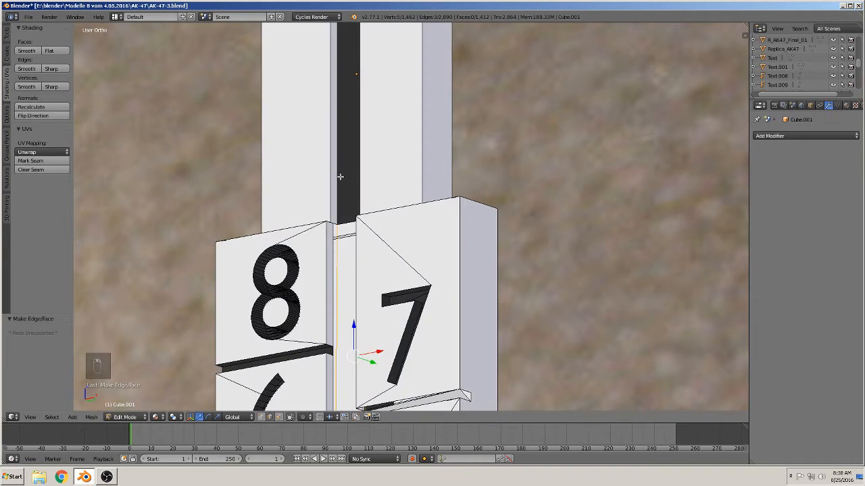
pyautogui.keyDown('shift'); pyautogui.rightClick(335, 173); pyautogui.keyUp('shift')
pyautogui.press('f')
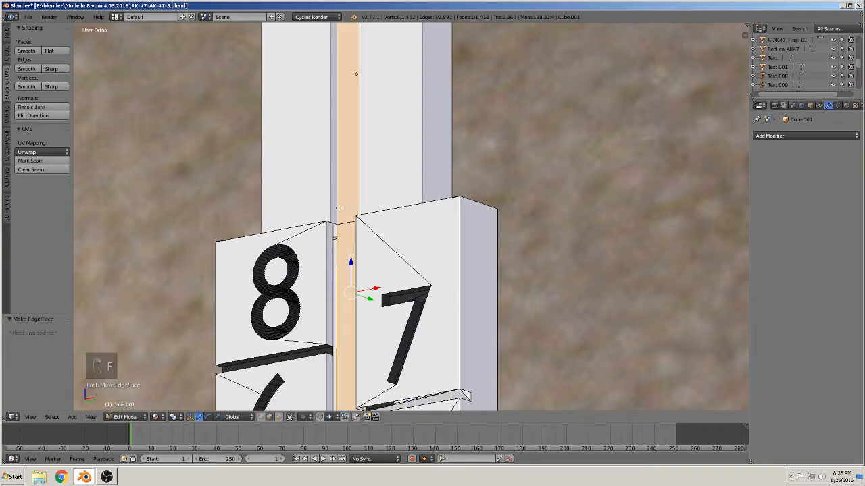
# Try to fill the narrow strip along the inner edge of the 8 column, leave Edit Mode and undo the fills
pyautogui.rightClick(337, 244)
pyautogui.keyDown('shift'); pyautogui.rightClick(328, 265); pyautogui.keyUp('shift')
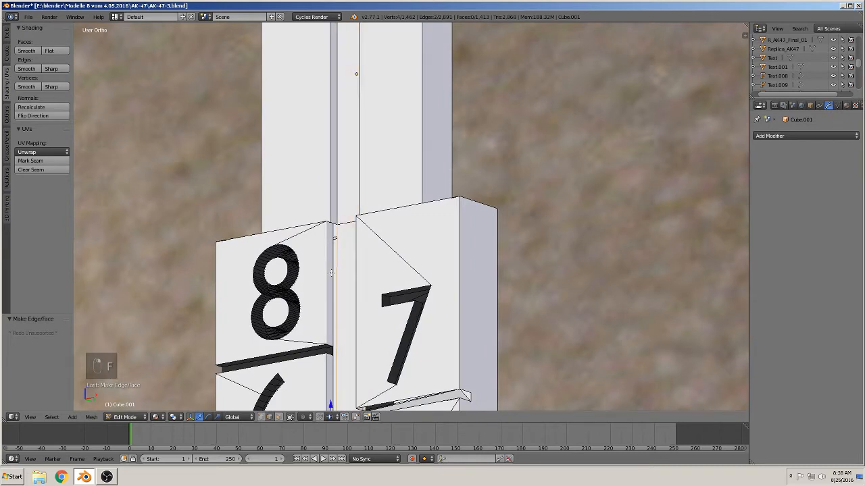
pyautogui.keyDown('shift'); pyautogui.rightClick(335, 263); pyautogui.keyUp('shift')
pyautogui.keyDown('shift'); pyautogui.rightClick(331, 264); pyautogui.keyUp('shift')
pyautogui.keyDown('shift'); pyautogui.rightClick(333, 263); pyautogui.keyUp('shift')
pyautogui.keyDown('shift'); pyautogui.rightClick(335, 264); pyautogui.keyUp('shift')
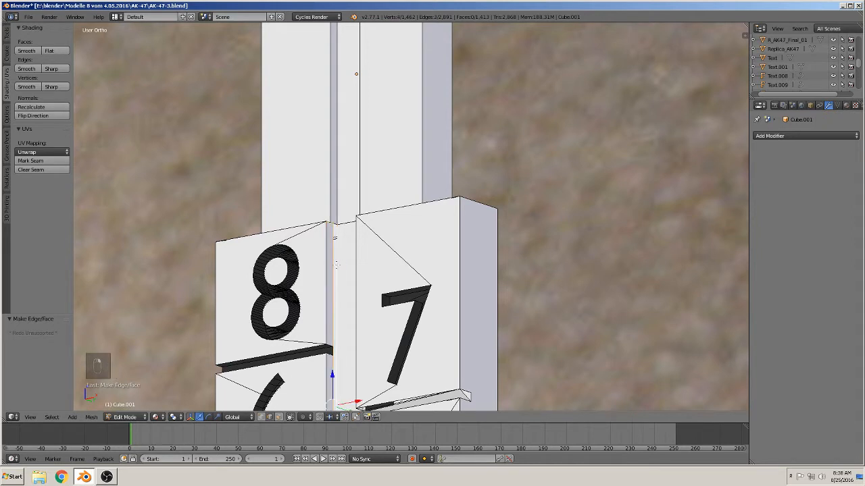
pyautogui.press('f')
pyautogui.scroll(-1, 338, 267)
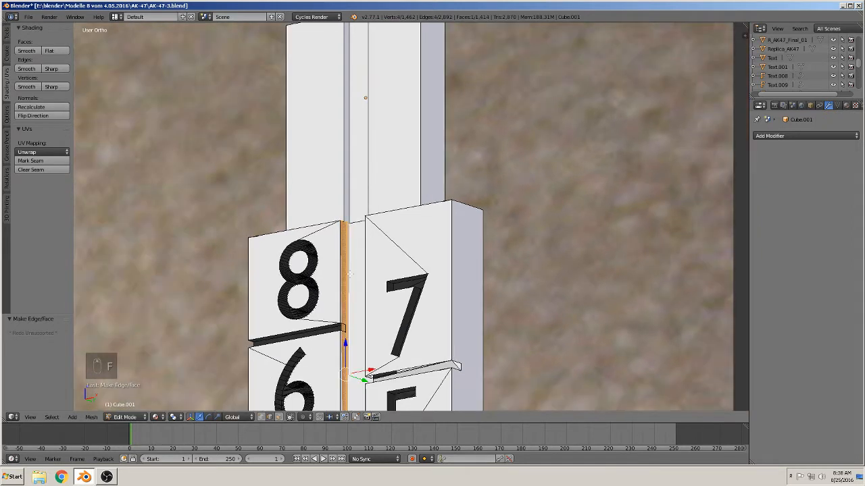
pyautogui.press('Tab')
pyautogui.hotkey('ctrl', 'z')
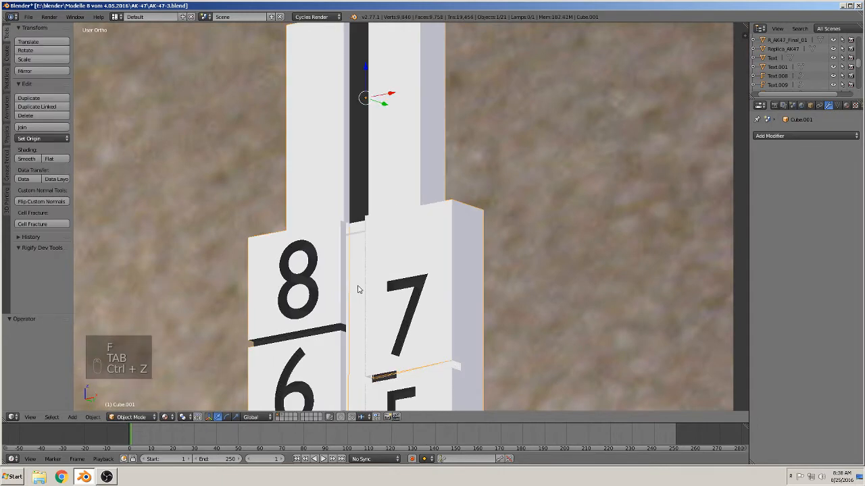
# Reselect the numbered plate Cube.001 and reopen its mesh in Edit Mode
pyautogui.keyDown('shift'); pyautogui.moveTo(383, 301); pyautogui.dragTo(493, 249, button='middle'); pyautogui.keyUp('shift')
pyautogui.keyDown('shift'); pyautogui.moveTo(443, 331); pyautogui.dragTo(440, 273, button='middle'); pyautogui.keyUp('shift')
pyautogui.scroll(3, 426, 202)
pyautogui.moveTo(417, 188); pyautogui.dragTo(387, 160, button='middle')
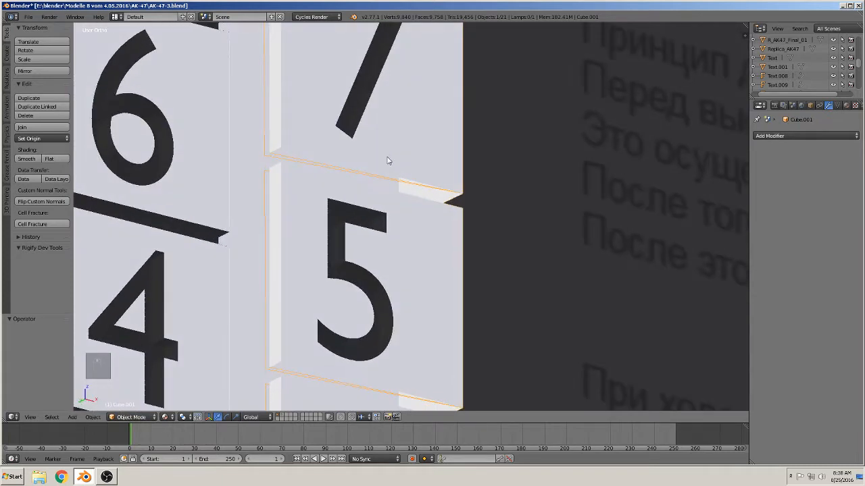
pyautogui.scroll(4, 358, 168)
pyautogui.rightClick(328, 139)
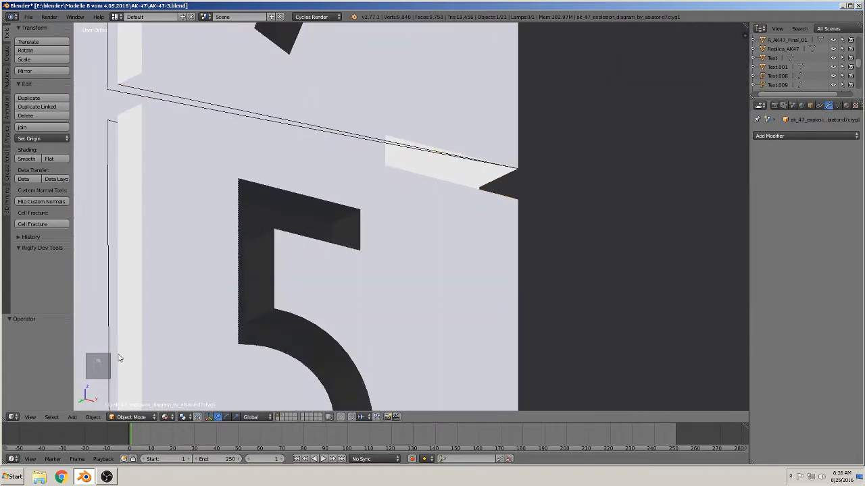
pyautogui.press('Tab')
pyautogui.press('Tab')
pyautogui.press('Tab')
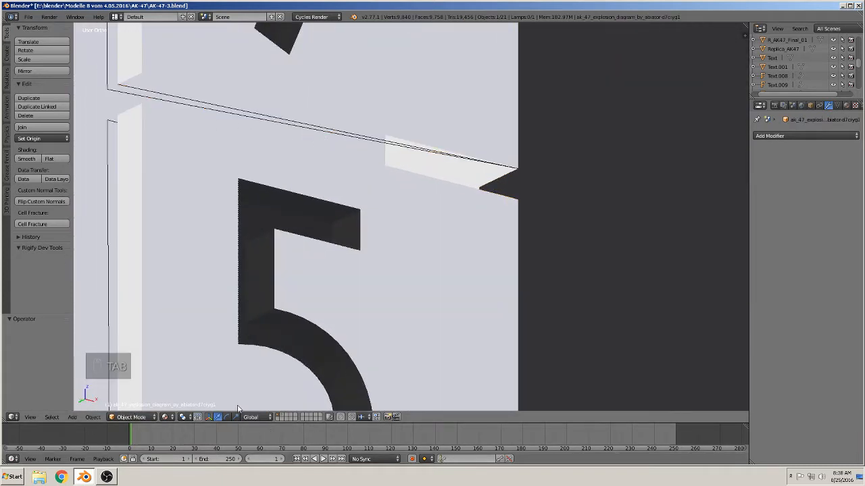
pyautogui.rightClick(218, 160)
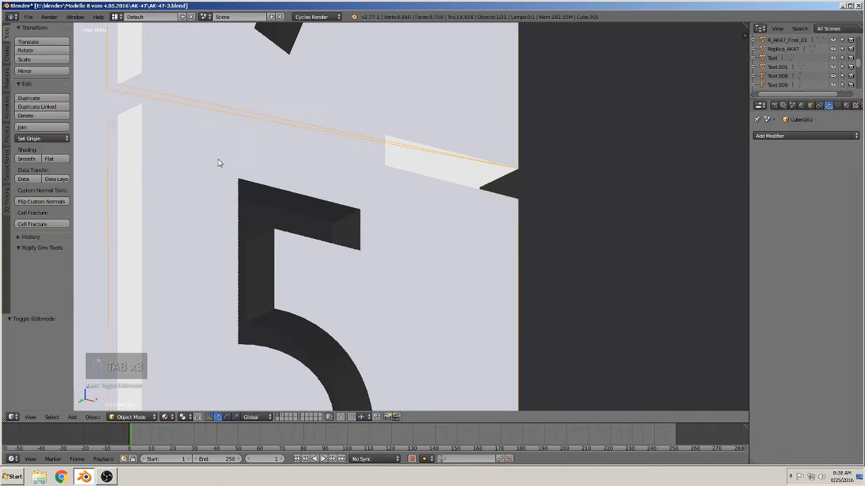
pyautogui.press('Tab')
pyautogui.press('Tab')
# Fill the open dividing groove between the 7 and the 5 with a face spanning its two long edges
pyautogui.keyDown('shift'); pyautogui.moveTo(216, 284); pyautogui.dragTo(309, 285, button='middle'); pyautogui.keyUp('shift')
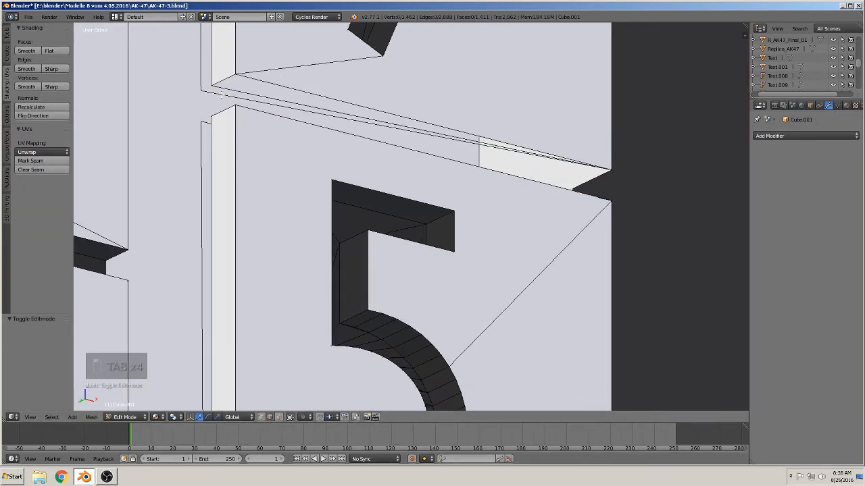
pyautogui.rightClick(221, 95)
pyautogui.keyDown('shift'); pyautogui.rightClick(208, 124); pyautogui.keyUp('shift')
pyautogui.press('f')
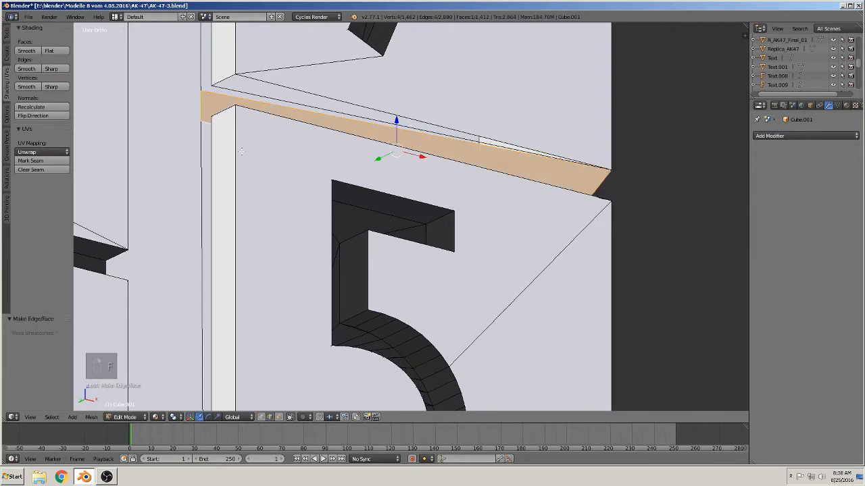
# Fill the open dividing groove between the 5 and the 3 with a face
pyautogui.scroll(-2, 364, 203)
pyautogui.keyDown('shift'); pyautogui.moveTo(324, 318); pyautogui.dragTo(365, 145, button='middle'); pyautogui.keyUp('shift')
pyautogui.rightClick(321, 220)
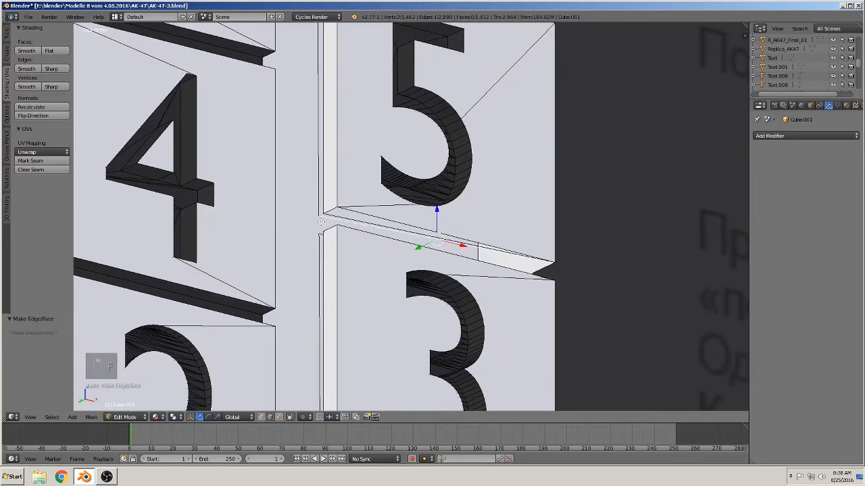
pyautogui.keyDown('shift'); pyautogui.rightClick(320, 233); pyautogui.keyUp('shift')
pyautogui.keyDown('shift'); pyautogui.rightClick(320, 235); pyautogui.keyUp('shift')
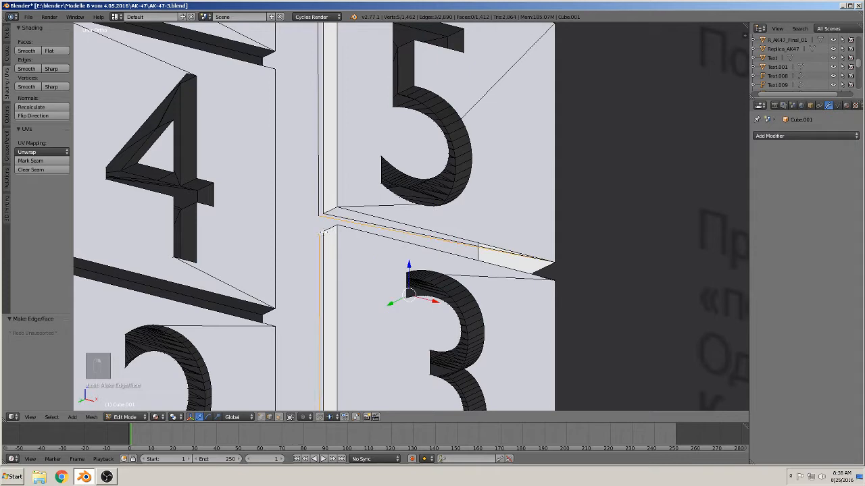
pyautogui.keyDown('shift'); pyautogui.rightClick(322, 233); pyautogui.keyUp('shift')
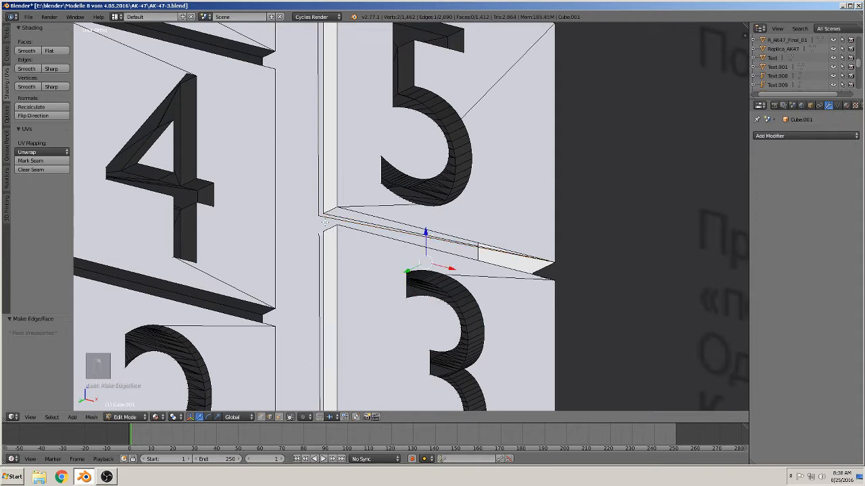
pyautogui.keyDown('shift'); pyautogui.rightClick(323, 216); pyautogui.keyUp('shift')
pyautogui.press('f')
# Fill the open dividing groove between the 3 and the 1 with a face
pyautogui.keyDown('shift'); pyautogui.moveTo(322, 216); pyautogui.dragTo(356, 161, button='middle'); pyautogui.keyUp('shift')
pyautogui.scroll(2, 356, 162)
pyautogui.moveTo(353, 280); pyautogui.dragTo(358, 297, button='middle')
pyautogui.rightClick(294, 332)
pyautogui.keyDown('shift'); pyautogui.rightClick(295, 346); pyautogui.keyUp('shift')
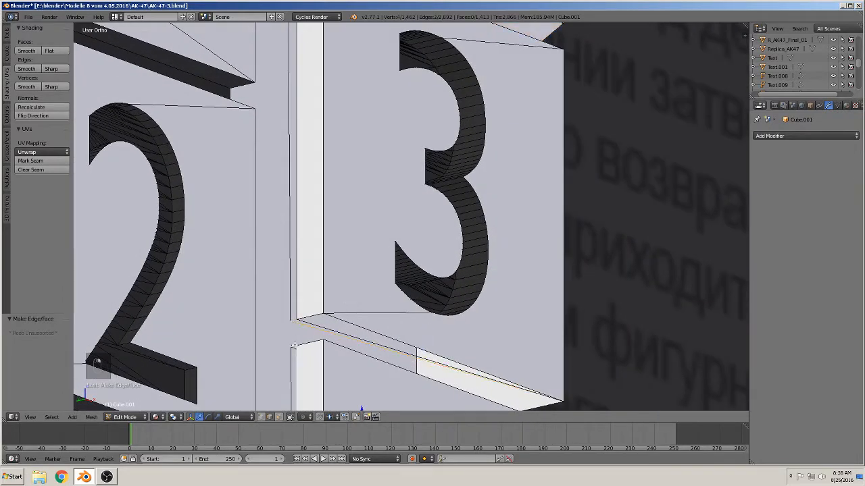
pyautogui.keyDown('shift'); pyautogui.rightClick(294, 348); pyautogui.keyUp('shift')
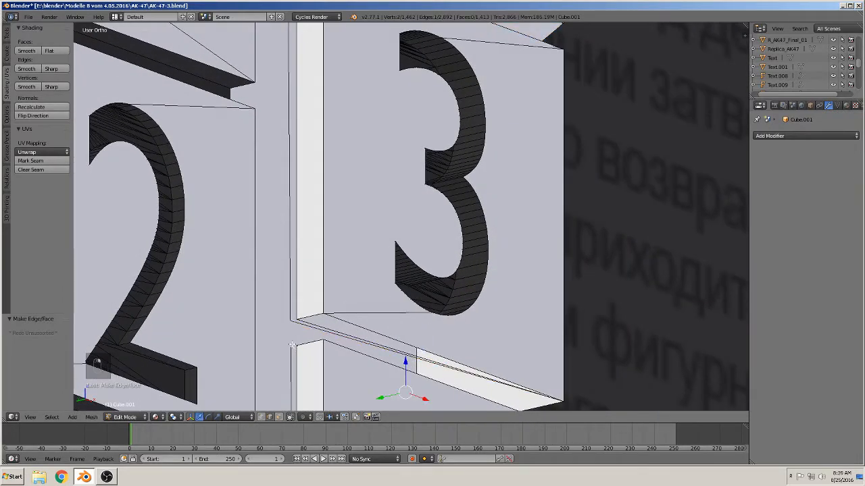
pyautogui.keyDown('shift'); pyautogui.rightClick(295, 323); pyautogui.keyUp('shift')
pyautogui.press('f')
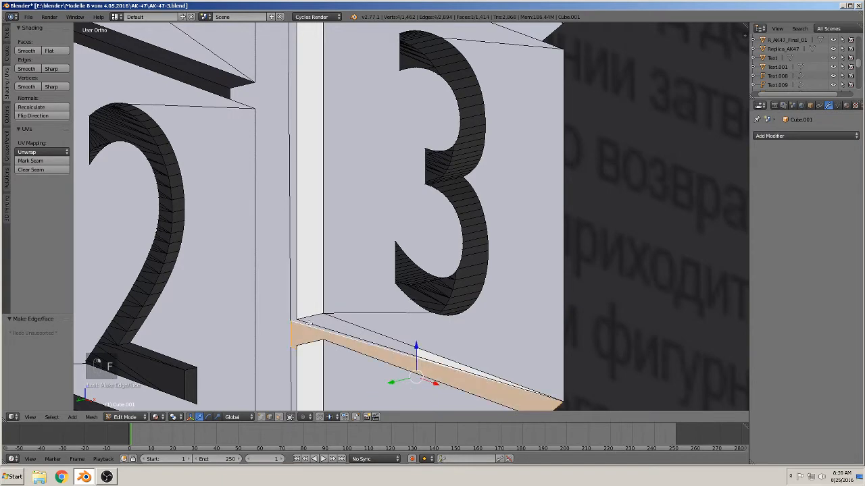
# Try to fill the dividing groove below the 1 with a face, and undo that fill
pyautogui.keyDown('shift'); pyautogui.moveTo(307, 326); pyautogui.dragTo(346, 81, button='middle'); pyautogui.keyUp('shift')
pyautogui.moveTo(340, 111); pyautogui.dragTo(354, 122, button='middle')
pyautogui.scroll(-3, 402, 290)
pyautogui.scroll(-2, 412, 343)
pyautogui.keyDown('shift'); pyautogui.moveTo(413, 343); pyautogui.dragTo(383, 255, button='middle'); pyautogui.keyUp('shift')
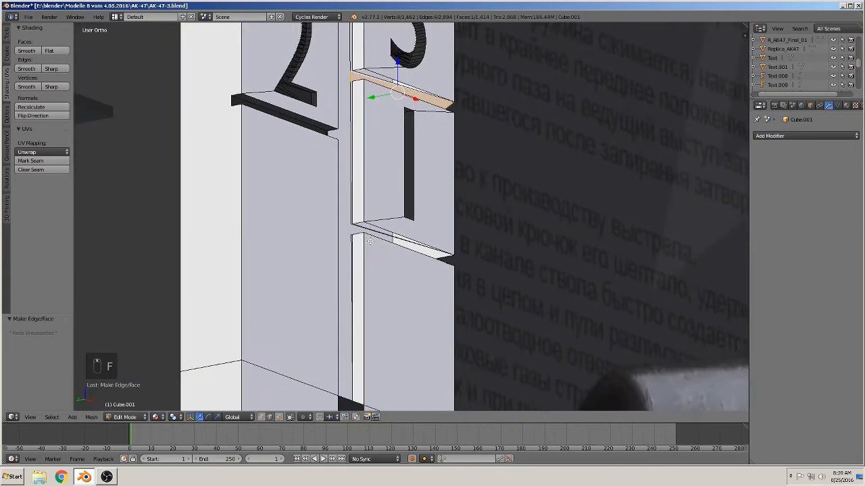
pyautogui.scroll(7, 383, 255)
pyautogui.rightClick(327, 288)
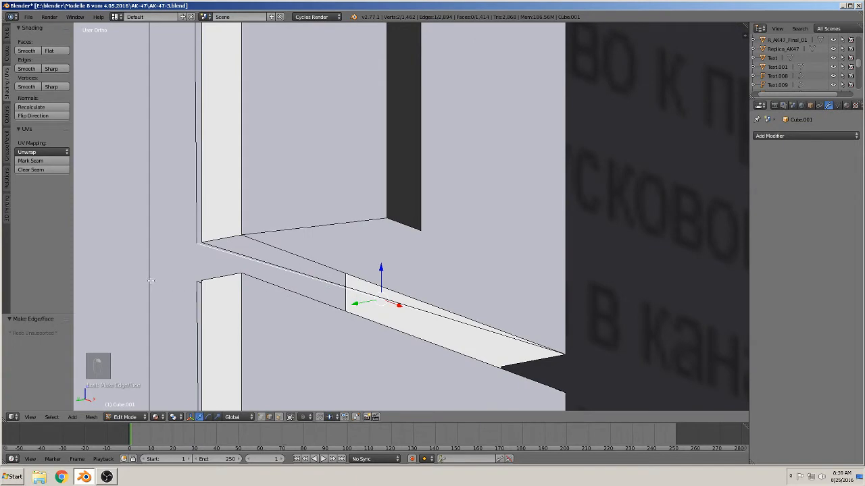
pyautogui.keyDown('shift'); pyautogui.rightClick(193, 275); pyautogui.keyUp('shift')
pyautogui.scroll(-5, 197, 277)
pyautogui.moveTo(198, 278); pyautogui.dragTo(365, 207, button='middle')
pyautogui.press('f')
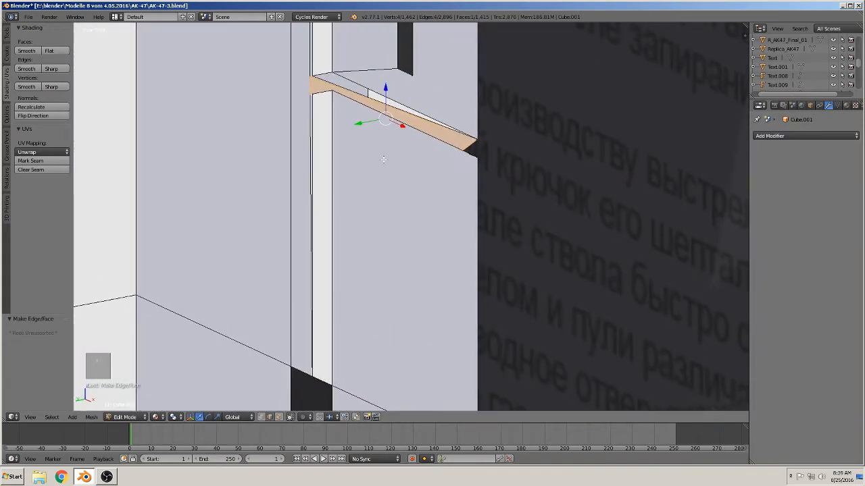
pyautogui.hotkey('ctrl', 'z')
# Fill the upper side wall of the groove below the 1 with a face between its two long edges
pyautogui.moveTo(383, 158); pyautogui.dragTo(370, 133, button='middle')
pyautogui.scroll(1, 373, 133)
pyautogui.rightClick(379, 130)
pyautogui.keyDown('shift'); pyautogui.rightClick(380, 117); pyautogui.keyUp('shift')
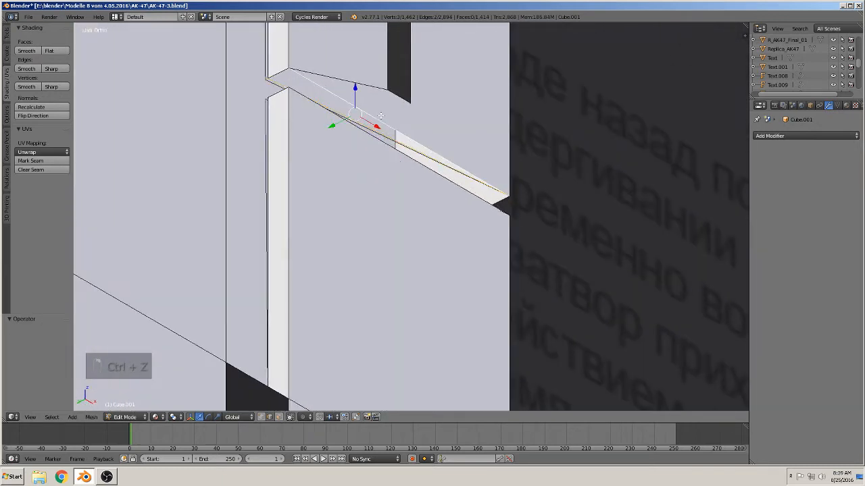
# Fill the lower side wall of the groove below the 1 with a face between its two long edges
pyautogui.rightClick(392, 140)
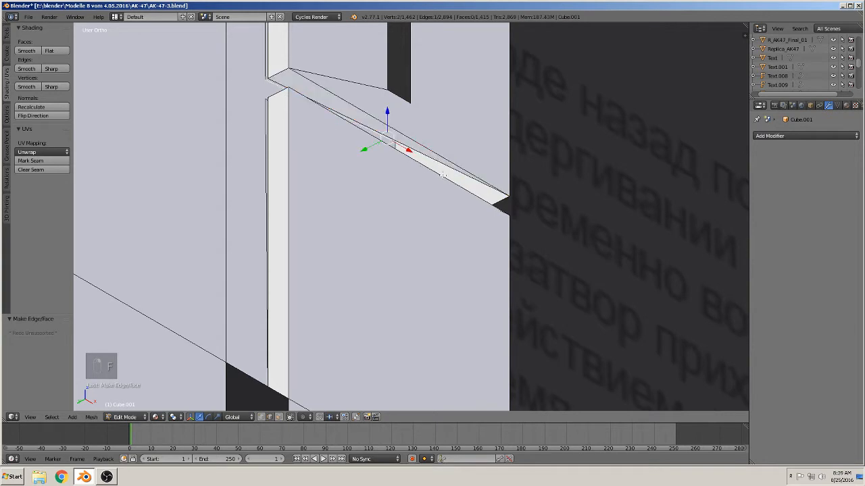
pyautogui.keyDown('shift'); pyautogui.rightClick(443, 175); pyautogui.keyUp('shift')
pyautogui.moveTo(444, 175); pyautogui.dragTo(412, 198, button='middle')
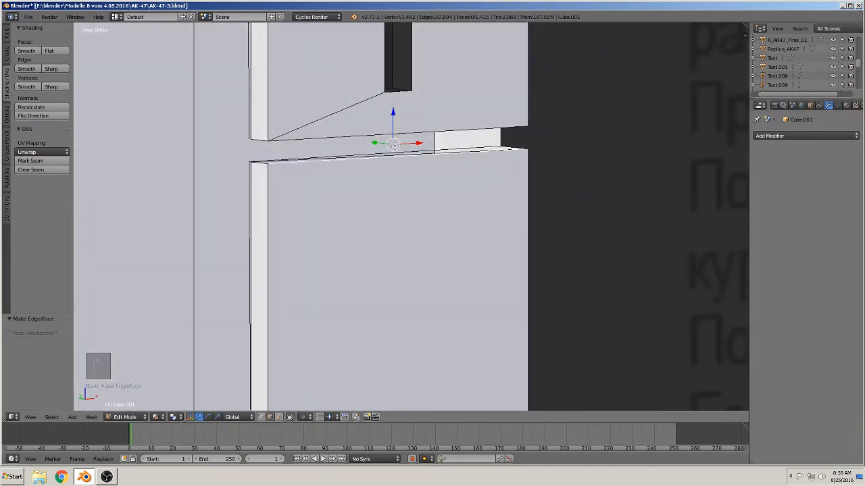
pyautogui.rightClick(398, 150)
pyautogui.keyDown('shift'); pyautogui.rightClick(407, 154); pyautogui.keyUp('shift')
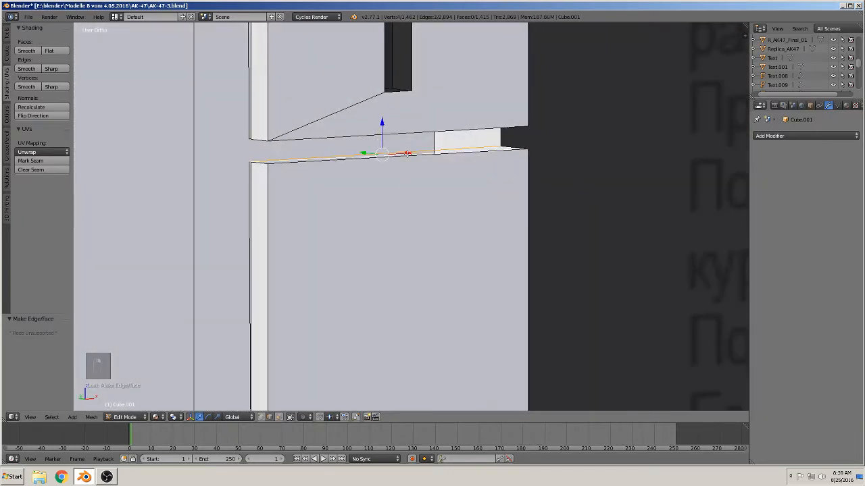
pyautogui.press('f')
# Try to span the groove below the 1 with another face, and undo it
pyautogui.moveTo(407, 154); pyautogui.dragTo(373, 130, button='middle')
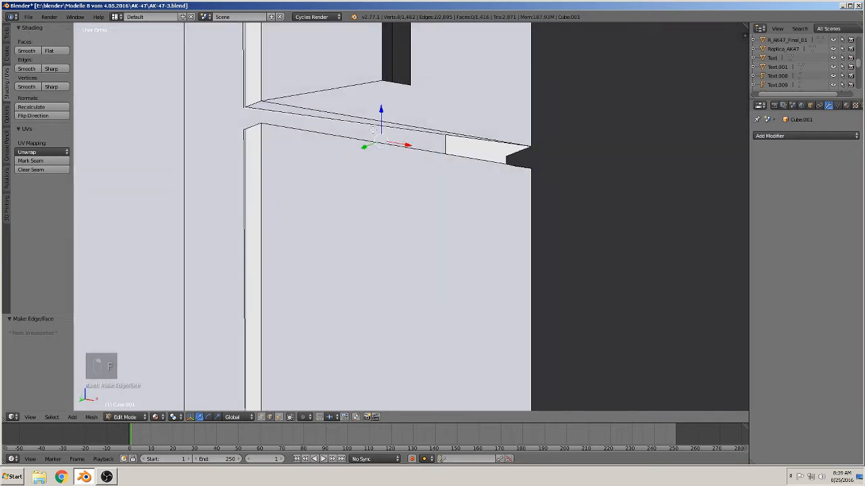
pyautogui.press('f')
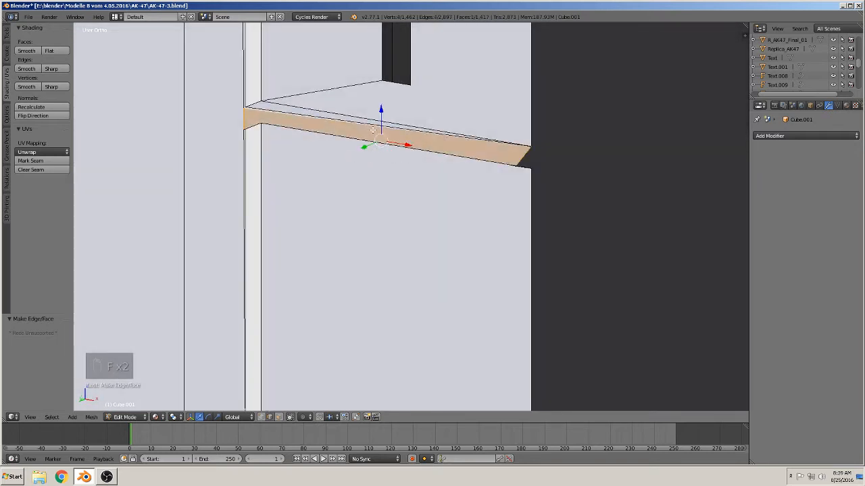
pyautogui.hotkey('ctrl', 'z')
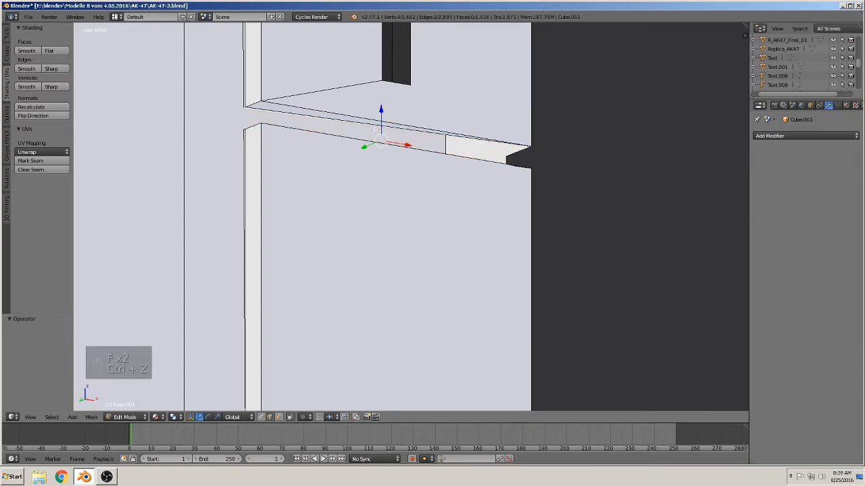
# Select the edge loop below the 1, return to Object Mode and check the numbered plate against the reference photo
pyautogui.scroll(-7, 400, 221)
pyautogui.keyDown('shift'); pyautogui.moveTo(401, 311); pyautogui.dragTo(395, 224, button='middle'); pyautogui.keyUp('shift')
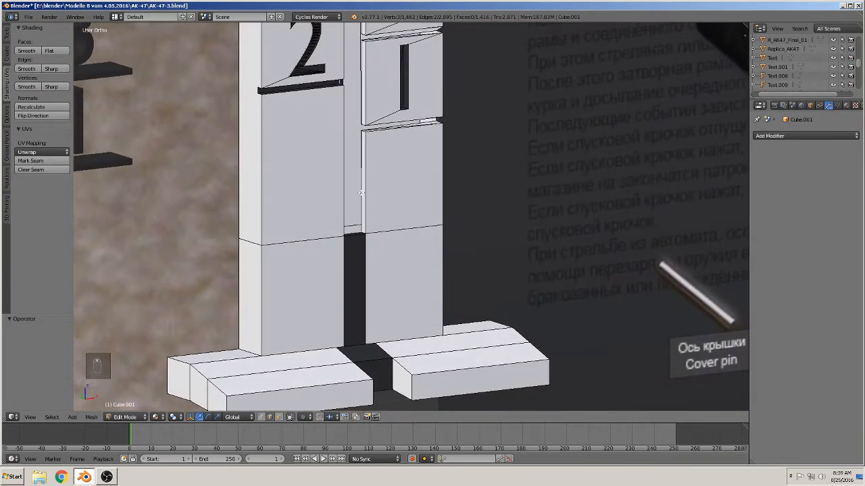
pyautogui.keyDown('alt'); pyautogui.rightClick(363, 185); pyautogui.keyUp('alt')
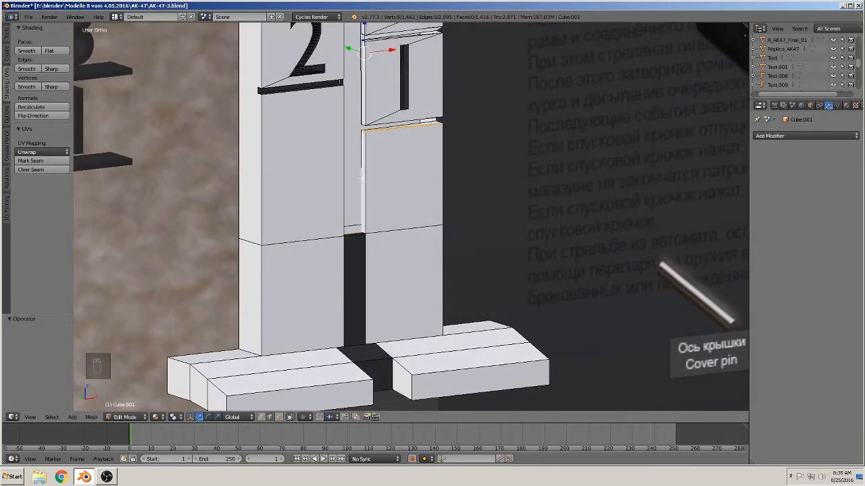
pyautogui.moveTo(362, 177); pyautogui.dragTo(408, 379, button='middle')
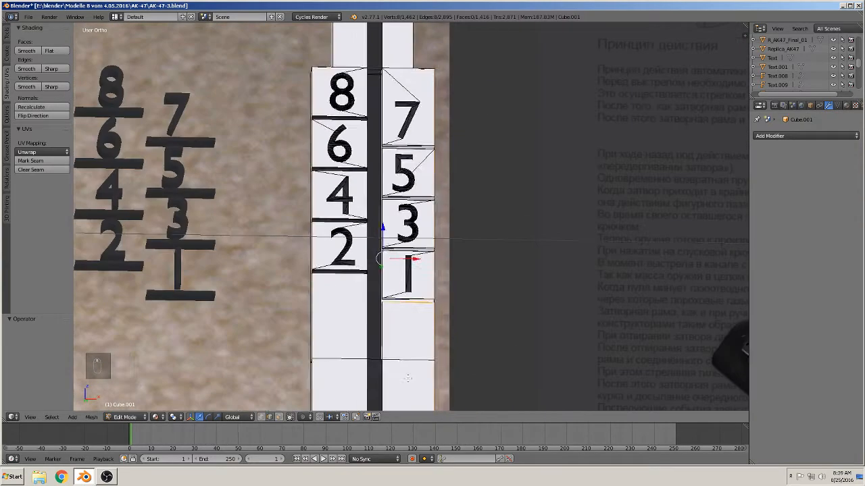
pyautogui.press('Tab')
pyautogui.moveTo(482, 270); pyautogui.dragTo(347, 292, button='middle')
pyautogui.keyDown('shift'); pyautogui.moveTo(385, 232); pyautogui.dragTo(374, 308, button='middle'); pyautogui.keyUp('shift')
pyautogui.scroll(4, 397, 284)
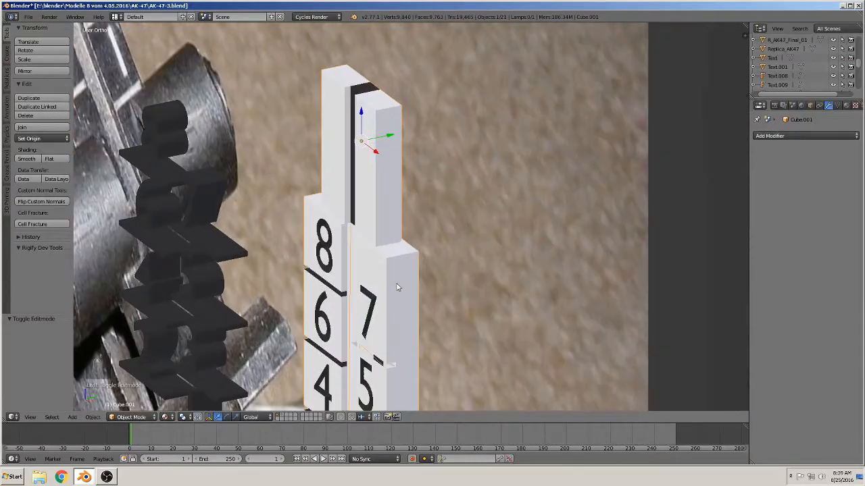
pyautogui.scroll(-6, 397, 287)
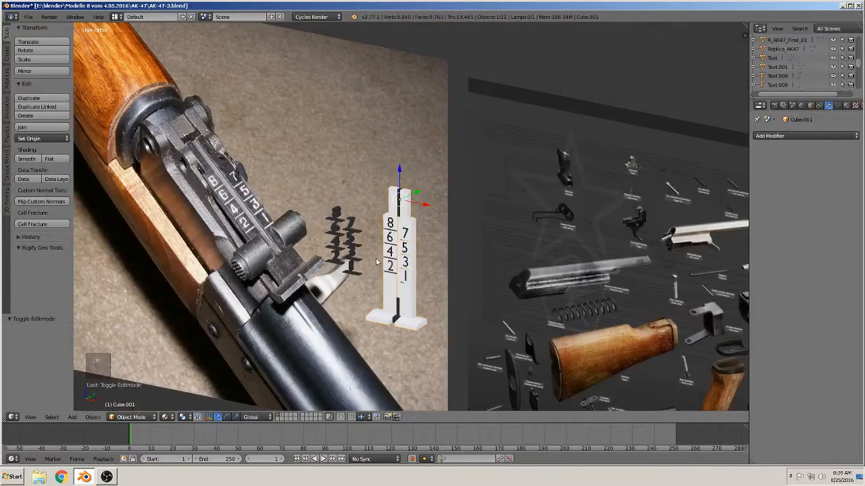
# Move the black helper text object beside the numbered plate to the second layer
pyautogui.rightClick(356, 254)
pyautogui.press('m')
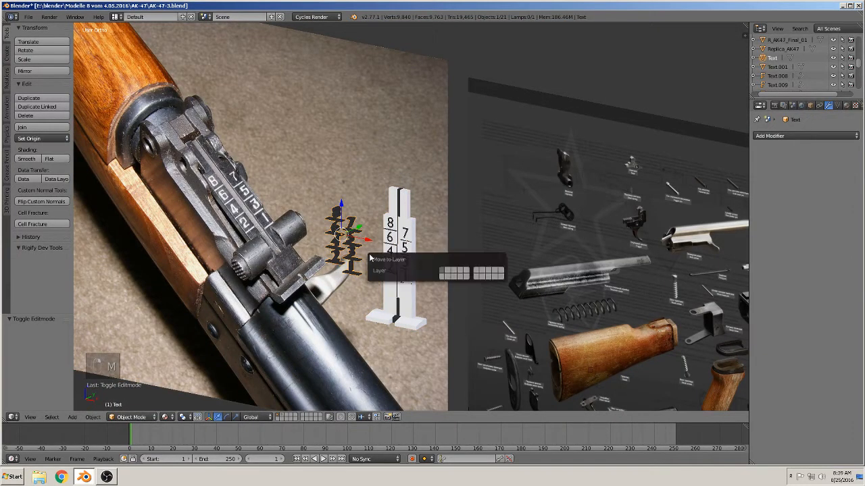
pyautogui.click(448, 273)
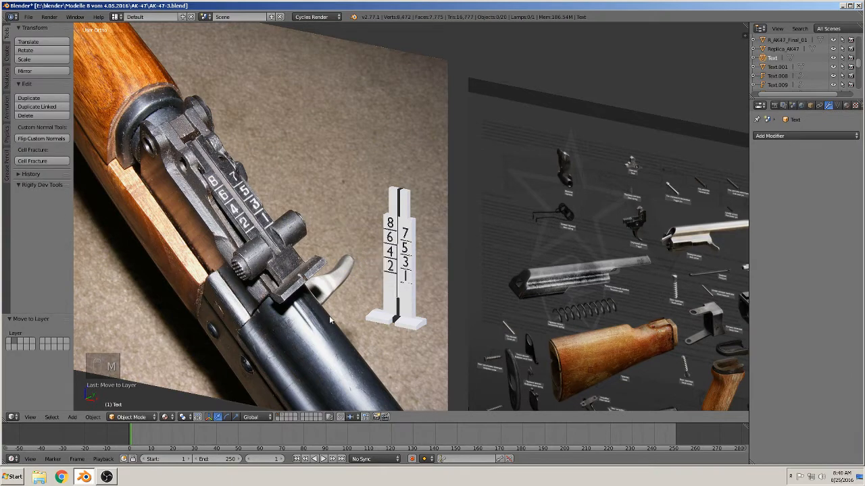
# Switch to the front view and place the 3D cursor on the base of the rear sight in the reference photo
pyautogui.press('KP_1')
pyautogui.scroll(3, 325, 292)
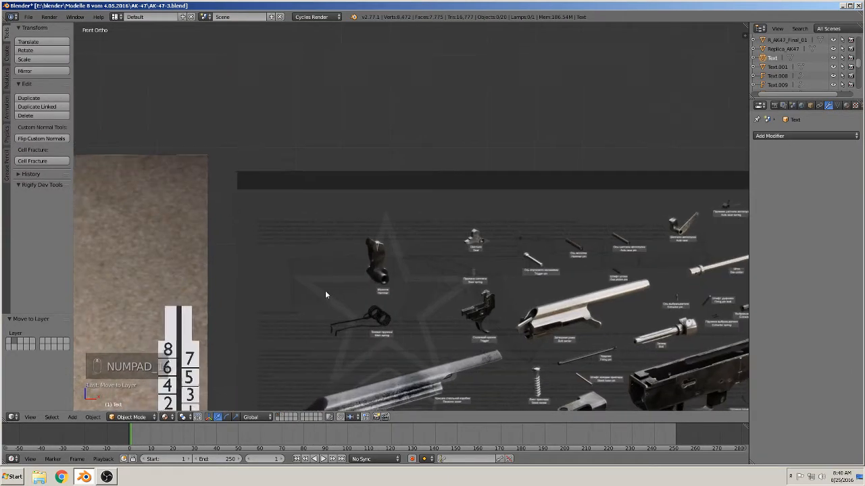
pyautogui.scroll(-4, 496, 175)
pyautogui.scroll(5, 273, 270)
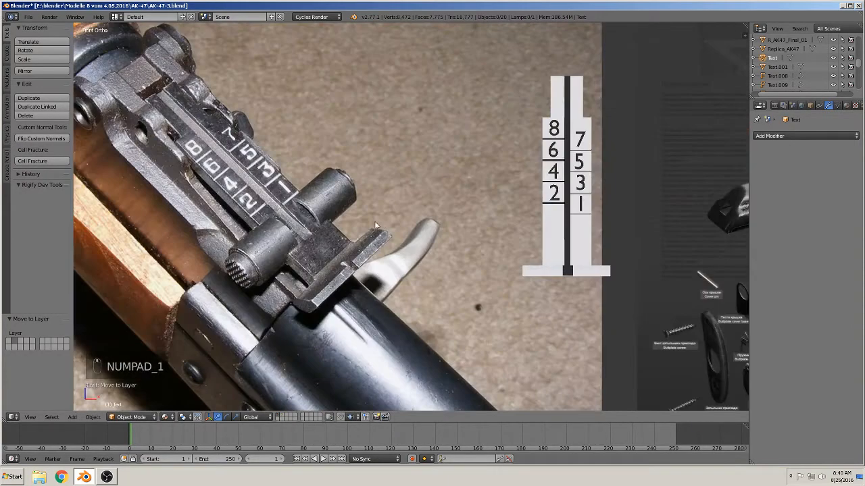
pyautogui.scroll(2, 98, 174)
pyautogui.keyDown('shift'); pyautogui.moveTo(97, 174); pyautogui.dragTo(216, 215, button='middle'); pyautogui.keyUp('shift')
pyautogui.scroll(-3, 216, 215)
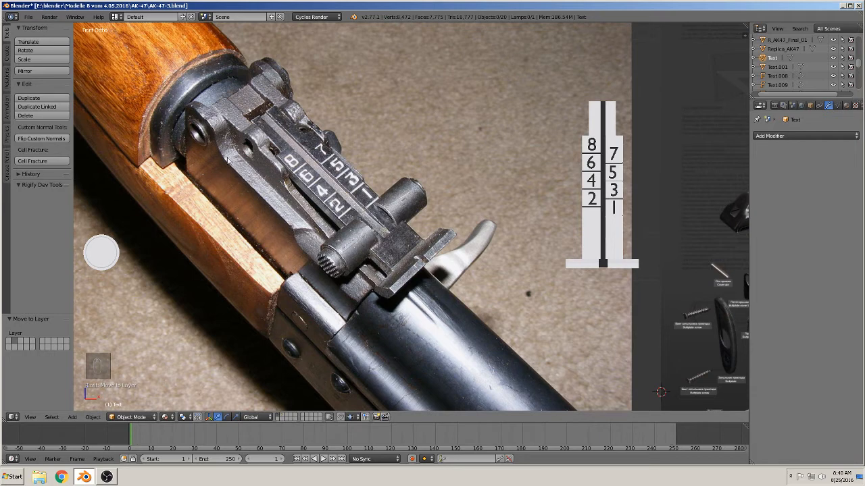
pyautogui.click(78, 419)
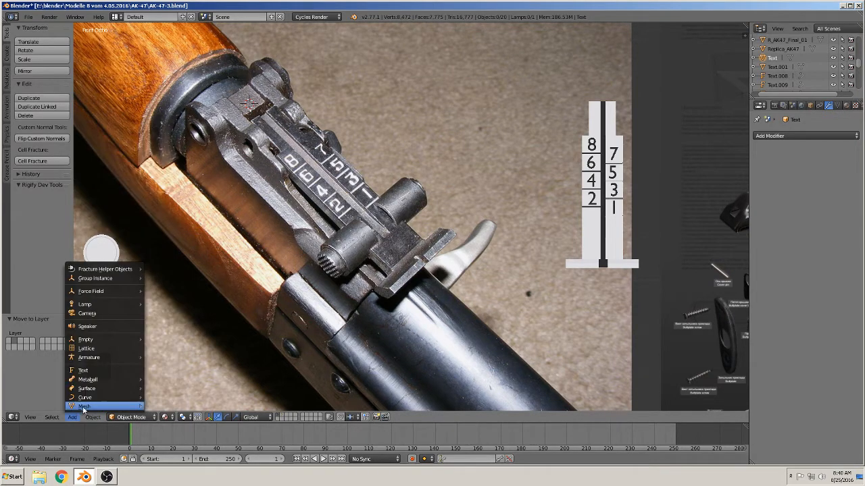
pyautogui.moveTo(84, 406)
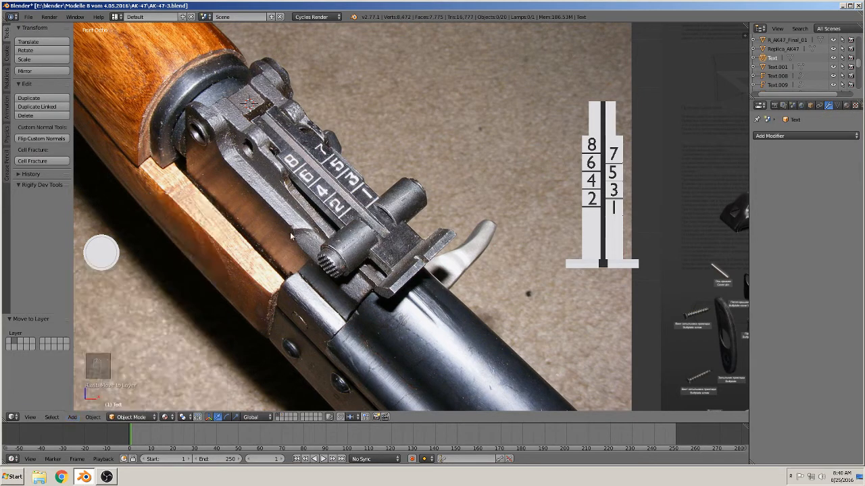
pyautogui.scroll(-3, 233, 320)
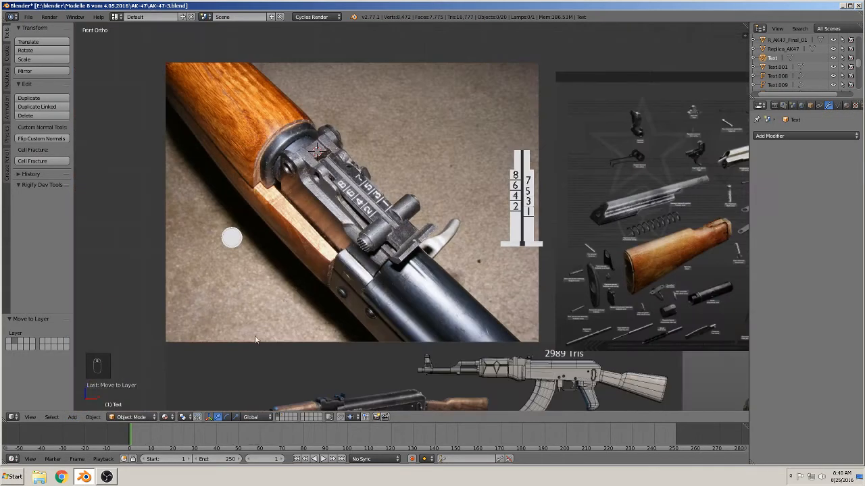
# Add a cube at the 3D cursor scaled to about 0.033, and move it 0.185 along X clear of the rear sight
pyautogui.click(71, 417)
pyautogui.moveTo(83, 406)
pyautogui.click(164, 210)
pyautogui.press('s')
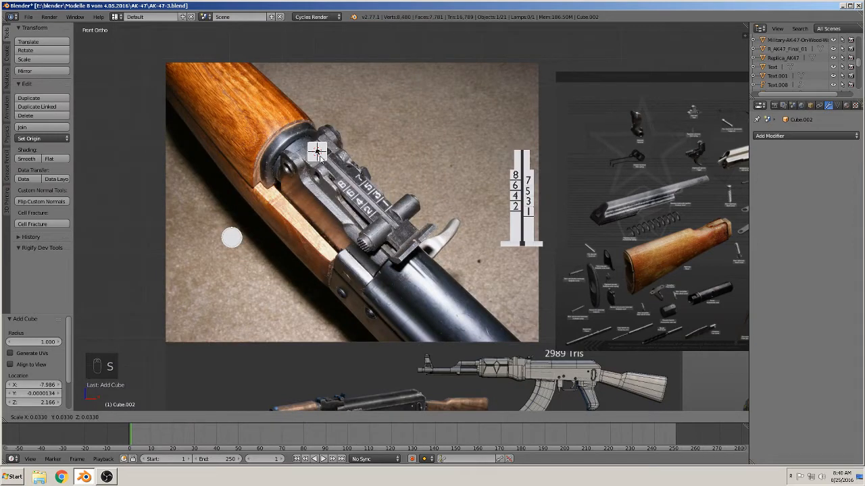
pyautogui.click(324, 155)
pyautogui.press('g')
pyautogui.press('x')
pyautogui.click(385, 155)
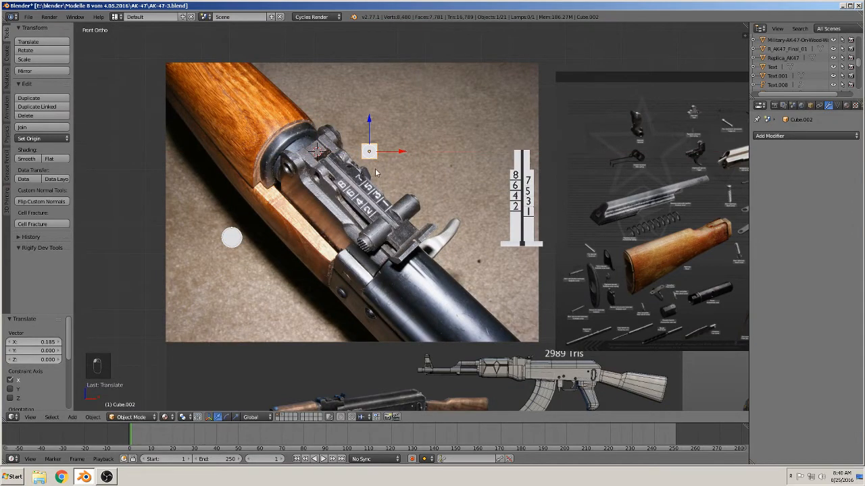
# Duplicate the small cube with an offset of -0.057 in X and -0.324 in Z, and scale the copy by 4.37
pyautogui.scroll(2, 341, 196)
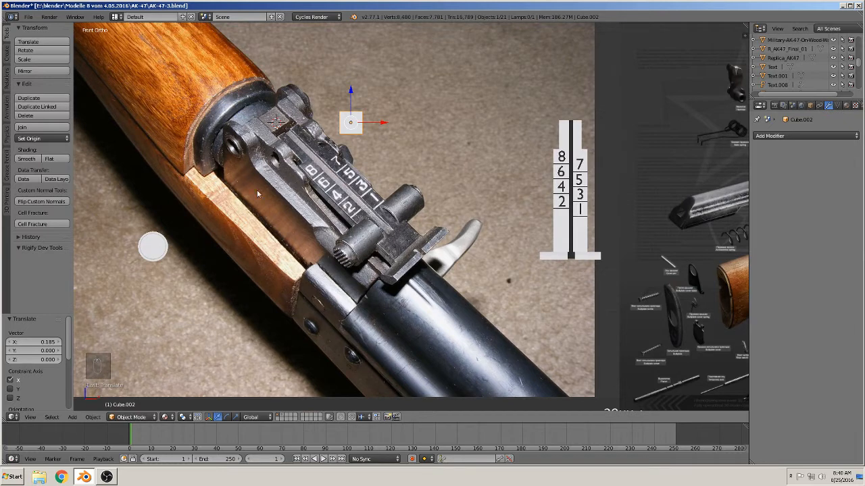
pyautogui.click(256, 315)
pyautogui.hotkey('shift', 'd')
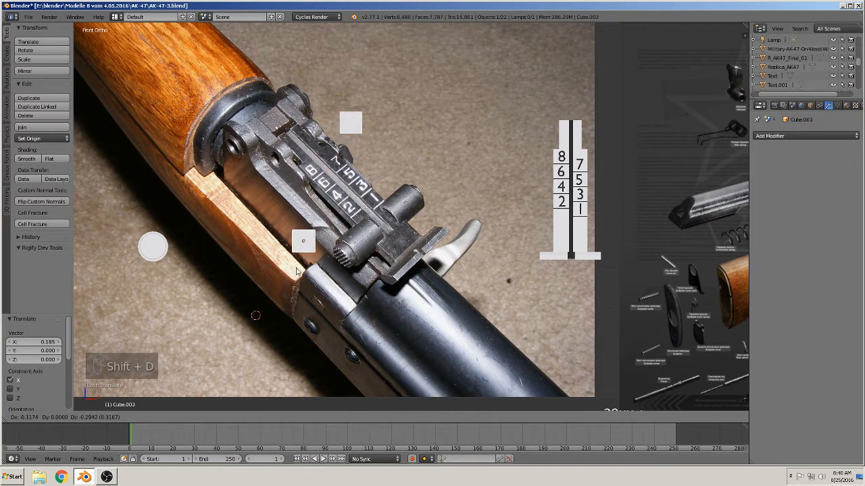
pyautogui.click(333, 262)
pyautogui.press('s')
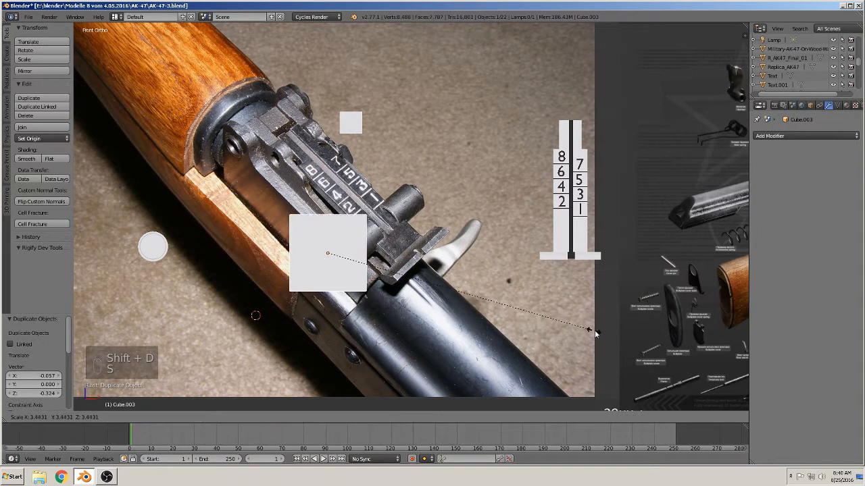
pyautogui.click(666, 354)
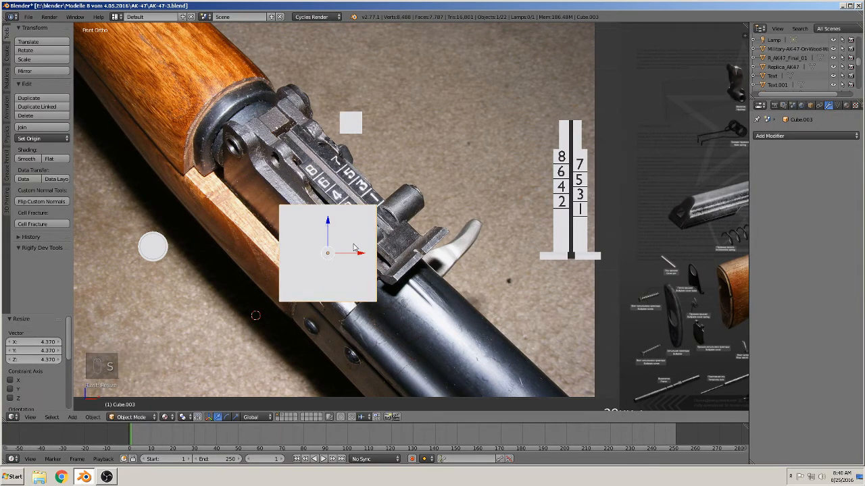
# Stretch the enlarged cube along X into a wide block and lower it along Z by 0.188 and another 0.069
pyautogui.press('s')
pyautogui.press('x')
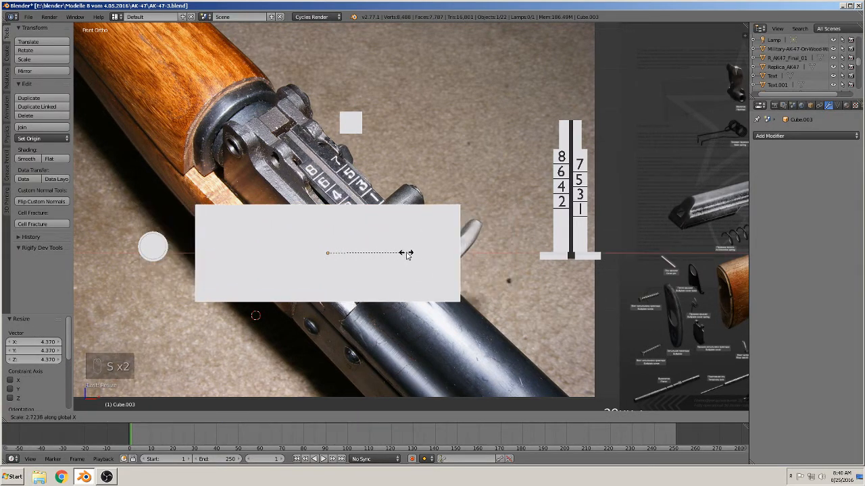
pyautogui.click(392, 253)
pyautogui.moveTo(332, 212); pyautogui.dragTo(347, 305)
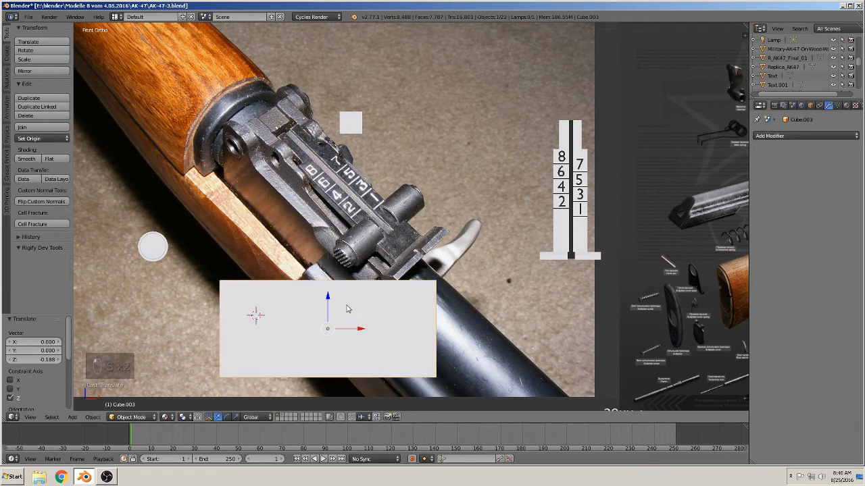
pyautogui.keyDown('shift'); pyautogui.moveTo(347, 304); pyautogui.dragTo(360, 156, button='middle'); pyautogui.keyUp('shift')
pyautogui.moveTo(336, 170); pyautogui.dragTo(337, 203)
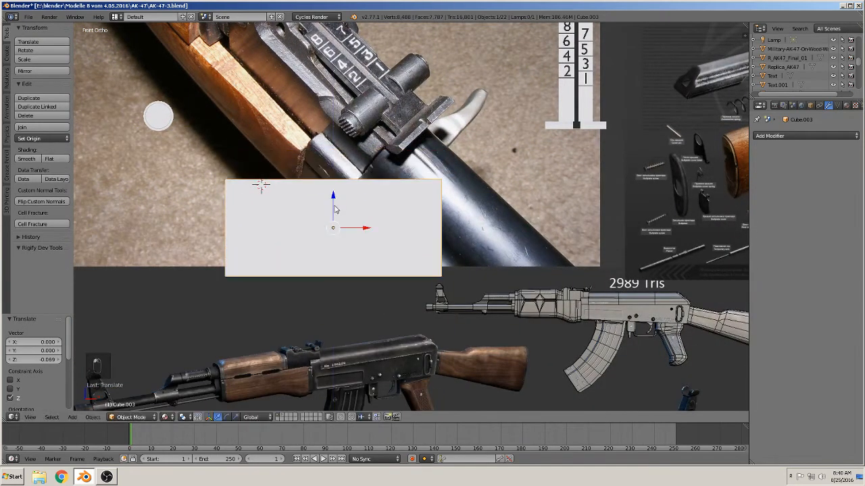
# Narrow the wide block along X by a factor of 0.938
pyautogui.scroll(-2, 341, 186)
pyautogui.press('s')
pyautogui.press('x')
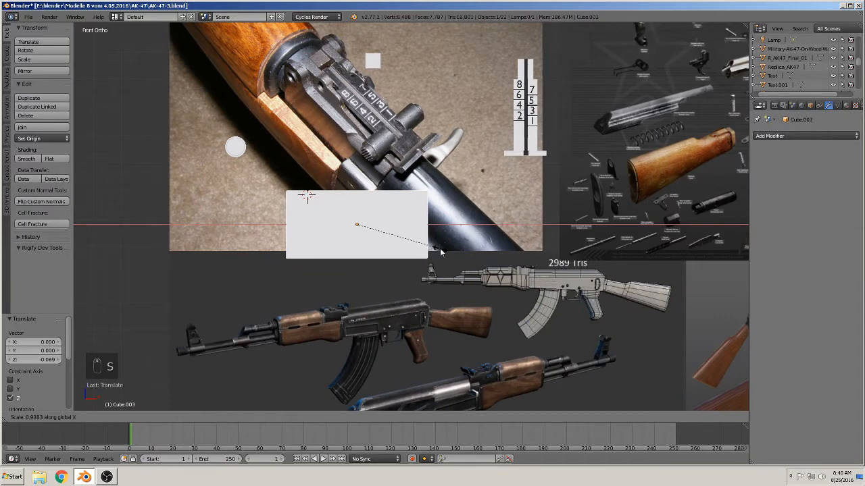
pyautogui.click(443, 252)
pyautogui.scroll(2, 387, 244)
pyautogui.keyDown('shift'); pyautogui.moveTo(356, 227); pyautogui.dragTo(353, 266, button='middle'); pyautogui.keyUp('shift')
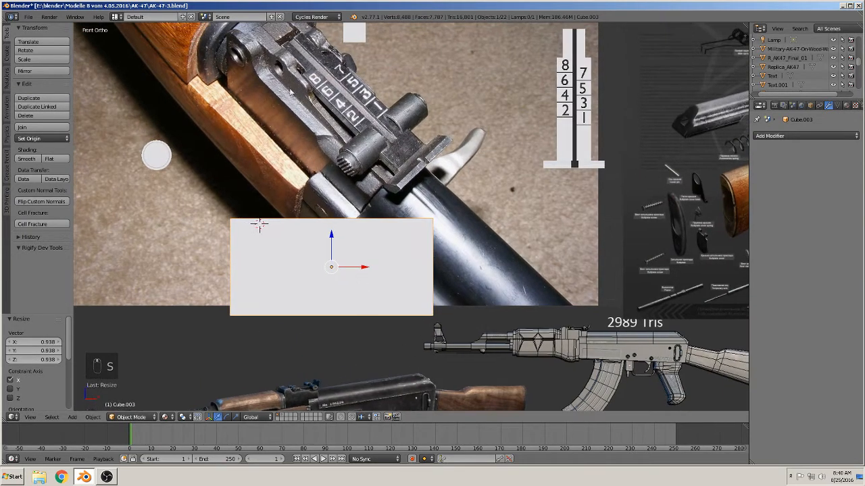
pyautogui.keyDown('shift'); pyautogui.moveTo(258, 72); pyautogui.dragTo(258, 113, button='middle'); pyautogui.keyUp('shift')
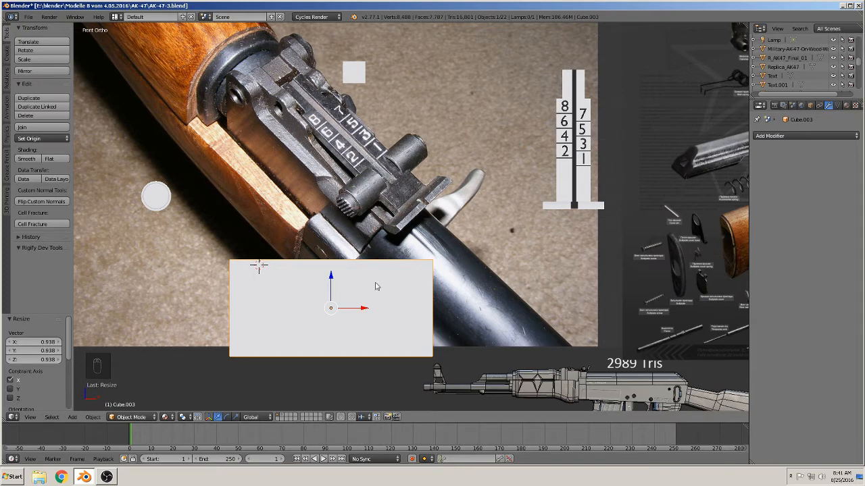
# Cut six evenly spaced horizontal edge loops into the block without sliding them, and return to Object Mode
pyautogui.press('Tab')
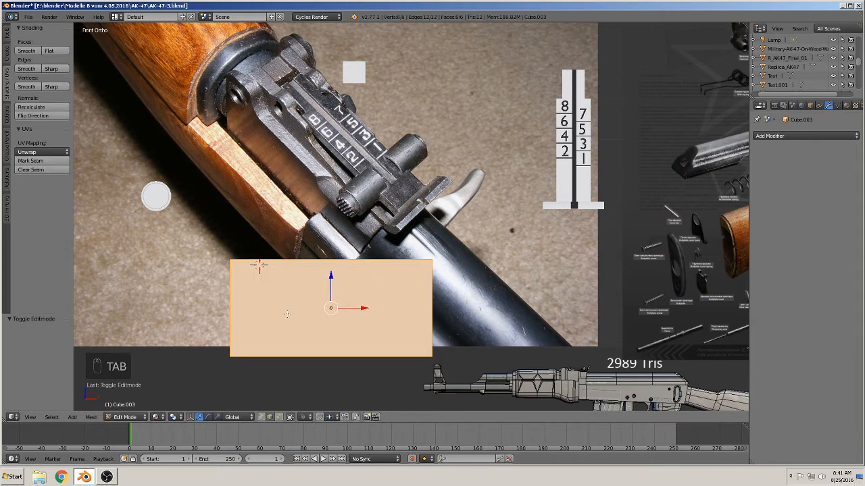
pyautogui.hotkey('ctrl', 'r')
pyautogui.scroll(6, 222, 299)
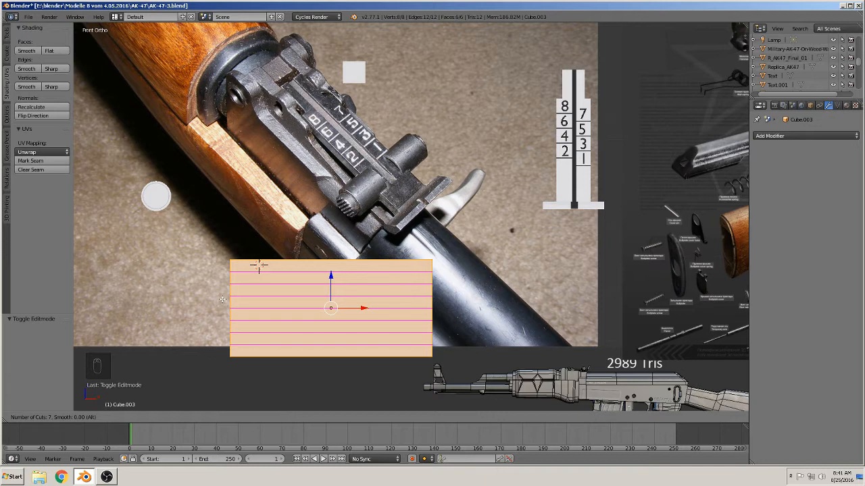
pyautogui.scroll(-1, 222, 299)
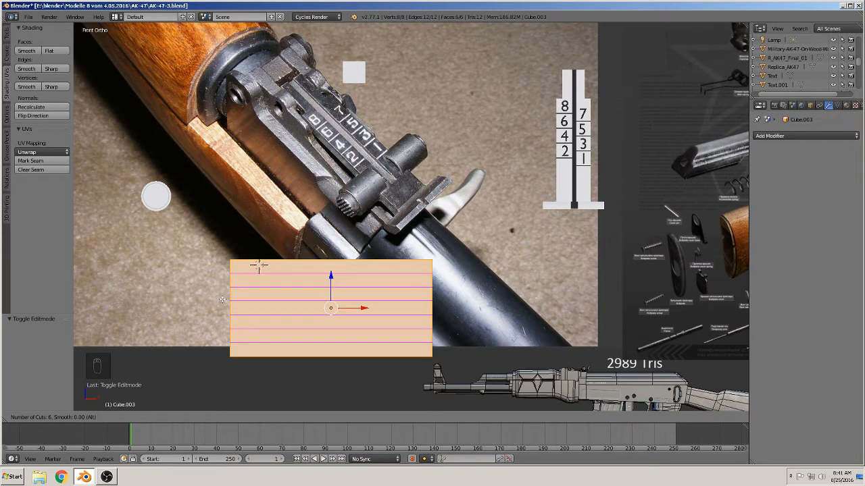
pyautogui.click(222, 299)
pyautogui.rightClick(222, 299)
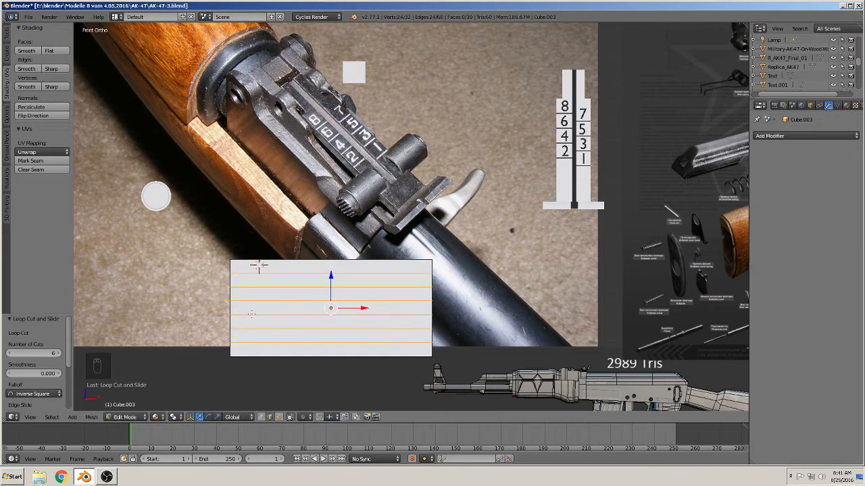
pyautogui.press('Tab')
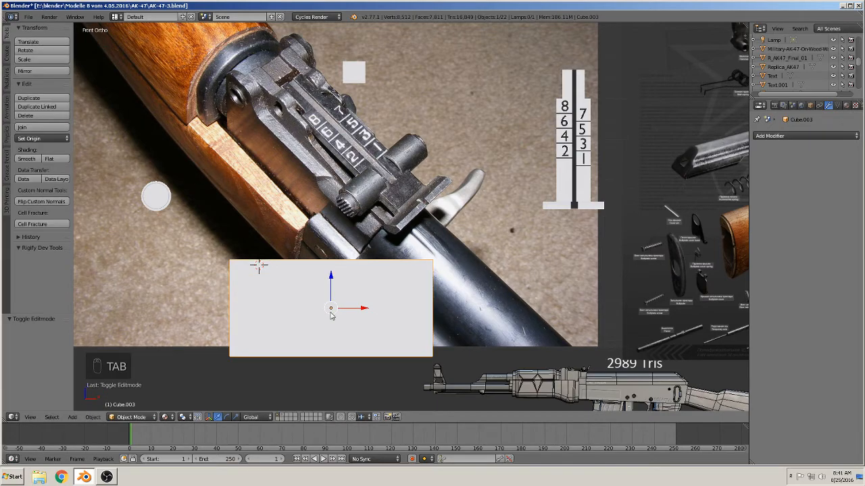
# Cut two vertical edge loops near the block's left end in Edit Mode, the second midway between the end and the first
pyautogui.moveTo(336, 312); pyautogui.dragTo(360, 338, button='middle')
pyautogui.moveTo(323, 308); pyautogui.dragTo(328, 252, button='middle')
pyautogui.press('Tab')
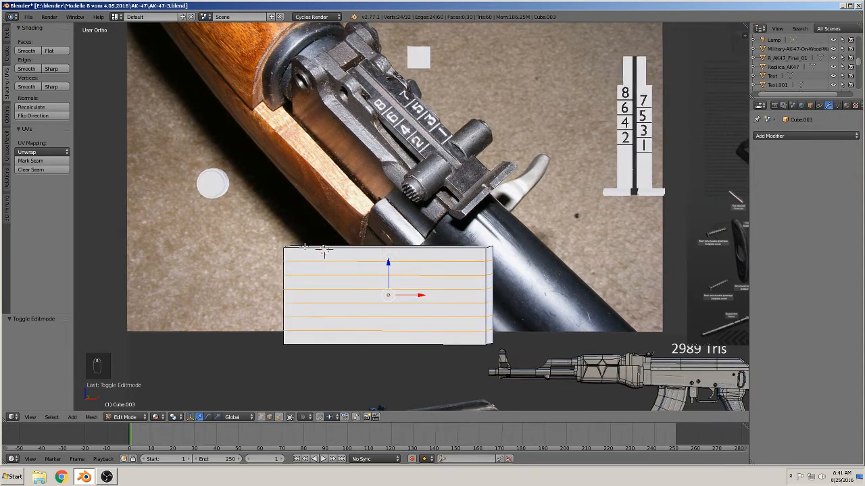
pyautogui.hotkey('ctrl', 'r')
pyautogui.click(324, 251)
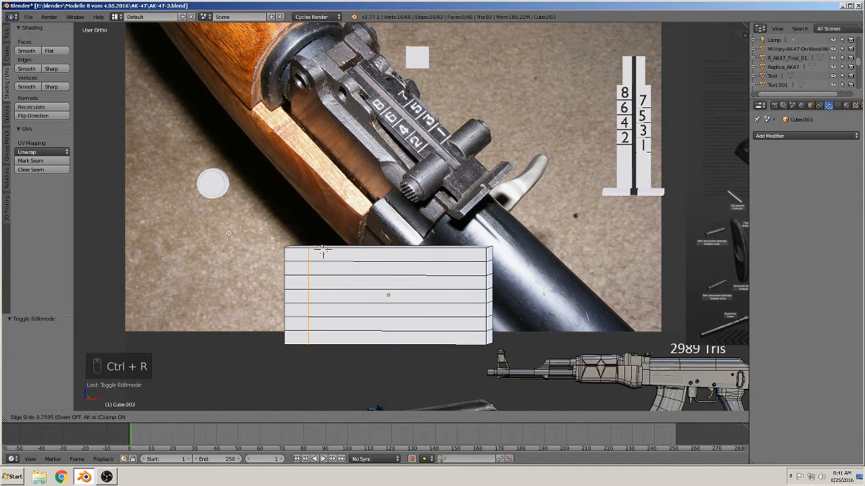
pyautogui.click(264, 256)
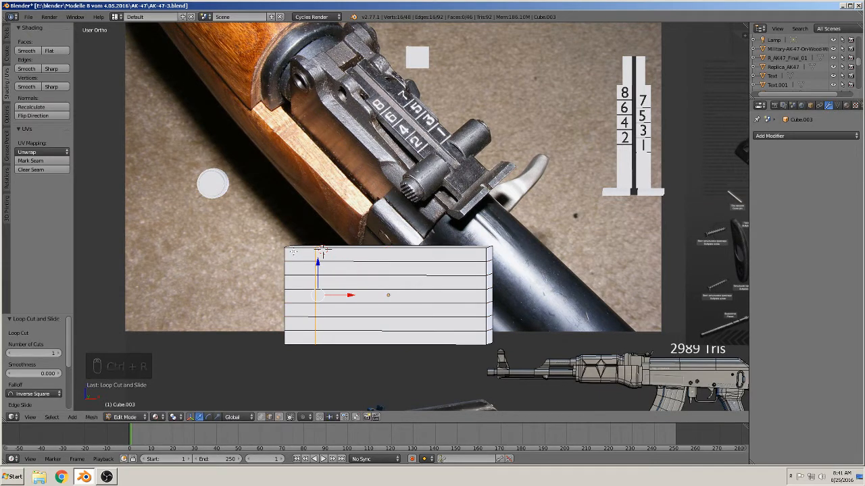
pyautogui.hotkey('ctrl', 'r')
pyautogui.doubleClick(294, 252)
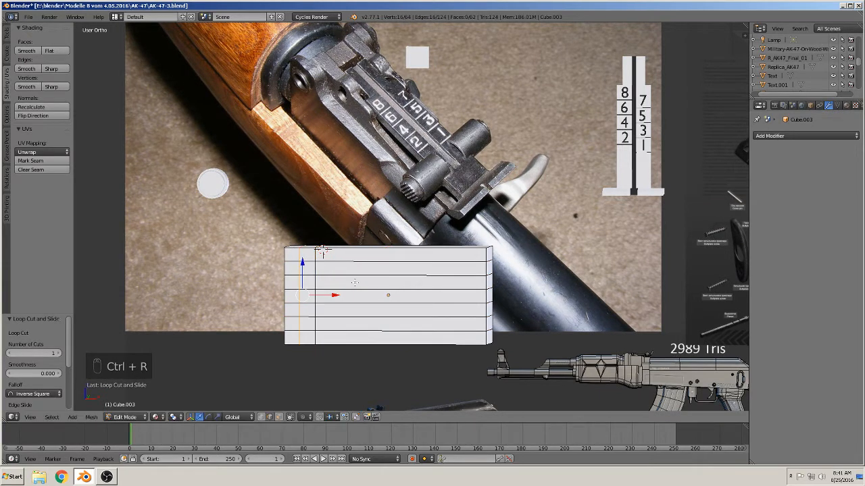
# Cut a third vertical edge loop into the block's wide section, slid toward the two loops at the left end
pyautogui.moveTo(359, 278); pyautogui.dragTo(364, 274, button='middle')
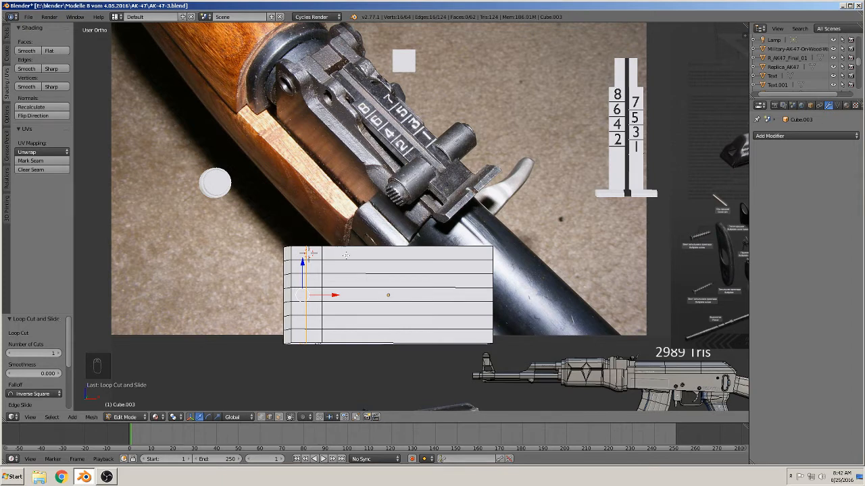
pyautogui.moveTo(345, 255); pyautogui.dragTo(337, 263, button='middle')
pyautogui.hotkey('ctrl', 'r')
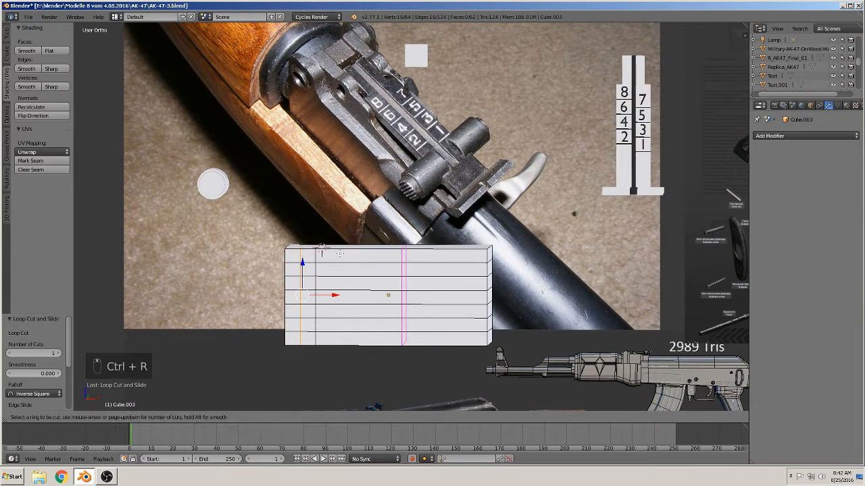
pyautogui.click(340, 253)
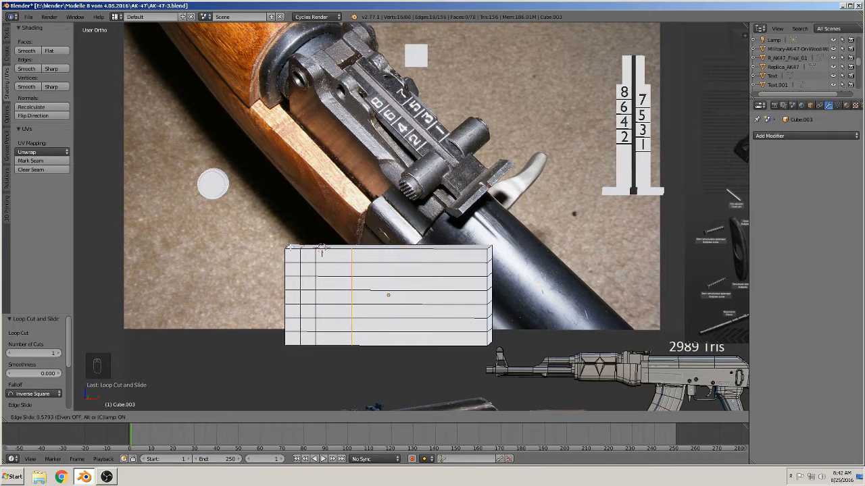
pyautogui.click(321, 251)
# Cut three evenly spaced vertical edge loops between the block's two rightmost vertical loops
pyautogui.hotkey('ctrl', 'r')
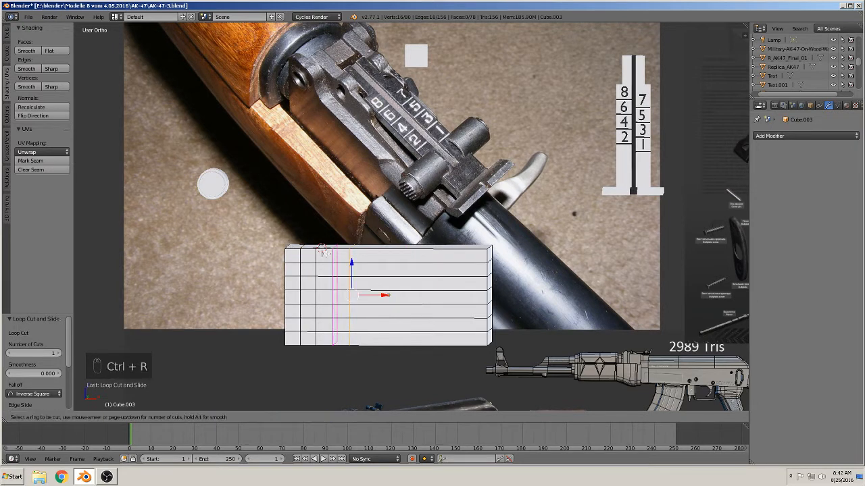
pyautogui.scroll(1, 324, 251)
pyautogui.scroll(1, 323, 252)
pyautogui.click(323, 250)
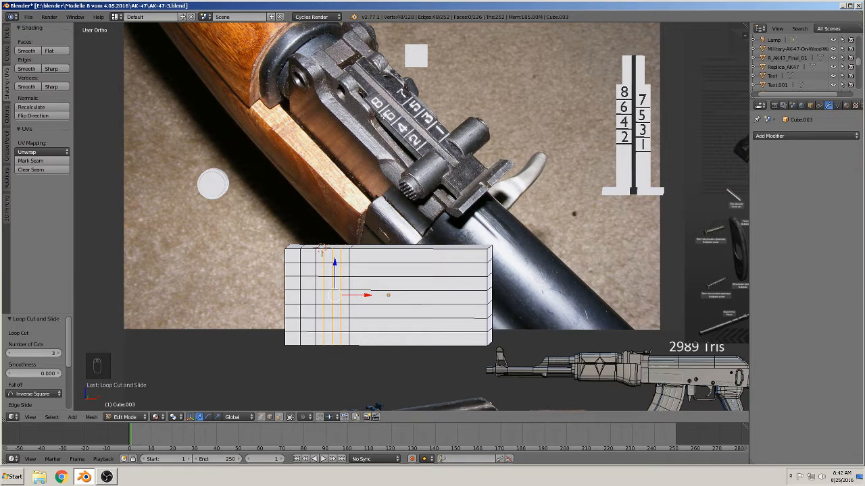
# Cut one vertical edge loop into the block's wide section, slid toward the group of closely spaced loops
pyautogui.hotkey('ctrl', 'r')
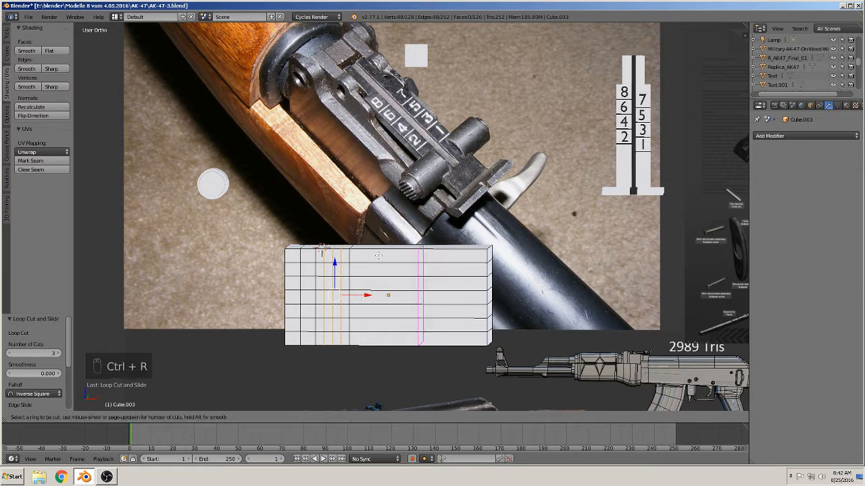
pyautogui.click(405, 257)
pyautogui.click(340, 248)
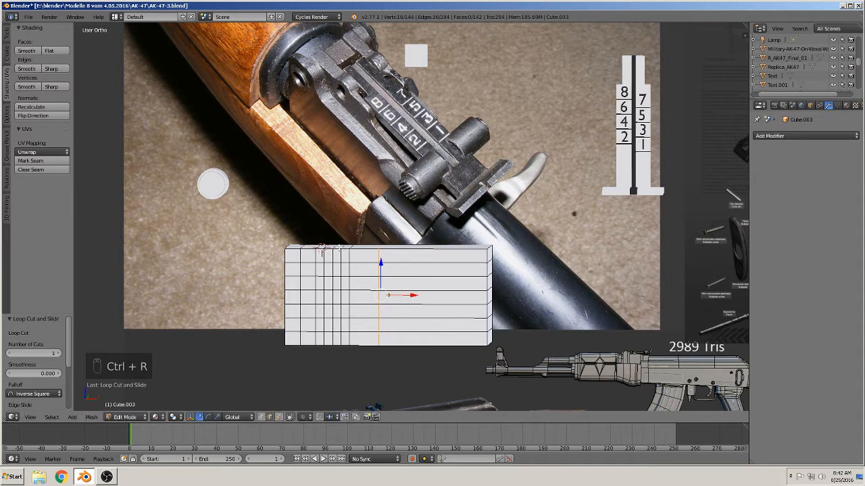
# Cut an edge loop across the block's depth, parallel to the gridded face and slid close to it
pyautogui.moveTo(339, 248); pyautogui.dragTo(367, 272, button='middle')
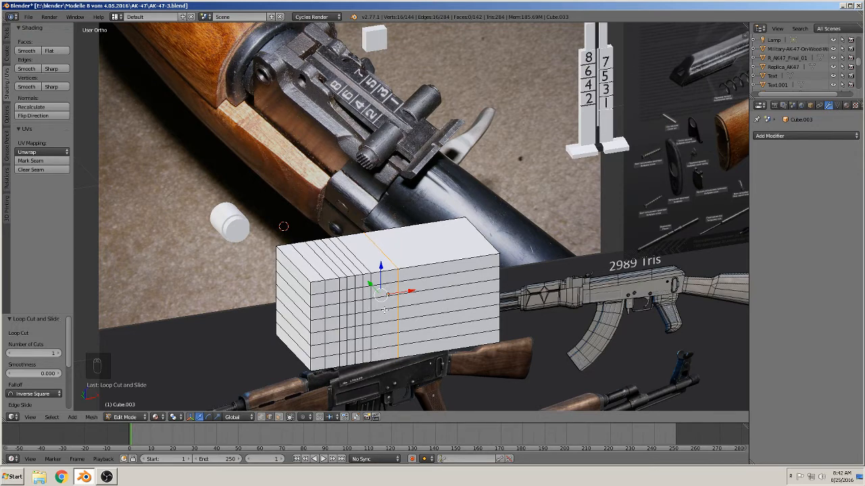
pyautogui.moveTo(384, 310); pyautogui.dragTo(350, 264, button='middle')
pyautogui.moveTo(356, 269); pyautogui.dragTo(327, 291, button='middle')
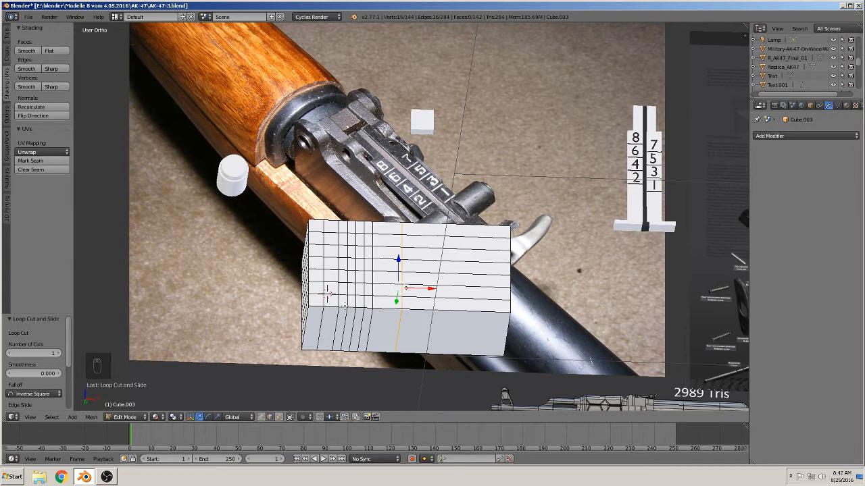
pyautogui.click(282, 417)
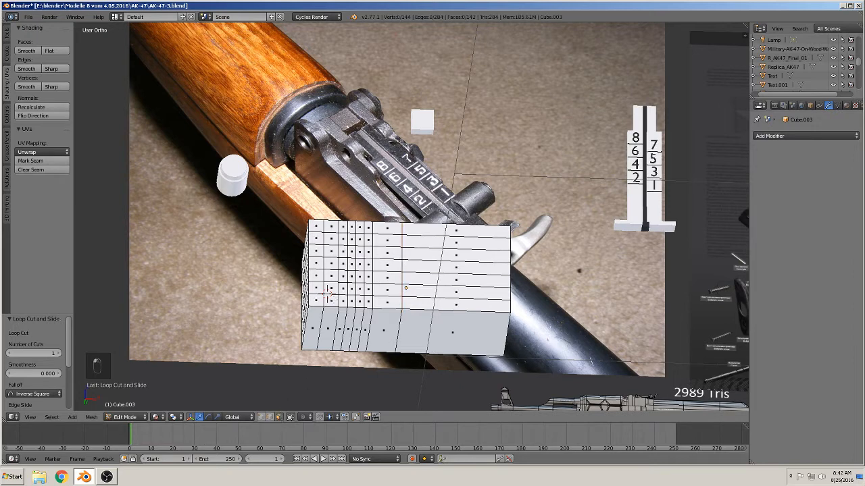
pyautogui.rightClick(331, 299)
pyautogui.moveTo(341, 319); pyautogui.dragTo(341, 318, button='middle')
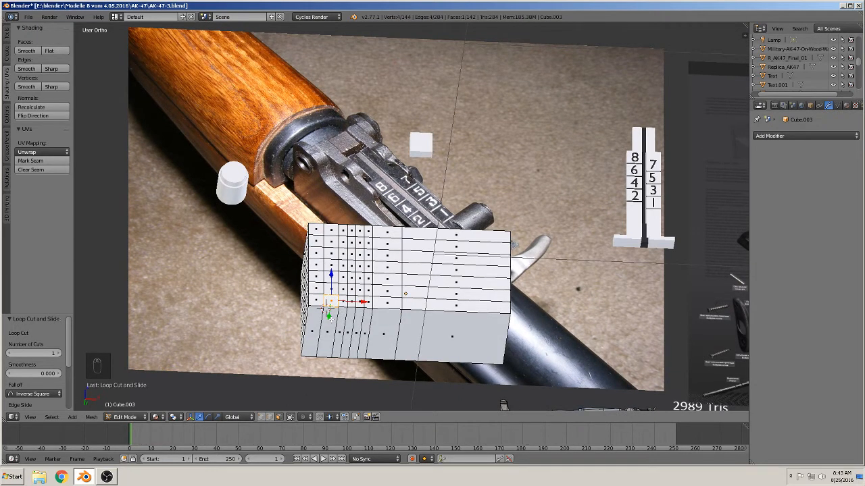
pyautogui.hotkey('ctrl', 'r')
pyautogui.click(326, 307)
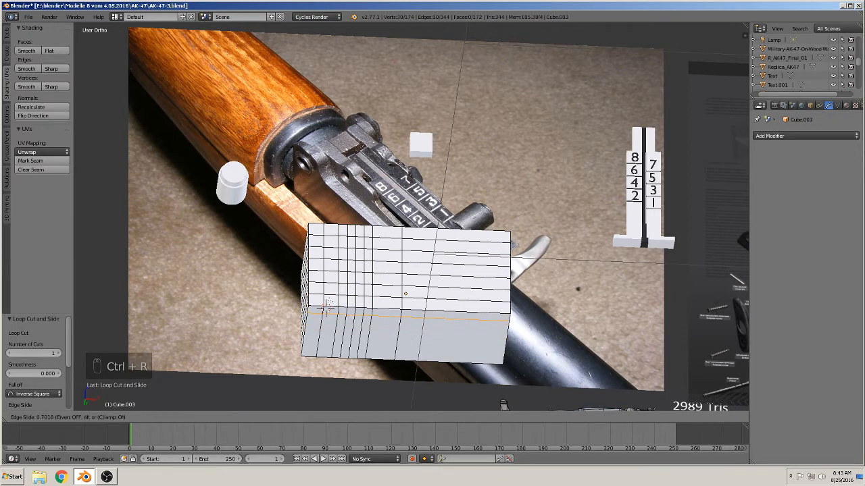
pyautogui.click(329, 302)
pyautogui.scroll(3, 329, 302)
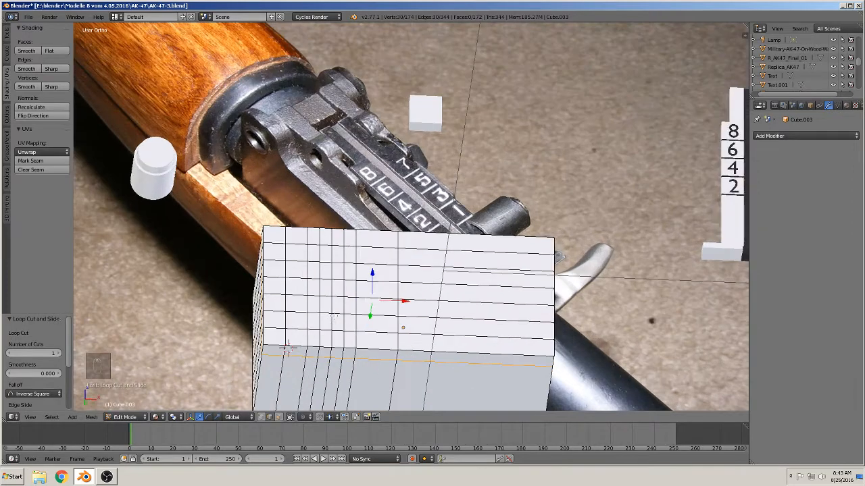
# Return to Object Mode and rotate the block -90° about the global X axis
pyautogui.keyDown('shift'); pyautogui.moveTo(318, 320); pyautogui.dragTo(356, 279, button='middle'); pyautogui.keyUp('shift')
pyautogui.press('Tab')
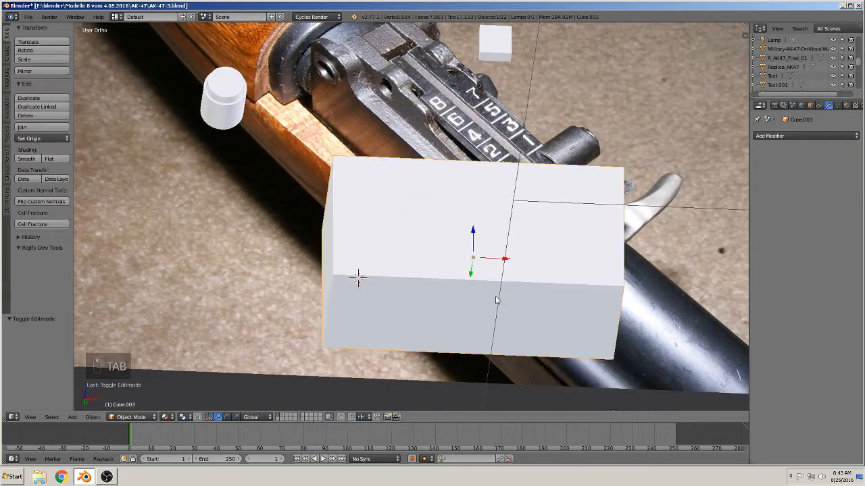
pyautogui.press('r')
pyautogui.write('x')
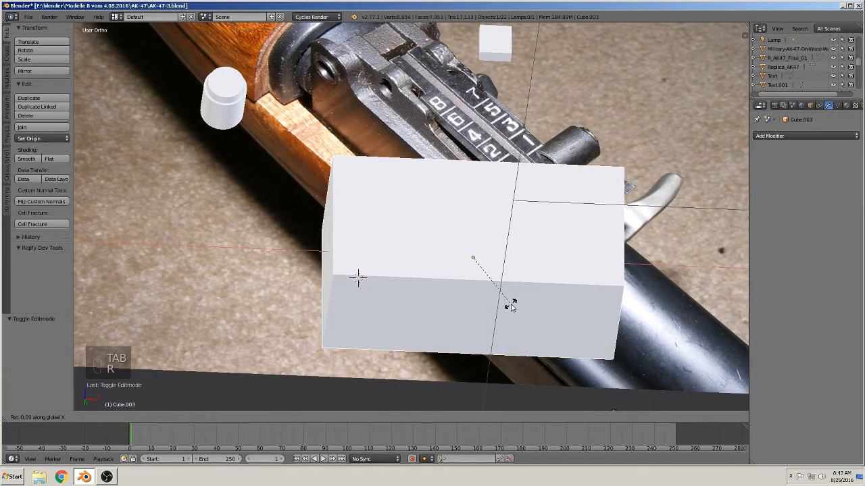
pyautogui.write('-90')
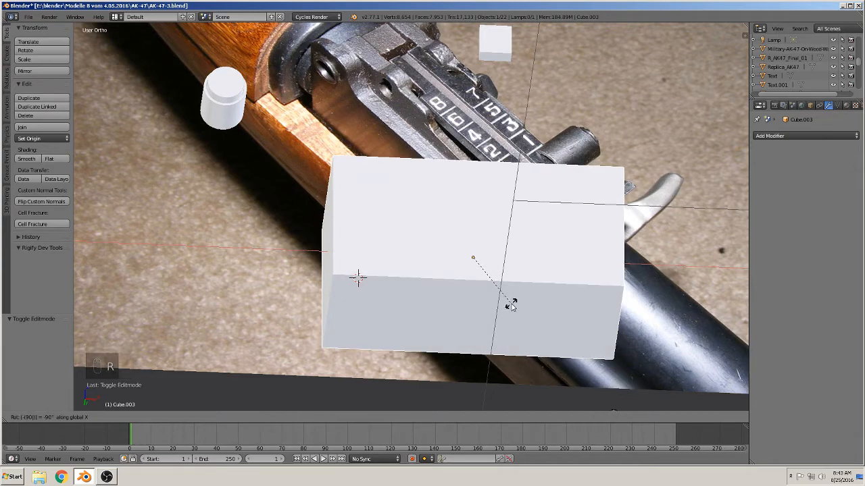
pyautogui.press('Return')
# In Edit Mode, extrude the seven front-row top faces, leaving out the left end face, straight down with a Z offset of -0.030
pyautogui.press('Tab')
pyautogui.moveTo(487, 266); pyautogui.dragTo(442, 376, button='middle')
pyautogui.scroll(-1, 467, 377)
pyautogui.moveTo(533, 368); pyautogui.dragTo(508, 372, button='middle')
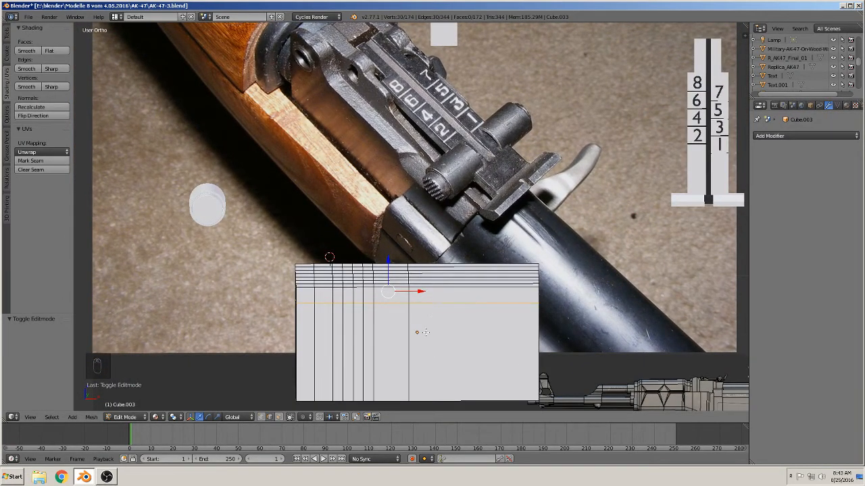
pyautogui.moveTo(411, 314); pyautogui.dragTo(384, 320, button='middle')
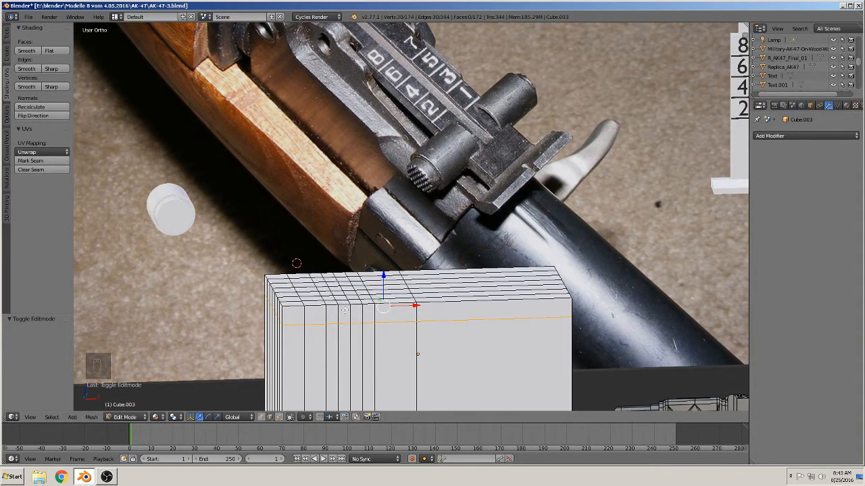
pyautogui.press('a')
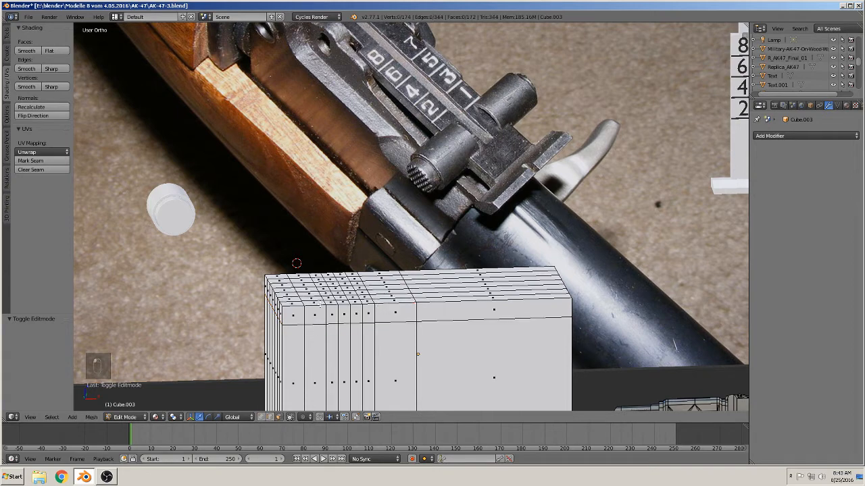
pyautogui.keyDown('alt'); pyautogui.rightClick(325, 303); pyautogui.keyUp('alt')
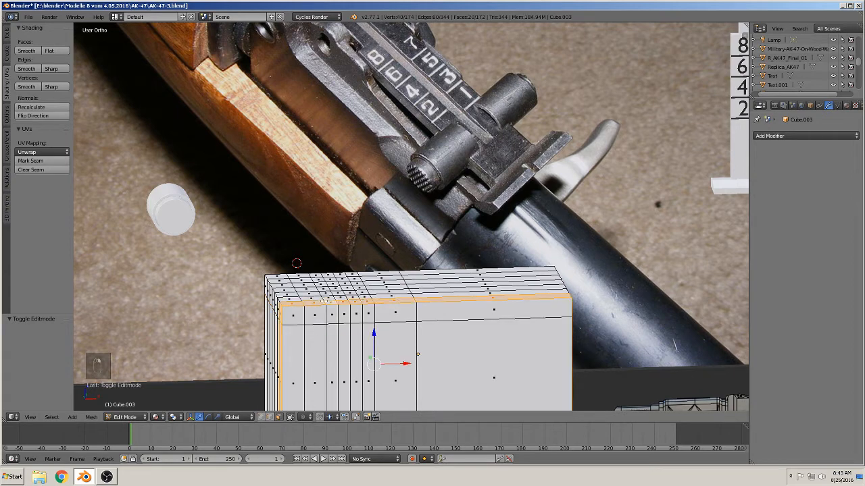
pyautogui.rightClick(318, 302)
pyautogui.keyDown('shift'); pyautogui.rightClick(331, 303); pyautogui.keyUp('shift')
pyautogui.keyDown('shift'); pyautogui.rightClick(345, 303); pyautogui.keyUp('shift')
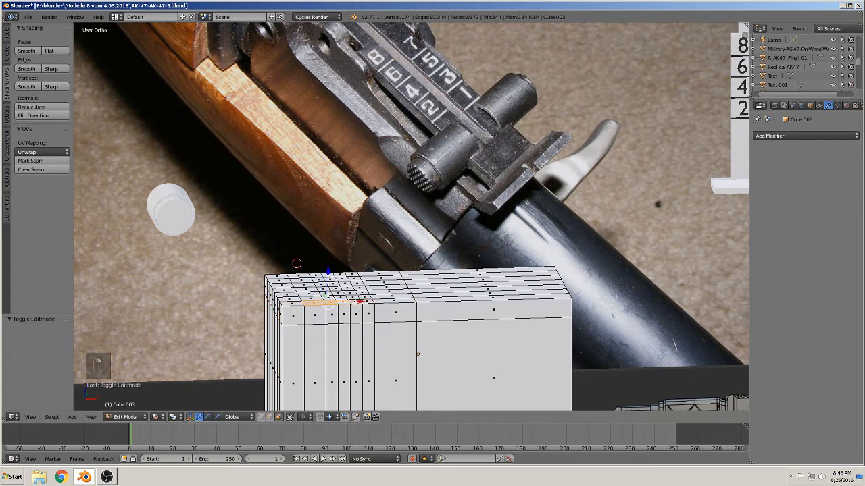
pyautogui.keyDown('shift'); pyautogui.rightClick(369, 302); pyautogui.keyUp('shift')
pyautogui.keyDown('shift'); pyautogui.rightClick(395, 301); pyautogui.keyUp('shift')
pyautogui.keyDown('shift'); pyautogui.rightClick(362, 302); pyautogui.keyUp('shift')
pyautogui.keyDown('shift'); pyautogui.rightClick(444, 298); pyautogui.keyUp('shift')
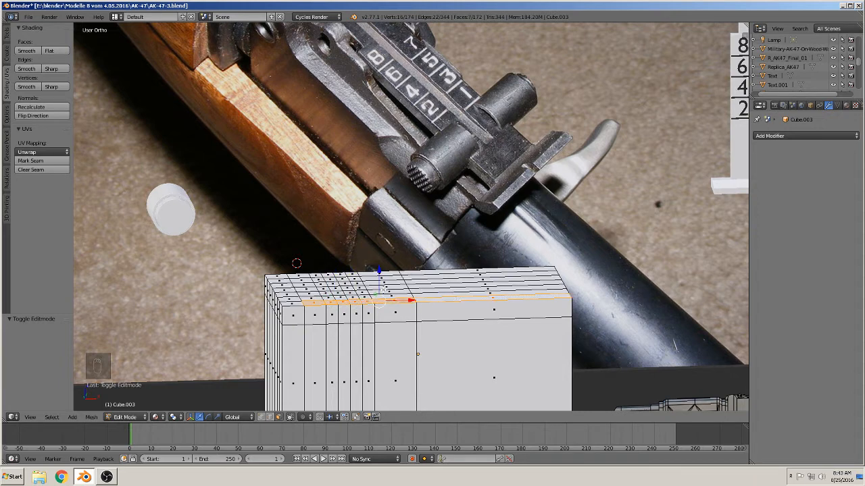
pyautogui.press('e')
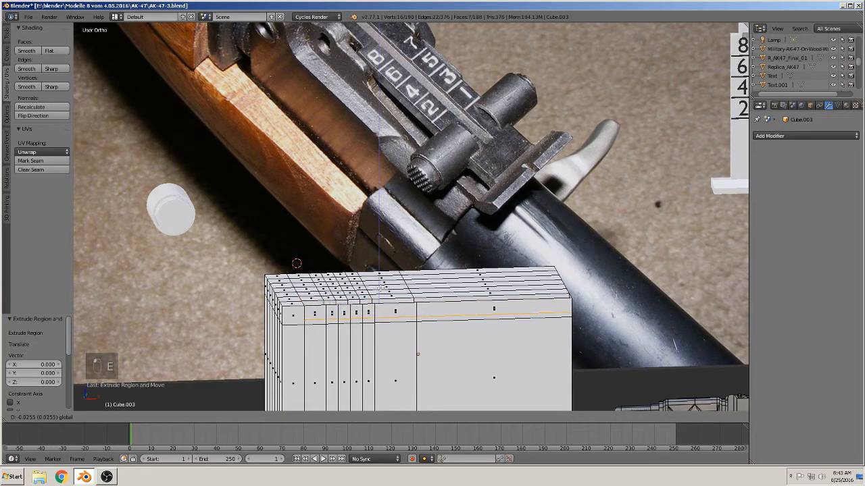
pyautogui.moveTo(380, 289); pyautogui.dragTo(380, 292)
# Delete the seven upper rim vertices in front of the sunken row, keeping the one at the left end block
pyautogui.moveTo(380, 291); pyautogui.dragTo(411, 339, button='middle')
pyautogui.scroll(4, 411, 338)
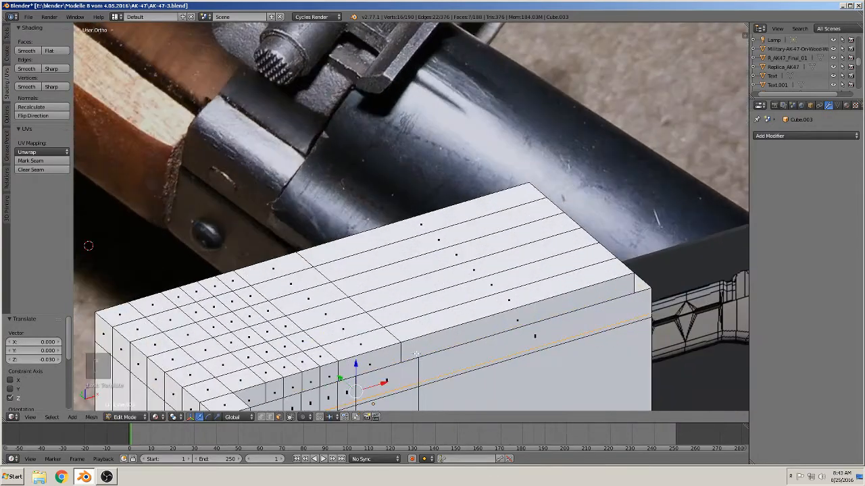
pyautogui.click(261, 417)
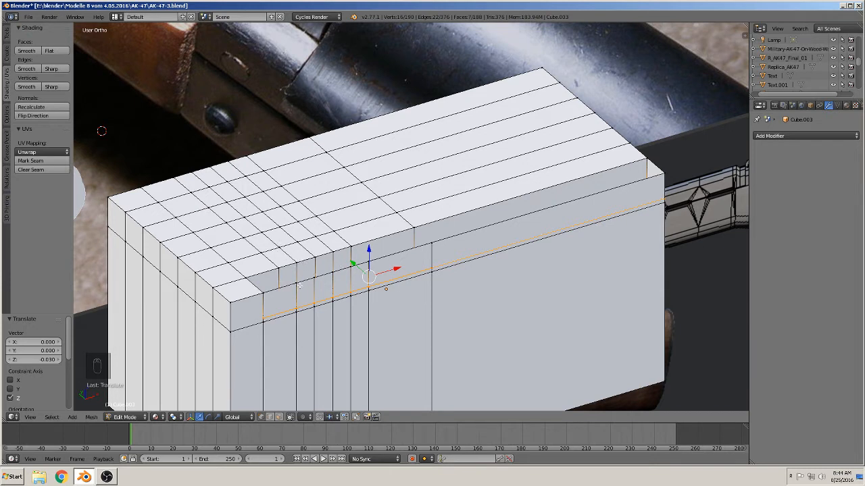
pyautogui.rightClick(297, 284)
pyautogui.keyDown('shift'); pyautogui.rightClick(315, 278); pyautogui.keyUp('shift')
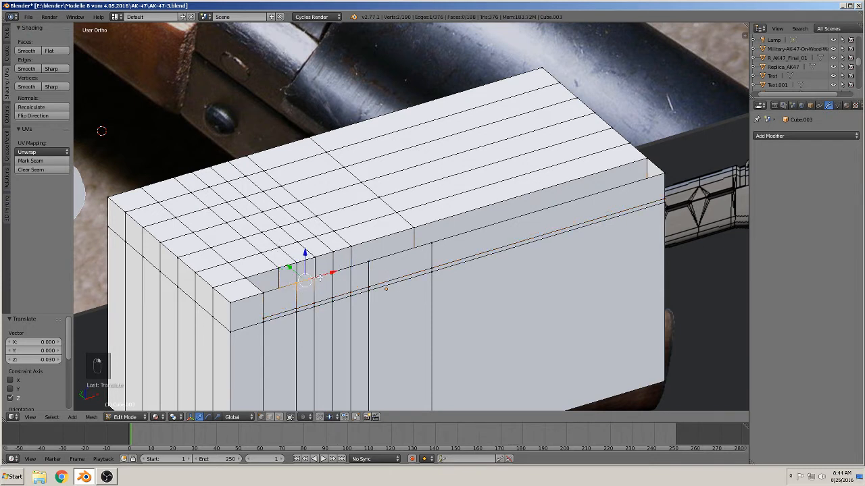
pyautogui.keyDown('shift'); pyautogui.rightClick(336, 272); pyautogui.keyUp('shift')
pyautogui.keyDown('shift'); pyautogui.rightClick(352, 267); pyautogui.keyUp('shift')
pyautogui.keyDown('shift'); pyautogui.rightClick(370, 262); pyautogui.keyUp('shift')
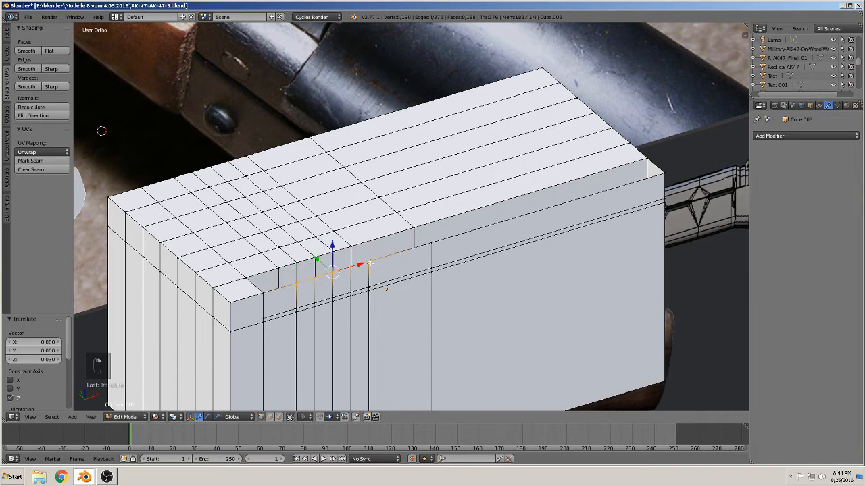
pyautogui.keyDown('shift'); pyautogui.rightClick(426, 246); pyautogui.keyUp('shift')
pyautogui.keyDown('shift'); pyautogui.rightClick(654, 175); pyautogui.keyUp('shift')
pyautogui.press('x')
pyautogui.click(662, 169)
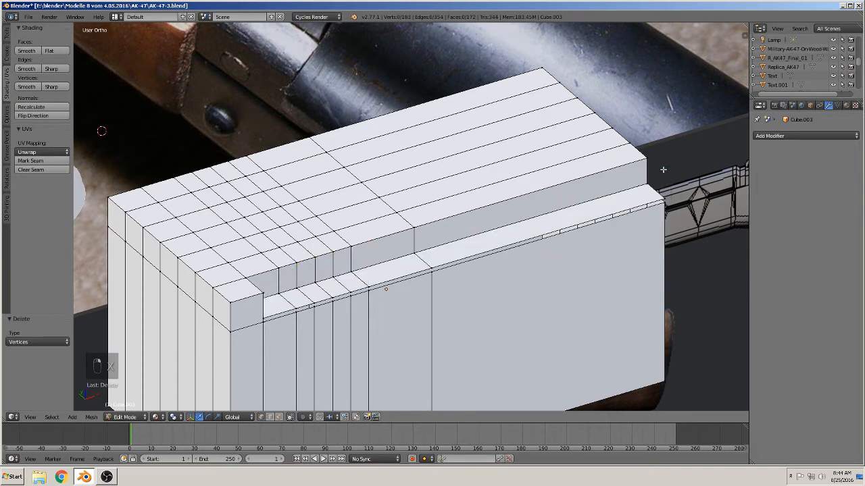
# Merge the leftmost pair of vertices at the ledge's front edge onto the lower vertex using At Last
pyautogui.moveTo(662, 169); pyautogui.dragTo(481, 264, button='middle')
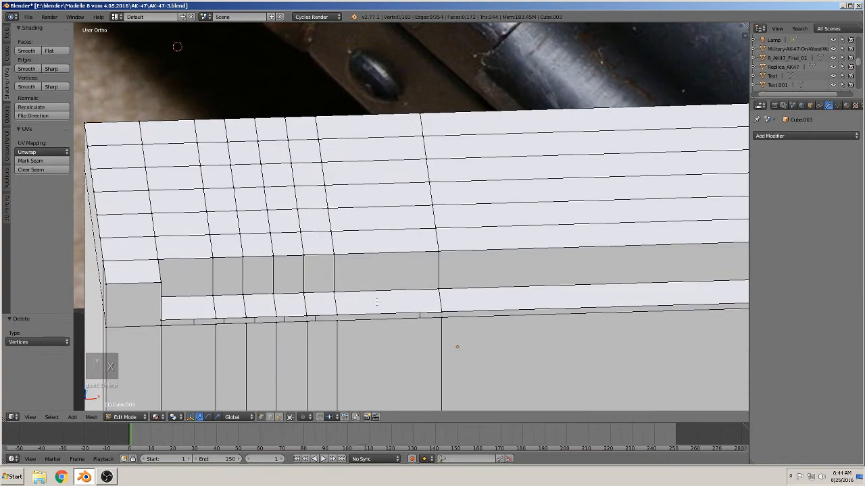
pyautogui.moveTo(377, 302); pyautogui.dragTo(338, 273, button='middle')
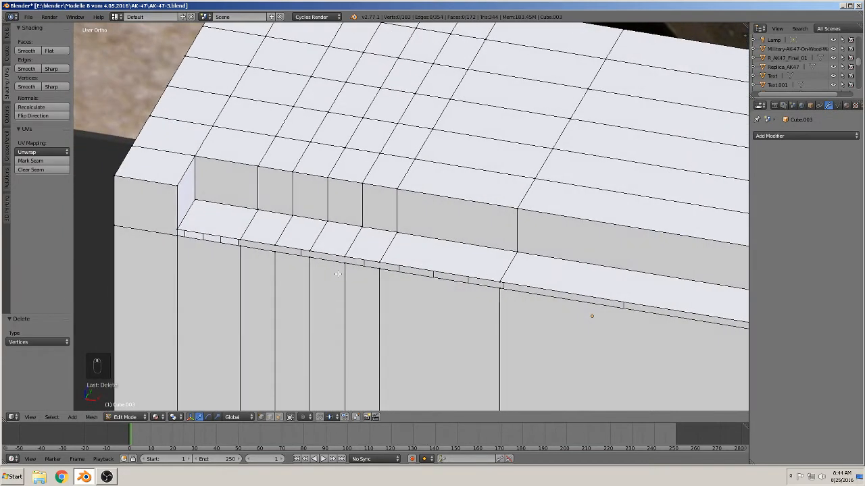
pyautogui.keyDown('shift'); pyautogui.moveTo(214, 267); pyautogui.dragTo(161, 256, button='middle'); pyautogui.keyUp('shift')
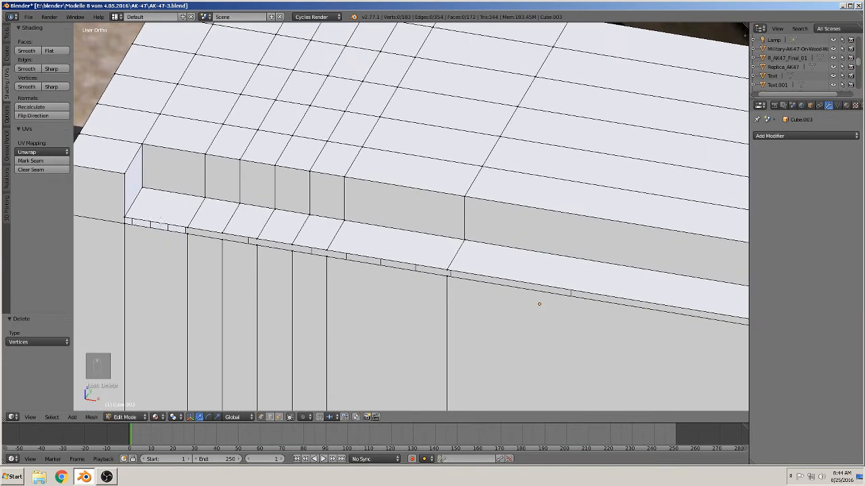
pyautogui.moveTo(508, 280); pyautogui.dragTo(473, 276, button='middle')
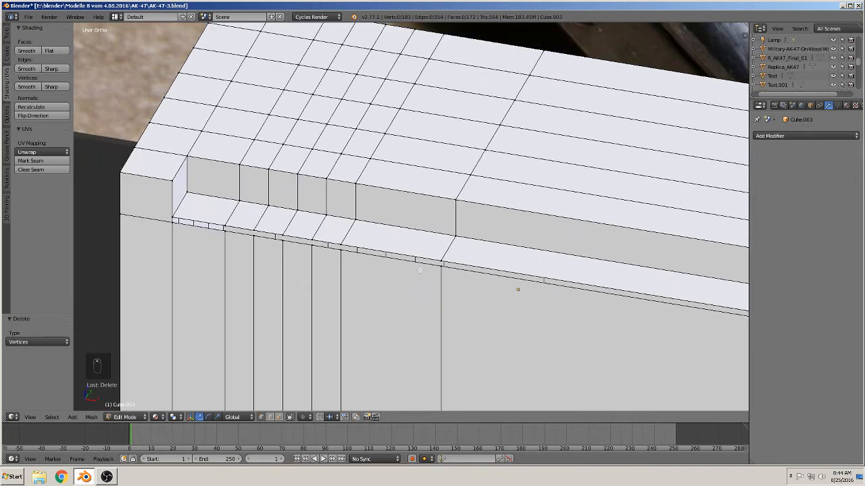
pyautogui.rightClick(173, 220)
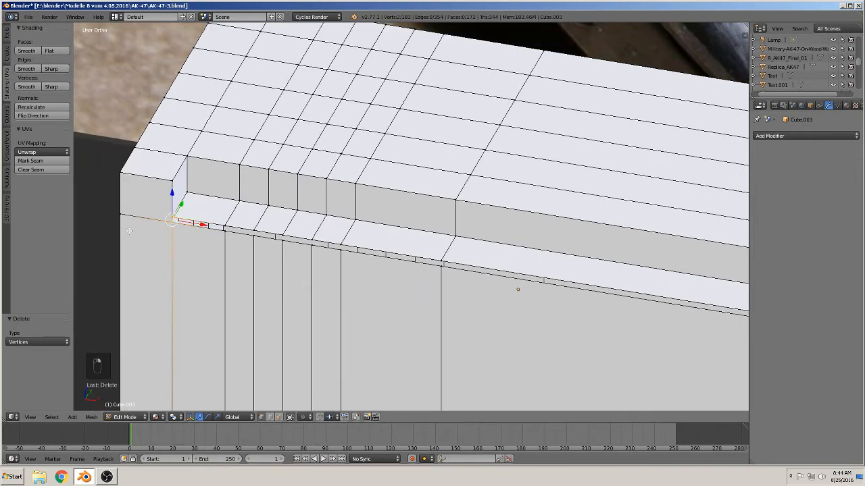
pyautogui.click(7, 33)
pyautogui.scroll(-2, 41, 203)
pyautogui.click(38, 244)
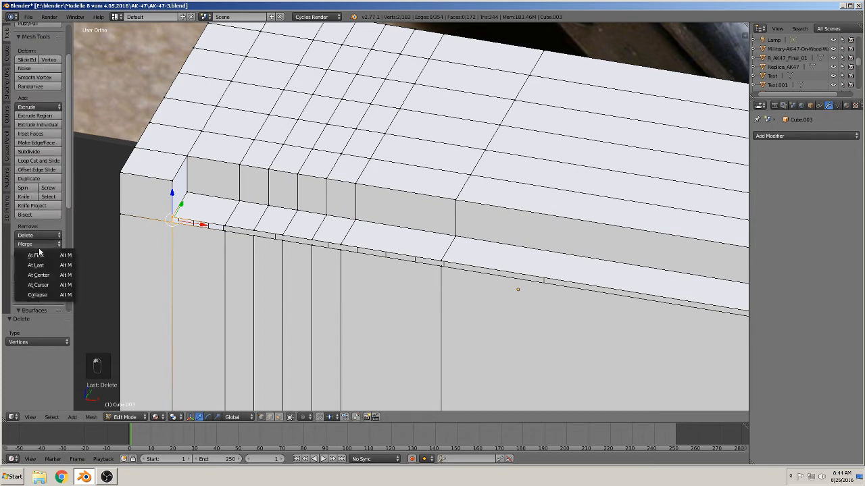
pyautogui.click(50, 266)
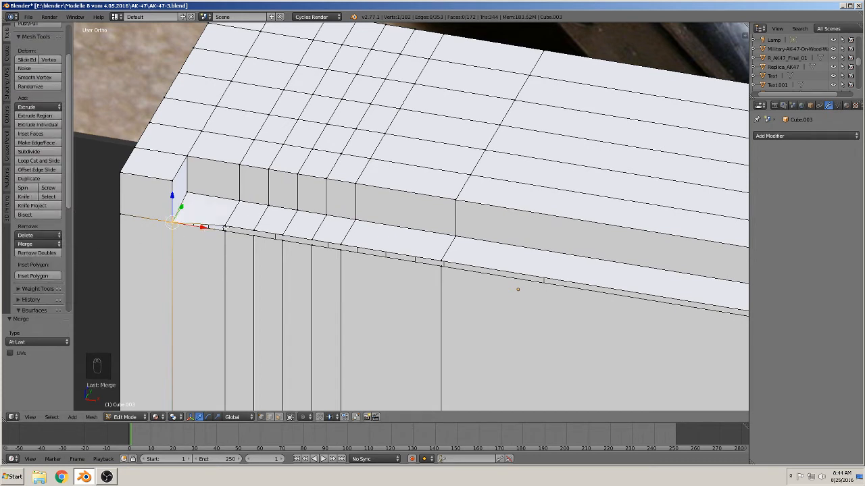
# Merge the second and third vertex pairs from the left along the ledge's front edge onto their lower vertices using At Last
pyautogui.rightClick(227, 222)
pyautogui.keyDown('shift'); pyautogui.rightClick(225, 235); pyautogui.keyUp('shift')
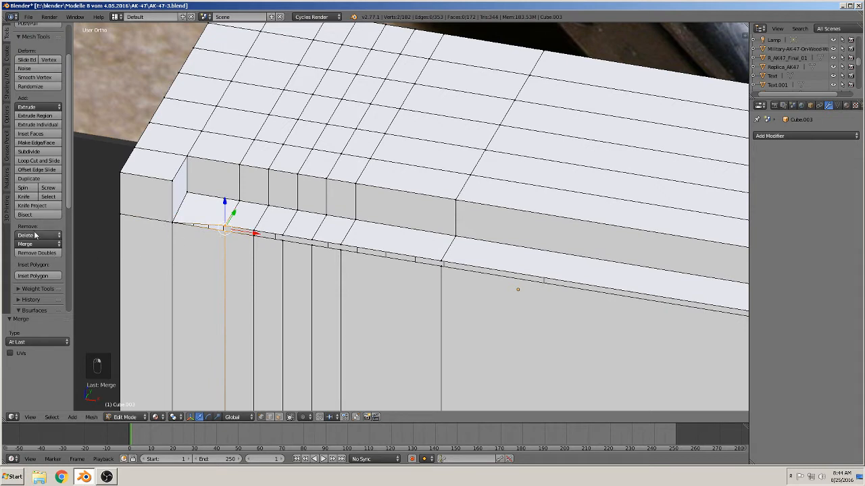
pyautogui.click(35, 245)
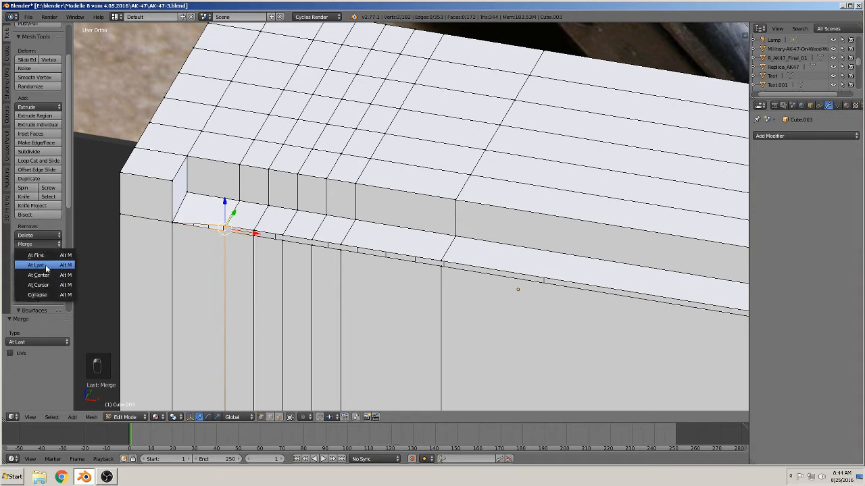
pyautogui.click(39, 265)
pyautogui.rightClick(254, 225)
pyautogui.keyDown('shift'); pyautogui.rightClick(254, 234); pyautogui.keyUp('shift')
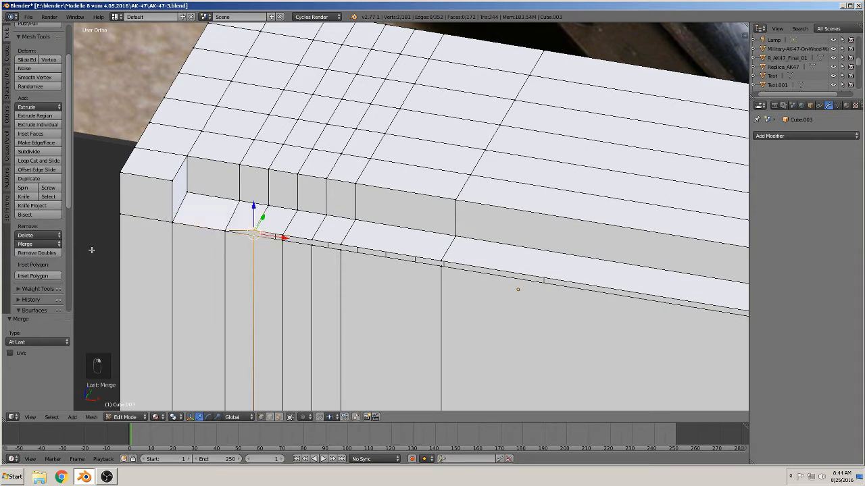
pyautogui.click(38, 244)
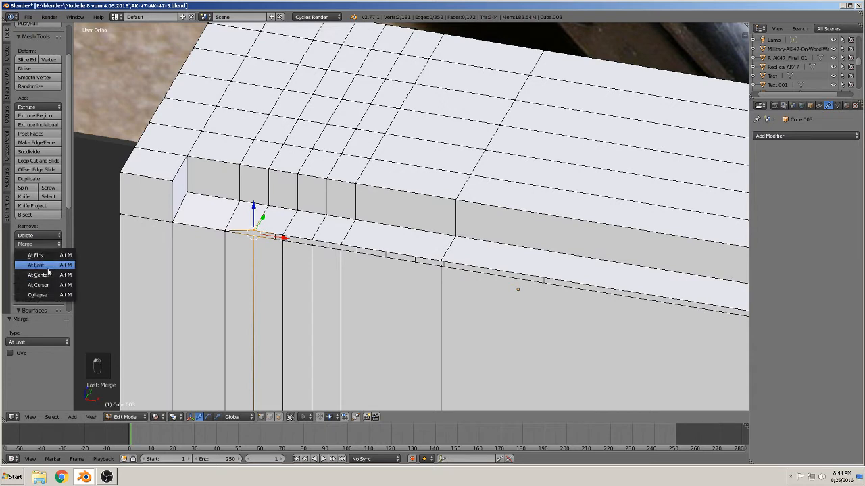
pyautogui.click(48, 267)
# Merge the fourth front-edge vertex pair using At First and the fifth using At Last, each onto its lower vertex
pyautogui.rightClick(283, 241)
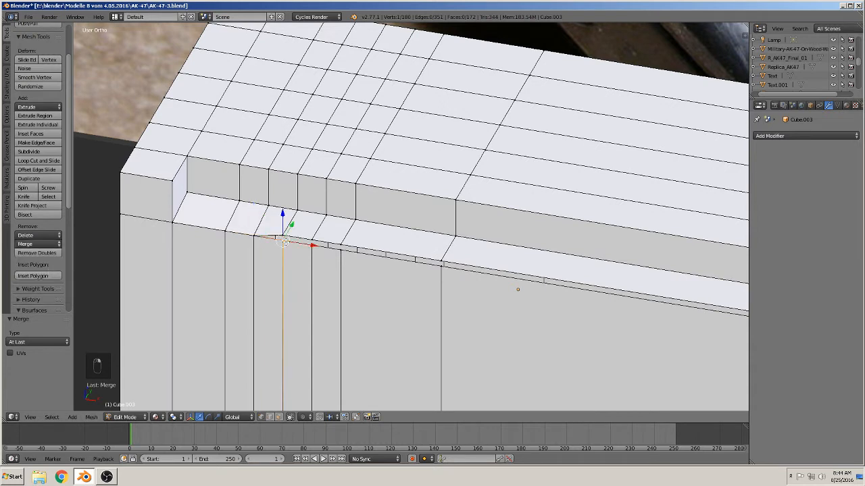
pyautogui.keyDown('shift'); pyautogui.rightClick(285, 241); pyautogui.keyUp('shift')
pyautogui.click(37, 244)
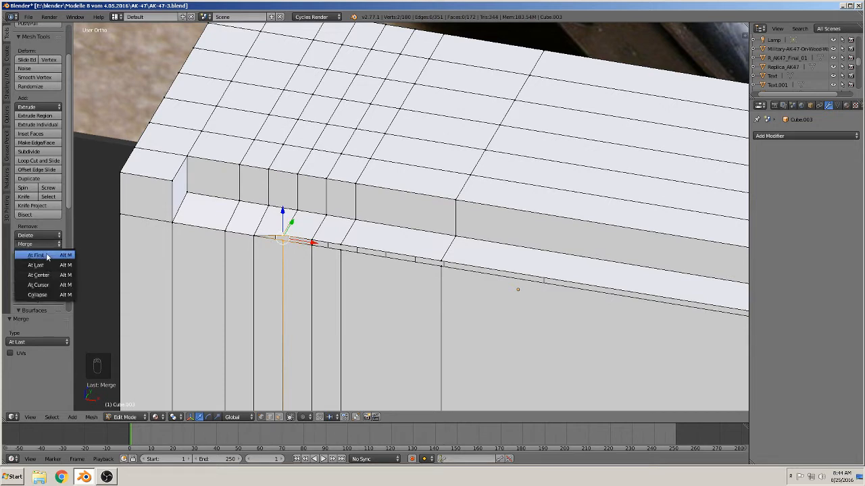
pyautogui.click(48, 256)
pyautogui.rightClick(311, 239)
pyautogui.keyDown('shift'); pyautogui.rightClick(312, 248); pyautogui.keyUp('shift')
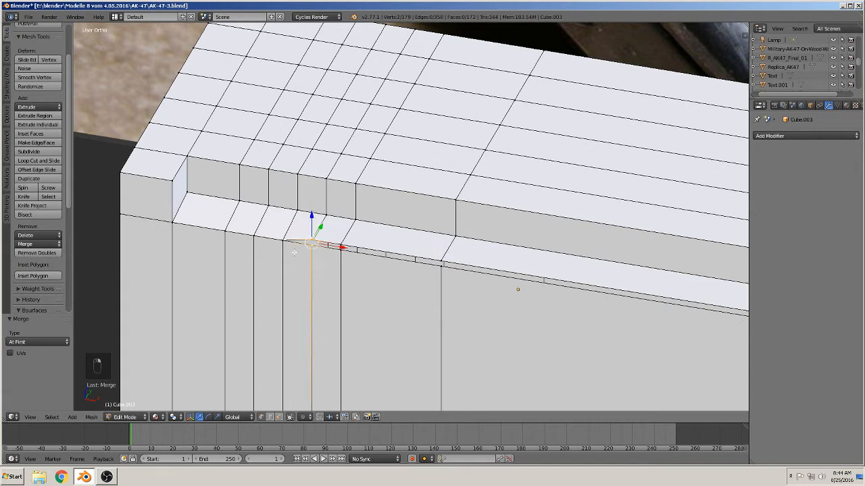
pyautogui.click(57, 244)
pyautogui.click(41, 265)
# Merge the sixth and seventh vertex pairs along the ledge's front edge onto their lower vertices using At Last
pyautogui.rightClick(341, 249)
pyautogui.keyDown('shift'); pyautogui.rightClick(341, 251); pyautogui.keyUp('shift')
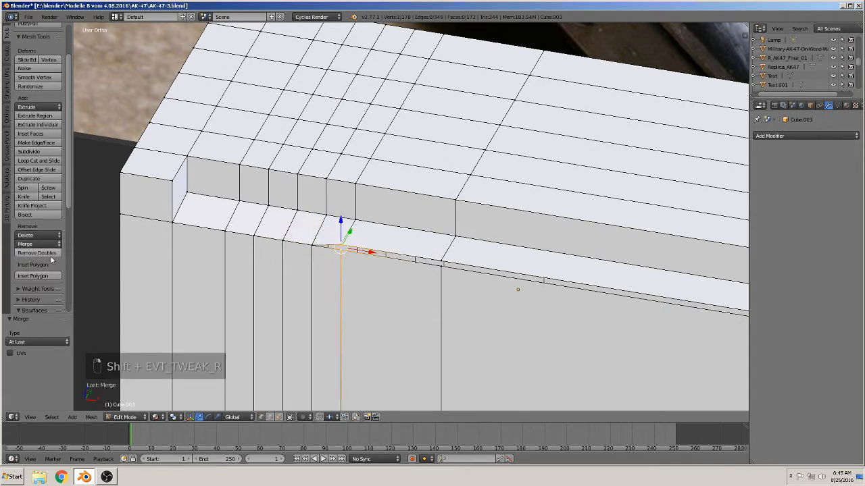
pyautogui.click(55, 244)
pyautogui.click(57, 265)
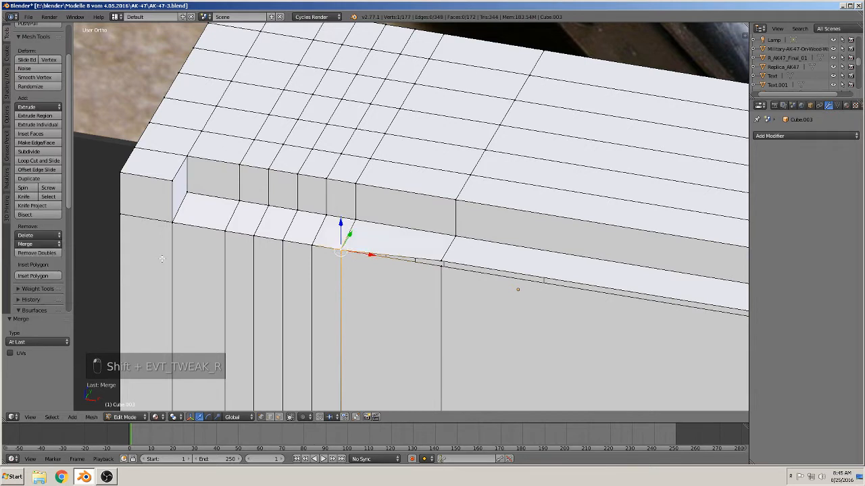
pyautogui.rightClick(441, 261)
pyautogui.keyDown('shift'); pyautogui.rightClick(442, 268); pyautogui.keyUp('shift')
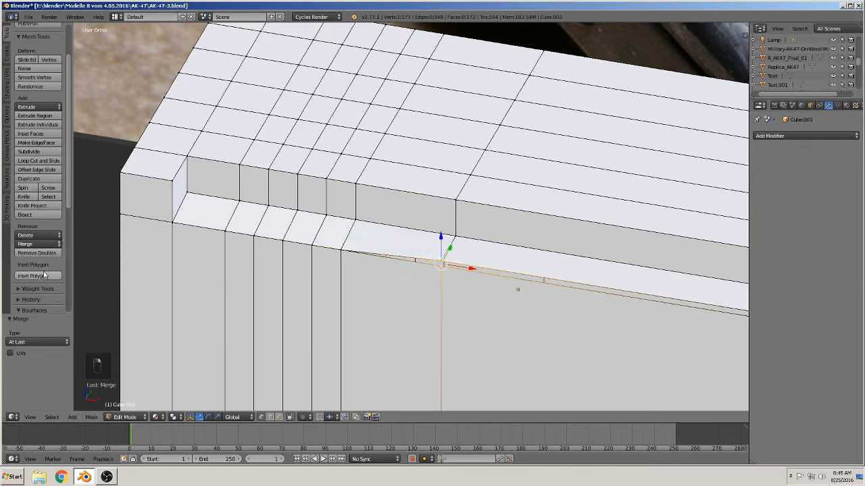
pyautogui.click(33, 246)
pyautogui.click(38, 265)
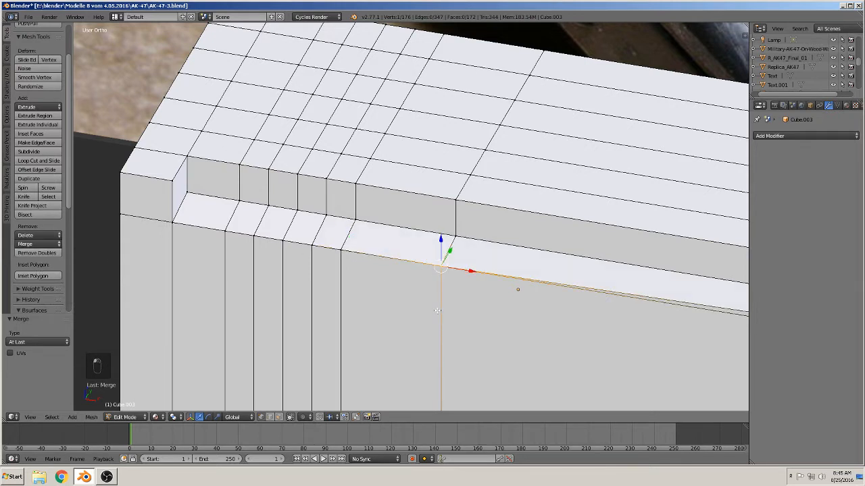
# Merge the vertex pairs at the front and back corners of the ledge's right end onto their lower vertices using At Last
pyautogui.keyDown('shift'); pyautogui.moveTo(426, 297); pyautogui.dragTo(127, 197, button='middle'); pyautogui.keyUp('shift')
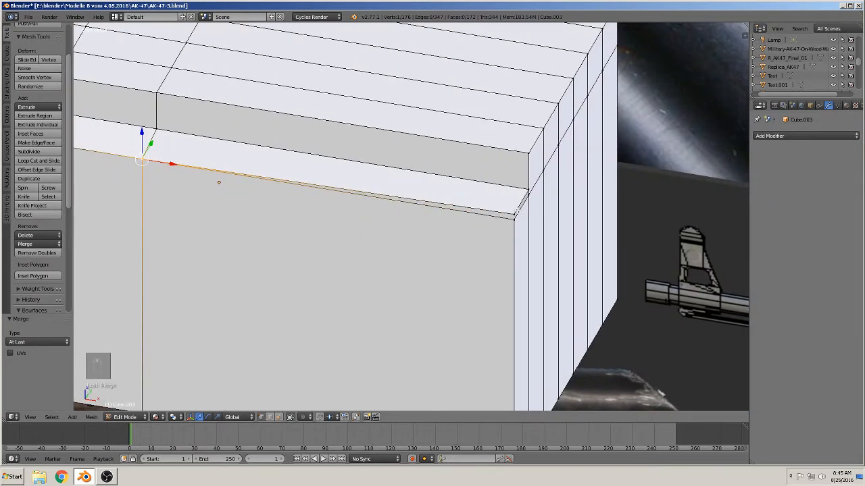
pyautogui.keyDown('shift'); pyautogui.rightClick(514, 215); pyautogui.keyUp('shift')
pyautogui.click(33, 244)
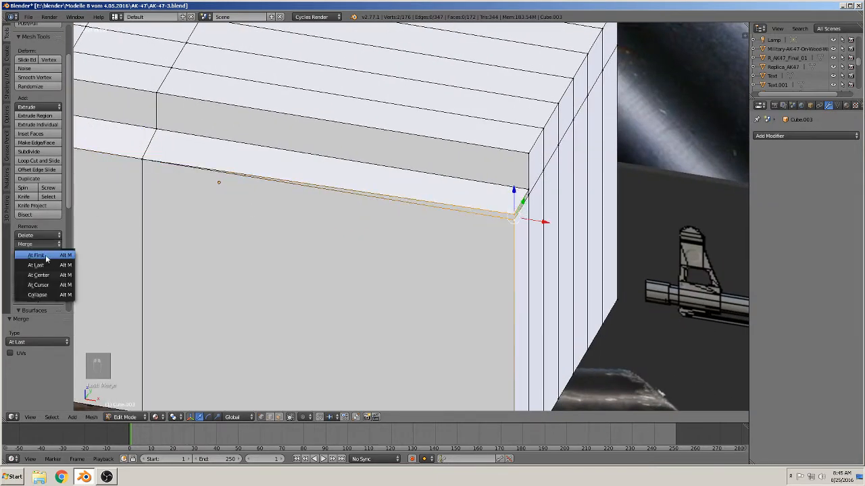
pyautogui.click(37, 265)
pyautogui.keyDown('shift'); pyautogui.rightClick(528, 194); pyautogui.keyUp('shift')
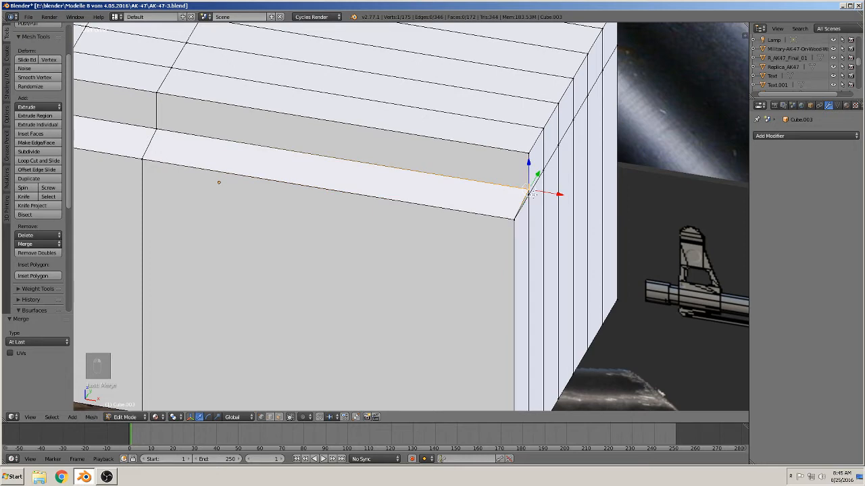
pyautogui.click(37, 246)
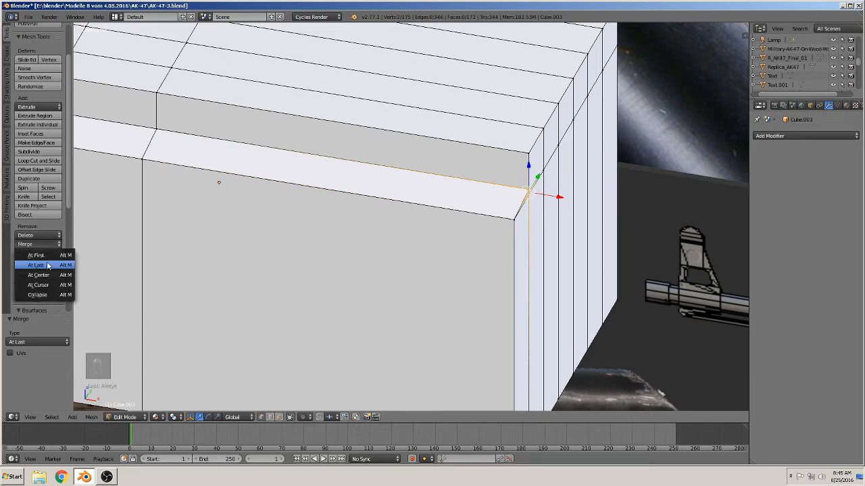
pyautogui.click(48, 265)
# Compare the block's stepped ledge with the rear sight in the reference photo
pyautogui.keyDown('shift'); pyautogui.moveTo(276, 217); pyautogui.dragTo(450, 327, button='middle'); pyautogui.keyUp('shift')
pyautogui.scroll(-5, 378, 82)
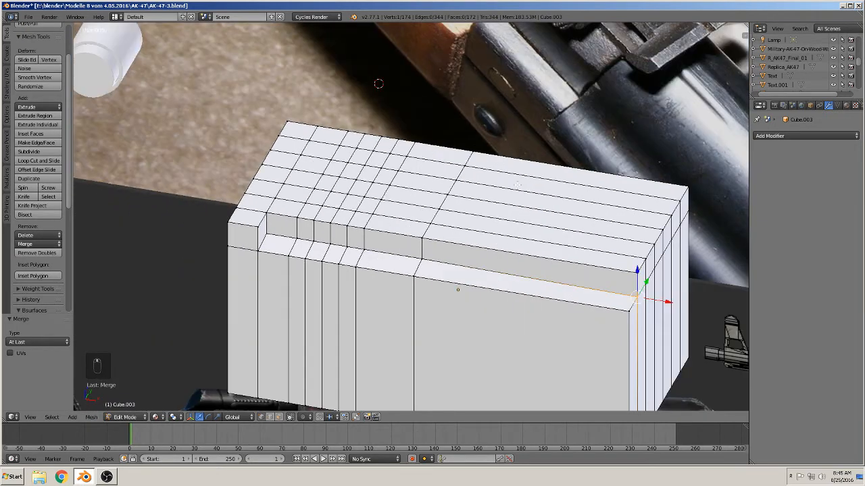
pyautogui.keyDown('shift'); pyautogui.moveTo(378, 83); pyautogui.dragTo(354, 187, button='middle'); pyautogui.keyUp('shift')
pyautogui.scroll(-3, 538, 110)
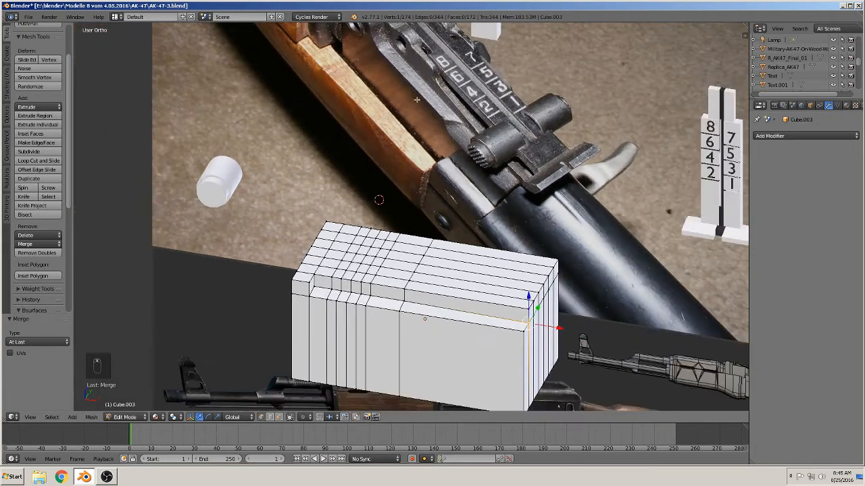
pyautogui.keyDown('shift'); pyautogui.moveTo(392, 83); pyautogui.dragTo(391, 133, button='middle'); pyautogui.keyUp('shift')
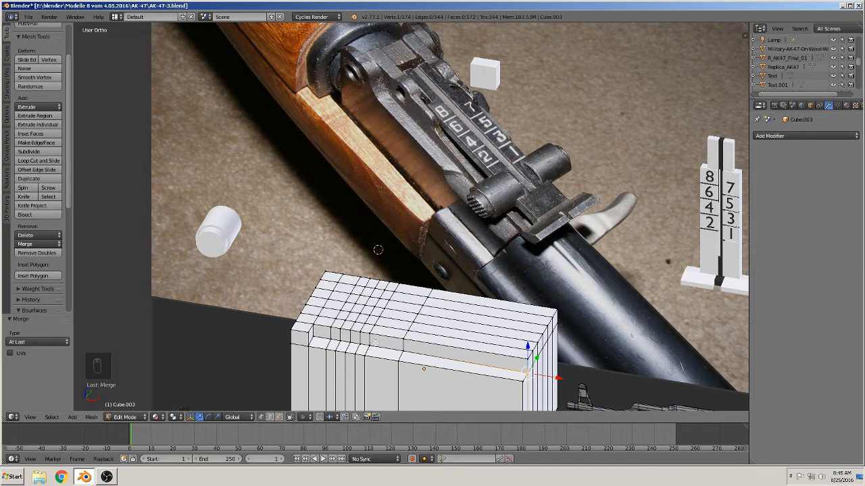
pyautogui.keyDown('shift'); pyautogui.moveTo(330, 302); pyautogui.dragTo(353, 305, button='middle'); pyautogui.keyUp('shift')
pyautogui.keyDown('alt'); pyautogui.rightClick(326, 335); pyautogui.keyUp('alt')
# Allow selection through the mesh, select all vertices of the block's left end and move them -0.019 along the X axis
pyautogui.keyDown('shift'); pyautogui.moveTo(355, 347); pyautogui.dragTo(344, 241, button='middle'); pyautogui.keyUp('shift')
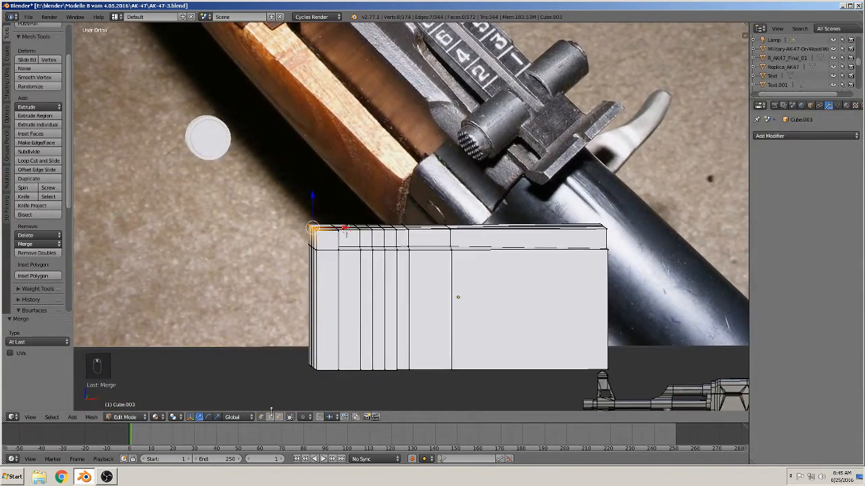
pyautogui.click(290, 417)
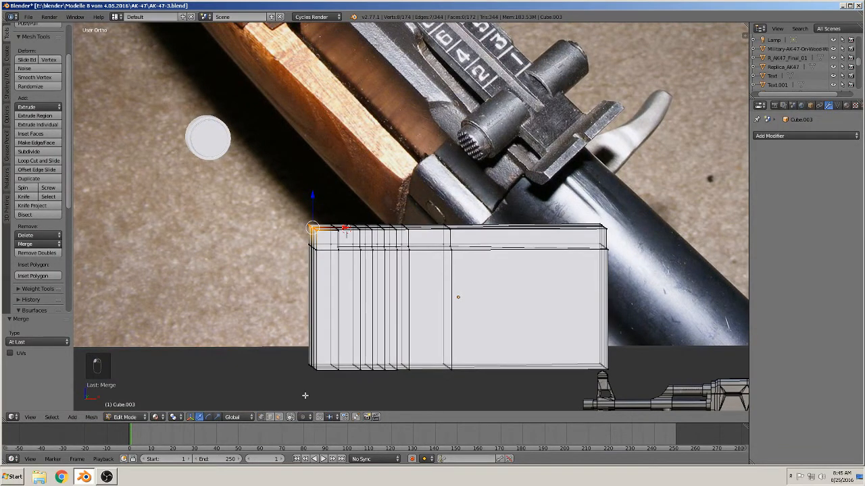
pyautogui.press('a')
pyautogui.press('b')
pyautogui.moveTo(326, 392); pyautogui.dragTo(303, 229)
pyautogui.press('c')
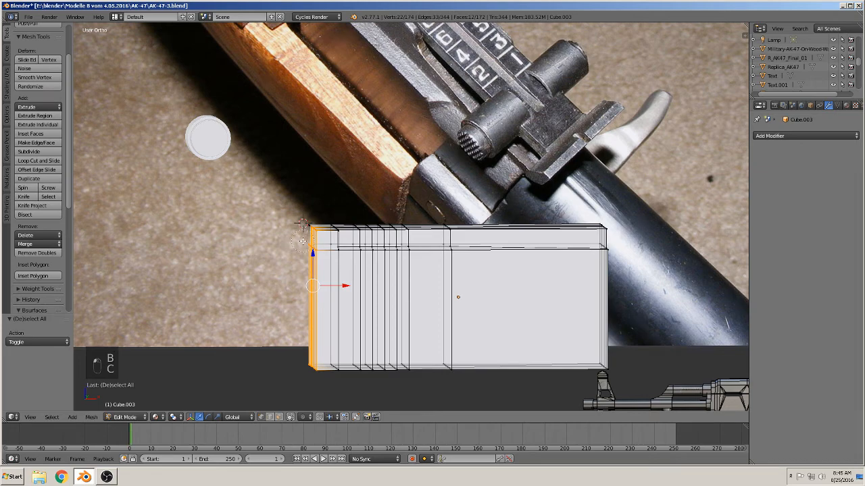
pyautogui.click(305, 229)
pyautogui.rightClick(304, 213)
pyautogui.press('g')
pyautogui.press('x')
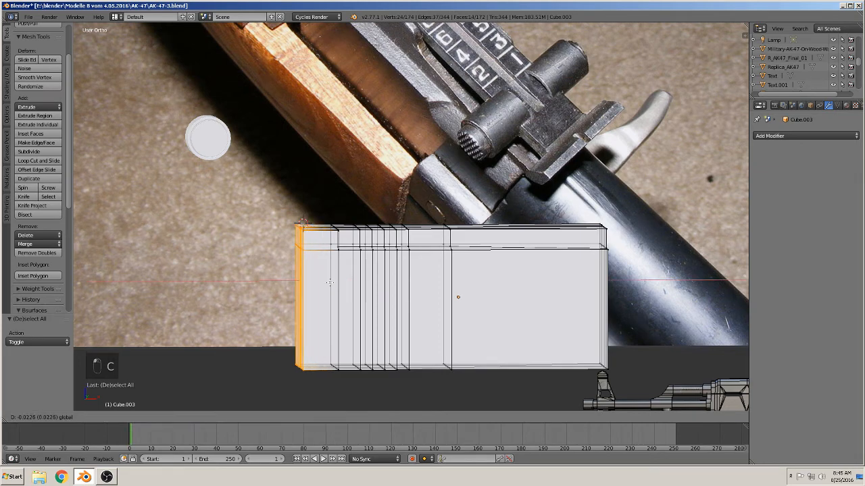
pyautogui.click(332, 282)
# Add one centered edge loop through the widened left end column and limit selection to visible geometry again
pyautogui.moveTo(331, 283); pyautogui.dragTo(343, 320, button='middle')
pyautogui.scroll(2, 343, 320)
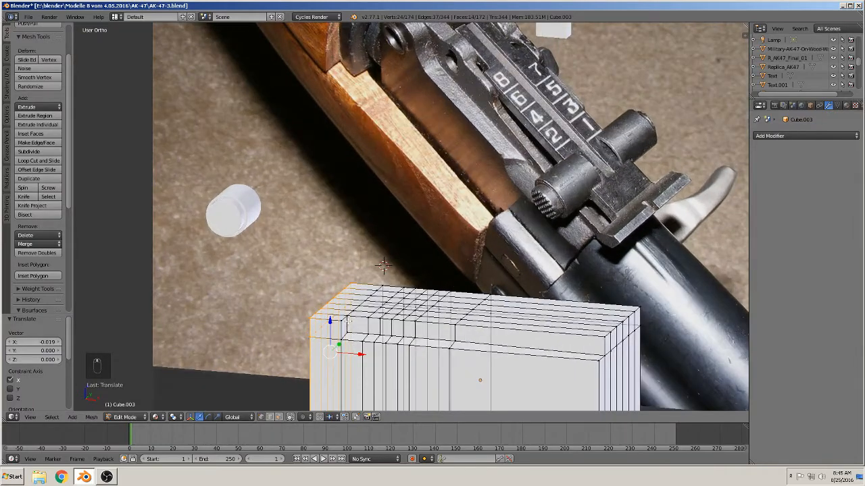
pyautogui.hotkey('ctrl', 'r')
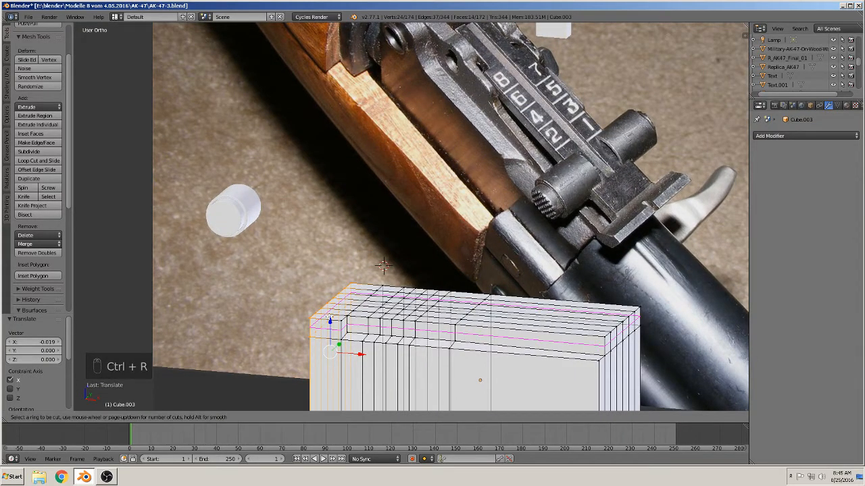
pyautogui.click(331, 317)
pyautogui.click(331, 316)
pyautogui.scroll(2, 340, 333)
pyautogui.keyDown('shift'); pyautogui.moveTo(351, 343); pyautogui.dragTo(369, 256, button='middle'); pyautogui.keyUp('shift')
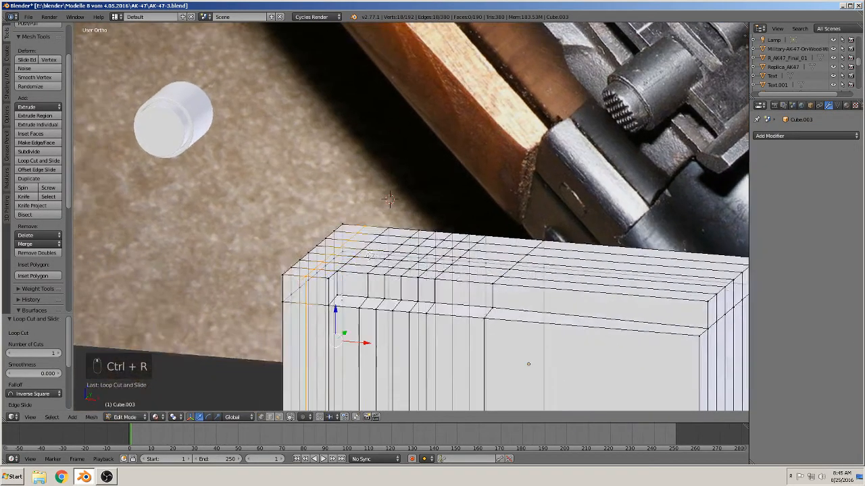
pyautogui.scroll(1, 387, 196)
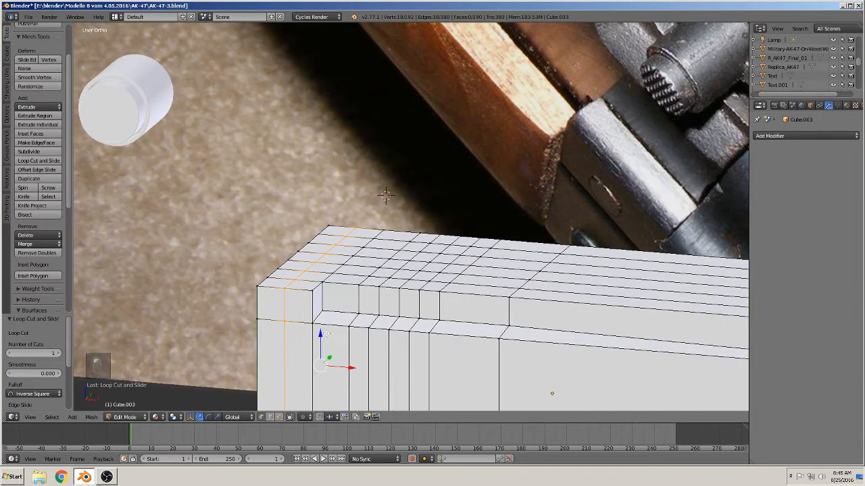
pyautogui.scroll(1, 387, 196)
# Try to bevel the left and right top edges of the raised left end block with an amount of 0.107 and 3 segments
pyautogui.rightClick(297, 303)
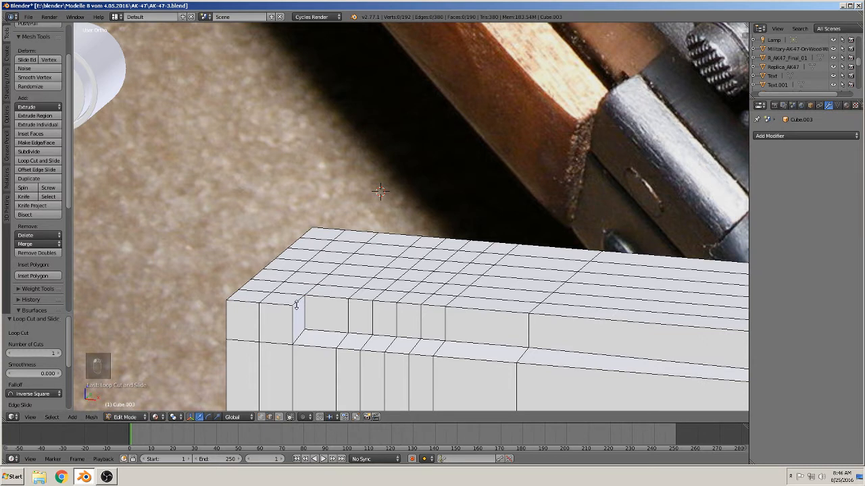
pyautogui.click(326, 279)
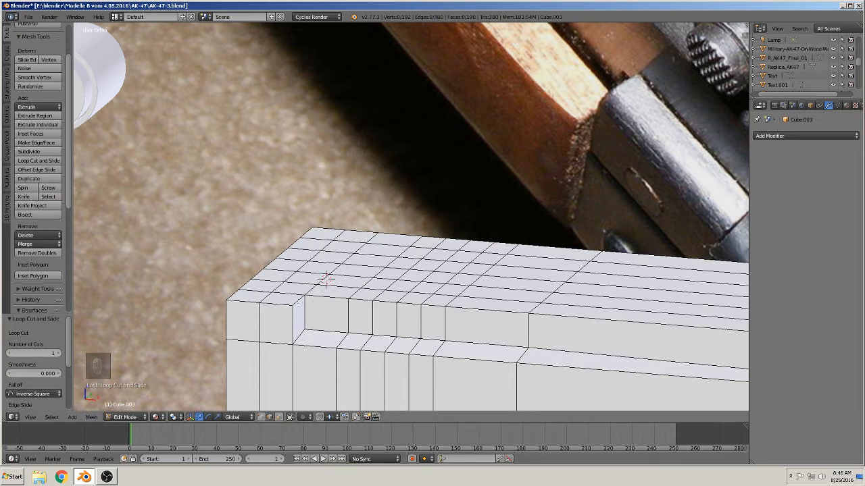
pyautogui.rightClick(299, 304)
pyautogui.keyDown('shift'); pyautogui.rightClick(234, 294); pyautogui.keyUp('shift')
pyautogui.hotkey('ctrl', 'b')
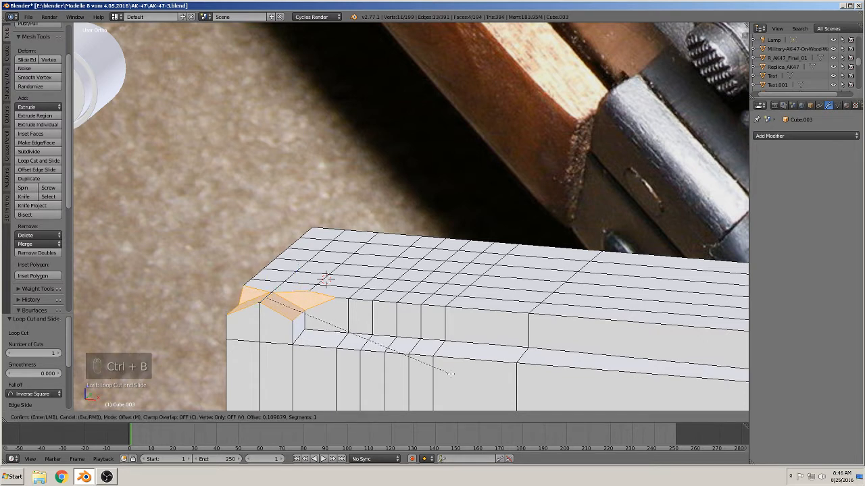
pyautogui.scroll(2, 453, 369)
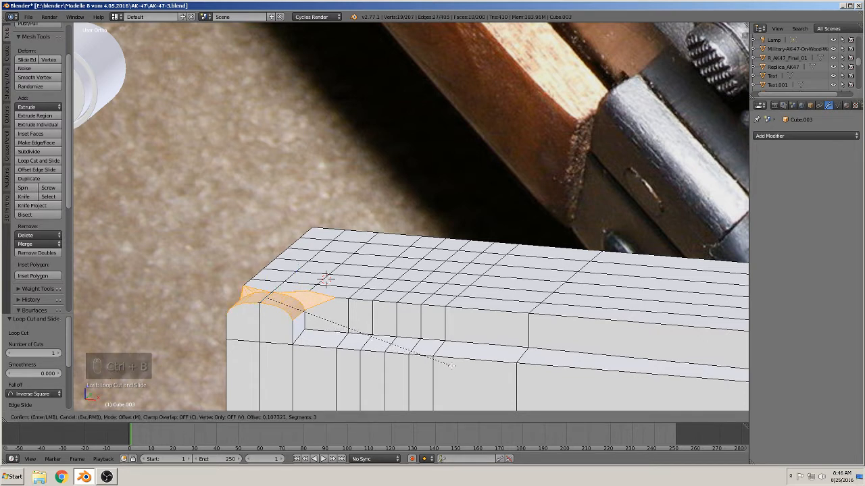
pyautogui.scroll(-1, 453, 366)
pyautogui.click(451, 365)
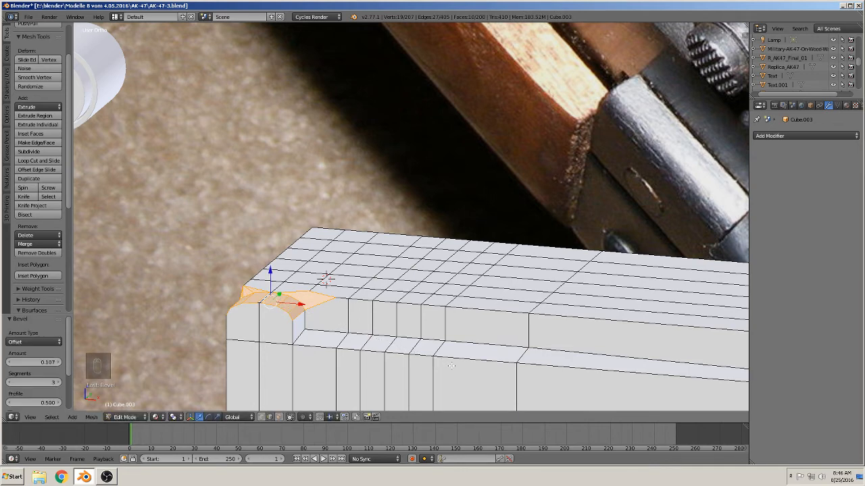
# Inspect the beveled end block in Object Mode, return to Edit Mode and undo the bevel
pyautogui.press('Tab')
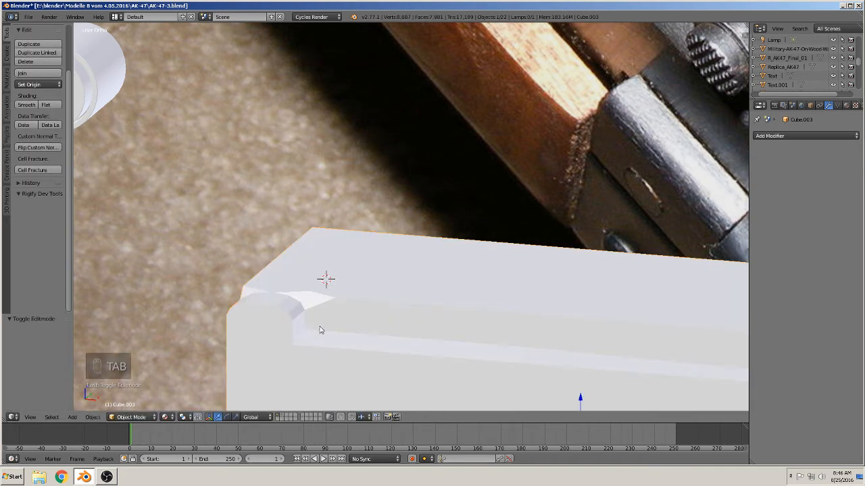
pyautogui.moveTo(303, 329); pyautogui.dragTo(337, 323, button='middle')
pyautogui.press('Tab')
pyautogui.moveTo(341, 268); pyautogui.dragTo(284, 241, button='middle')
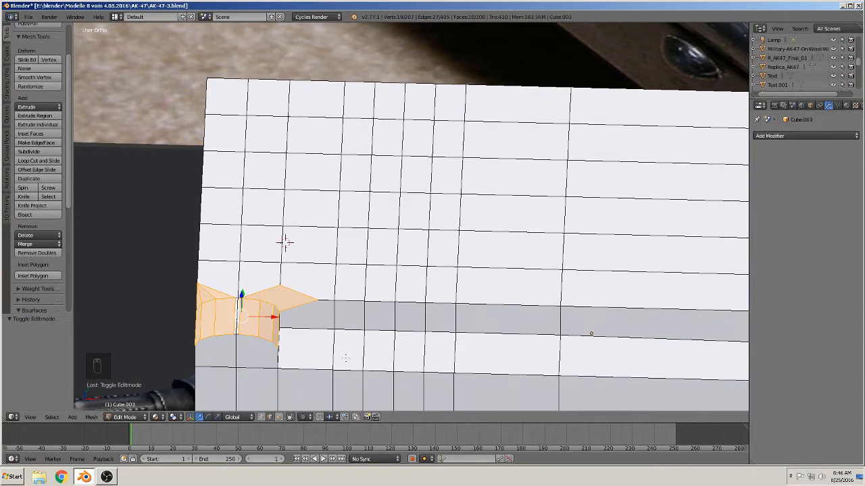
pyautogui.hotkey('ctrl', 'z')
pyautogui.hotkey('ctrl', 'z')
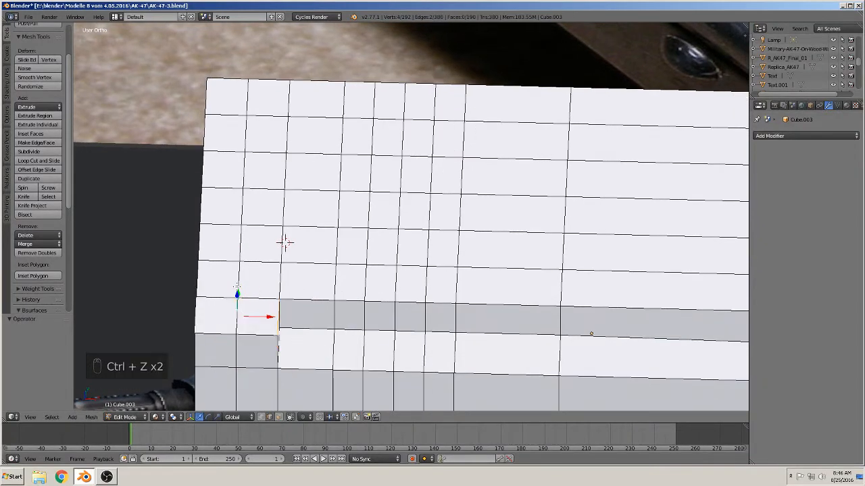
pyautogui.hotkey('ctrl', 'r')
pyautogui.click(197, 298)
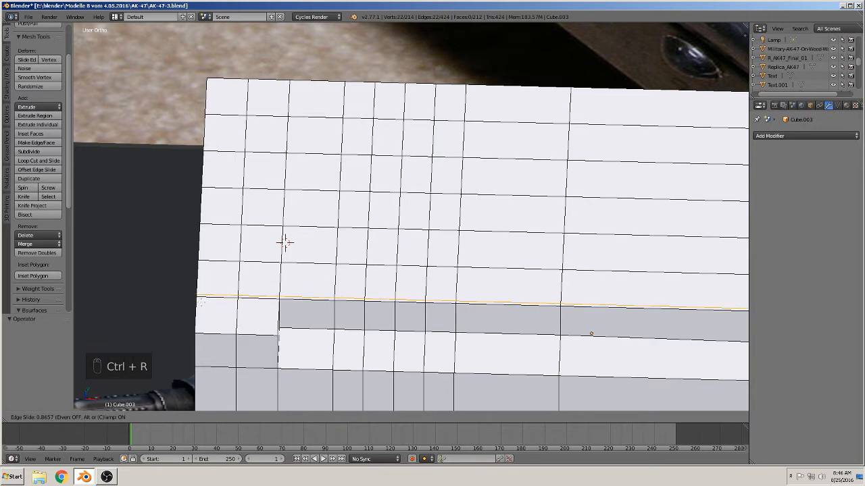
pyautogui.rightClick(286, 243)
pyautogui.hotkey('ctrl', 'z')
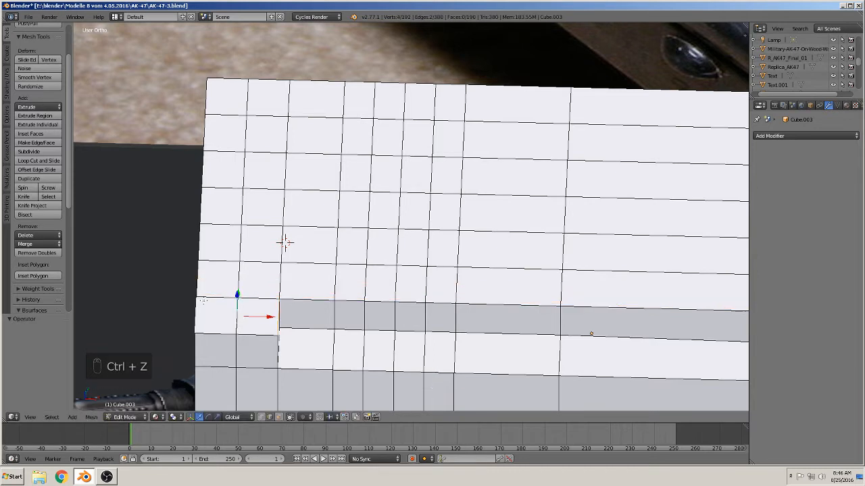
# Add one edge loop along the block's front row and slide it against the rear edge of the raised left end block
pyautogui.hotkey('ctrl', 'r')
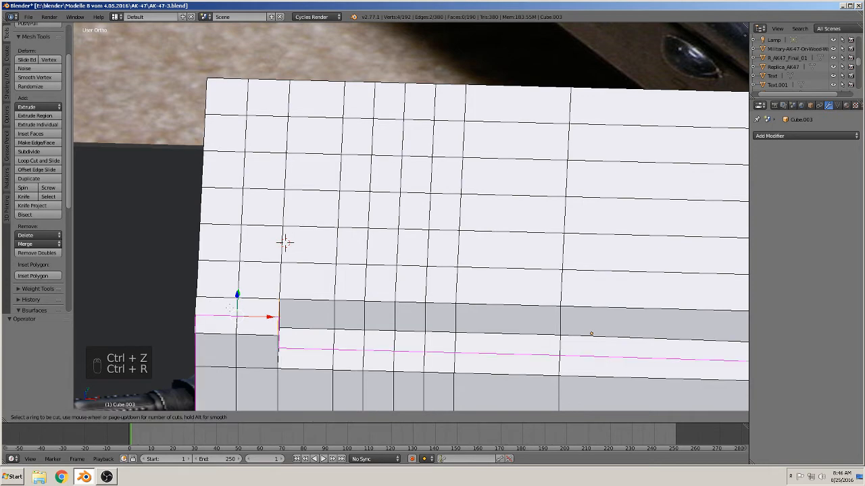
pyautogui.click(285, 243)
pyautogui.rightClick(286, 243)
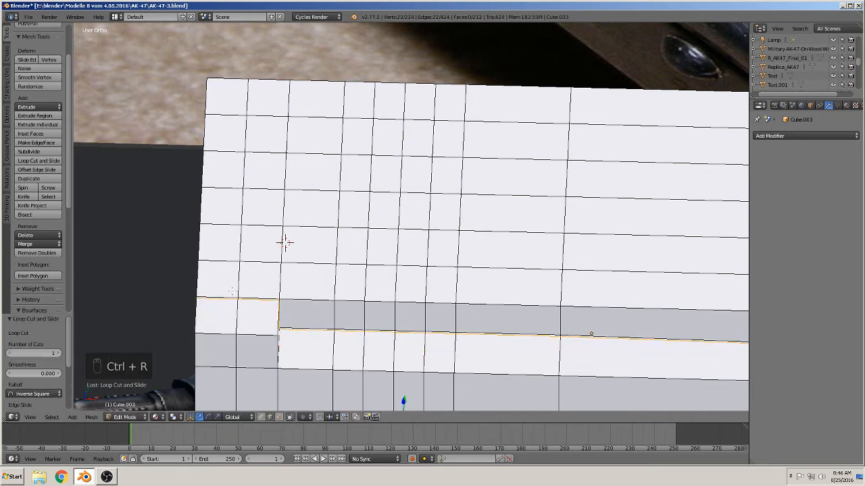
# Bevel the left and right top edges of the raised left end block with an offset of about 0.212 and 3 segments
pyautogui.rightClick(276, 323)
pyautogui.keyDown('shift'); pyautogui.rightClick(200, 318); pyautogui.keyUp('shift')
pyautogui.moveTo(283, 385); pyautogui.dragTo(294, 324, button='middle')
pyautogui.hotkey('ctrl', 'b')
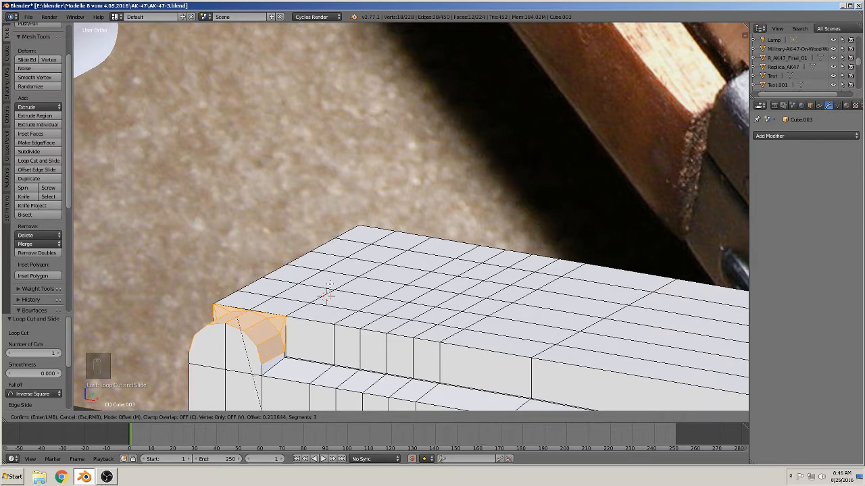
pyautogui.click(327, 297)
# Inspect the rounded end block in Object Mode from several angles and compare it with the reference photo
pyautogui.press('Tab')
pyautogui.scroll(-3, 333, 278)
pyautogui.moveTo(334, 277); pyautogui.dragTo(382, 273, button='middle')
pyautogui.keyDown('shift'); pyautogui.moveTo(404, 302); pyautogui.dragTo(354, 210, button='middle'); pyautogui.keyUp('shift')
pyautogui.scroll(-3, 354, 209)
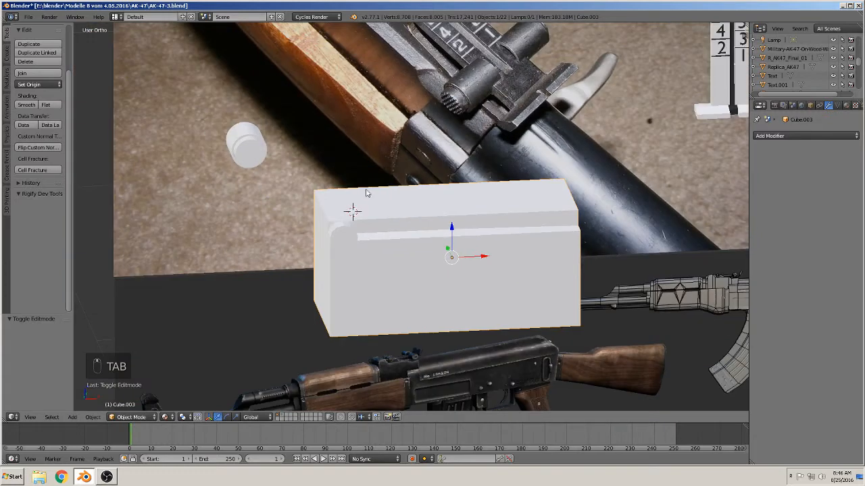
pyautogui.moveTo(314, 176); pyautogui.dragTo(297, 134, button='middle')
pyautogui.scroll(-2, 298, 135)
pyautogui.keyDown('shift'); pyautogui.moveTo(372, 181); pyautogui.dragTo(356, 215, button='middle'); pyautogui.keyUp('shift')
pyautogui.moveTo(356, 215); pyautogui.dragTo(347, 271, button='middle')
pyautogui.scroll(3, 365, 255)
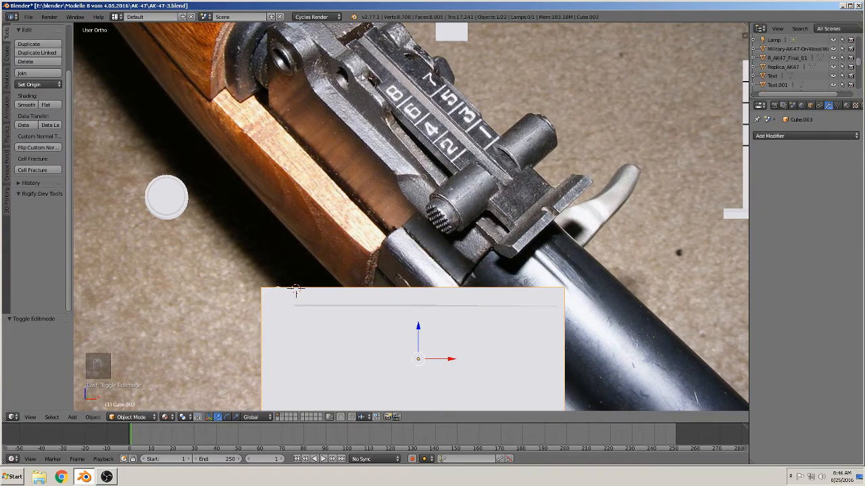
pyautogui.scroll(-2, 364, 286)
pyautogui.moveTo(364, 295); pyautogui.dragTo(358, 336, button='middle')
pyautogui.scroll(2, 361, 316)
# Return to Edit Mode in top view with vertex selection and add one centered lengthwise edge loop through the block's middle row
pyautogui.press('Tab')
pyautogui.press('KP_7')
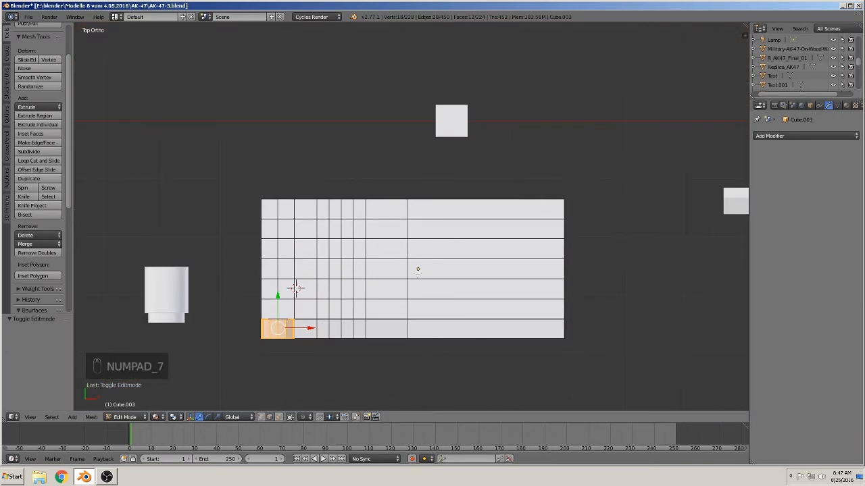
pyautogui.click(269, 418)
pyautogui.press('a')
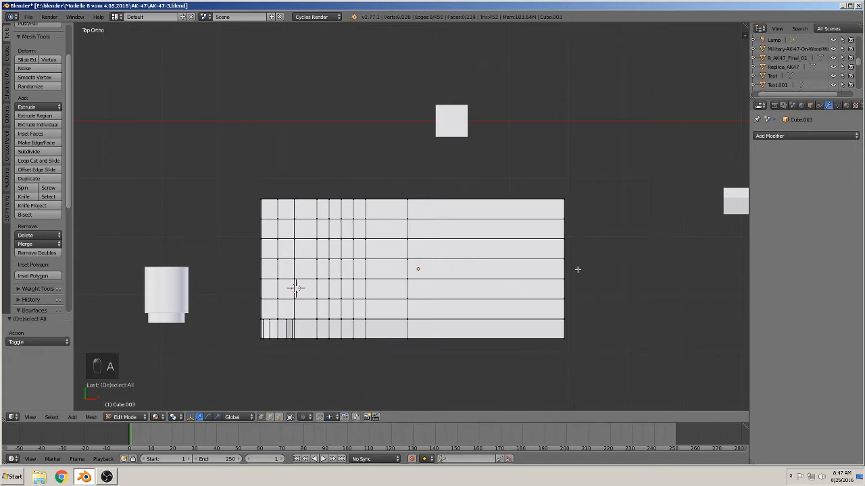
pyautogui.hotkey('ctrl', 'r')
pyautogui.click(558, 269)
pyautogui.rightClick(591, 263)
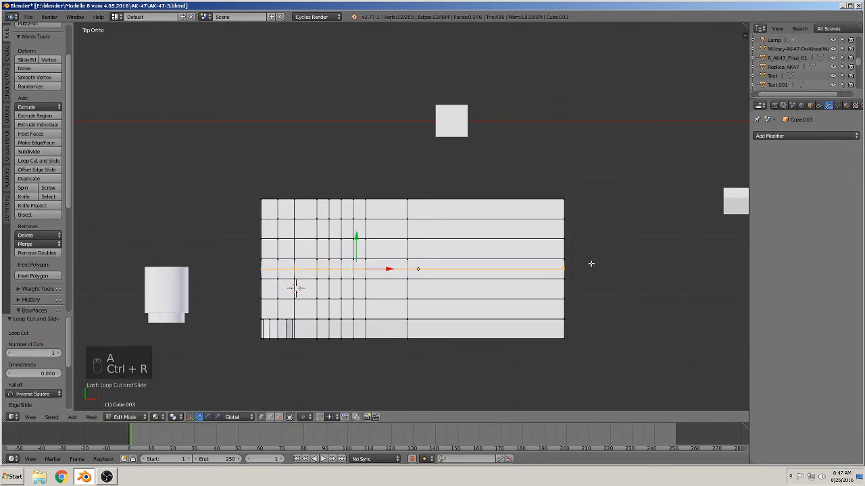
# Select the vertices of the block's rear half behind the center loop and delete them, repeating for the remaining layer beneath
pyautogui.press('b')
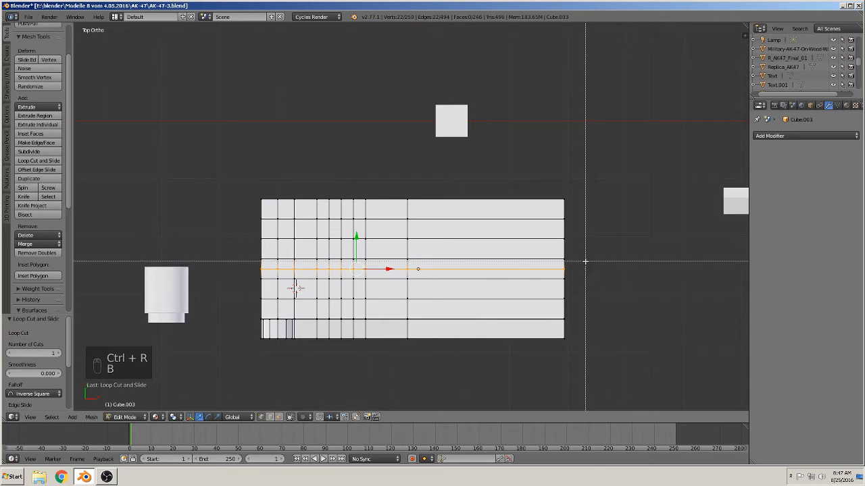
pyautogui.moveTo(591, 261); pyautogui.dragTo(216, 158)
pyautogui.press('a')
pyautogui.press('b')
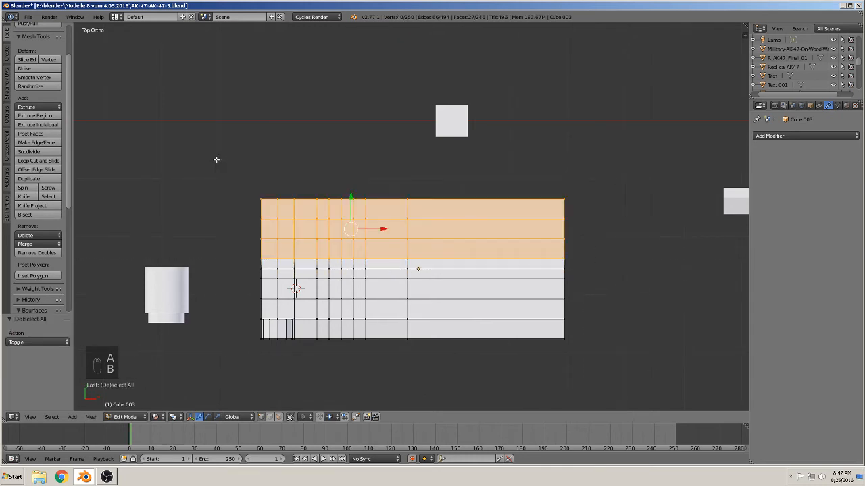
pyautogui.press('x')
pyautogui.click(216, 163)
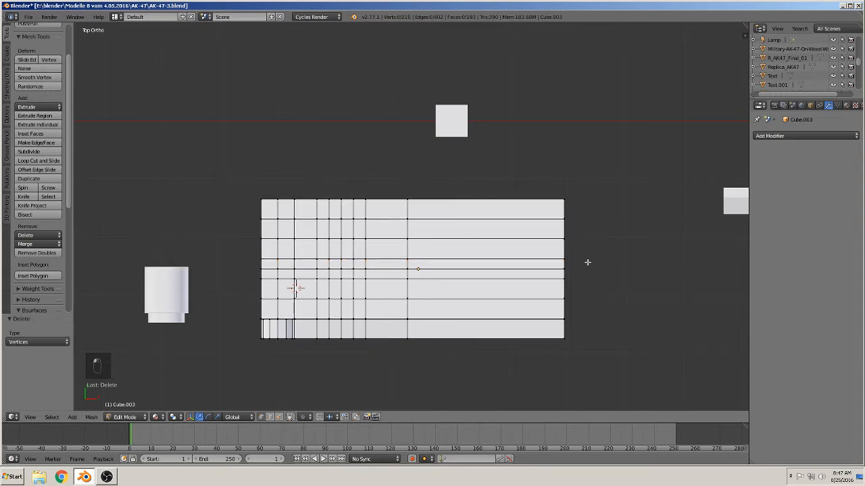
pyautogui.press('b')
pyautogui.moveTo(587, 262); pyautogui.dragTo(218, 173)
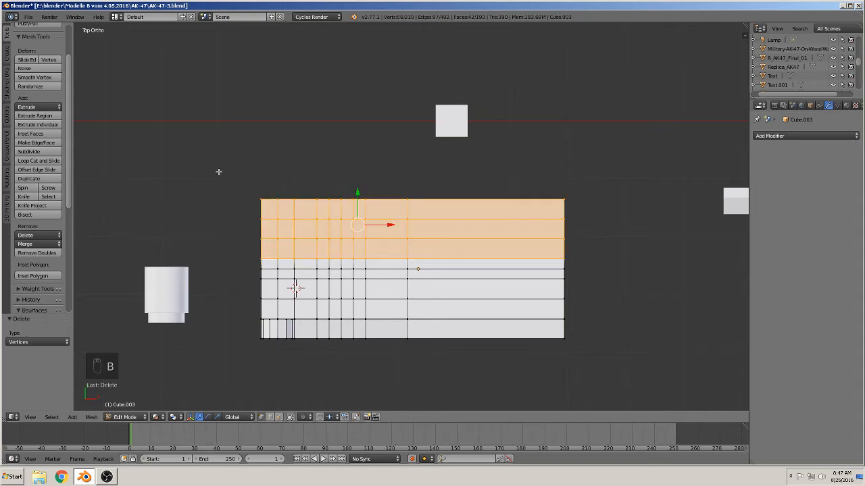
pyautogui.press('x')
pyautogui.click(219, 175)
# Examine the remaining front half of the block against the rear-sight area of the reference photo
pyautogui.moveTo(285, 306); pyautogui.dragTo(286, 208, button='middle')
pyautogui.scroll(-3, 287, 208)
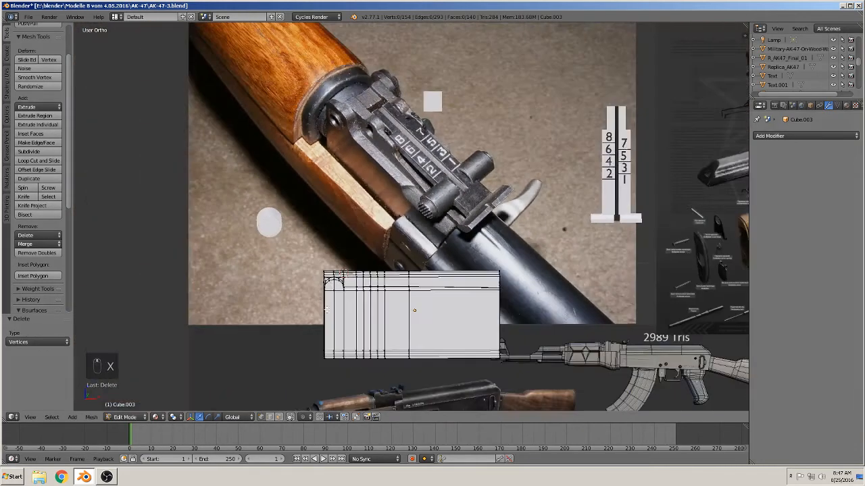
pyautogui.keyDown('shift'); pyautogui.moveTo(346, 322); pyautogui.dragTo(488, 386, button='middle'); pyautogui.keyUp('shift')
pyautogui.scroll(4, 289, 320)
pyautogui.scroll(1, 385, 342)
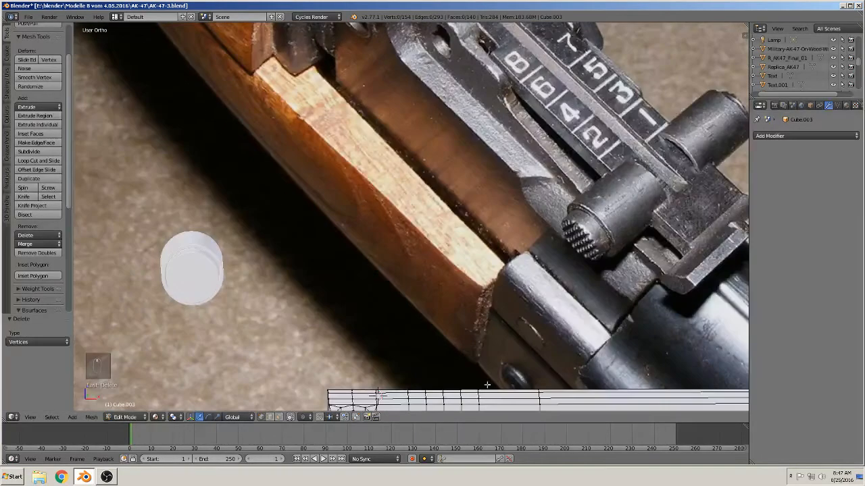
pyautogui.keyDown('shift'); pyautogui.moveTo(488, 441); pyautogui.dragTo(436, 434, button='middle'); pyautogui.keyUp('shift')
pyautogui.keyDown('shift'); pyautogui.moveTo(428, 345); pyautogui.dragTo(418, 48, button='middle'); pyautogui.keyUp('shift')
pyautogui.scroll(-5, 432, 205)
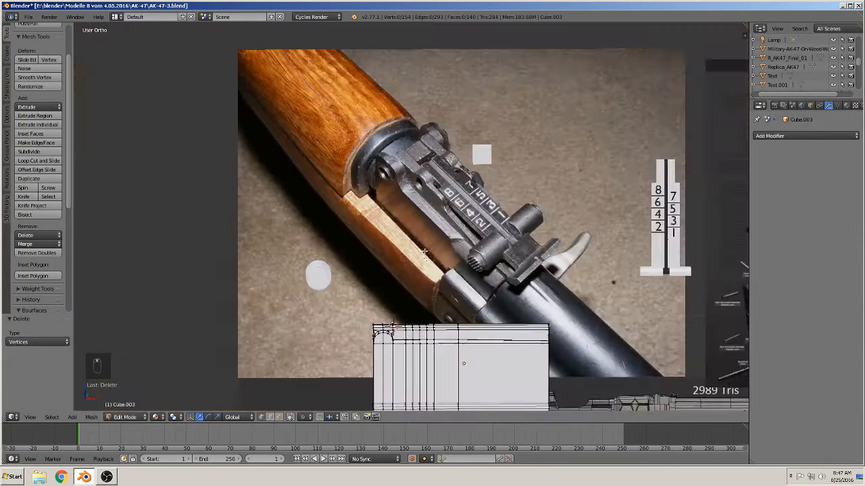
pyautogui.scroll(4, 407, 254)
pyautogui.scroll(2, 395, 271)
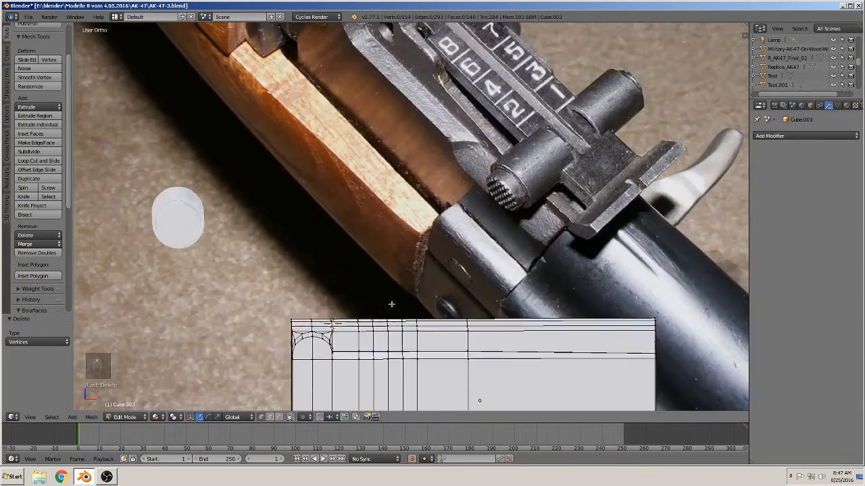
pyautogui.moveTo(358, 343); pyautogui.dragTo(372, 378, button='middle')
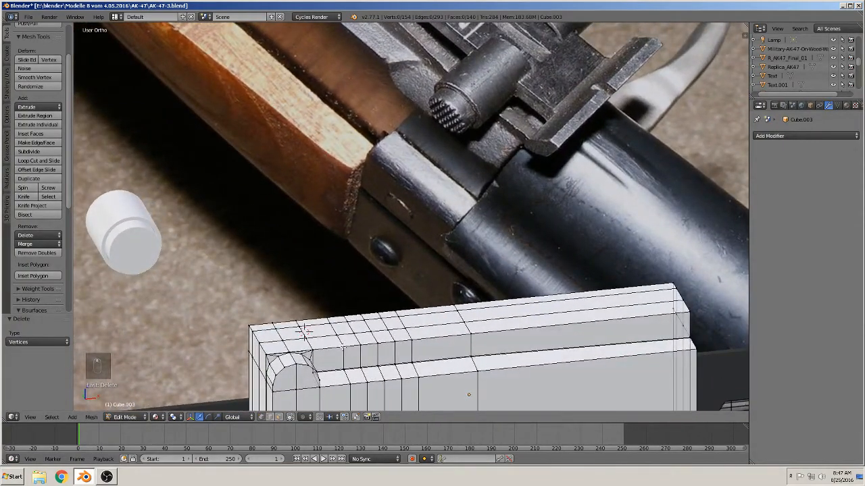
pyautogui.scroll(-3, 305, 331)
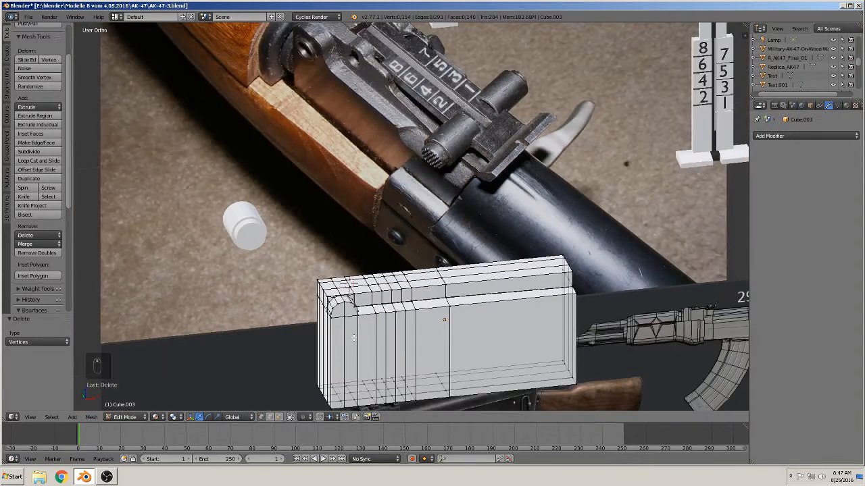
pyautogui.scroll(2, 353, 337)
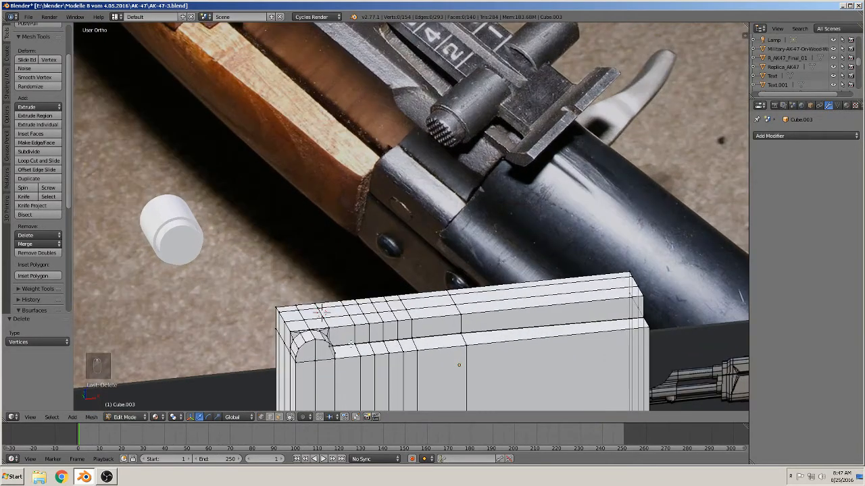
pyautogui.scroll(6, 350, 343)
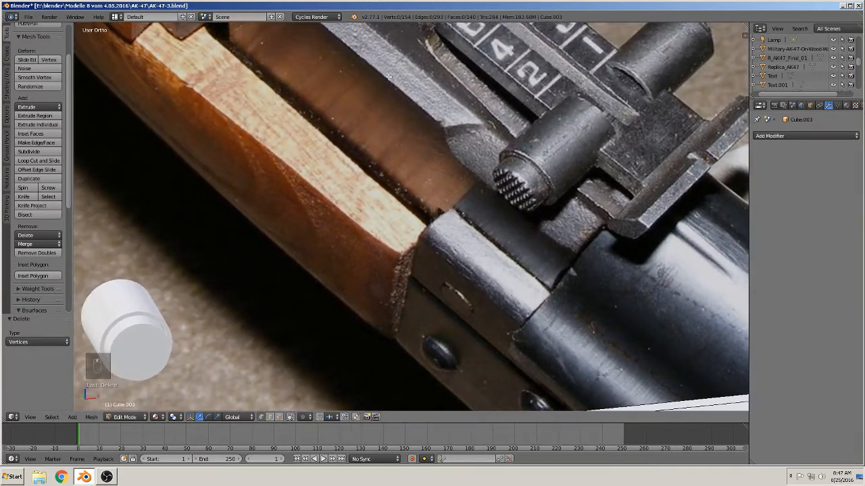
pyautogui.scroll(-4, 389, 76)
pyautogui.scroll(1, 389, 195)
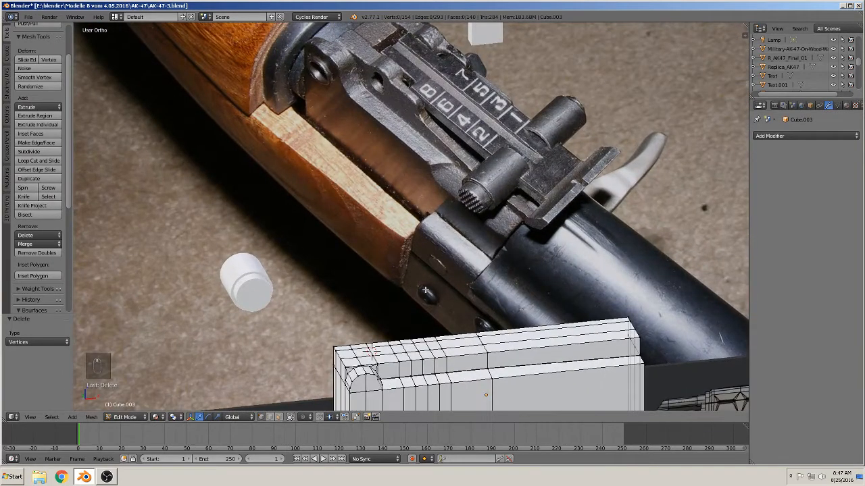
# Add one centered crosswise edge loop through the column just right of the rounded end block
pyautogui.scroll(5, 402, 332)
pyautogui.keyDown('shift'); pyautogui.moveTo(365, 394); pyautogui.dragTo(344, 292, button='middle'); pyautogui.keyUp('shift')
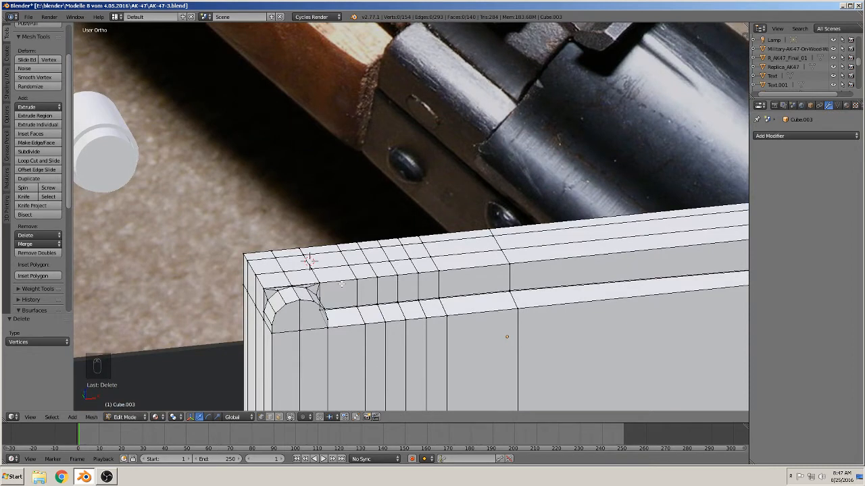
pyautogui.hotkey('ctrl', 'r')
pyautogui.click(341, 284)
pyautogui.rightClick(342, 284)
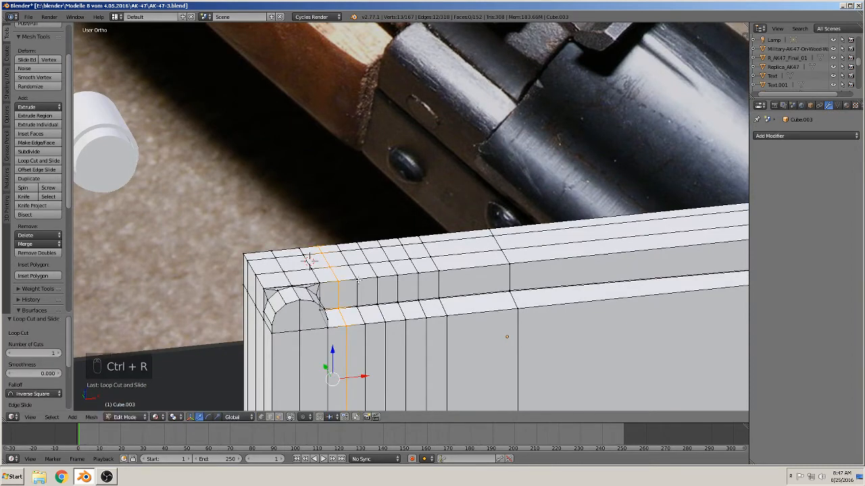
# Try extruding a short crosswise edge on the block's top near the rounded end by 0.014 along the Z axis, and undo it
pyautogui.rightClick(355, 276)
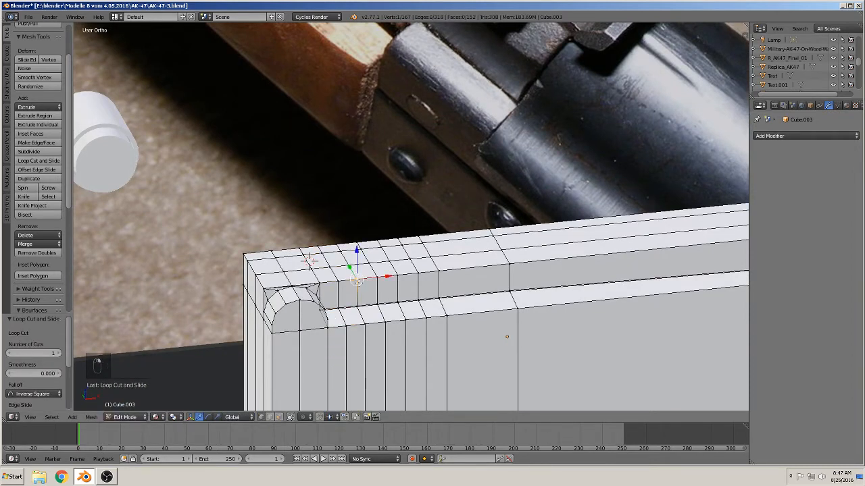
pyautogui.scroll(-3, 358, 287)
pyautogui.keyDown('shift'); pyautogui.moveTo(357, 289); pyautogui.dragTo(348, 354, button='middle'); pyautogui.keyUp('shift')
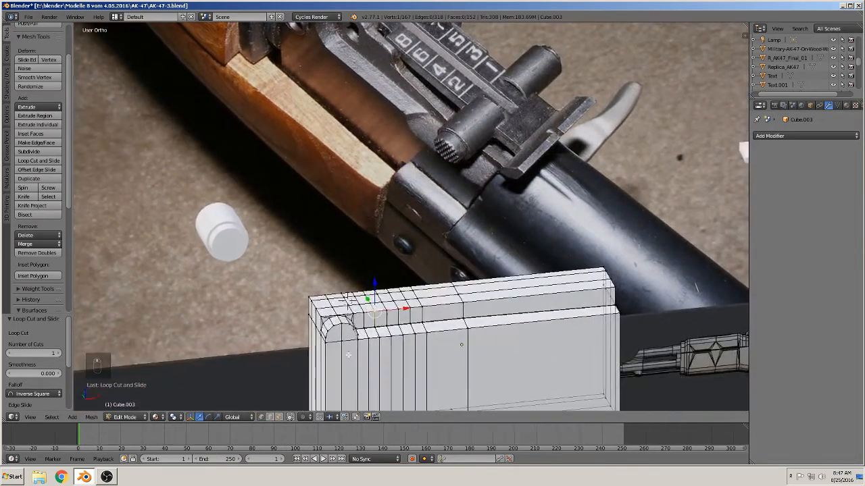
pyautogui.scroll(2, 363, 375)
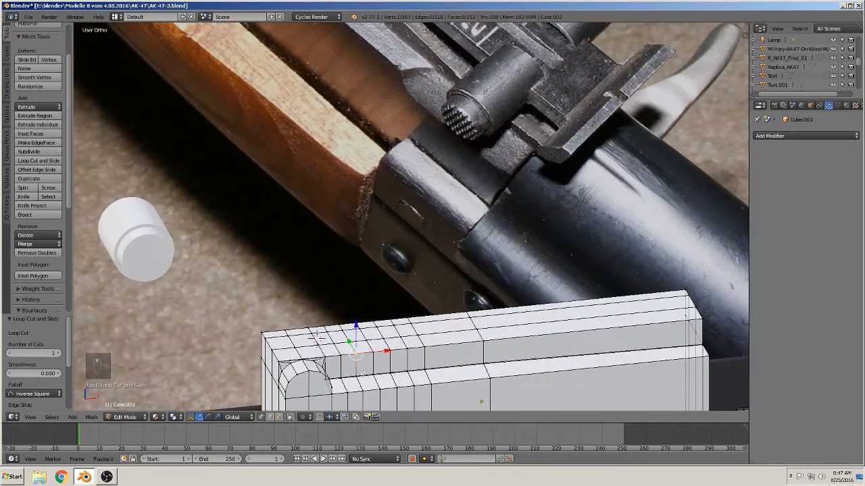
pyautogui.click(278, 417)
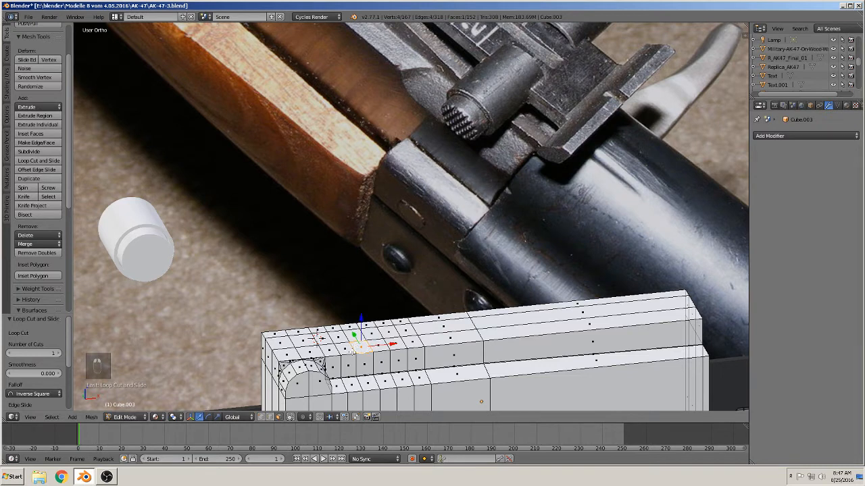
pyautogui.click(269, 418)
pyautogui.rightClick(356, 346)
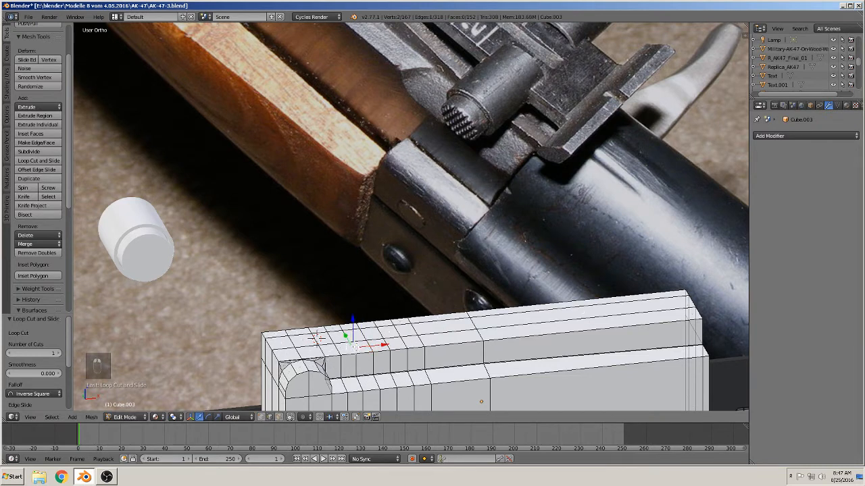
pyautogui.press('e')
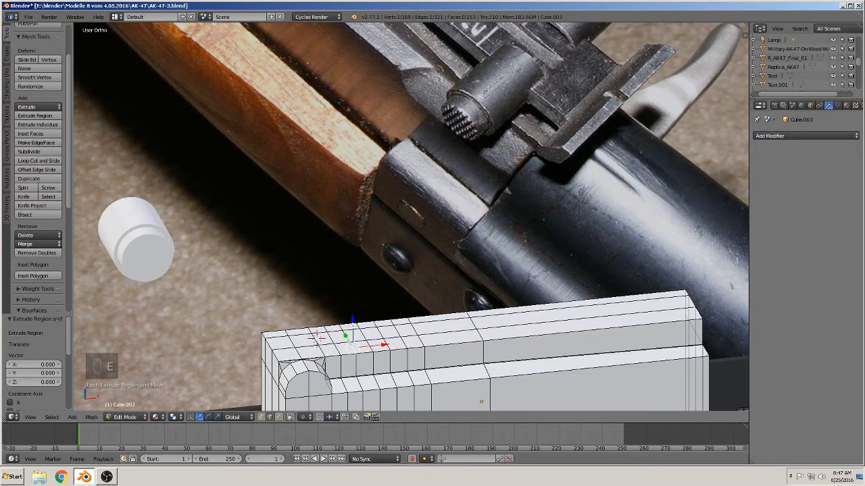
pyautogui.moveTo(352, 320); pyautogui.dragTo(351, 316)
pyautogui.moveTo(377, 358); pyautogui.dragTo(360, 348, button='middle')
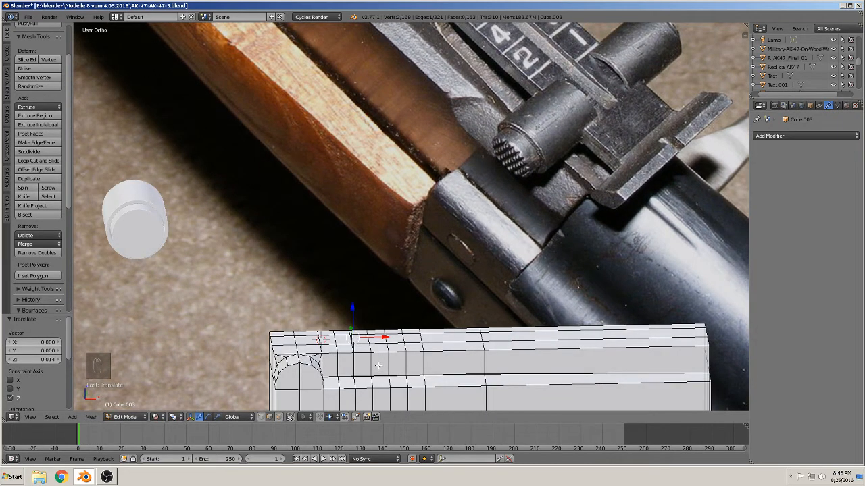
pyautogui.hotkey('ctrl', 'z')
pyautogui.hotkey('ctrl', 'z')
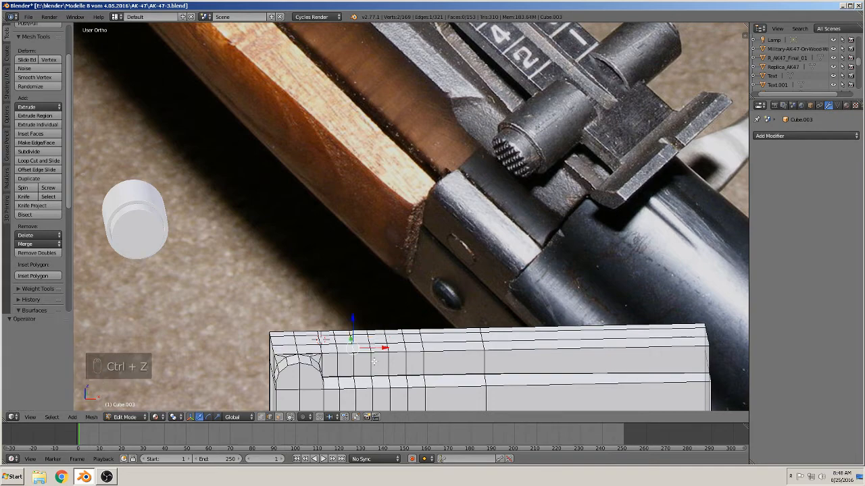
# Extrude two adjacent faces in the front row of the block's top, just right of the rounded end, upward by 0.018
pyautogui.keyDown('shift'); pyautogui.moveTo(372, 359); pyautogui.dragTo(348, 272, button='middle'); pyautogui.keyUp('shift')
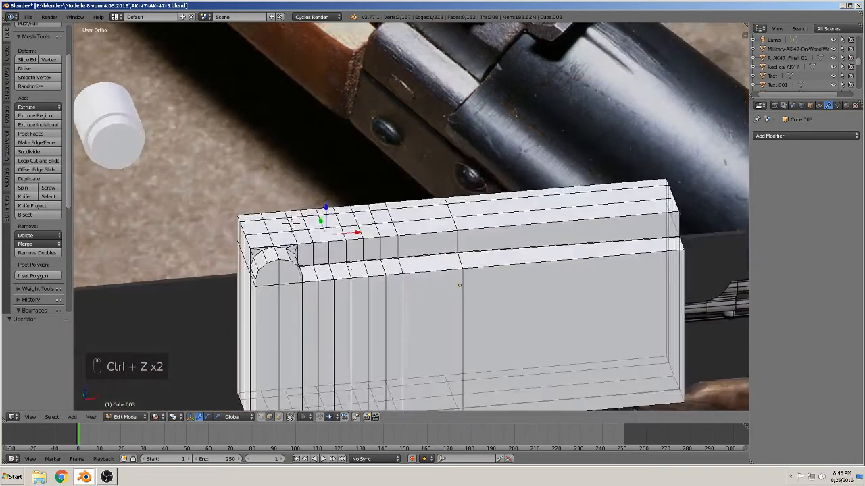
pyautogui.scroll(4, 348, 272)
pyautogui.click(279, 416)
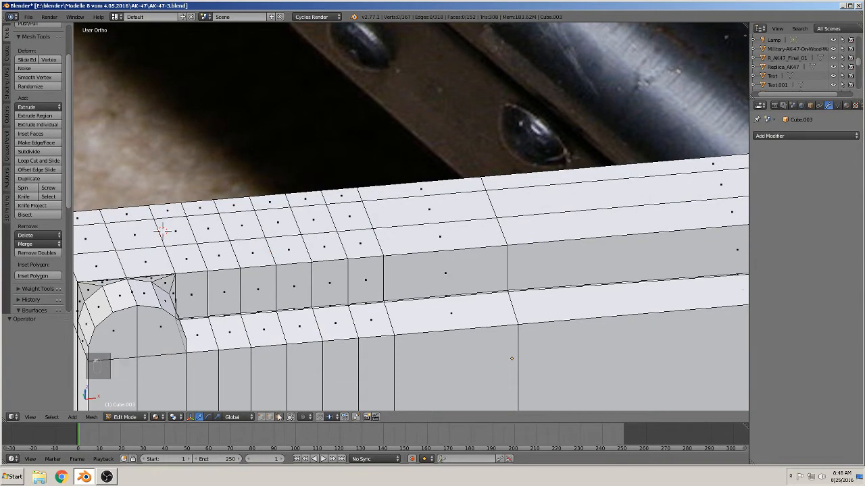
pyautogui.rightClick(248, 252)
pyautogui.keyDown('shift'); pyautogui.rightClick(229, 253); pyautogui.keyUp('shift')
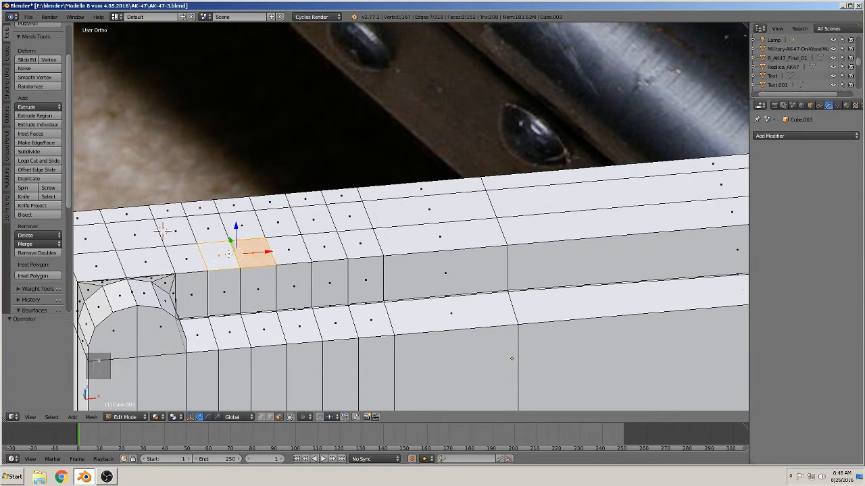
pyautogui.press('e')
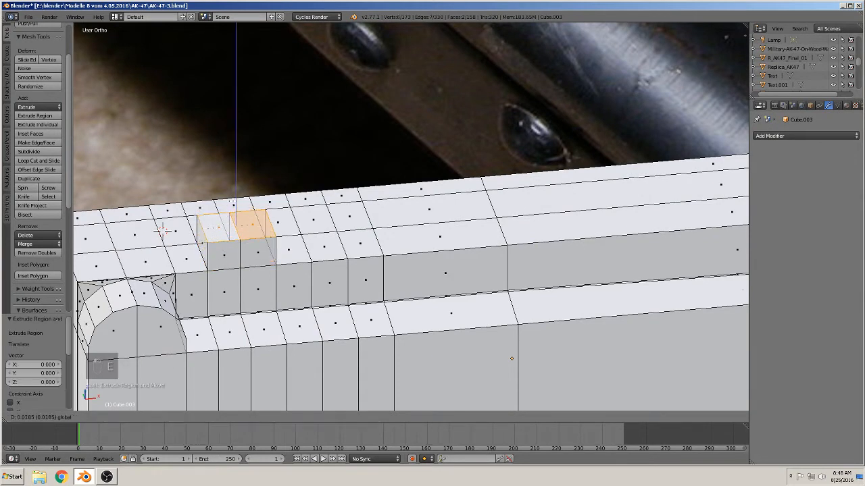
pyautogui.click(244, 240)
# Bevel the two outer crosswise edges of the raised section's top with an amount of 0.161 and 4 segments, forming a rounded bump
pyautogui.scroll(1, 244, 241)
pyautogui.moveTo(241, 254); pyautogui.dragTo(280, 258, button='middle')
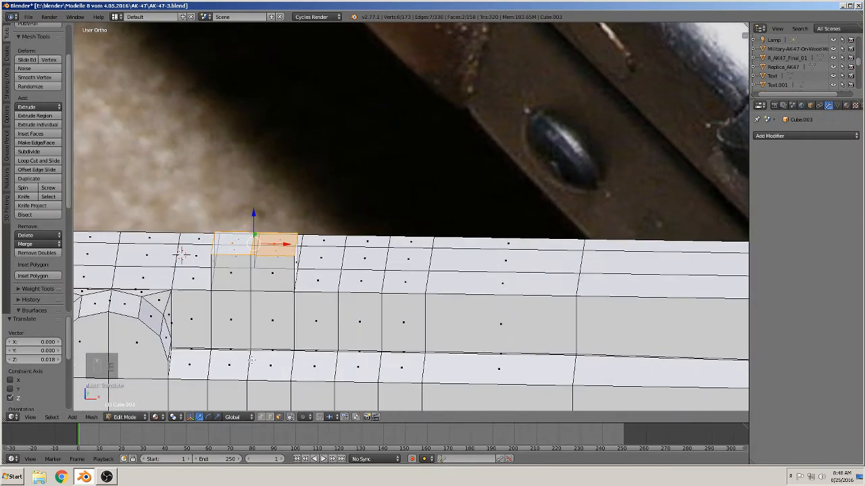
pyautogui.click(261, 416)
pyautogui.rightClick(296, 247)
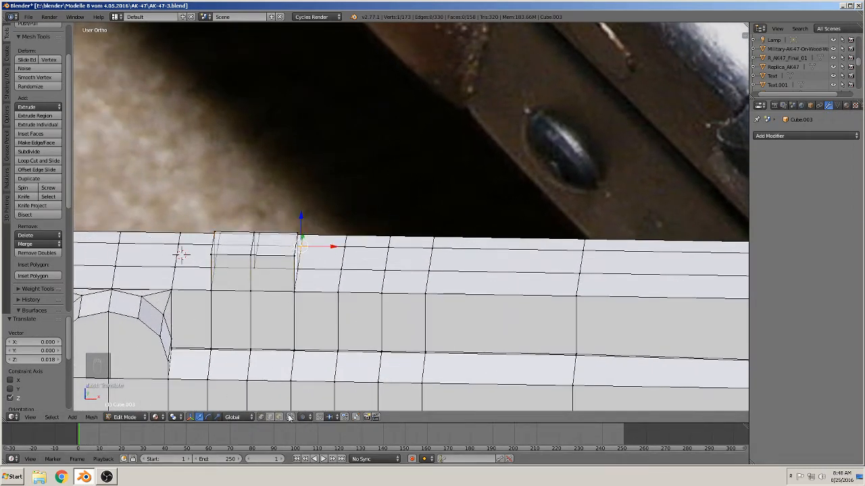
pyautogui.click(290, 417)
pyautogui.keyDown('shift'); pyautogui.rightClick(291, 245); pyautogui.keyUp('shift')
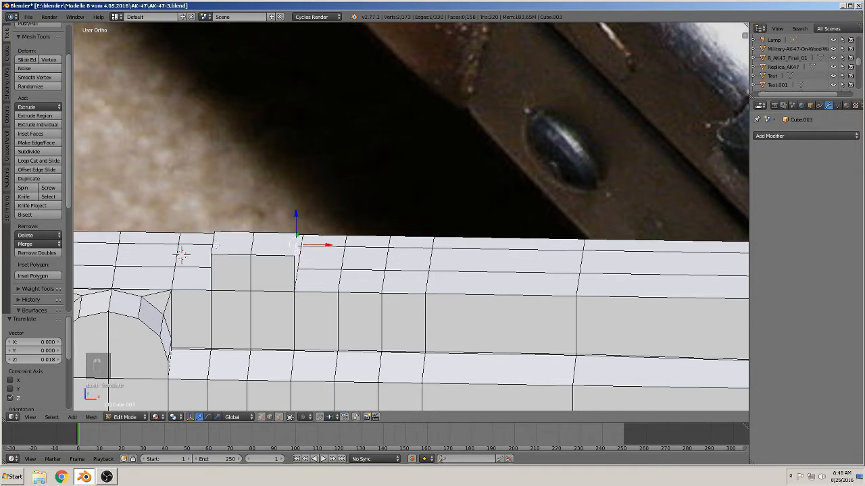
pyautogui.keyDown('shift'); pyautogui.rightClick(214, 243); pyautogui.keyUp('shift')
pyautogui.hotkey('ctrl', 'b')
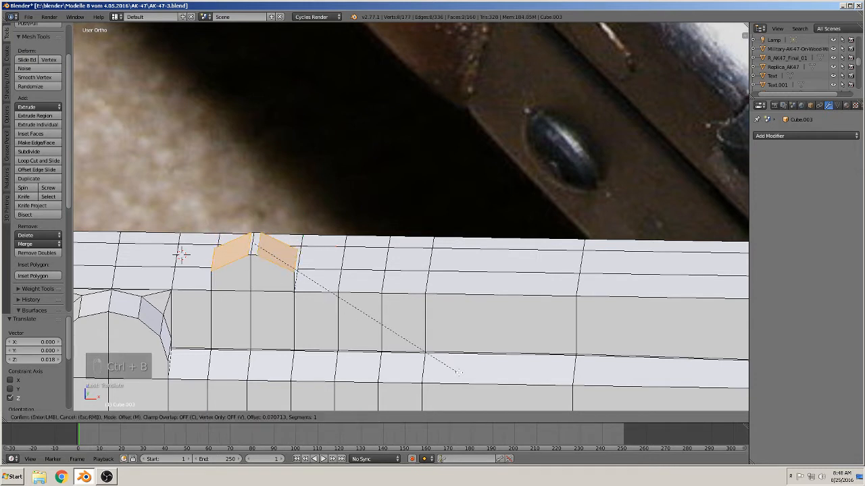
pyautogui.scroll(3, 580, 139)
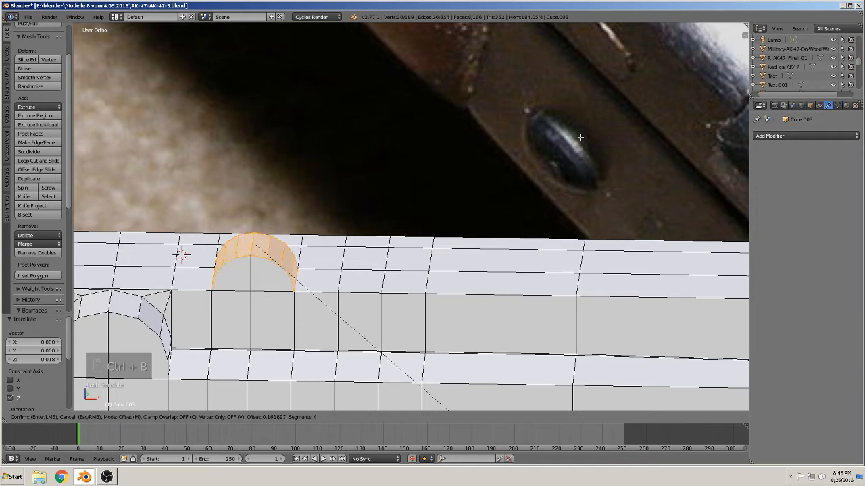
pyautogui.click(580, 135)
# Add one centered lengthwise edge loop along the block's top, running through the middle of the rounded bump
pyautogui.scroll(-5, 392, 199)
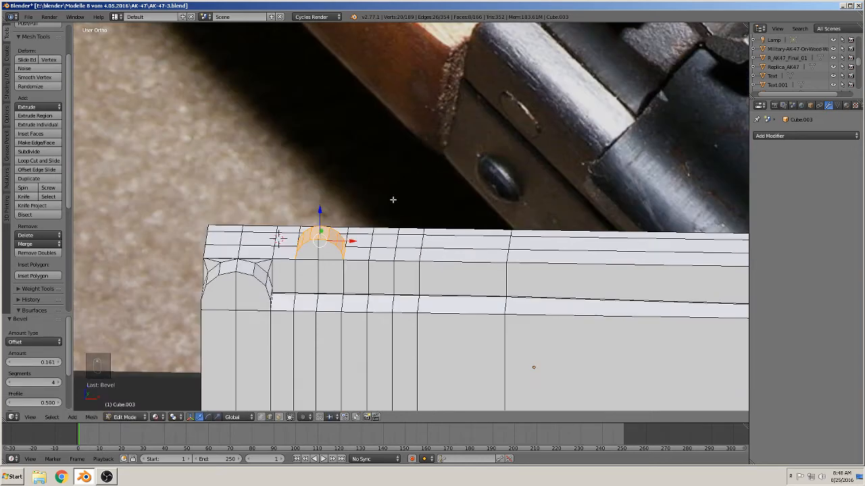
pyautogui.moveTo(392, 198); pyautogui.dragTo(398, 167, button='middle')
pyautogui.scroll(-2, 398, 148)
pyautogui.scroll(-1, 398, 149)
pyautogui.keyDown('shift'); pyautogui.moveTo(394, 127); pyautogui.dragTo(386, 181, button='middle'); pyautogui.keyUp('shift')
pyautogui.moveTo(423, 258); pyautogui.dragTo(409, 287, button='middle')
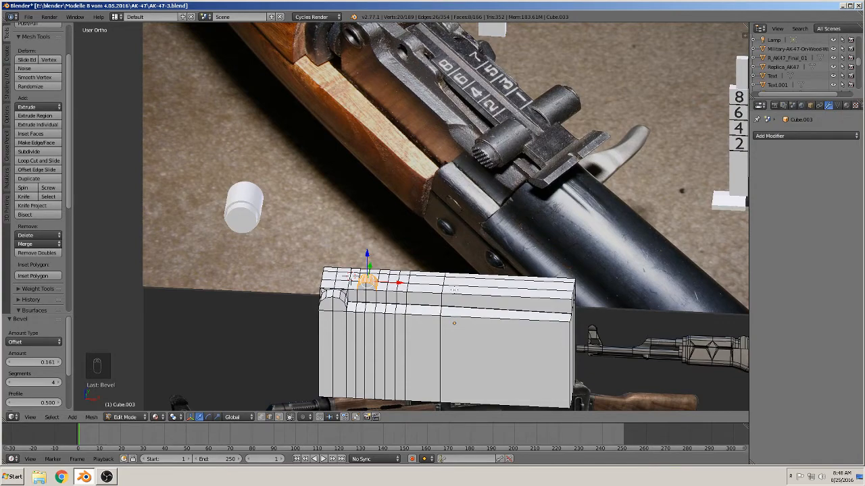
pyautogui.moveTo(454, 290); pyautogui.dragTo(443, 318, button='middle')
pyautogui.scroll(4, 427, 318)
pyautogui.keyDown('shift'); pyautogui.moveTo(362, 360); pyautogui.dragTo(325, 293, button='middle'); pyautogui.keyUp('shift')
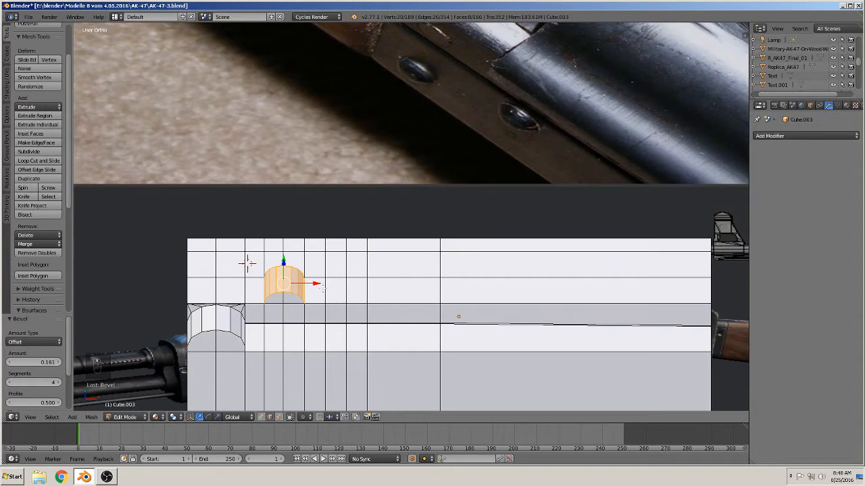
pyautogui.hotkey('ctrl', 'r')
pyautogui.click(323, 288)
pyautogui.rightClick(323, 288)
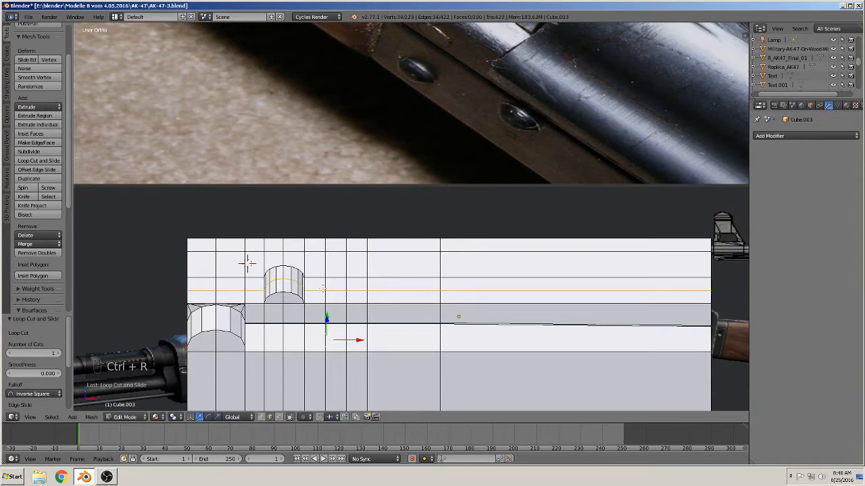
pyautogui.moveTo(433, 316); pyautogui.dragTo(428, 295, button='middle')
pyautogui.scroll(-2, 425, 288)
pyautogui.keyDown('shift'); pyautogui.moveTo(390, 196); pyautogui.dragTo(383, 241, button='middle'); pyautogui.keyUp('shift')
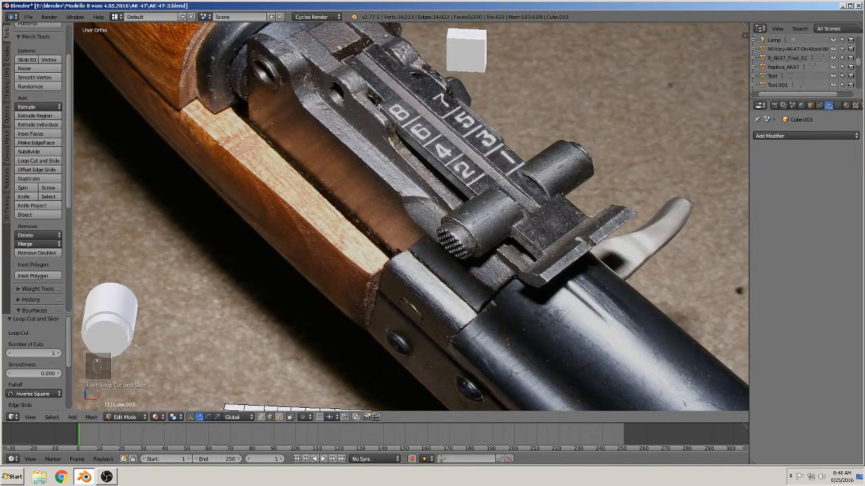
pyautogui.keyDown('shift'); pyautogui.moveTo(431, 290); pyautogui.dragTo(433, 94, button='middle'); pyautogui.keyUp('shift')
pyautogui.moveTo(337, 164); pyautogui.dragTo(341, 183, button='middle')
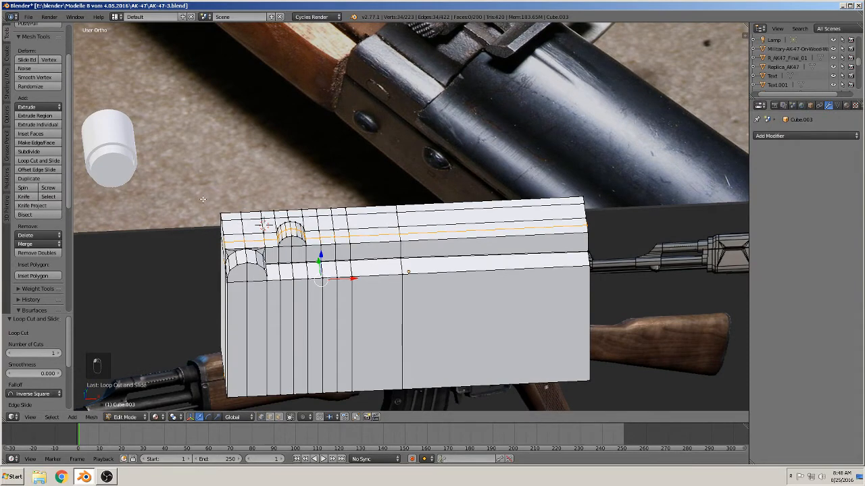
pyautogui.press('a')
pyautogui.moveTo(228, 208); pyautogui.dragTo(224, 278, button='middle')
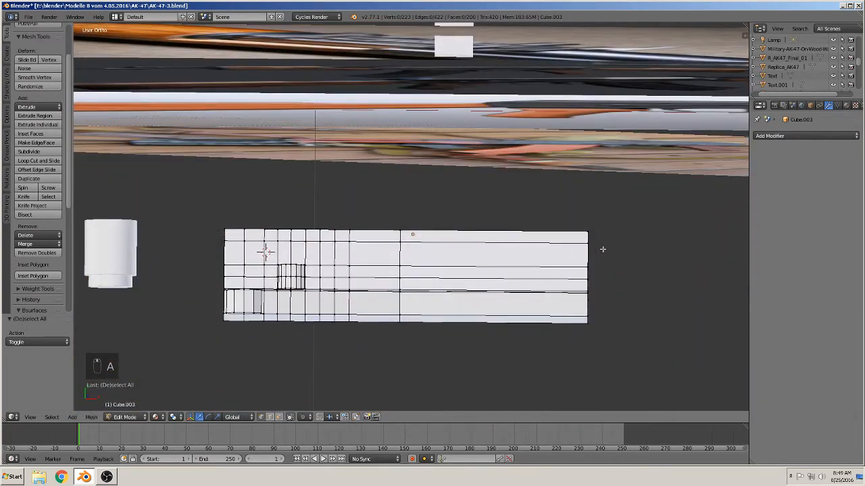
pyautogui.press('b')
pyautogui.moveTo(600, 248); pyautogui.dragTo(183, 191)
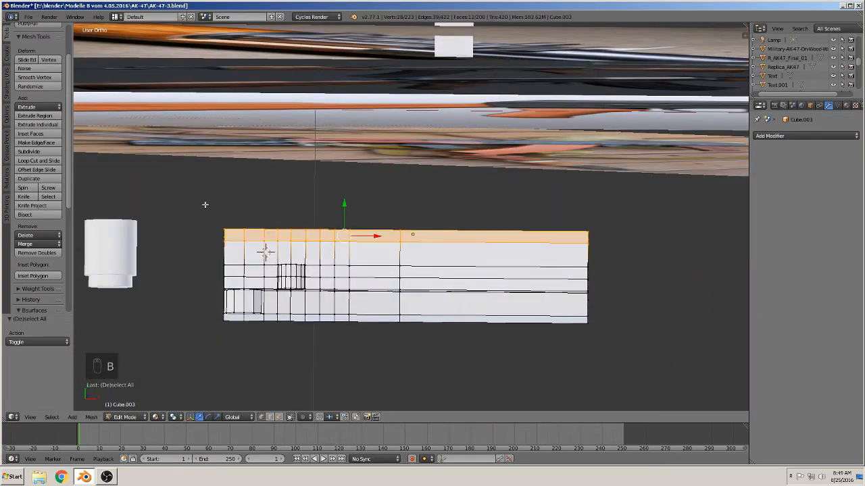
pyautogui.moveTo(205, 204); pyautogui.dragTo(231, 204, button='middle')
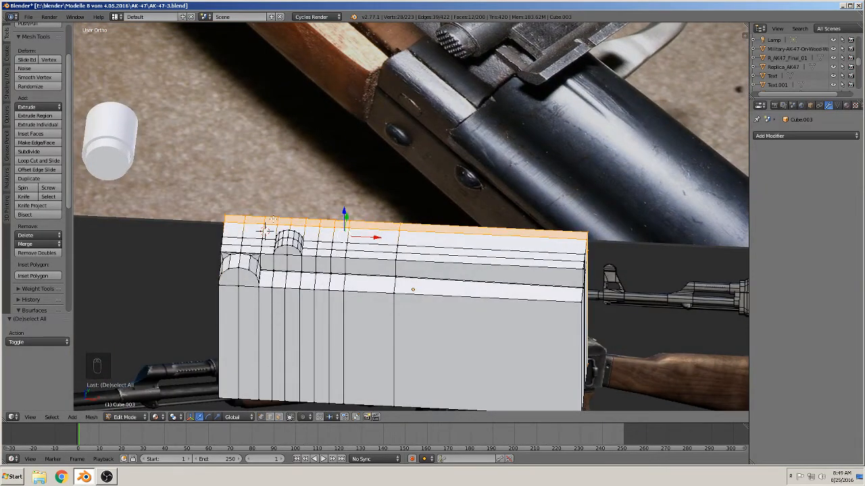
pyautogui.keyDown('alt'); pyautogui.rightClick(260, 219); pyautogui.keyUp('alt')
pyautogui.moveTo(278, 226); pyautogui.dragTo(274, 292, button='middle')
pyautogui.press('a')
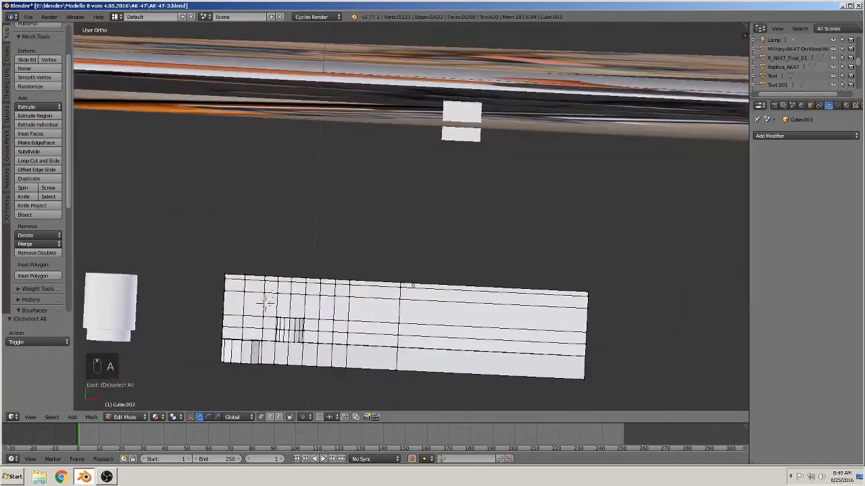
pyautogui.press('v')
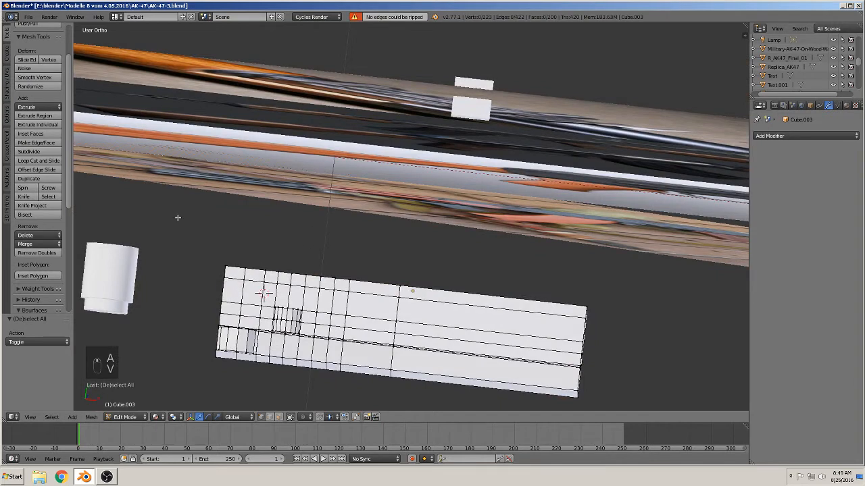
pyautogui.press('b')
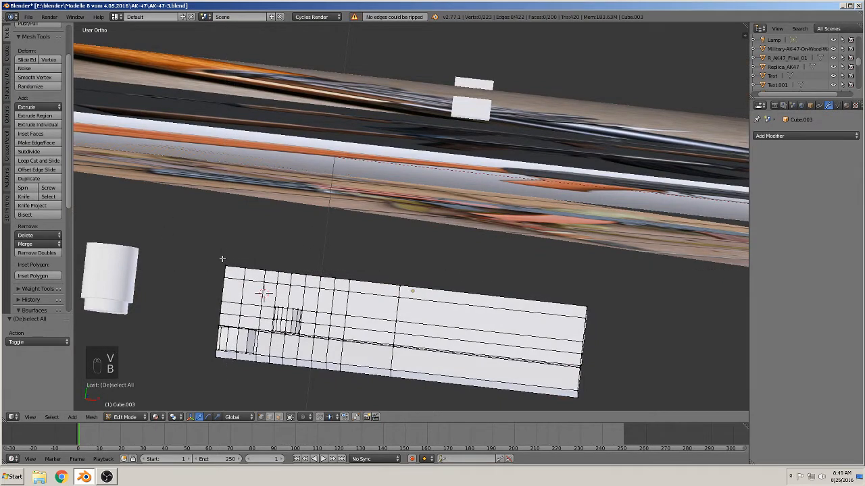
# Circle-select the vertices of the narrow strip along the block's rear top edge, removing the lower vertices at its right end from the selection
pyautogui.press('c')
pyautogui.moveTo(227, 270); pyautogui.dragTo(586, 308)
pyautogui.click(587, 309)
pyautogui.rightClick(587, 309)
pyautogui.moveTo(536, 326)
pyautogui.mouseDown(button='middle')
pyautogui.moveTo(490, 305)
pyautogui.moveTo(496, 253)
pyautogui.mouseUp(button='middle')
pyautogui.scroll(-3, 507, 284)
pyautogui.scroll(3, 437, 275)
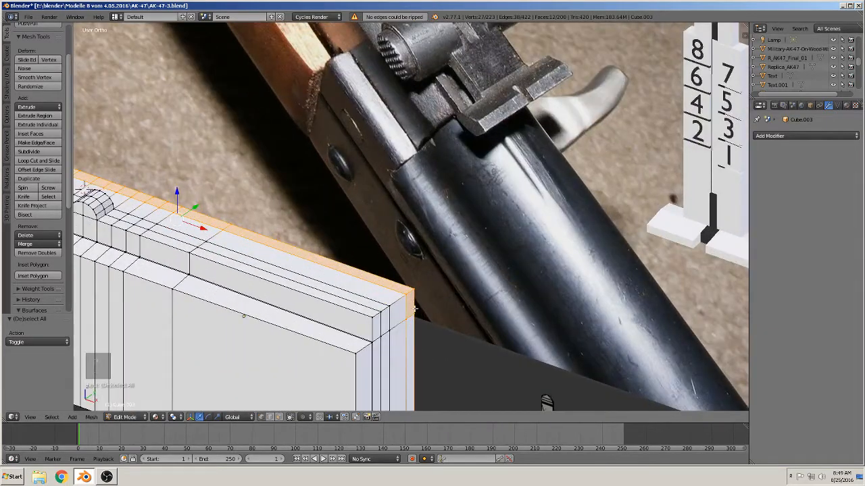
pyautogui.keyDown('shift'); pyautogui.rightClick(412, 317); pyautogui.keyUp('shift')
pyautogui.keyDown('shift'); pyautogui.rightClick(402, 321); pyautogui.keyUp('shift')
pyautogui.keyDown('shift'); pyautogui.moveTo(430, 343); pyautogui.dragTo(404, 242, button='middle'); pyautogui.keyUp('shift')
pyautogui.keyDown('shift'); pyautogui.moveTo(405, 348); pyautogui.dragTo(494, 319, button='middle'); pyautogui.keyUp('shift')
pyautogui.keyDown('shift'); pyautogui.rightClick(392, 277); pyautogui.keyUp('shift')
# Try deleting the selected vertices of the rear top strip, and undo the deletion
pyautogui.press('KP_5')
pyautogui.press('x')
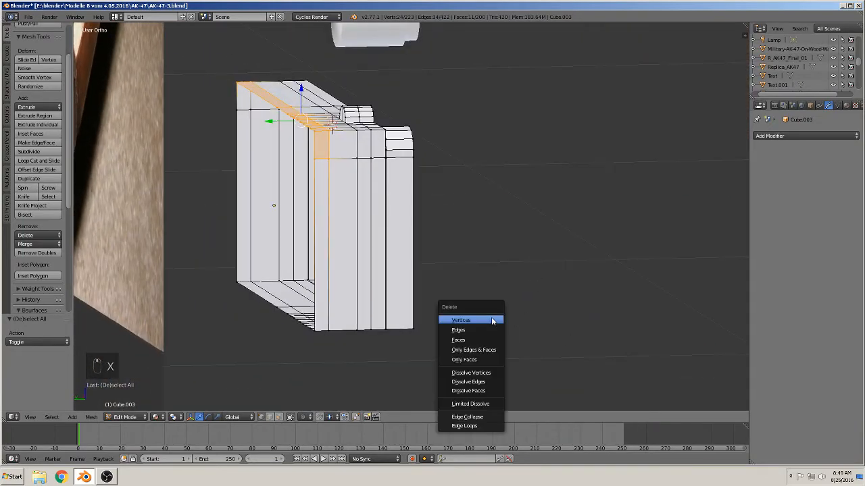
pyautogui.click(493, 320)
pyautogui.moveTo(416, 246)
pyautogui.mouseDown(button='middle')
pyautogui.moveTo(406, 253)
pyautogui.moveTo(417, 251)
pyautogui.mouseUp(button='middle')
pyautogui.hotkey('ctrl', 'z')
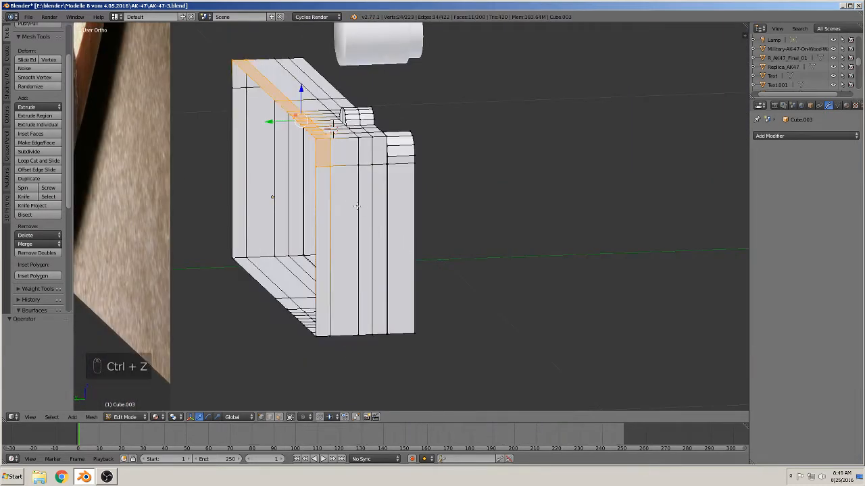
# Deselect the two lower vertices at the left end of the rear strip and delete the remaining selected top vertices
pyautogui.moveTo(356, 206); pyautogui.dragTo(338, 220, button='middle')
pyautogui.scroll(2, 338, 220)
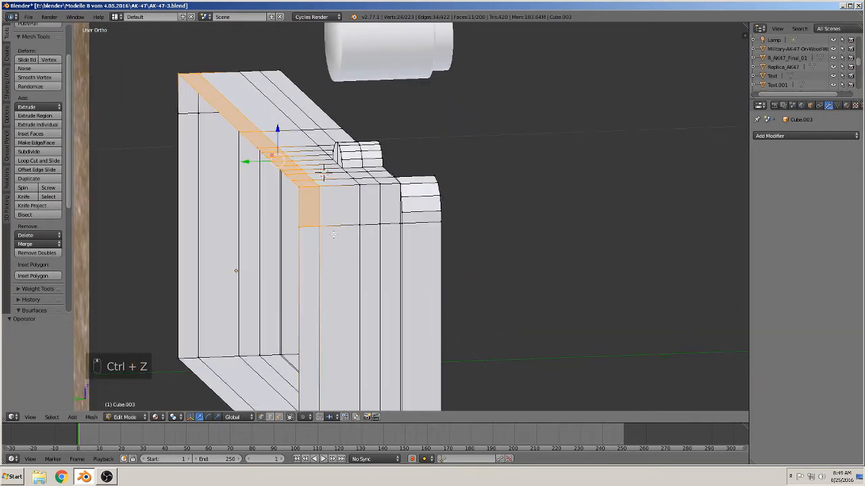
pyautogui.keyDown('shift'); pyautogui.rightClick(300, 227); pyautogui.keyUp('shift')
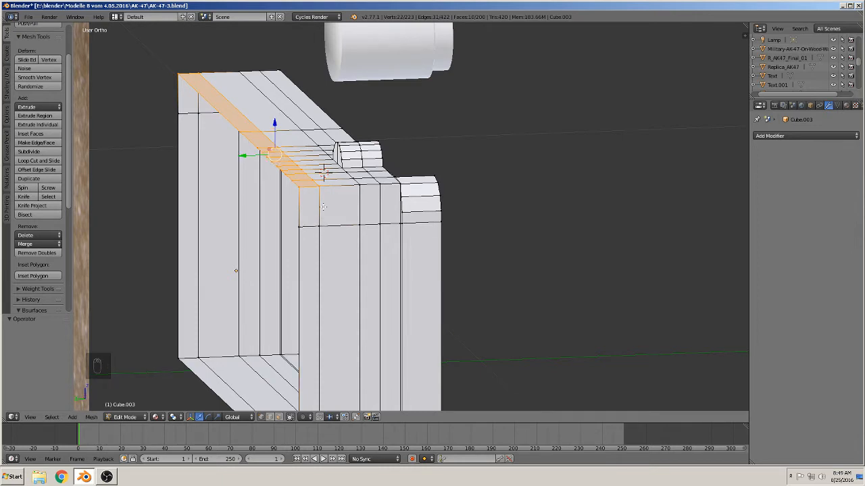
pyautogui.press('x')
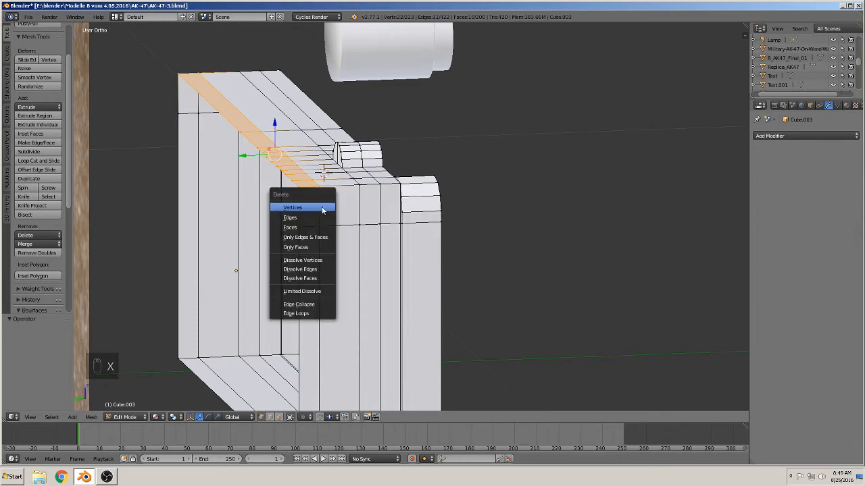
pyautogui.click(322, 208)
# Fill the lowered rear ledge with one long face between the open horizontal edges at both ends of the block
pyautogui.moveTo(323, 211); pyautogui.dragTo(326, 217, button='middle')
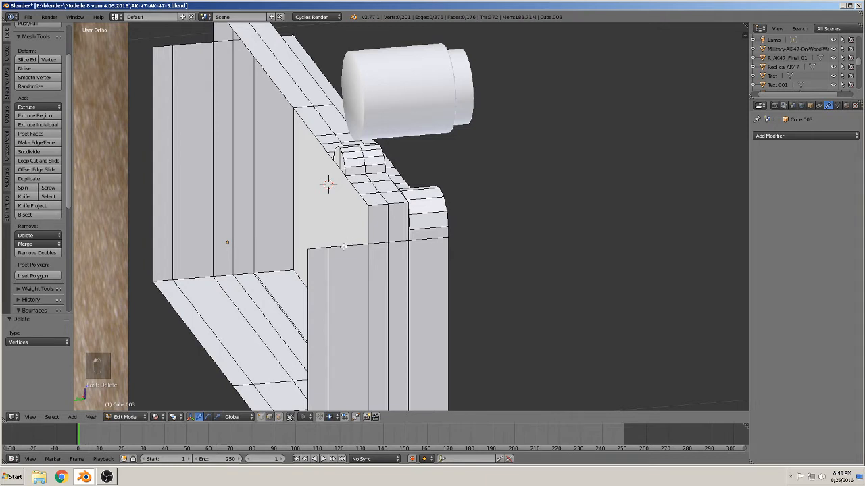
pyautogui.rightClick(343, 247)
pyautogui.keyDown('shift'); pyautogui.rightClick(195, 42); pyautogui.keyUp('shift')
pyautogui.keyDown('shift'); pyautogui.rightClick(171, 52); pyautogui.keyUp('shift')
pyautogui.keyDown('shift'); pyautogui.rightClick(171, 47); pyautogui.keyUp('shift')
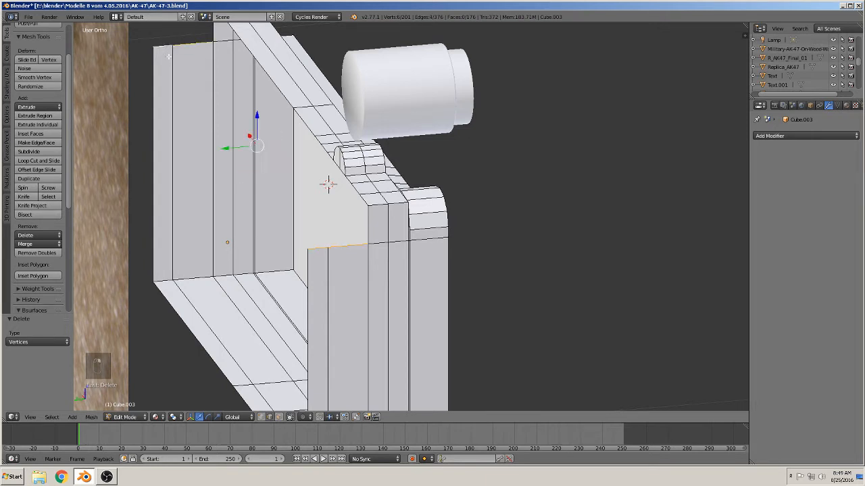
pyautogui.press('f')
# Select the new ledge's inner edge and all edge segments along the upper rim, and fill the vertical wall between them with one face
pyautogui.rightClick(289, 143)
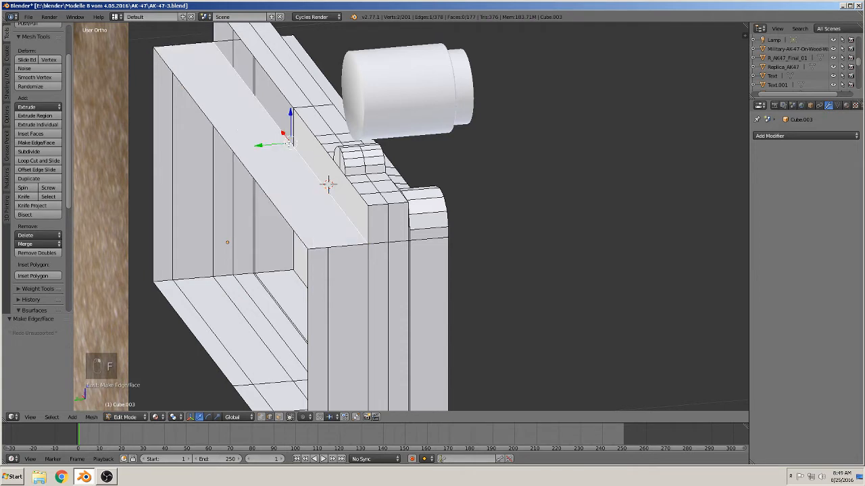
pyautogui.keyDown('shift'); pyautogui.rightClick(290, 86); pyautogui.keyUp('shift')
pyautogui.rightClick(286, 98)
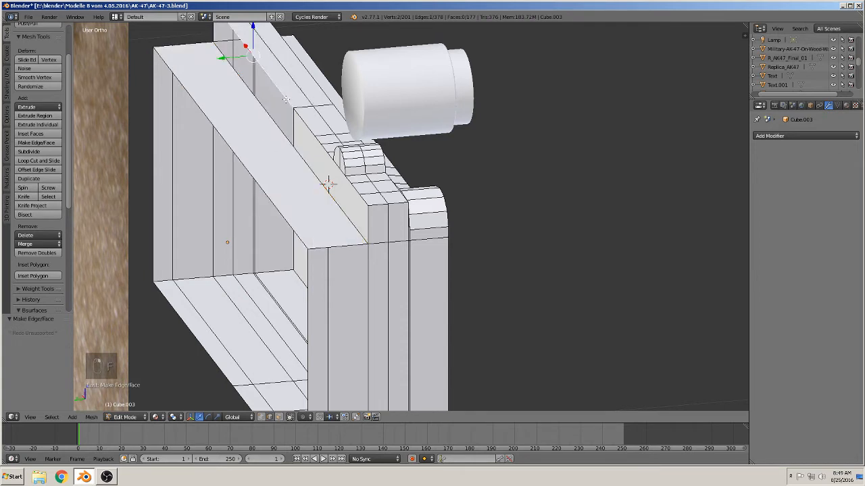
pyautogui.keyDown('shift'); pyautogui.rightClick(308, 128); pyautogui.keyUp('shift')
pyautogui.keyDown('shift'); pyautogui.rightClick(320, 142); pyautogui.keyUp('shift')
pyautogui.keyDown('shift'); pyautogui.rightClick(322, 149); pyautogui.keyUp('shift')
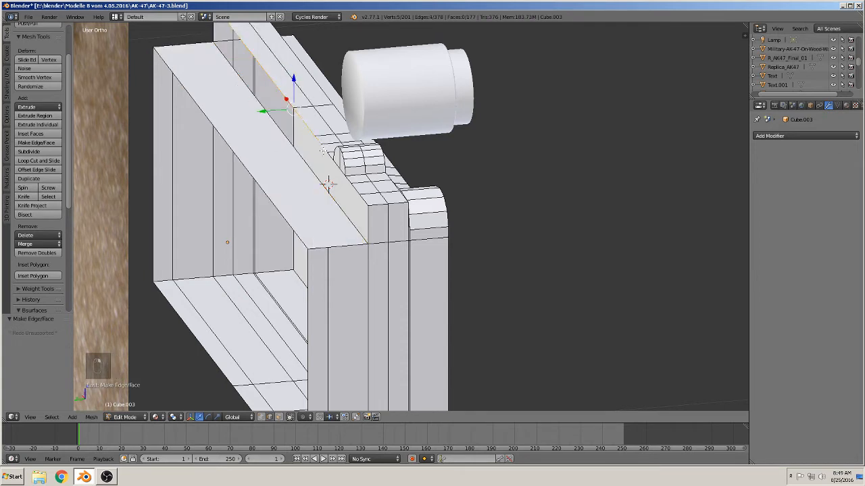
pyautogui.keyDown('shift'); pyautogui.rightClick(328, 157); pyautogui.keyUp('shift')
pyautogui.keyDown('shift'); pyautogui.rightClick(339, 170); pyautogui.keyUp('shift')
pyautogui.keyDown('shift'); pyautogui.rightClick(342, 172); pyautogui.keyUp('shift')
pyautogui.keyDown('shift'); pyautogui.rightClick(348, 178); pyautogui.keyUp('shift')
pyautogui.keyDown('shift'); pyautogui.rightClick(359, 189); pyautogui.keyUp('shift')
pyautogui.keyDown('shift'); pyautogui.rightClick(364, 198); pyautogui.keyUp('shift')
pyautogui.keyDown('shift'); pyautogui.rightClick(352, 228); pyautogui.keyUp('shift')
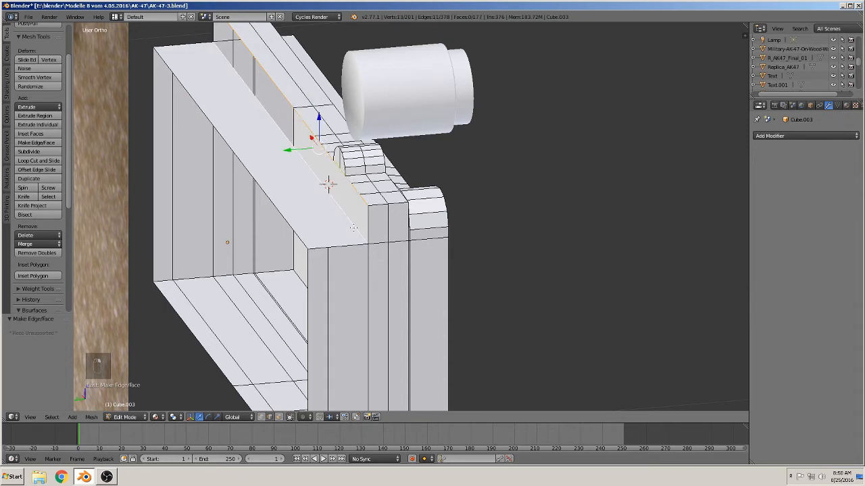
pyautogui.press('f')
pyautogui.press('a')
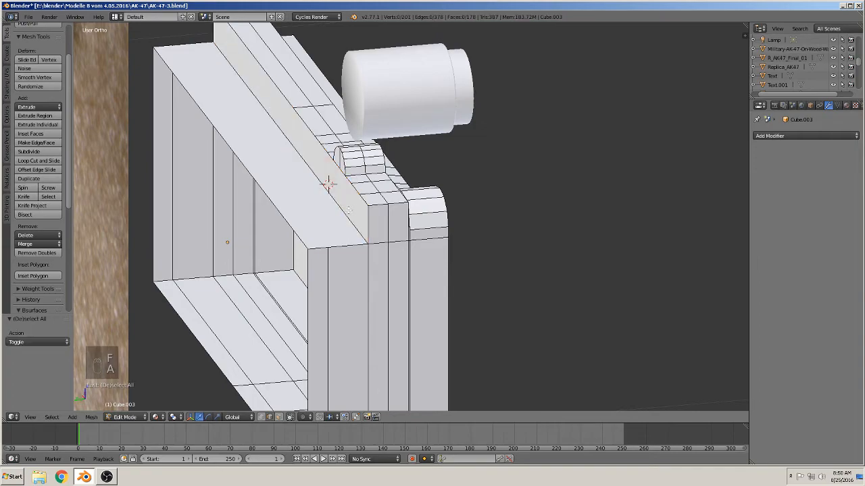
# Return to Object Mode and compare the whole block with the rear-sight area of the reference photo
pyautogui.scroll(-4, 368, 219)
pyautogui.press('Tab')
pyautogui.moveTo(397, 239); pyautogui.dragTo(359, 329, button='middle')
pyautogui.scroll(-4, 360, 329)
pyautogui.scroll(3, 361, 320)
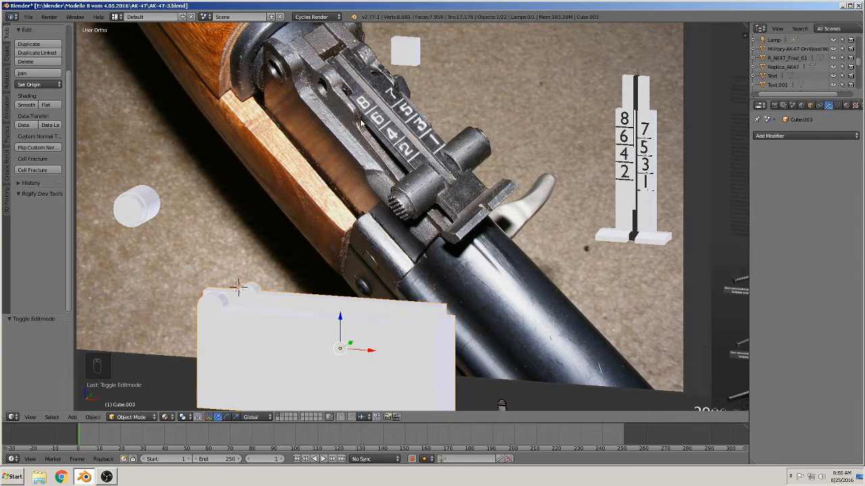
# Add one centred lengthwise loop cut along the block's narrow upper wall in Edit Mode
pyautogui.scroll(5, 331, 275)
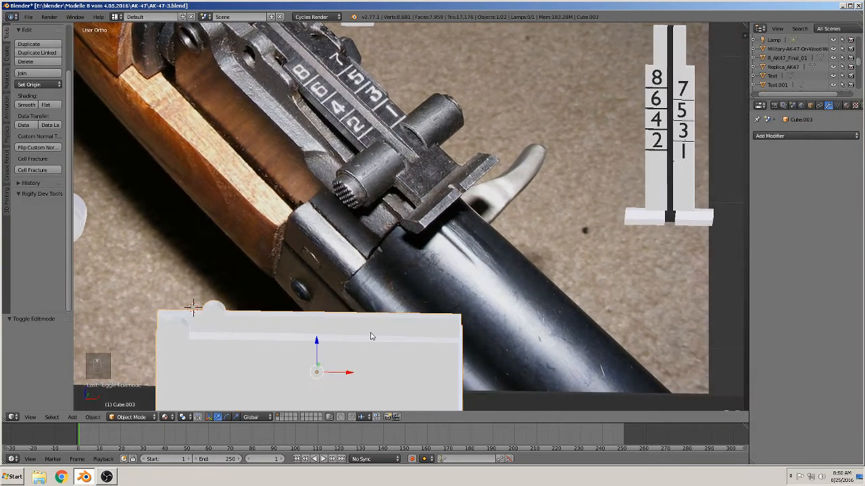
pyautogui.press('Tab')
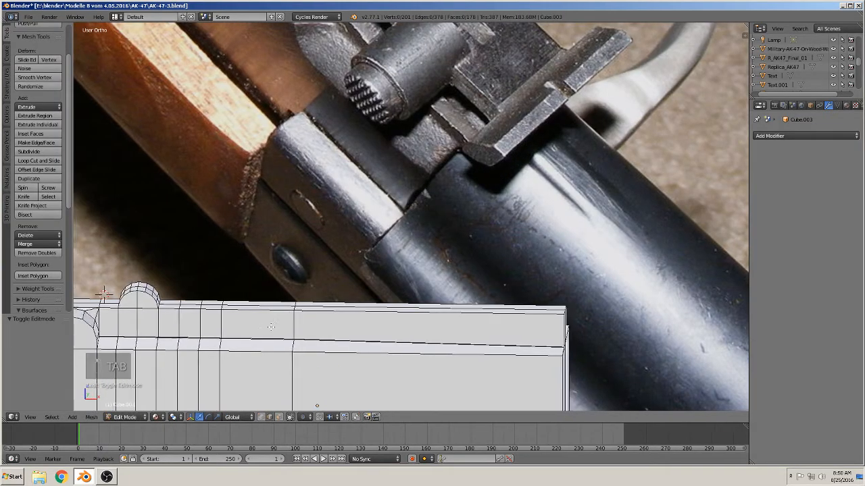
pyautogui.scroll(2, 310, 316)
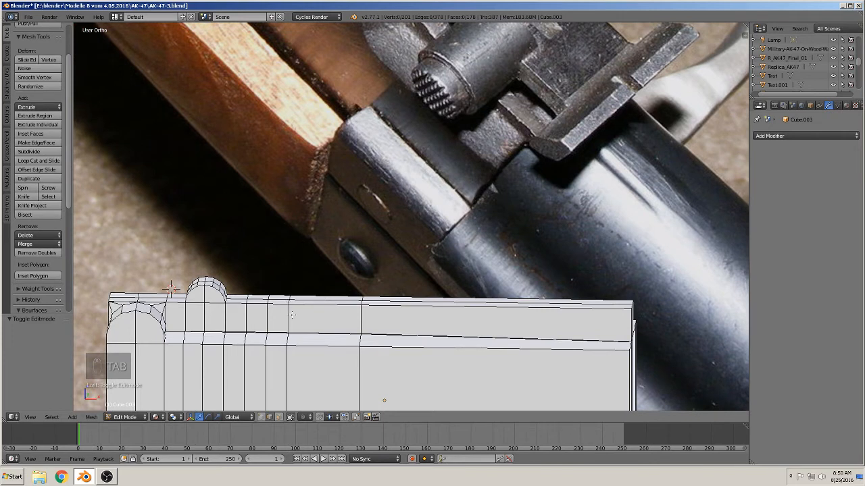
pyautogui.hotkey('ctrl', 'r')
pyautogui.click(292, 314)
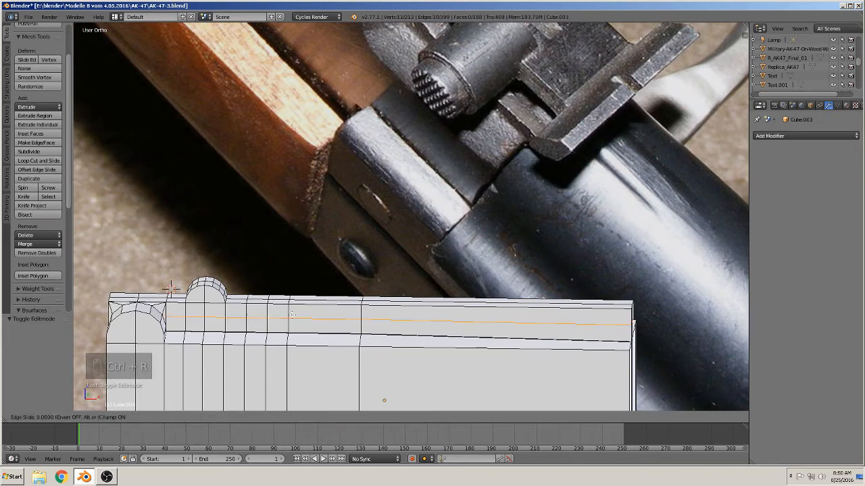
pyautogui.click(291, 314)
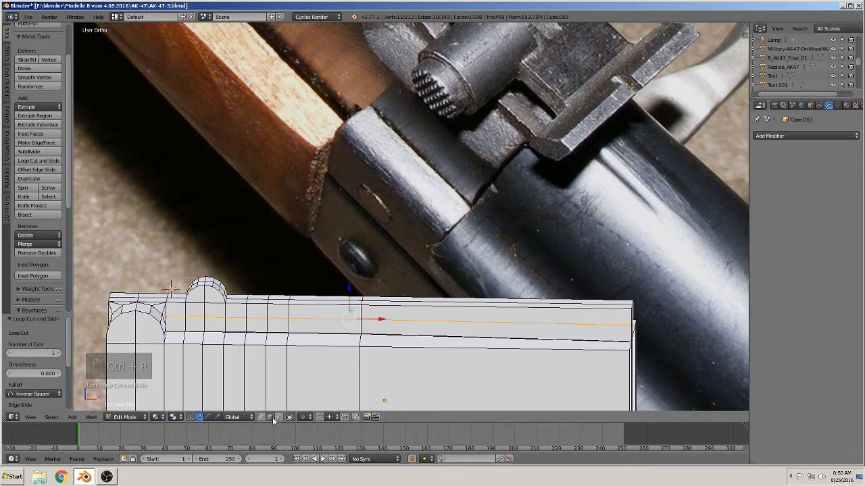
# Delete the upper wall's two front top-edge vertices, one on the long span and one at the block's right end
pyautogui.rightClick(369, 307)
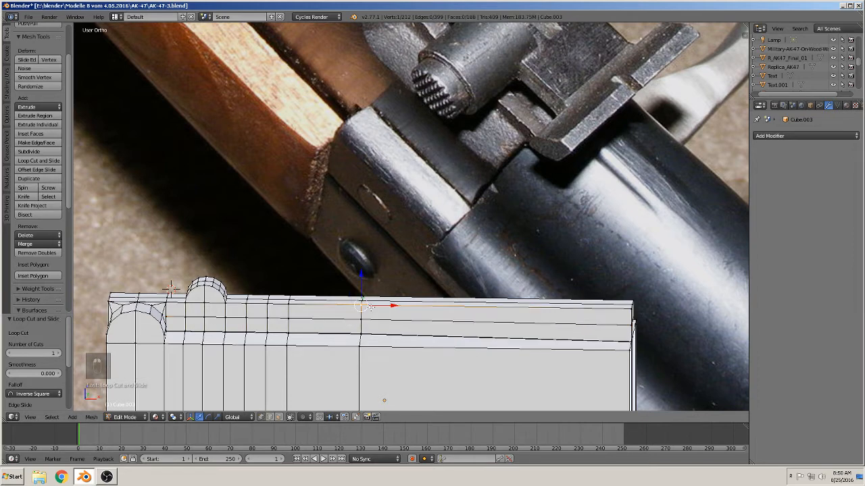
pyautogui.keyDown('shift'); pyautogui.rightClick(629, 309); pyautogui.keyUp('shift')
pyautogui.press('x')
pyautogui.click(627, 308)
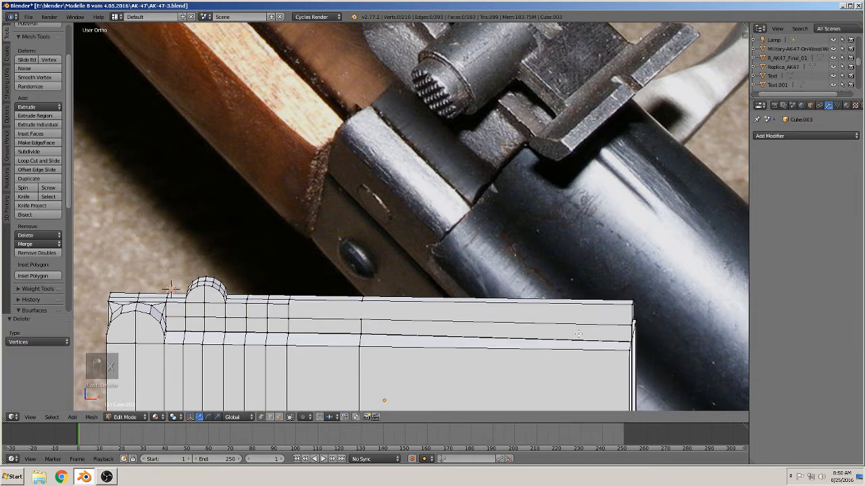
pyautogui.moveTo(628, 308); pyautogui.dragTo(548, 227, button='middle')
pyautogui.scroll(3, 542, 373)
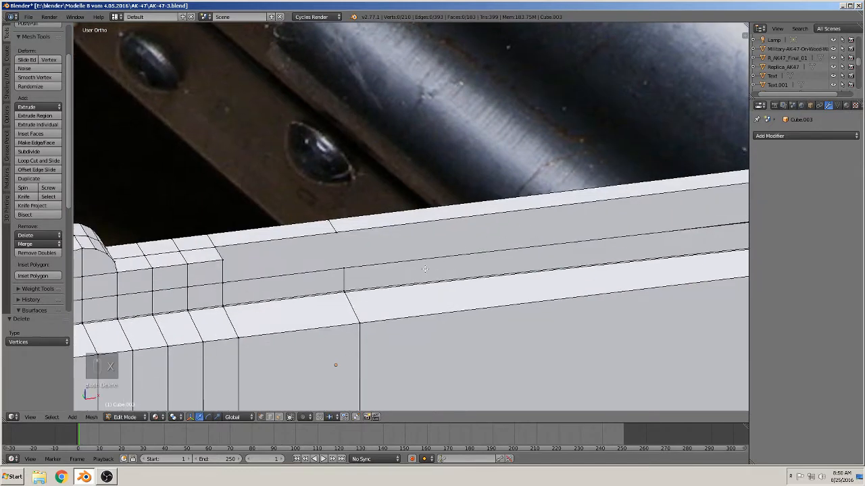
pyautogui.moveTo(409, 268); pyautogui.dragTo(242, 224, button='middle')
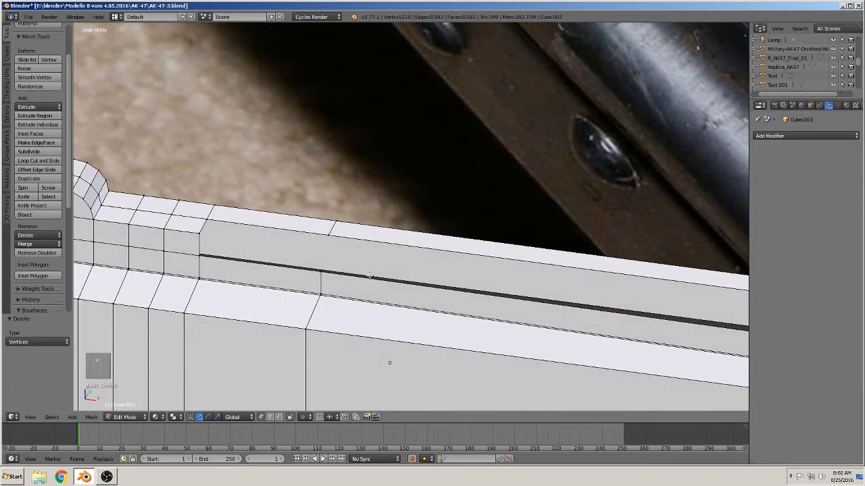
# Extrude the new loop's vertex at the step 0.028 inward along Y and fill the small vertical face at the step's end
pyautogui.rightClick(202, 252)
pyautogui.press('e')
pyautogui.press('g')
pyautogui.press('y')
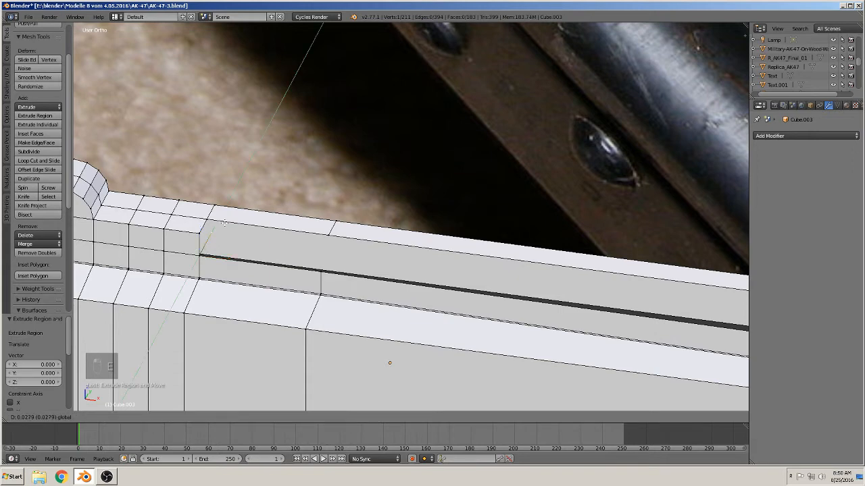
pyautogui.click(223, 223)
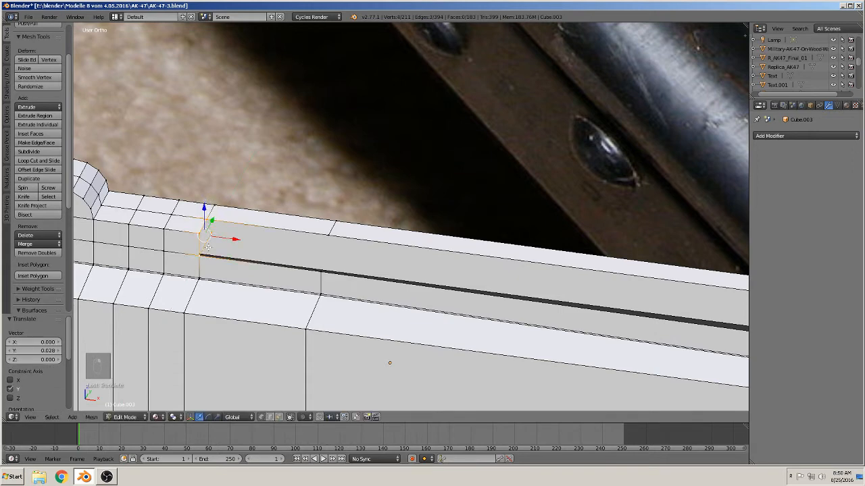
pyautogui.press('f')
pyautogui.moveTo(208, 247); pyautogui.dragTo(100, 157, button='middle')
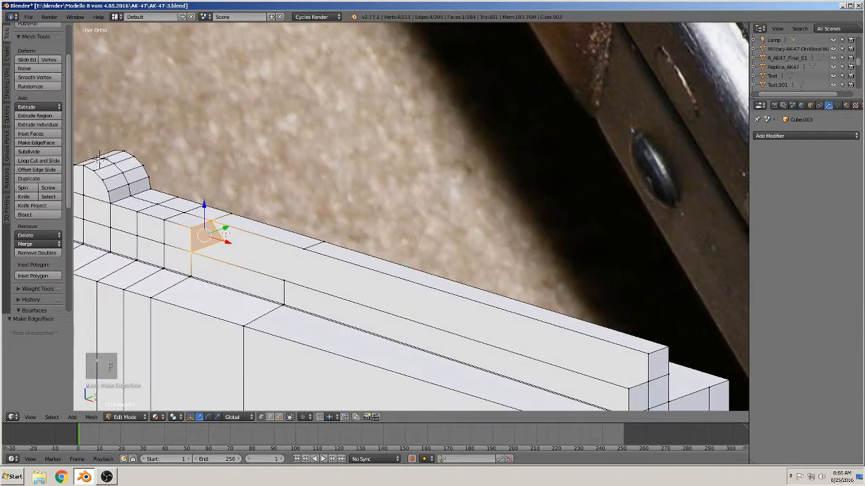
# Move the extruded inner vertex at the base of the step by -0.011 along Y
pyautogui.rightClick(227, 233)
pyautogui.press('g')
pyautogui.press('y')
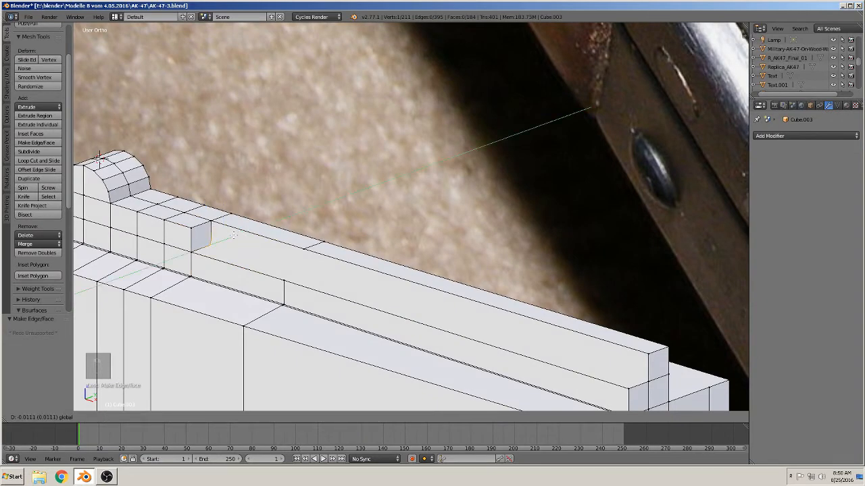
pyautogui.click(234, 235)
# Select the boundary vertices of the long opening beside the step, including both ends, and fill the horizontal ledge with one face
pyautogui.moveTo(277, 259); pyautogui.dragTo(299, 267, button='middle')
pyautogui.keyDown('shift'); pyautogui.moveTo(419, 285); pyautogui.dragTo(350, 262, button='middle'); pyautogui.keyUp('shift')
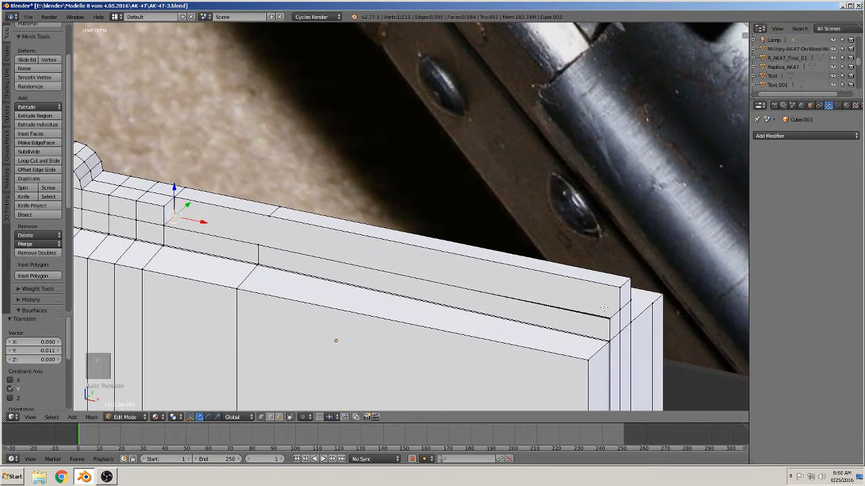
pyautogui.keyDown('shift'); pyautogui.rightClick(620, 309); pyautogui.keyUp('shift')
pyautogui.keyDown('shift'); pyautogui.rightClick(609, 318); pyautogui.keyUp('shift')
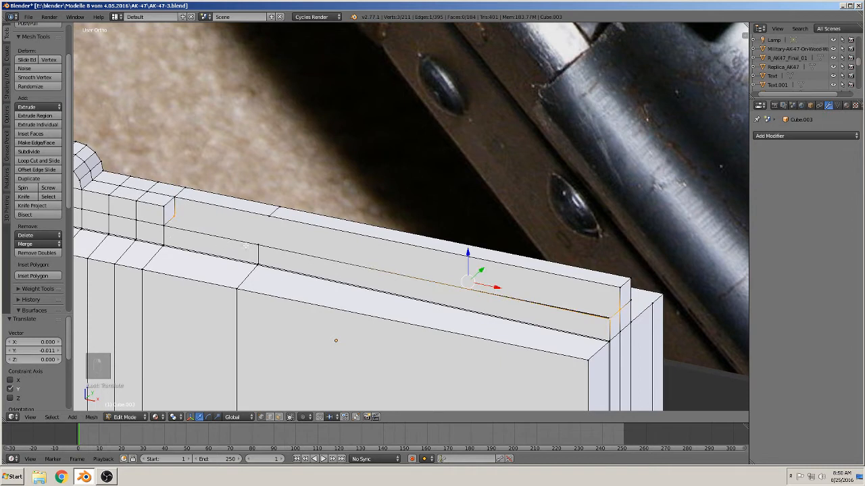
pyautogui.keyDown('shift'); pyautogui.rightClick(231, 240); pyautogui.keyUp('shift')
pyautogui.keyDown('shift'); pyautogui.rightClick(164, 228); pyautogui.keyUp('shift')
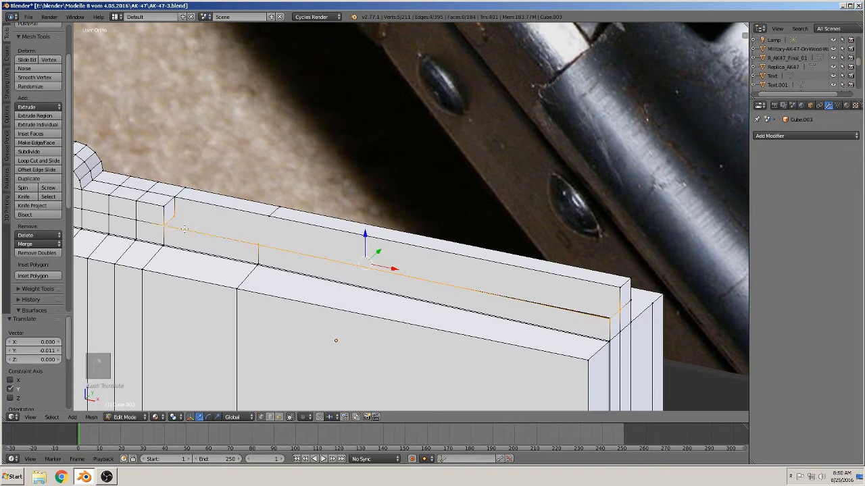
pyautogui.press('f')
# Fill the vertical wall between the new ledge's inner edge and the upper rim with one face, and clear the selection
pyautogui.rightClick(178, 197)
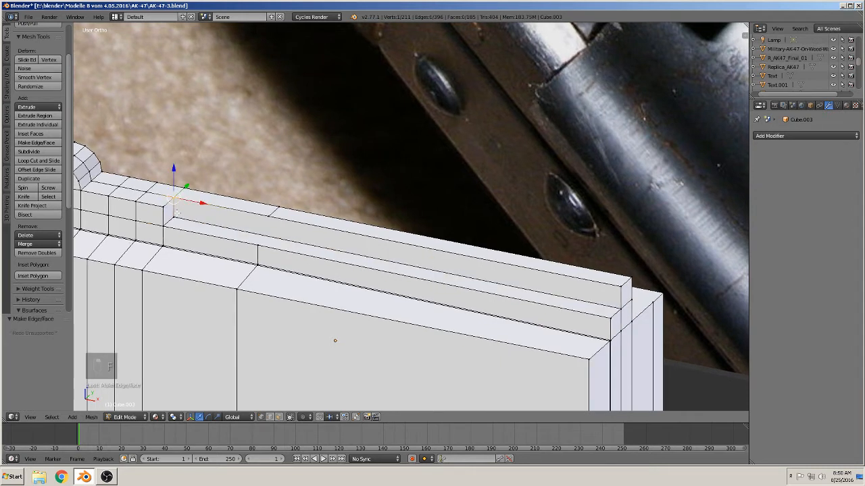
pyautogui.keyDown('shift'); pyautogui.rightClick(178, 216); pyautogui.keyUp('shift')
pyautogui.keyDown('shift'); pyautogui.rightClick(272, 217); pyautogui.keyUp('shift')
pyautogui.keyDown('shift'); pyautogui.rightClick(617, 278); pyautogui.keyUp('shift')
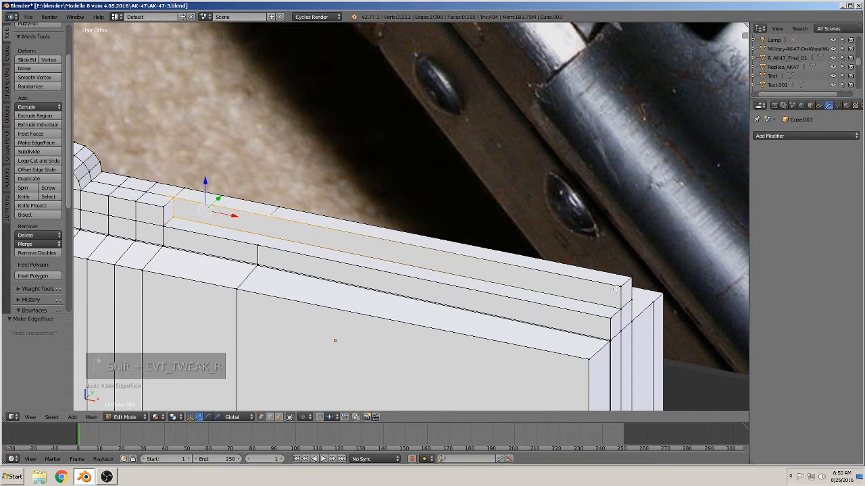
pyautogui.keyDown('shift'); pyautogui.rightClick(617, 305); pyautogui.keyUp('shift')
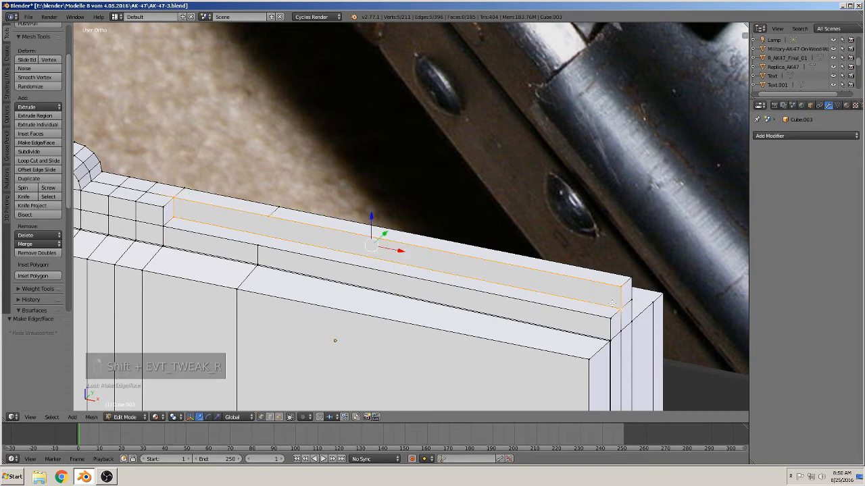
pyautogui.press('f')
pyautogui.scroll(-3, 588, 308)
pyautogui.press('a')
pyautogui.keyDown('shift'); pyautogui.moveTo(487, 287); pyautogui.dragTo(469, 360, button='middle'); pyautogui.keyUp('shift')
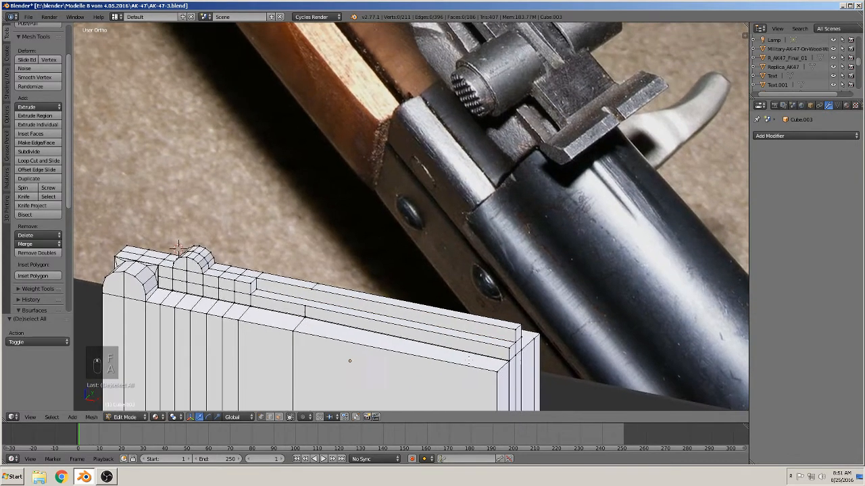
pyautogui.scroll(-3, 469, 360)
pyautogui.keyDown('shift'); pyautogui.moveTo(476, 319); pyautogui.dragTo(500, 357, button='middle'); pyautogui.keyUp('shift')
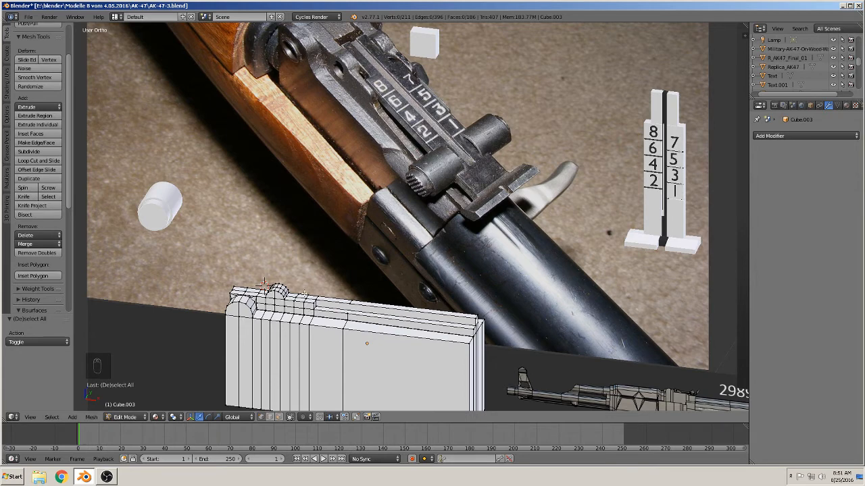
# Delete the vertices along the narrow top strip behind the ledge, from just beside the rounded bump to the block's right end
pyautogui.scroll(2, 318, 294)
pyautogui.keyDown('shift'); pyautogui.moveTo(324, 294); pyautogui.dragTo(394, 208, button='middle'); pyautogui.keyUp('shift')
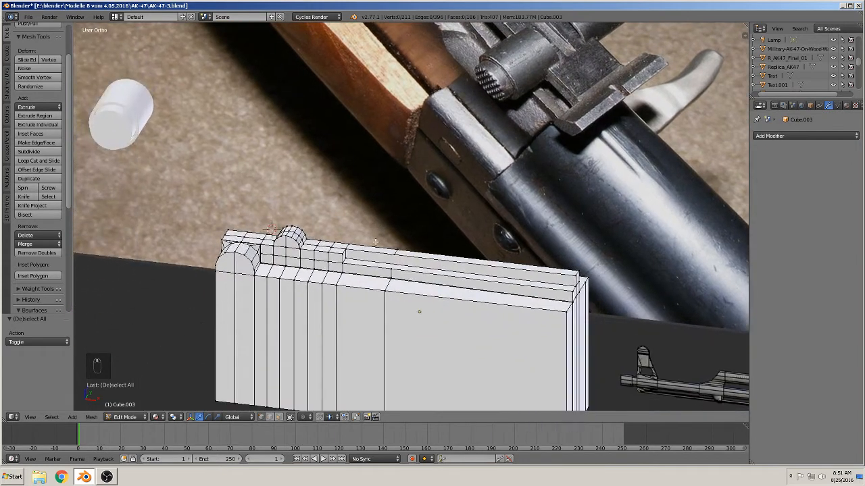
pyautogui.moveTo(376, 244); pyautogui.dragTo(371, 261, button='middle')
pyautogui.scroll(3, 262, 232)
pyautogui.rightClick(249, 264)
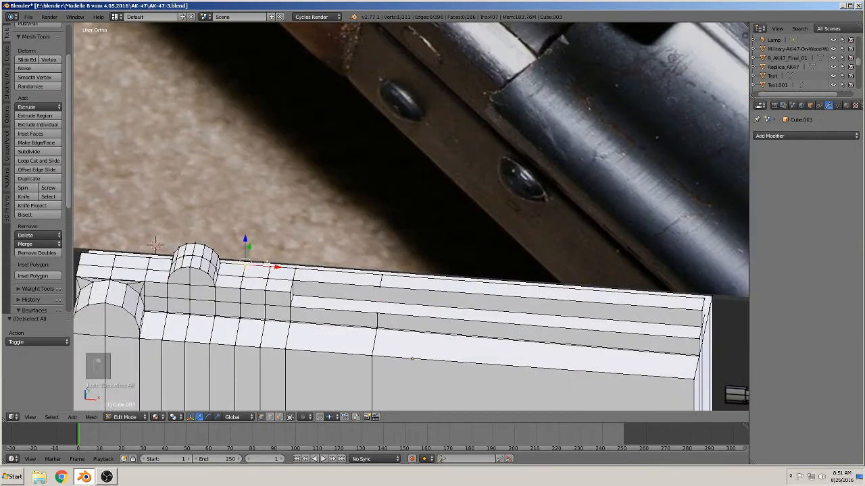
pyautogui.keyDown('shift'); pyautogui.rightClick(270, 266); pyautogui.keyUp('shift')
pyautogui.keyDown('shift'); pyautogui.rightClick(294, 270); pyautogui.keyUp('shift')
pyautogui.keyDown('shift'); pyautogui.rightClick(388, 278); pyautogui.keyUp('shift')
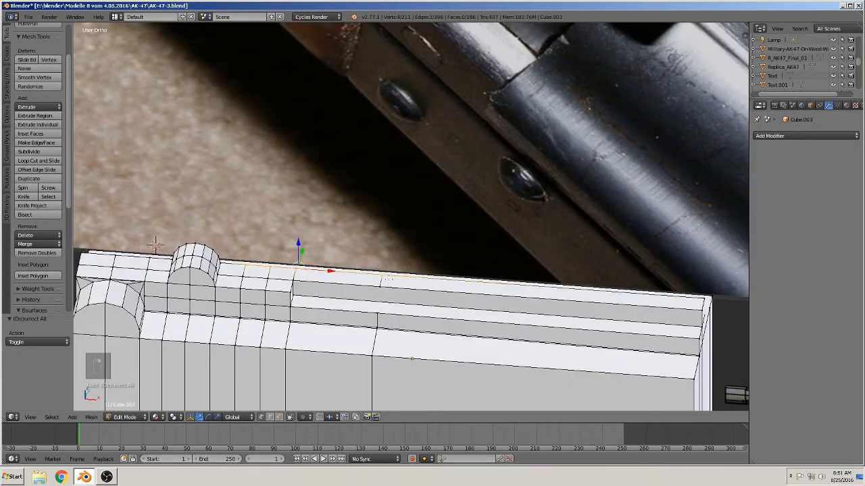
pyautogui.keyDown('shift'); pyautogui.rightClick(700, 296); pyautogui.keyUp('shift')
pyautogui.keyDown('shift'); pyautogui.rightClick(697, 308); pyautogui.keyUp('shift')
pyautogui.keyDown('shift'); pyautogui.rightClick(381, 286); pyautogui.keyUp('shift')
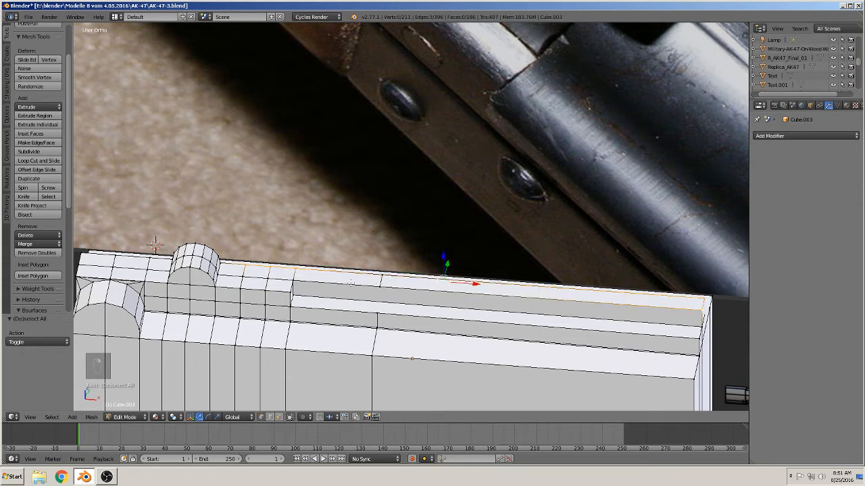
pyautogui.keyDown('shift'); pyautogui.rightClick(382, 280); pyautogui.keyUp('shift')
pyautogui.keyDown('shift'); pyautogui.rightClick(383, 285); pyautogui.keyUp('shift')
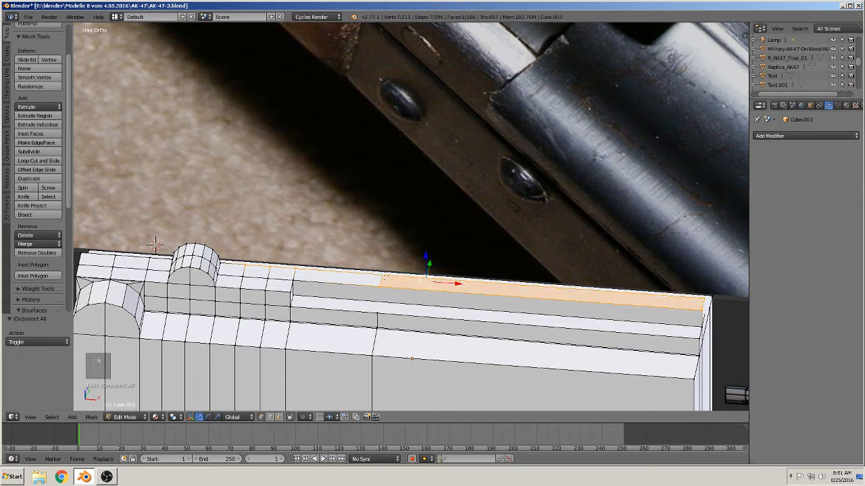
pyautogui.press('x')
pyautogui.click(383, 277)
# Bevel the step's upper end edge with 5 segments and an offset of 0.121, and check the rounded corner in Object Mode
pyautogui.moveTo(382, 277); pyautogui.dragTo(340, 289, button='middle')
pyautogui.scroll(1, 340, 289)
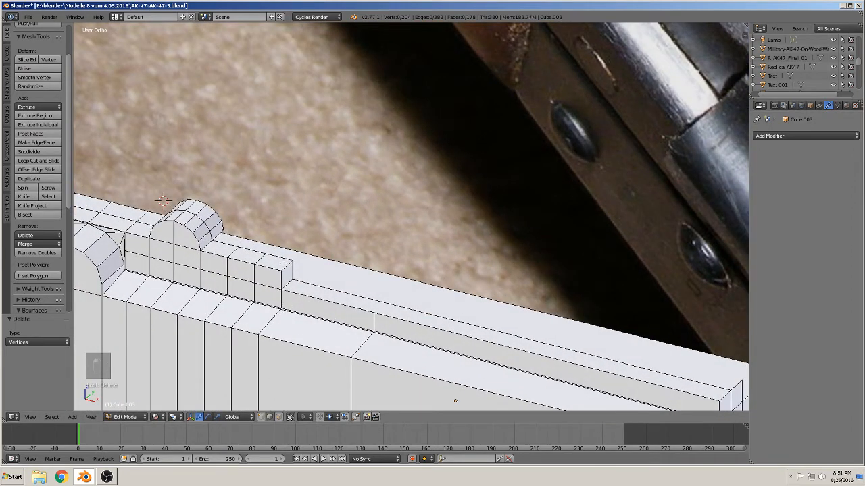
pyautogui.rightClick(291, 262)
pyautogui.hotkey('ctrl', 'b')
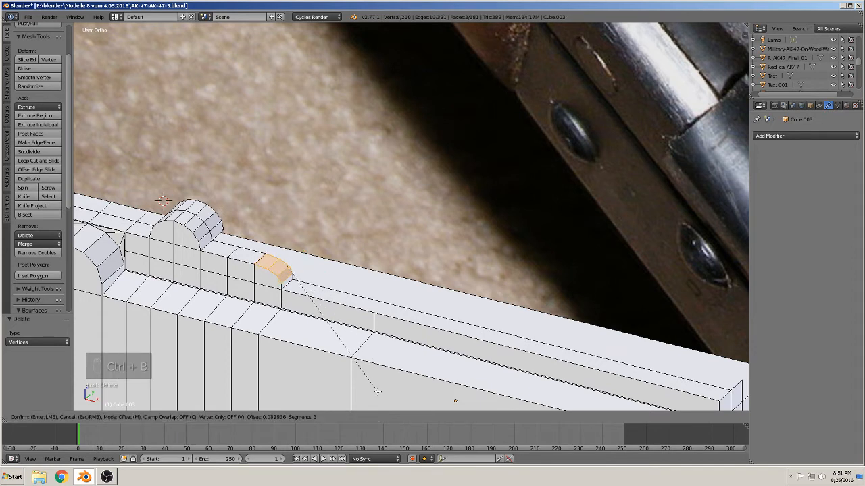
pyautogui.scroll(1, 391, 81)
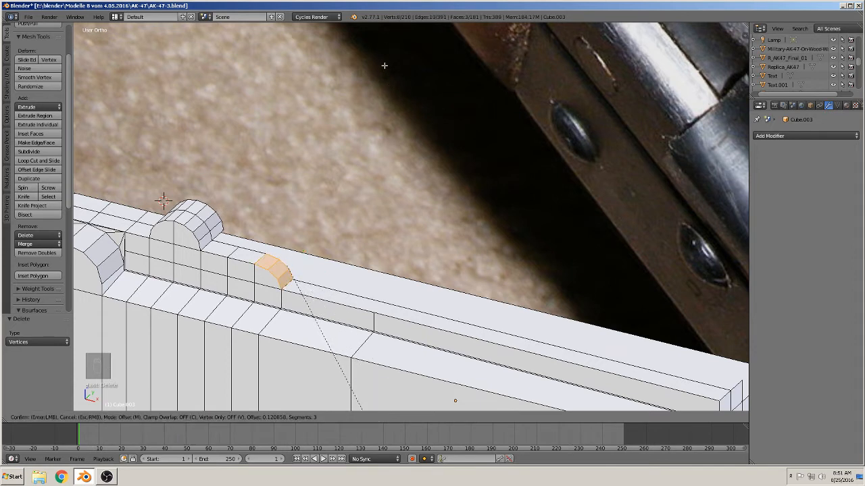
pyautogui.scroll(1, 384, 65)
pyautogui.click(384, 65)
pyautogui.click(385, 65)
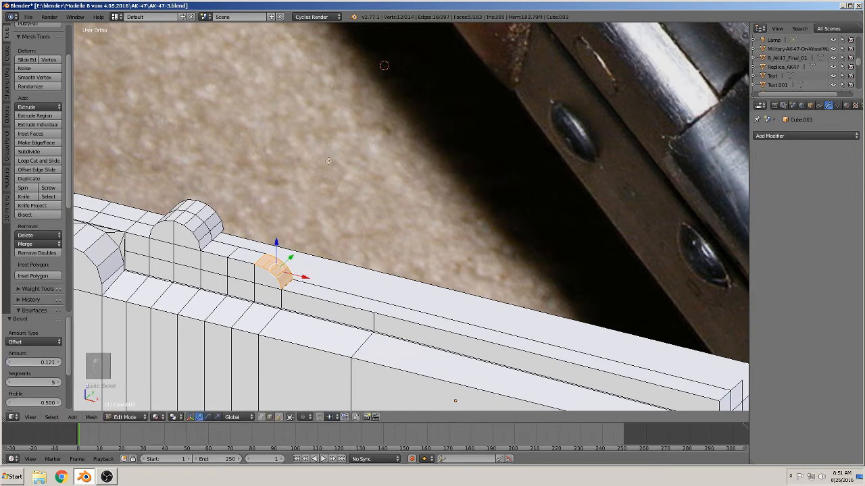
pyautogui.scroll(-4, 367, 284)
pyautogui.press('Tab')
pyautogui.moveTo(351, 253); pyautogui.dragTo(299, 241, button='middle')
pyautogui.scroll(3, 324, 223)
pyautogui.press('Tab')
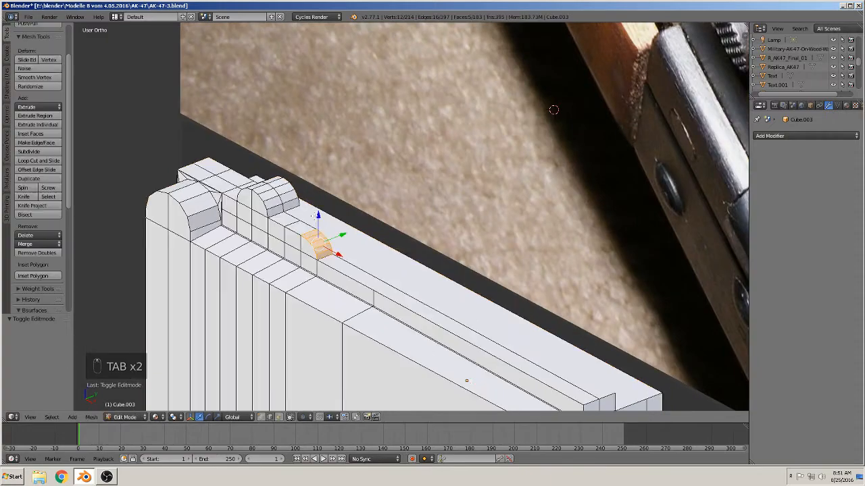
# Extrude the lower edge under the rear half of the rounded bump and move it -0.010 along Z
pyautogui.moveTo(363, 220); pyautogui.dragTo(275, 227, button='middle')
pyautogui.scroll(5, 267, 236)
pyautogui.keyDown('shift'); pyautogui.moveTo(227, 240); pyautogui.dragTo(347, 216, button='middle'); pyautogui.keyUp('shift')
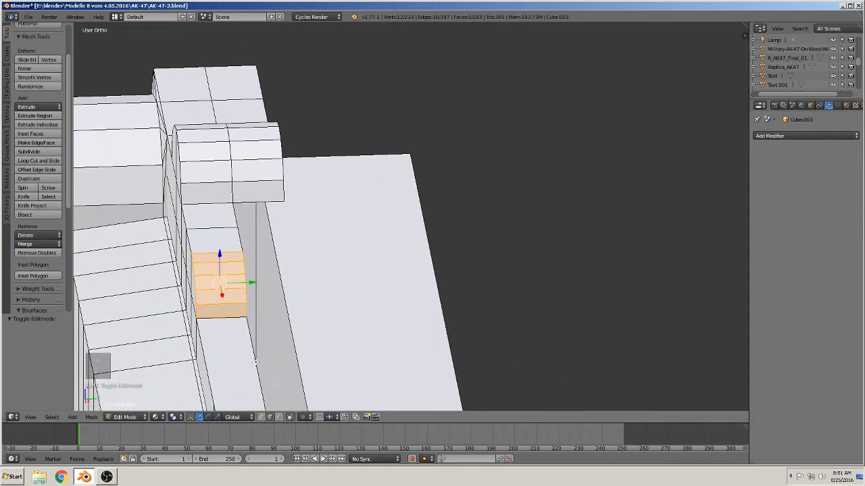
pyautogui.rightClick(259, 199)
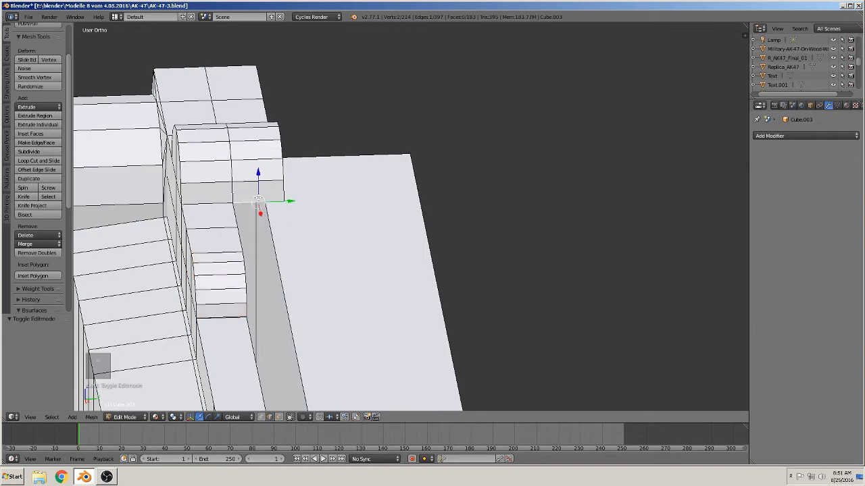
pyautogui.press('e')
pyautogui.click(258, 198)
pyautogui.moveTo(259, 173); pyautogui.dragTo(262, 200)
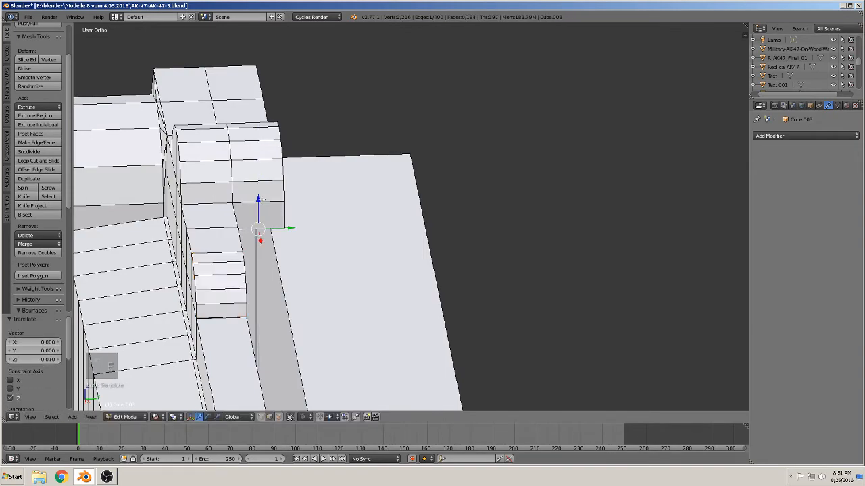
pyautogui.moveTo(263, 200); pyautogui.dragTo(327, 218, button='middle')
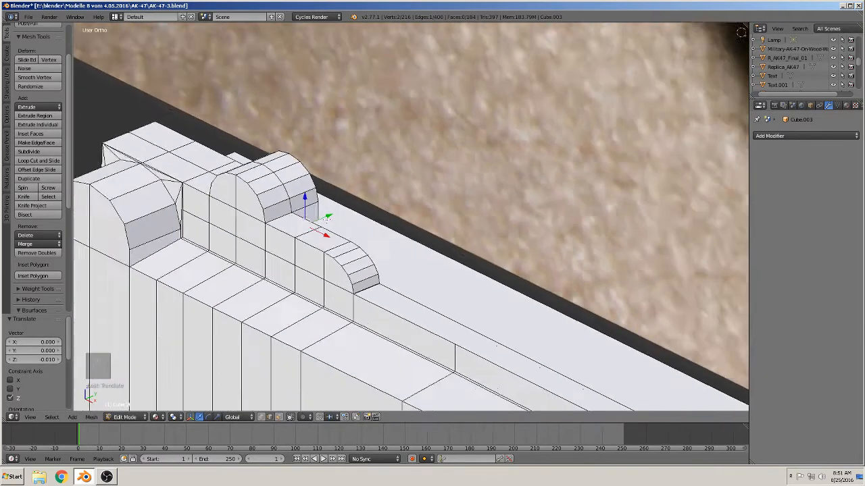
# Delete the leftover raised corner vertex at the block's far end, beside the open slot behind the ledge
pyautogui.scroll(-3, 327, 219)
pyautogui.keyDown('shift'); pyautogui.moveTo(392, 239); pyautogui.dragTo(474, 160, button='middle'); pyautogui.keyUp('shift')
pyautogui.scroll(-3, 361, 246)
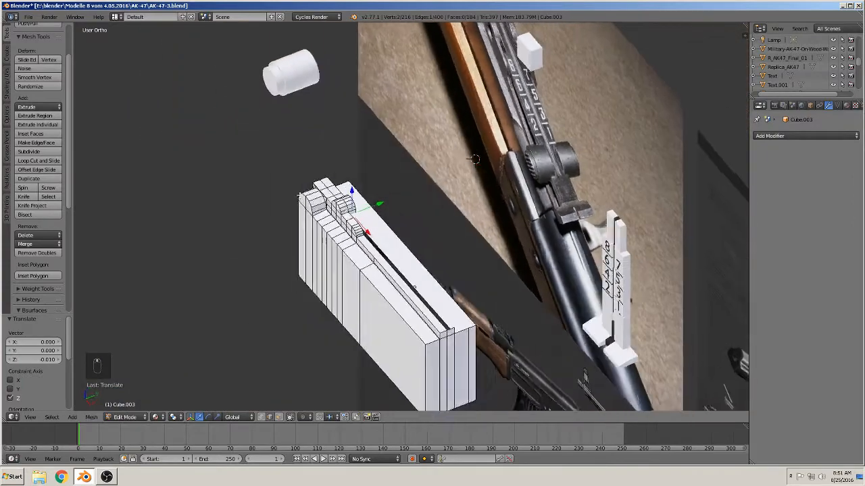
pyautogui.moveTo(299, 195); pyautogui.dragTo(278, 180, button='middle')
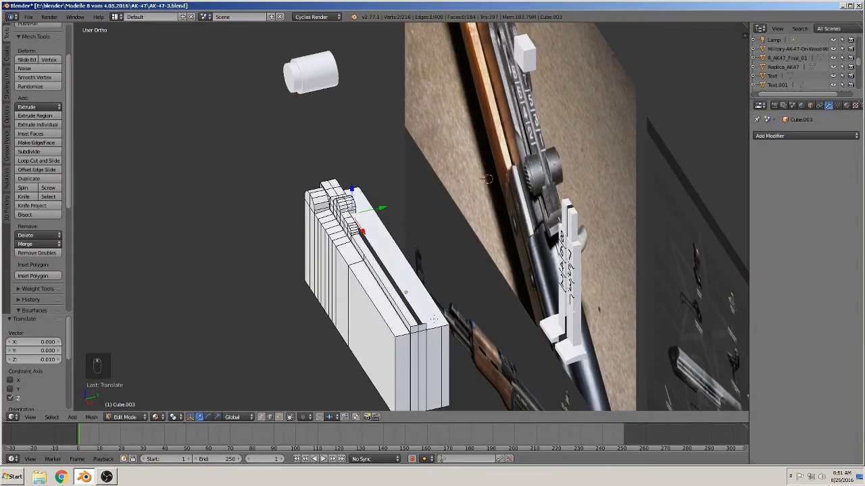
pyautogui.keyDown('shift'); pyautogui.moveTo(434, 319); pyautogui.dragTo(389, 224, button='middle'); pyautogui.keyUp('shift')
pyautogui.scroll(6, 388, 217)
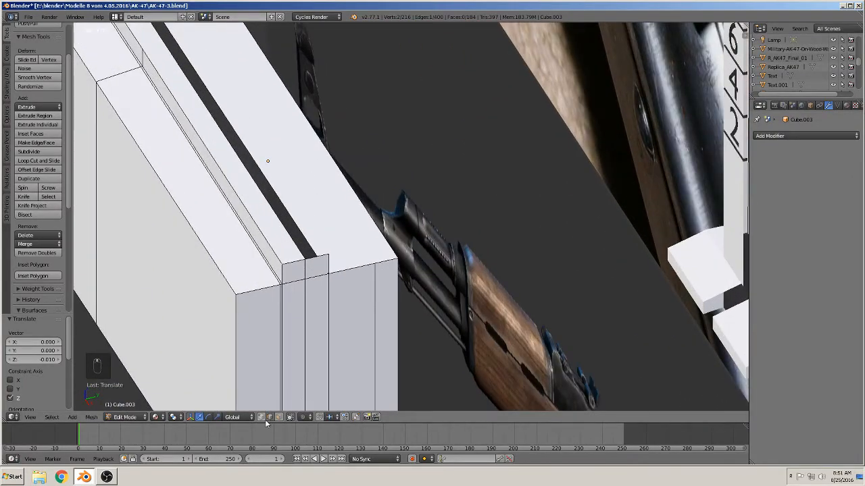
pyautogui.rightClick(329, 258)
pyautogui.press('x')
pyautogui.click(325, 256)
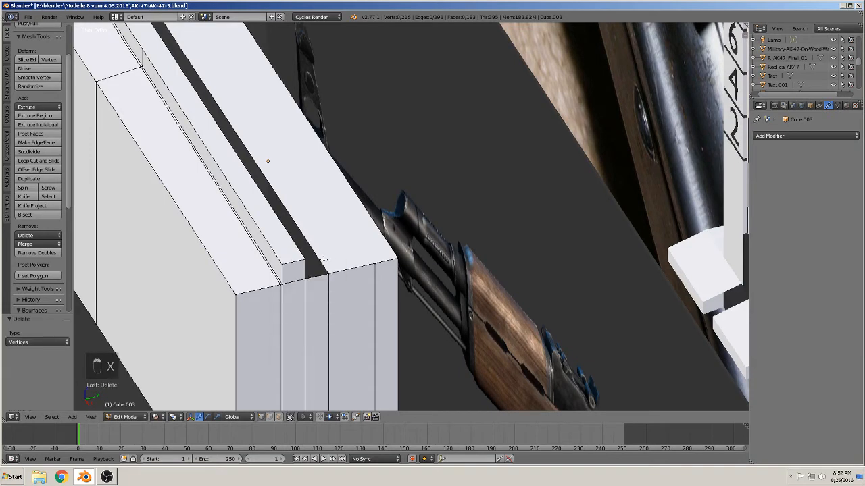
# Fill the open slot behind the ledge with one face between its two end vertices and the two below the rounded bump
pyautogui.moveTo(324, 259); pyautogui.dragTo(332, 209, button='middle')
pyautogui.rightClick(312, 238)
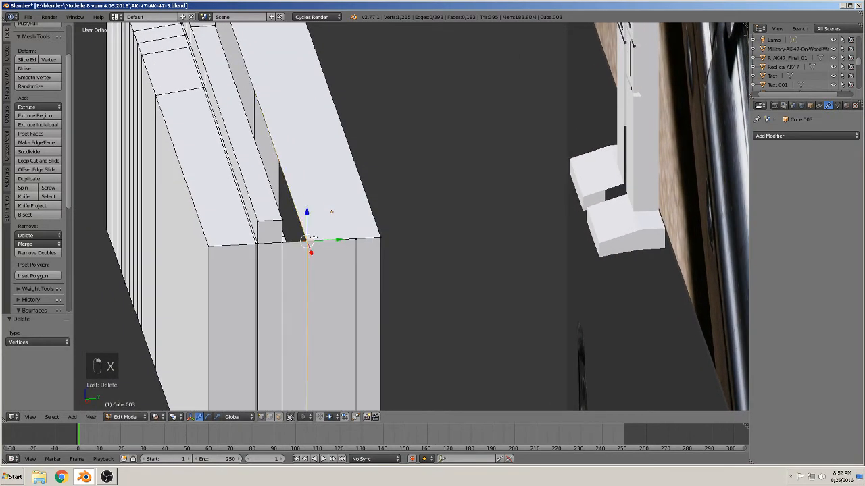
pyautogui.keyDown('shift'); pyautogui.rightClick(286, 244); pyautogui.keyUp('shift')
pyautogui.moveTo(299, 251); pyautogui.dragTo(409, 325, button='middle')
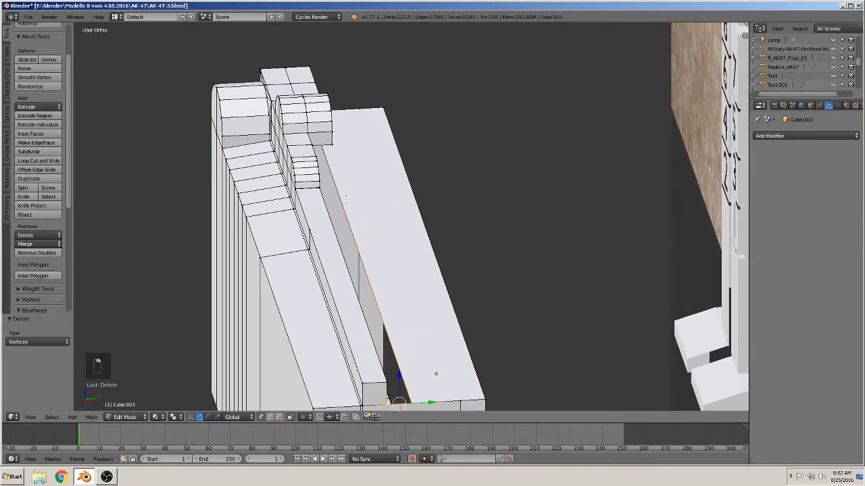
pyautogui.keyDown('shift'); pyautogui.rightClick(333, 143); pyautogui.keyUp('shift')
pyautogui.moveTo(312, 144); pyautogui.dragTo(321, 152, button='middle')
pyautogui.keyDown('shift'); pyautogui.rightClick(378, 145); pyautogui.keyUp('shift')
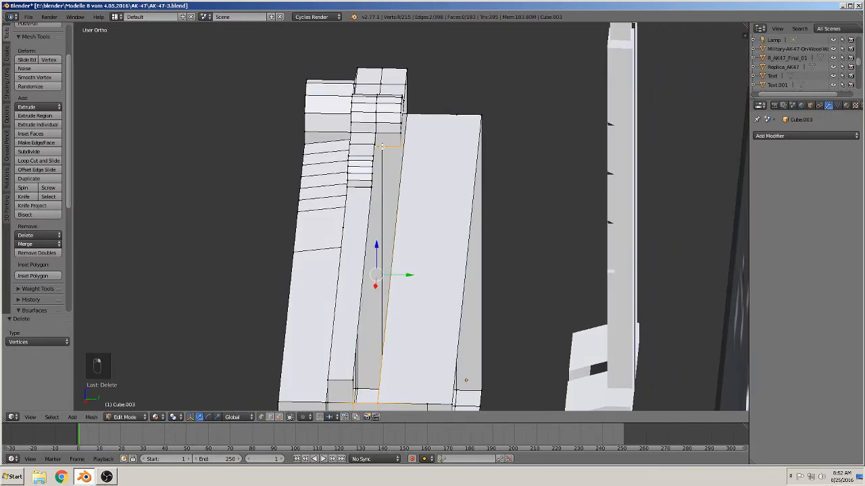
pyautogui.press('f')
pyautogui.moveTo(395, 166); pyautogui.dragTo(454, 311, button='middle')
pyautogui.press('Tab')
pyautogui.scroll(1, 560, 314)
pyautogui.press('Tab')
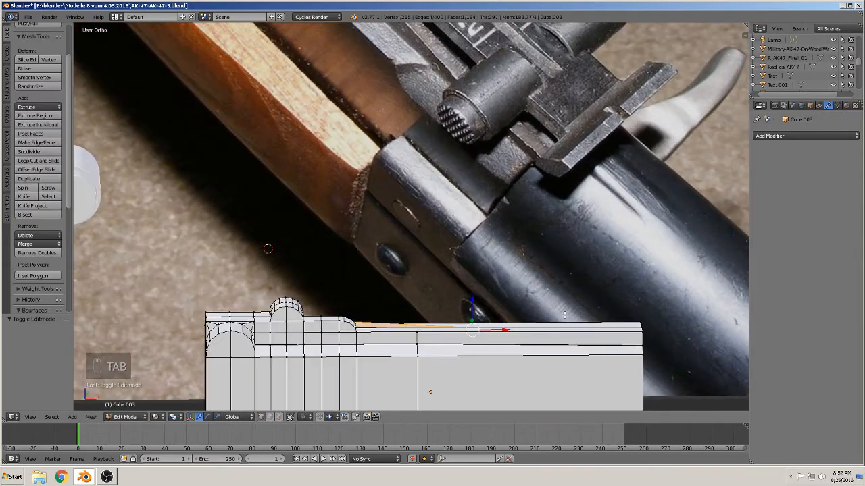
# Move the raised ledge's top edge at the block's far end -0.011 along Z, and check the slope in Object Mode
pyautogui.moveTo(620, 329); pyautogui.dragTo(556, 318, button='middle')
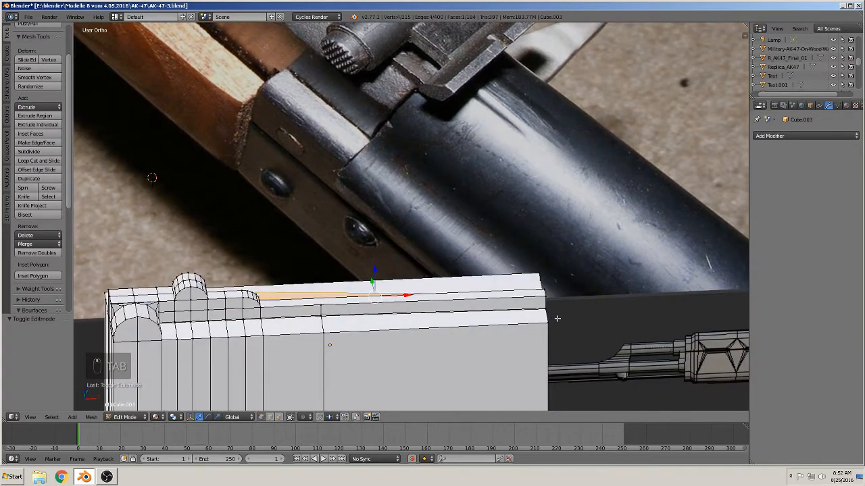
pyautogui.rightClick(550, 300)
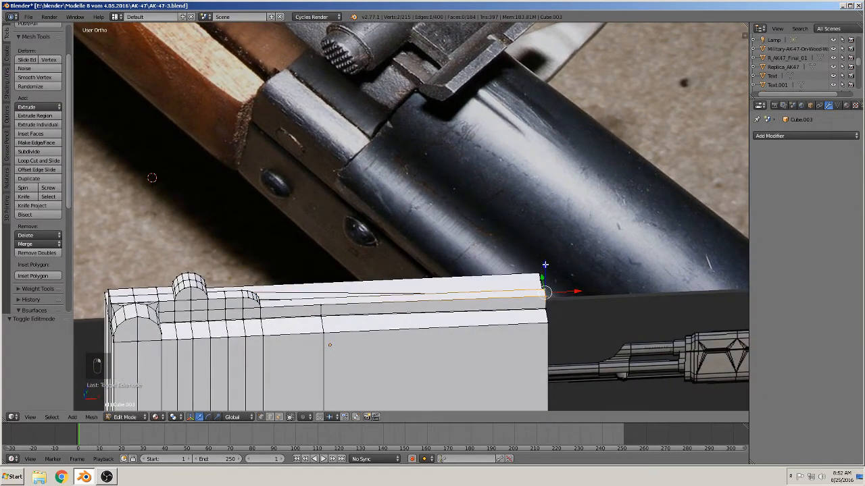
pyautogui.moveTo(545, 265); pyautogui.dragTo(548, 273)
pyautogui.scroll(-2, 480, 287)
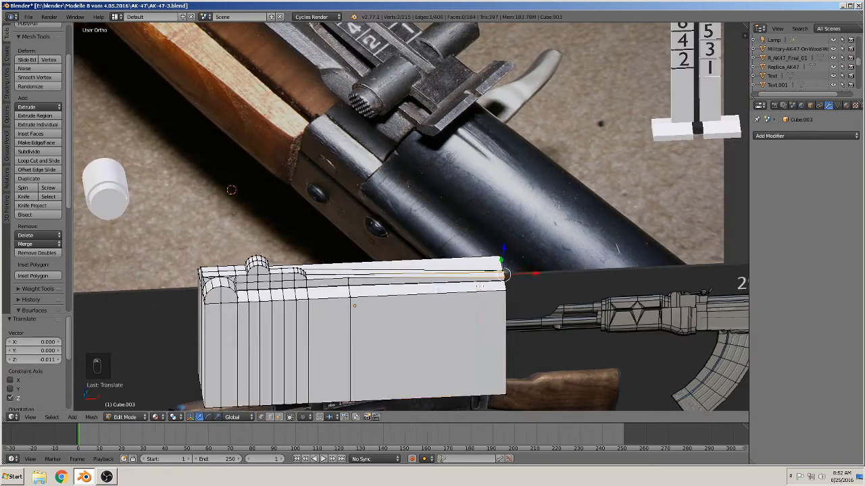
pyautogui.press('Tab')
pyautogui.moveTo(451, 293); pyautogui.dragTo(468, 309, button='middle')
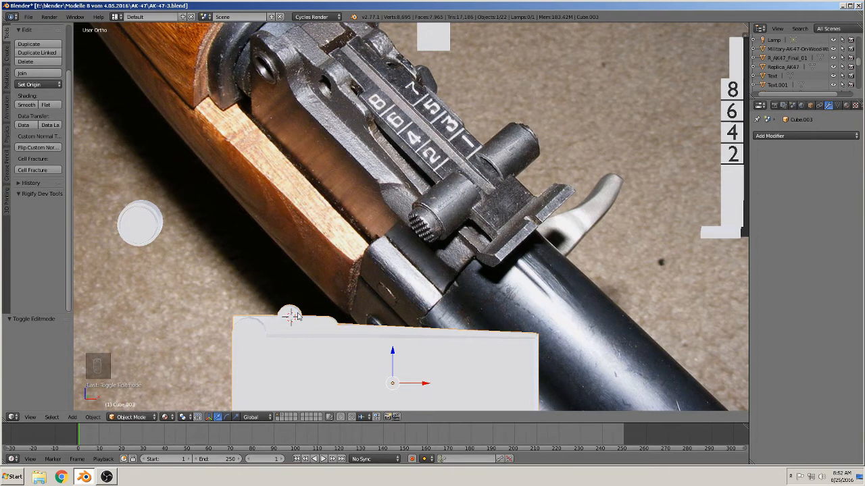
# Examine the block's bump, ledge and sloping top from several angles against the rear sight in the reference photo
pyautogui.keyDown('shift'); pyautogui.moveTo(310, 316); pyautogui.dragTo(406, 333, button='middle'); pyautogui.keyUp('shift')
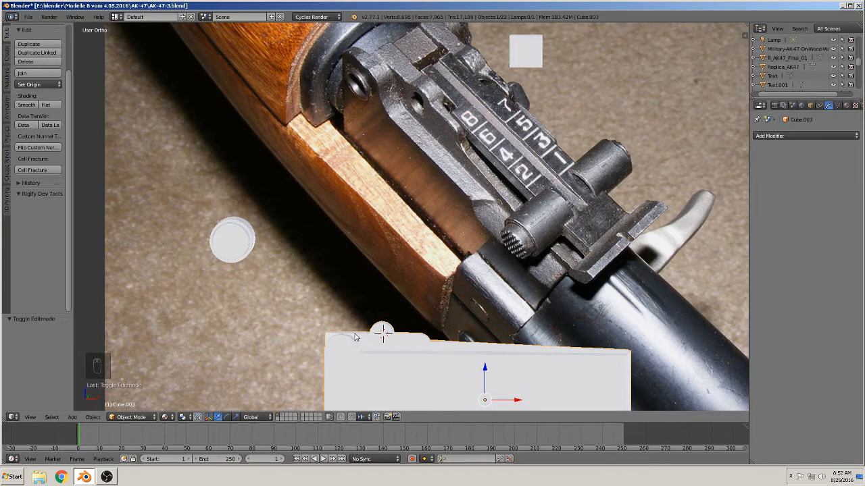
pyautogui.scroll(-4, 357, 336)
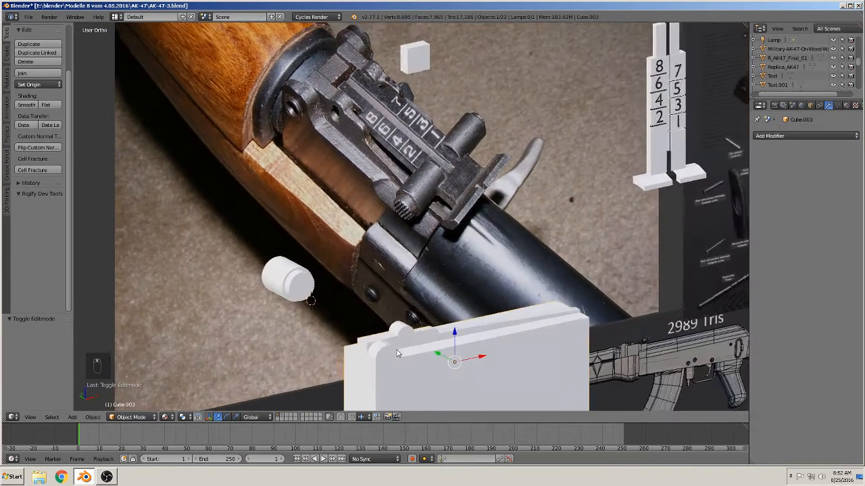
pyautogui.scroll(3, 353, 331)
pyautogui.moveTo(413, 306)
pyautogui.mouseDown(button='middle')
pyautogui.moveTo(421, 309)
pyautogui.moveTo(405, 318)
pyautogui.mouseUp(button='middle')
pyautogui.scroll(2, 474, 307)
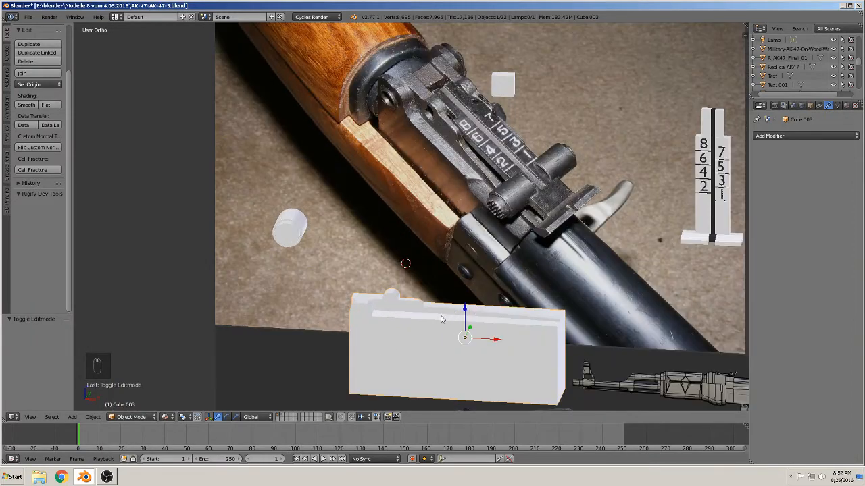
pyautogui.keyDown('shift'); pyautogui.moveTo(418, 318); pyautogui.dragTo(367, 274, button='middle'); pyautogui.keyUp('shift')
pyautogui.scroll(1, 435, 298)
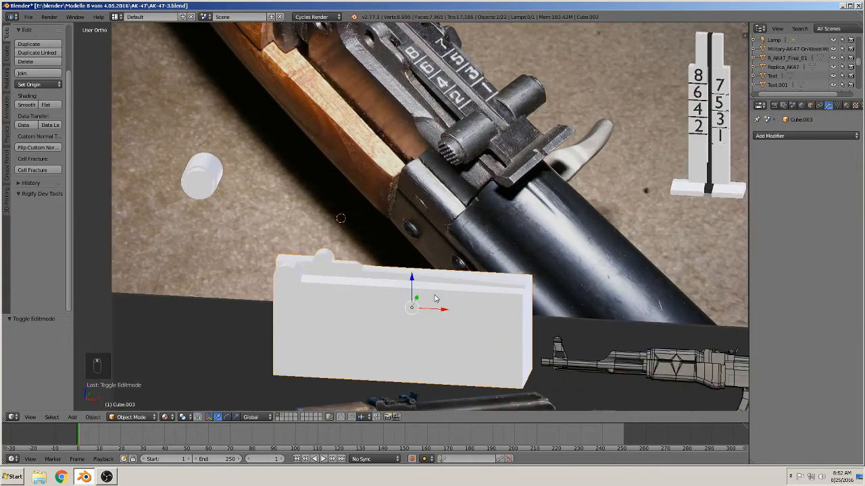
pyautogui.moveTo(472, 331); pyautogui.dragTo(440, 348, button='middle')
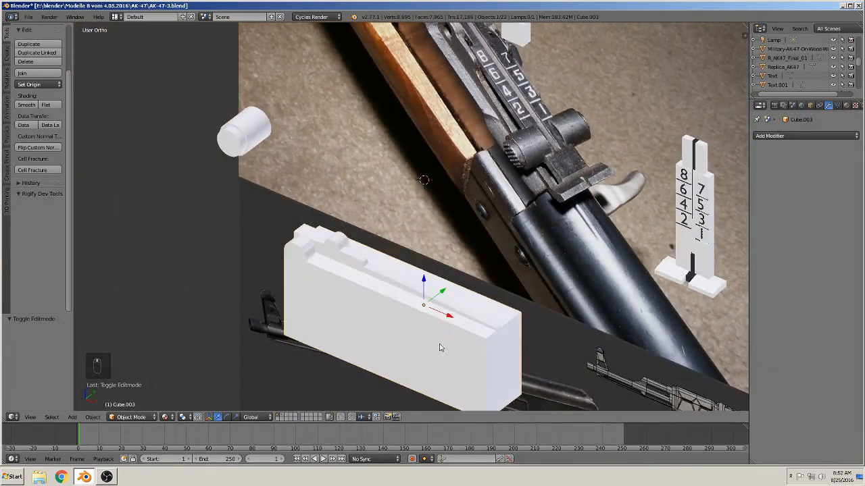
# Add a Mirror modifier to the block, mirroring across the Y axis only with Clipping enabled
pyautogui.click(801, 136)
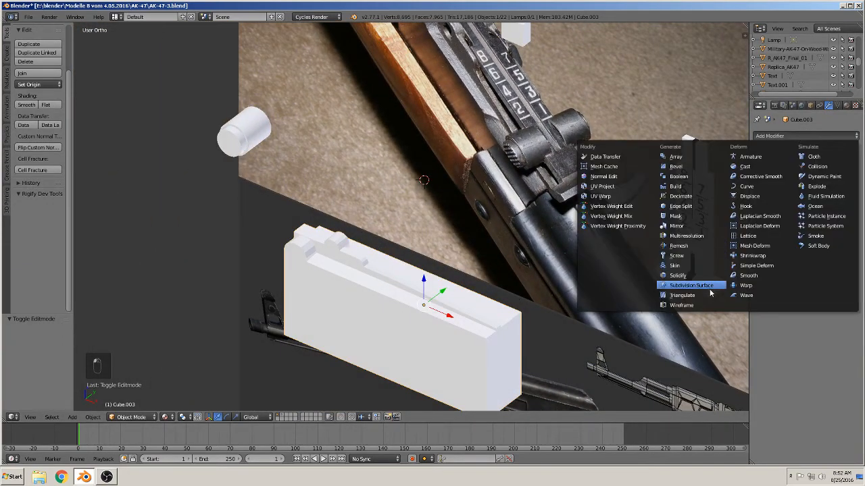
pyautogui.click(703, 228)
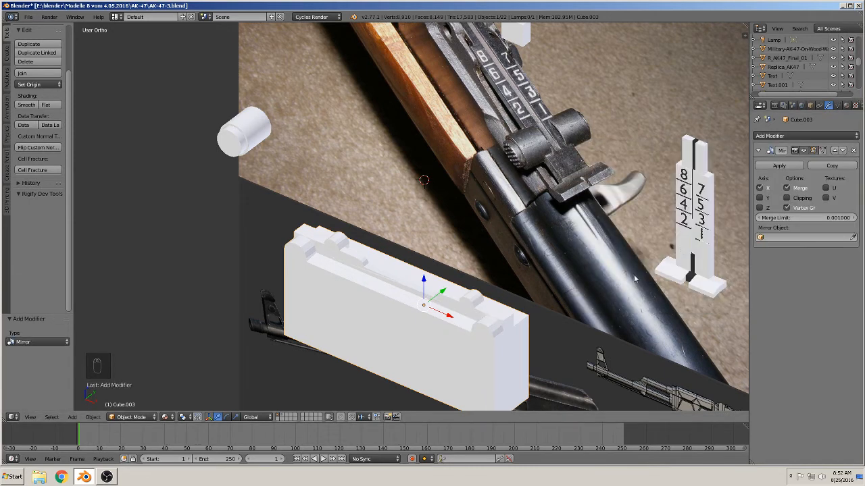
pyautogui.moveTo(633, 275); pyautogui.dragTo(571, 308, button='middle')
pyautogui.click(759, 188)
pyautogui.click(759, 197)
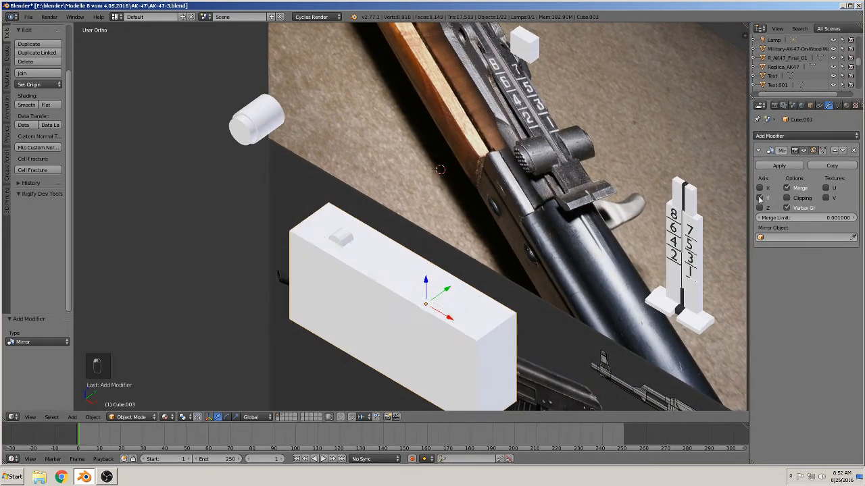
# Try to move the whole mesh along Y in Edit Mode, and inspect the mirrored block from its end
pyautogui.press('Tab')
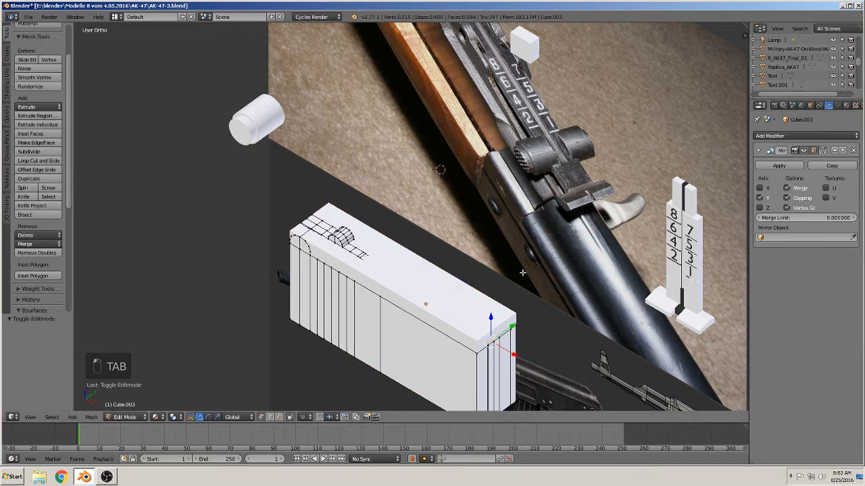
pyautogui.press('a')
pyautogui.press('a')
pyautogui.press('a')
pyautogui.press('a')
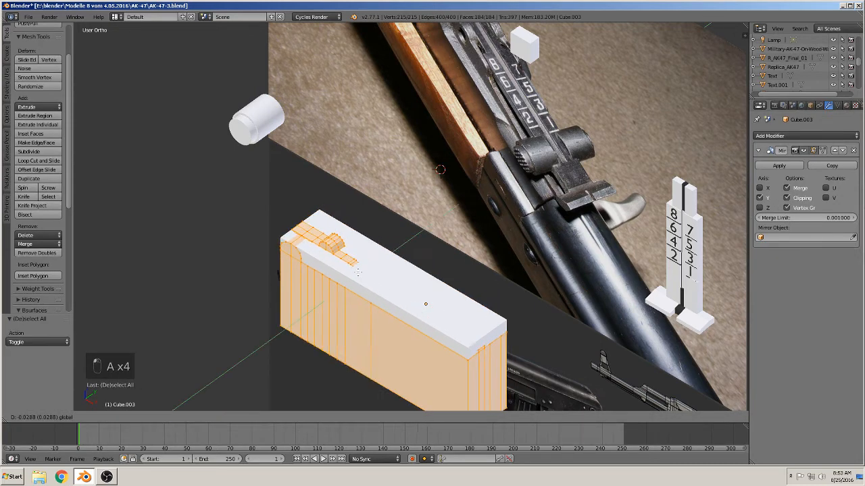
pyautogui.press('Tab')
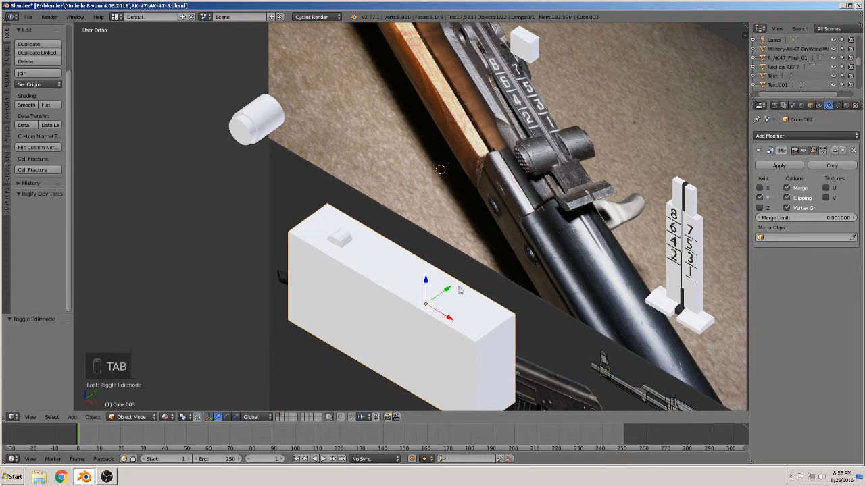
pyautogui.moveTo(471, 289); pyautogui.dragTo(402, 249, button='middle')
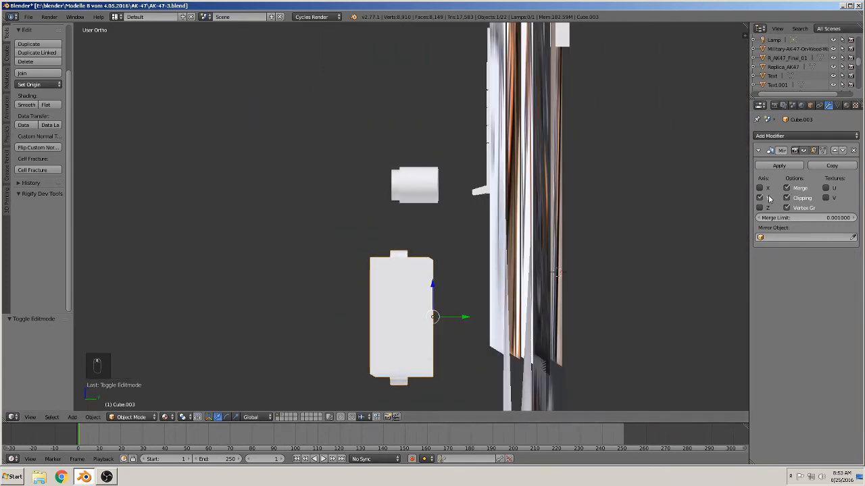
# Move the whole mesh -0.100 and back 0.064 along Y, and turn off all the Mirror modifier's axes
pyautogui.press('Tab')
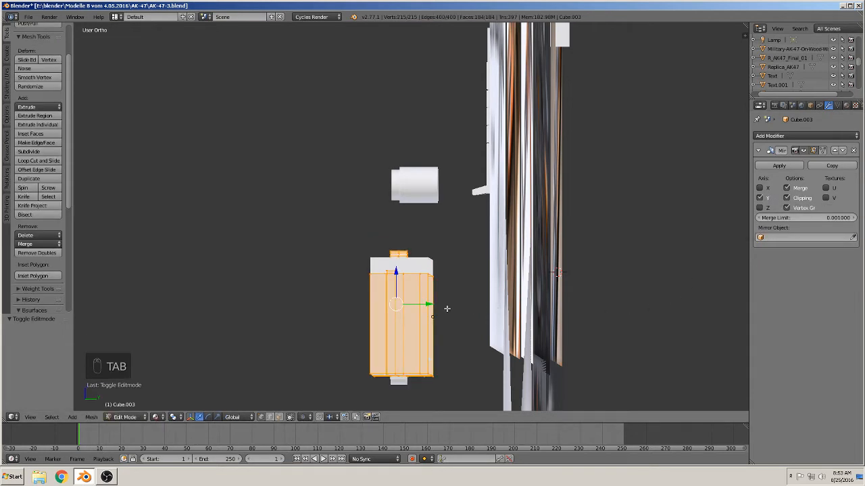
pyautogui.moveTo(426, 303); pyautogui.dragTo(373, 299)
pyautogui.click(760, 188)
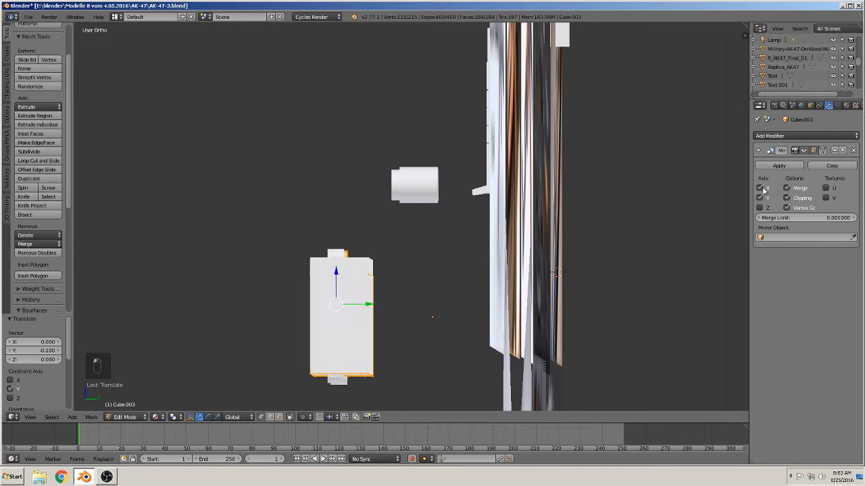
pyautogui.moveTo(367, 304); pyautogui.dragTo(398, 304)
pyautogui.click(760, 198)
pyautogui.click(760, 188)
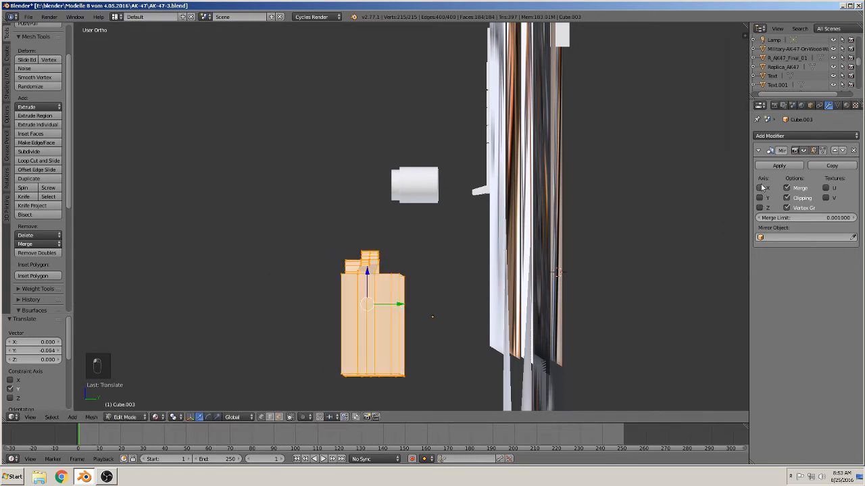
# Duplicate the whole half block and move the copy 0.167 along Y
pyautogui.moveTo(682, 253); pyautogui.dragTo(525, 321, button='middle')
pyautogui.hotkey('shift', 's')
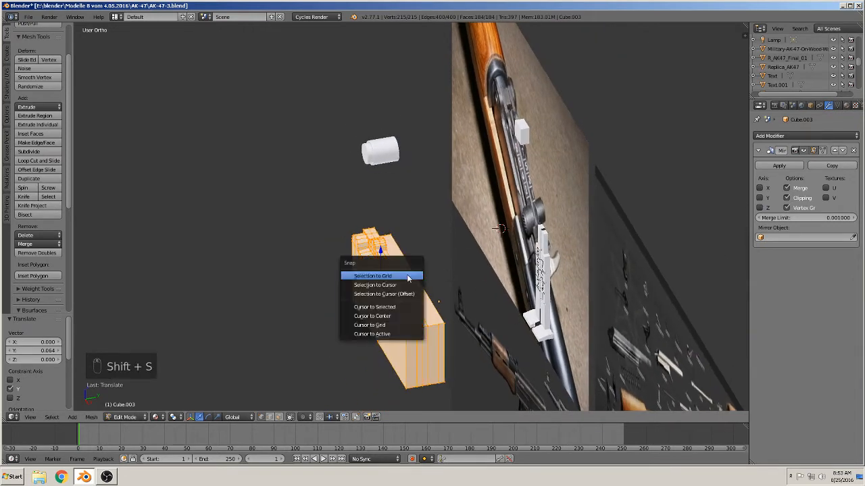
pyautogui.click(399, 274)
pyautogui.hotkey('shift', 'd')
pyautogui.rightClick(347, 262)
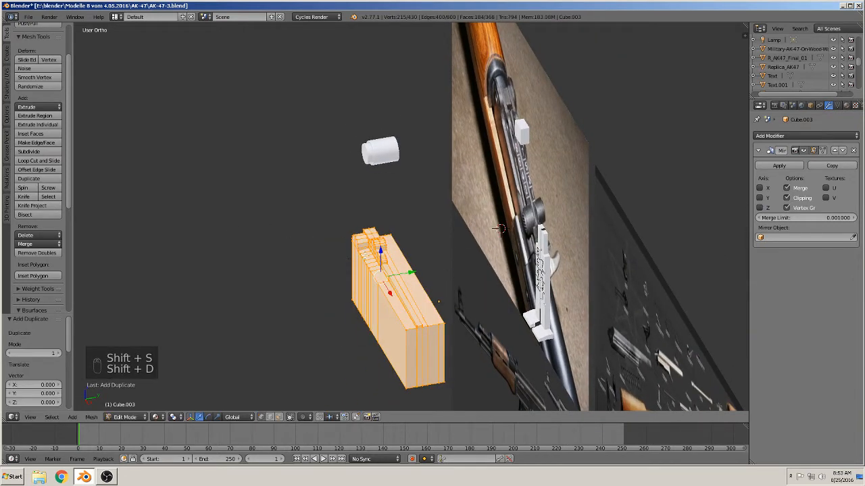
pyautogui.moveTo(410, 273); pyautogui.dragTo(464, 263)
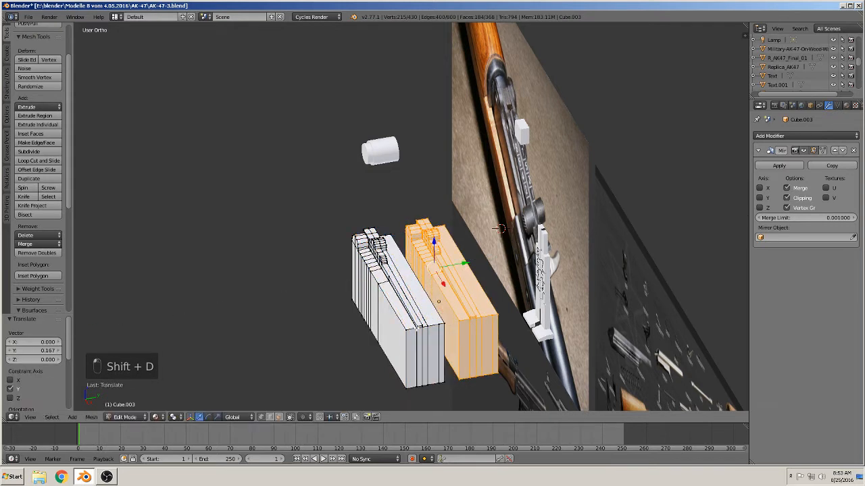
# Mirror the duplicated half along Y with Interactive Mirror and move it -0.019 along Y against the original half
pyautogui.click(93, 417)
pyautogui.moveTo(122, 367)
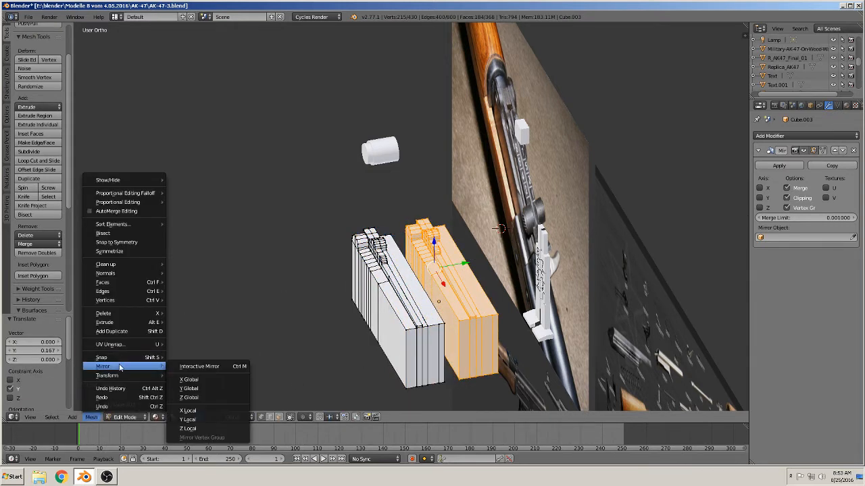
pyautogui.click(182, 367)
pyautogui.press('y')
pyautogui.click(245, 341)
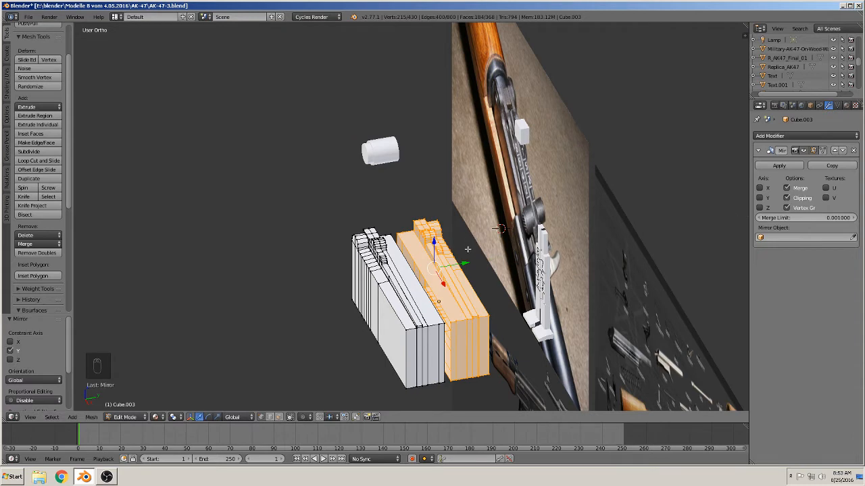
pyautogui.moveTo(465, 263); pyautogui.dragTo(459, 264)
pyautogui.scroll(3, 466, 338)
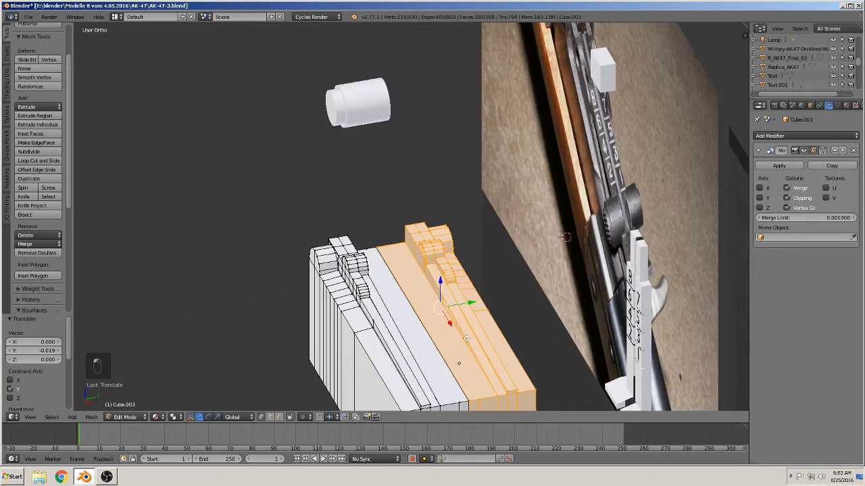
# Select the centre seam loops between the block's two halves and join them with Bridge Edge Loops
pyautogui.moveTo(466, 338); pyautogui.dragTo(455, 258, button='middle')
pyautogui.keyDown('alt'); pyautogui.rightClick(443, 248); pyautogui.keyUp('alt')
pyautogui.press('a')
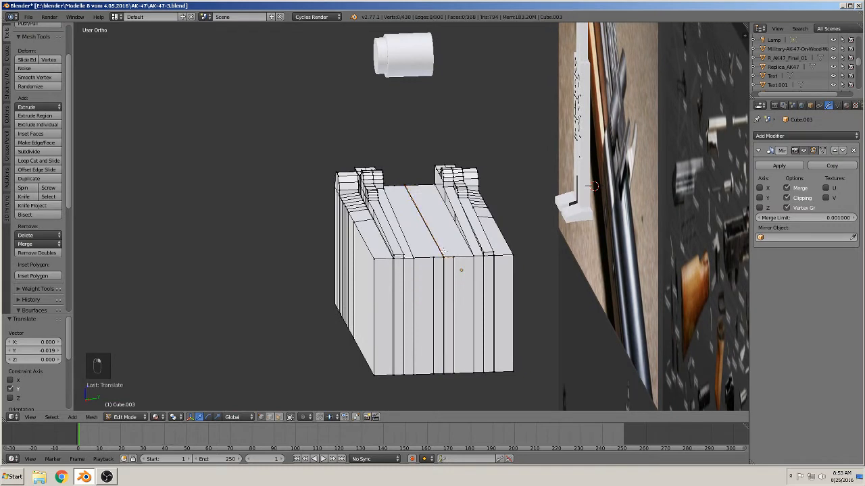
pyautogui.keyDown('alt'); pyautogui.rightClick(444, 251); pyautogui.keyUp('alt')
pyautogui.press('space')
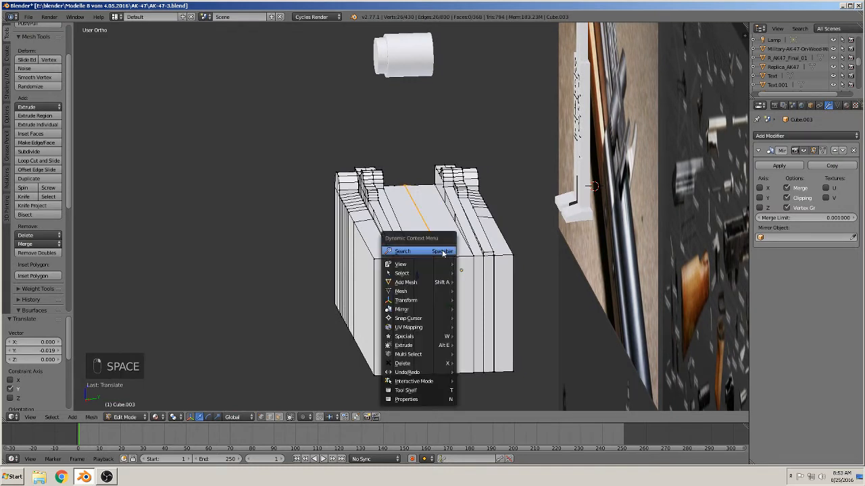
pyautogui.click(443, 252)
pyautogui.write('bri')
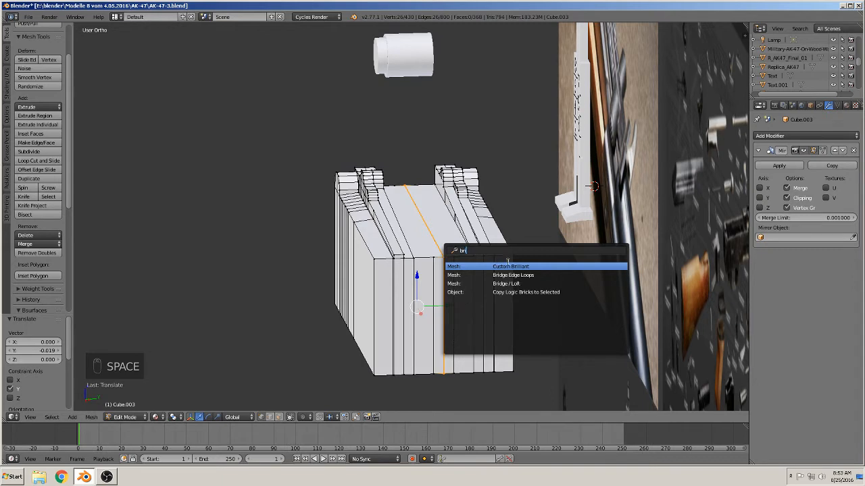
pyautogui.click(547, 275)
# Dissolve the edges of the selected centre seam loop on the block and return to Object Mode
pyautogui.scroll(3, 452, 272)
pyautogui.rightClick(452, 272)
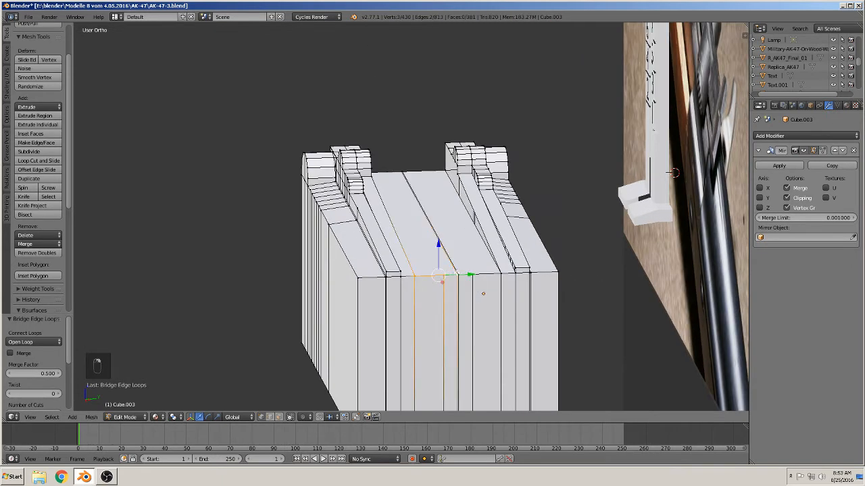
pyautogui.keyDown('alt'); pyautogui.rightClick(454, 271); pyautogui.keyUp('alt')
pyautogui.press('c')
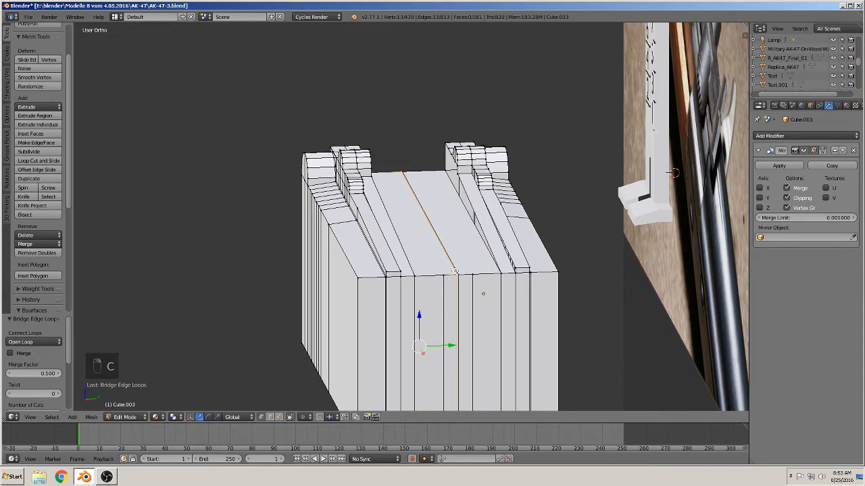
pyautogui.press('x')
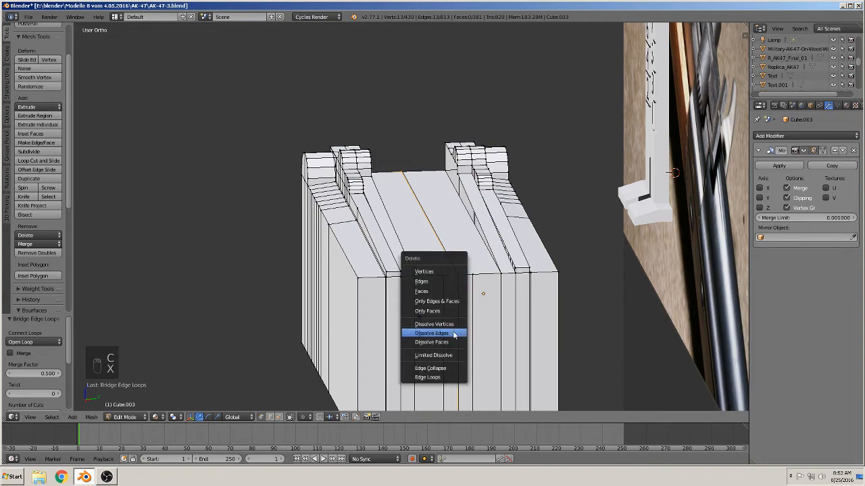
pyautogui.click(457, 333)
pyautogui.press('Tab')
# Move the small cube -0.392 along Y and -0.292 along X, then lower it to the block's top and shift it 0.020 along X
pyautogui.scroll(-3, 449, 312)
pyautogui.moveTo(454, 320); pyautogui.dragTo(462, 18, button='middle')
pyautogui.rightClick(430, 161)
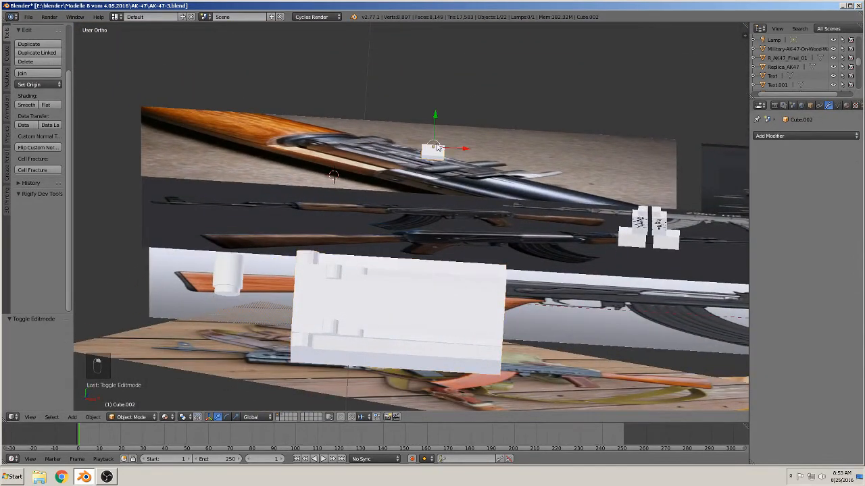
pyautogui.moveTo(439, 129); pyautogui.dragTo(345, 302)
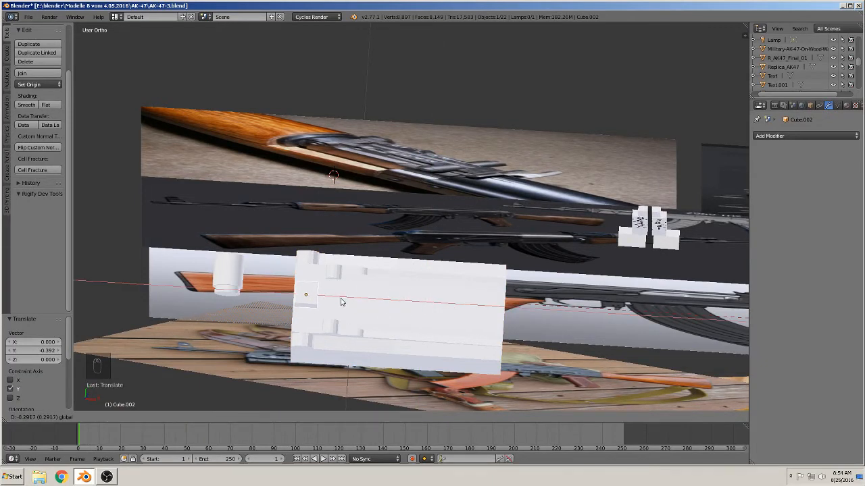
pyautogui.moveTo(341, 302); pyautogui.dragTo(368, 408, button='middle')
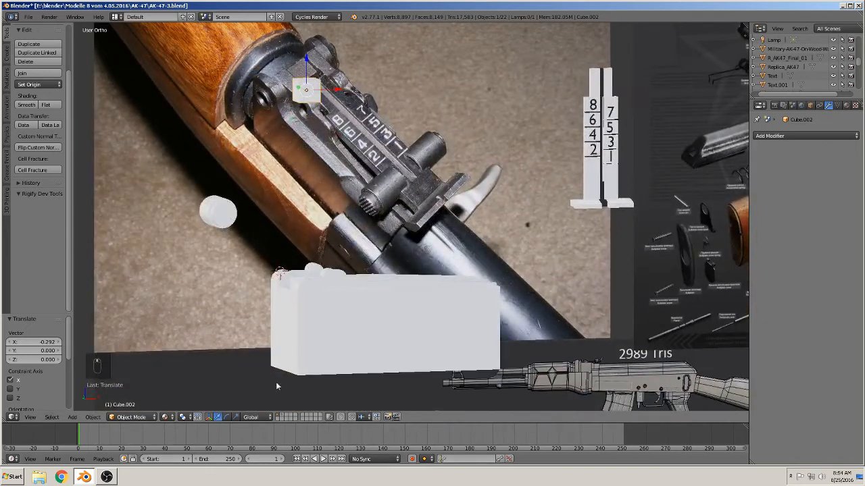
pyautogui.moveTo(317, 75); pyautogui.dragTo(329, 285)
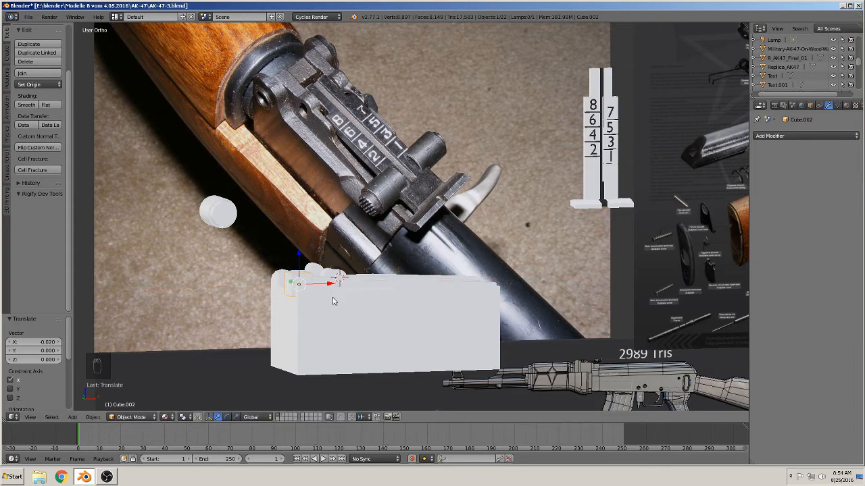
# Fine-position the small cube at the block's stepped end by moving it 0.016 along X and -0.009 along Z
pyautogui.moveTo(334, 301); pyautogui.dragTo(401, 341, button='middle')
pyautogui.moveTo(278, 280); pyautogui.dragTo(281, 262)
pyautogui.moveTo(282, 262); pyautogui.dragTo(272, 203, button='middle')
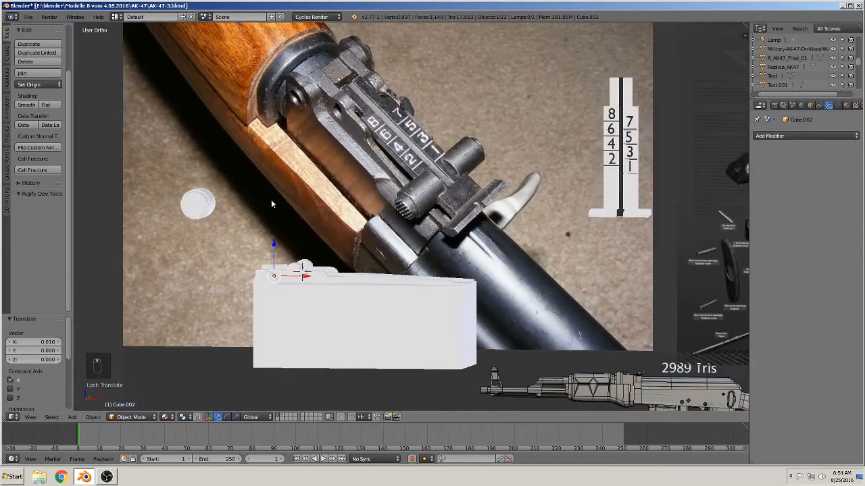
pyautogui.moveTo(274, 244); pyautogui.dragTo(274, 249)
pyautogui.moveTo(331, 291); pyautogui.dragTo(300, 267, button='middle')
pyautogui.scroll(2, 348, 327)
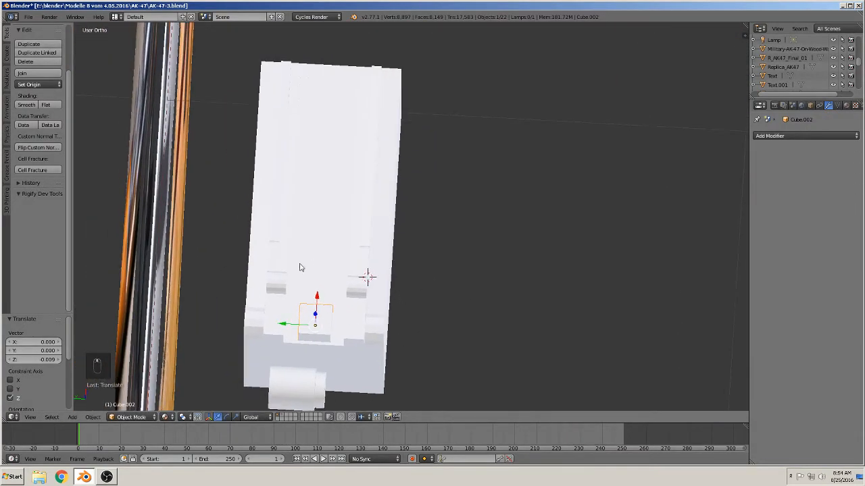
# Narrow the stepped block by scaling it along Y, and move it -0.010 along Y to centre it on the small cube
pyautogui.rightClick(354, 237)
pyautogui.press('s')
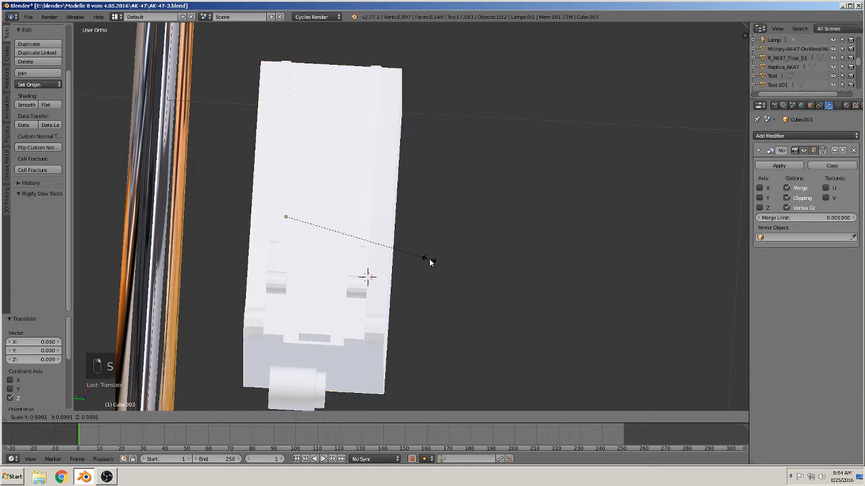
pyautogui.press('y')
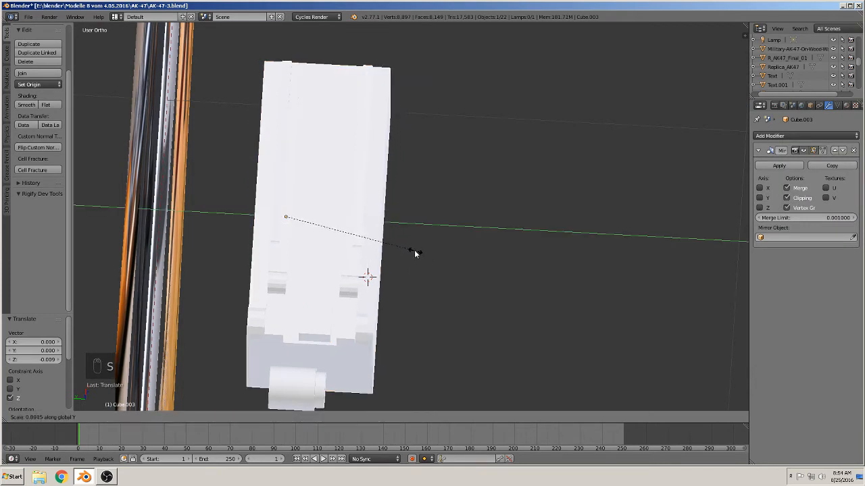
pyautogui.click(401, 246)
pyautogui.moveTo(401, 249); pyautogui.dragTo(285, 197, button='middle')
pyautogui.moveTo(284, 197); pyautogui.dragTo(276, 199)
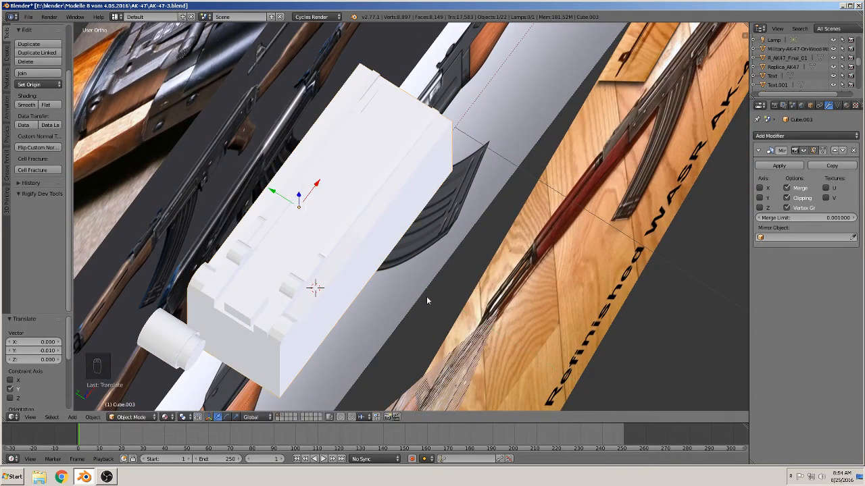
pyautogui.press('s')
pyautogui.press('y')
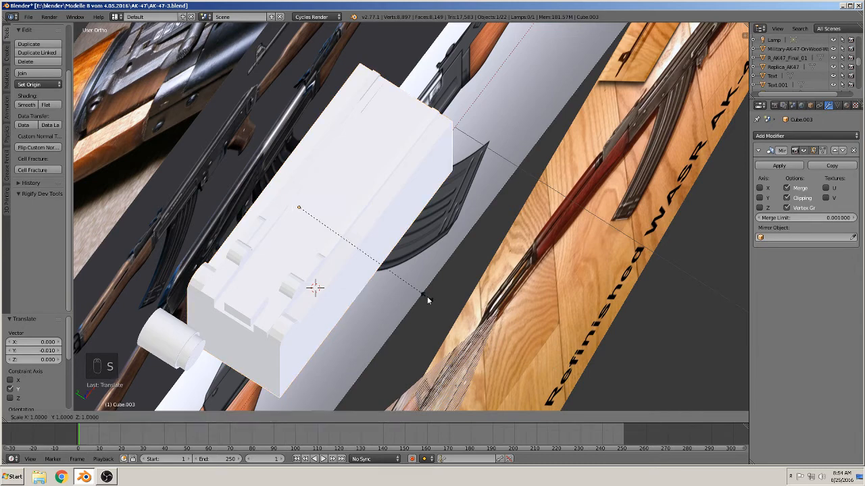
pyautogui.press('Escape')
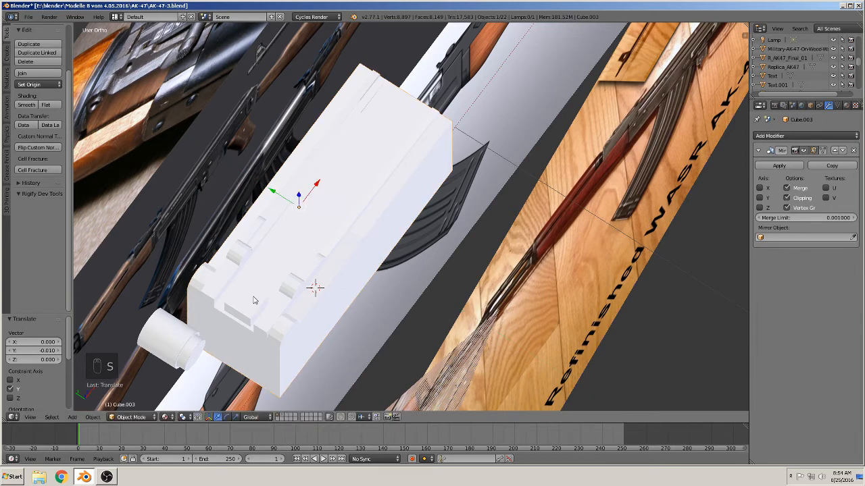
# Scale the small cube by 1.5 along Y to widen it between the block's side steps, and deselect everything
pyautogui.rightClick(254, 301)
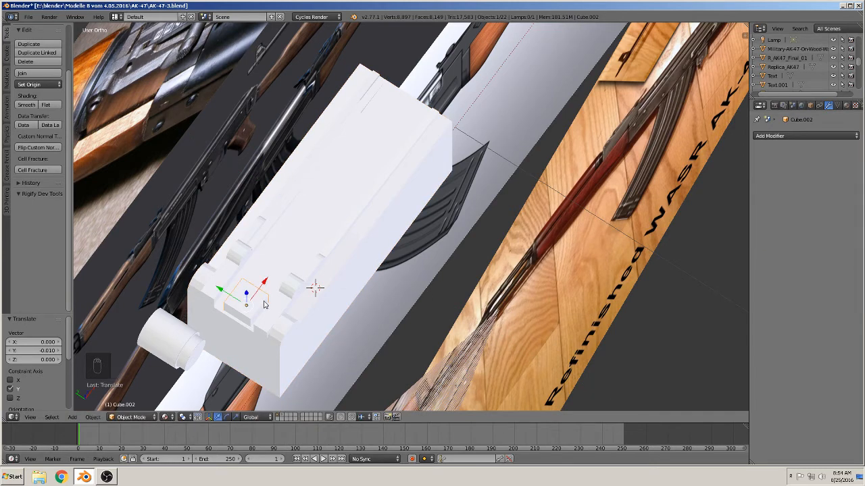
pyautogui.press('s')
pyautogui.press('y')
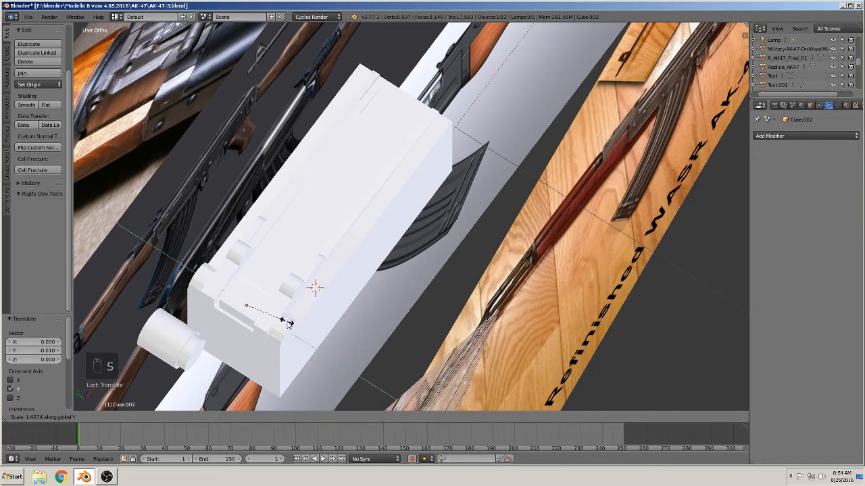
pyautogui.click(290, 329)
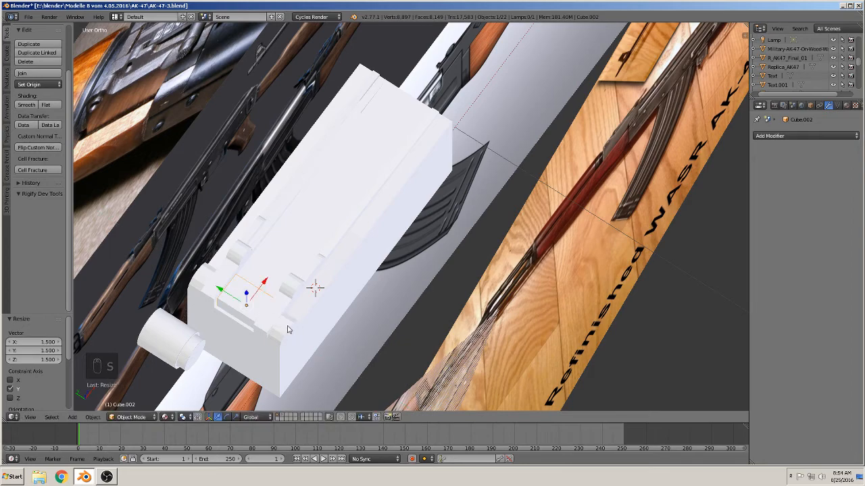
pyautogui.moveTo(289, 329); pyautogui.dragTo(258, 288, button='middle')
pyautogui.press('a')
pyautogui.scroll(-2, 285, 326)
pyautogui.scroll(-2, 259, 289)
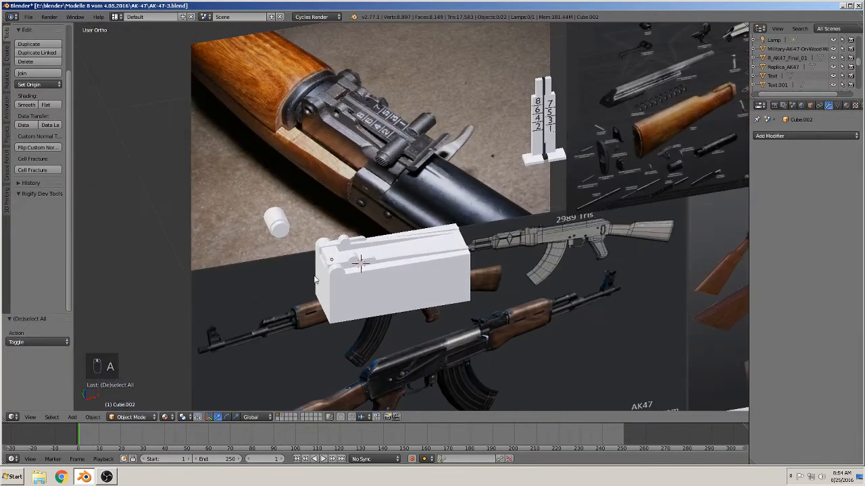
# Rotate the numbered sight leaf 90° about the X axis and 90° about the Z axis
pyautogui.keyDown('shift'); pyautogui.moveTo(519, 205); pyautogui.dragTo(447, 237, button='middle'); pyautogui.keyUp('shift')
pyautogui.rightClick(464, 177)
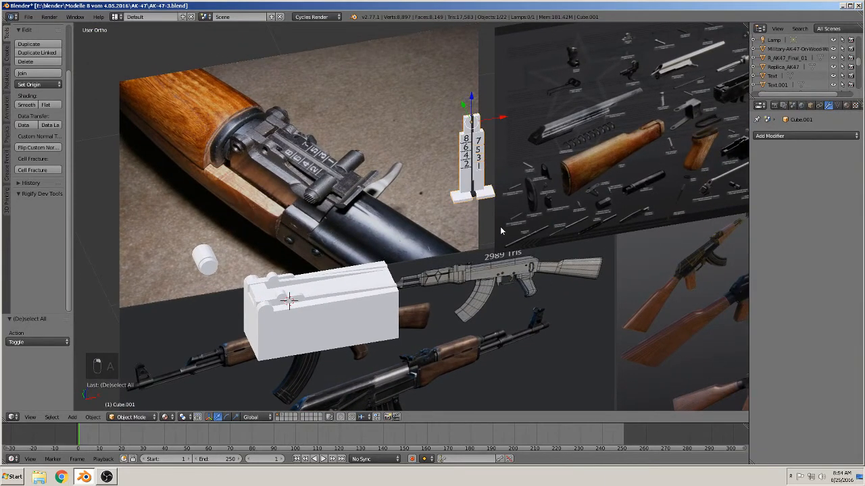
pyautogui.moveTo(507, 222); pyautogui.dragTo(462, 183, button='middle')
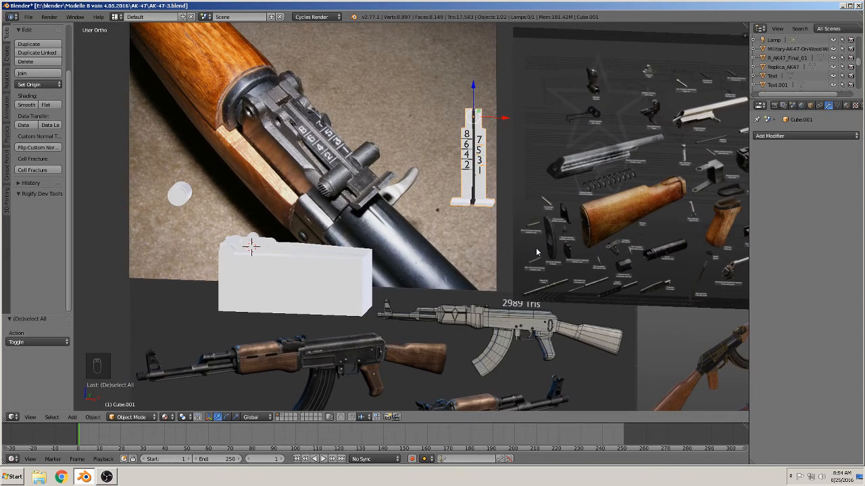
pyautogui.write('rx90')
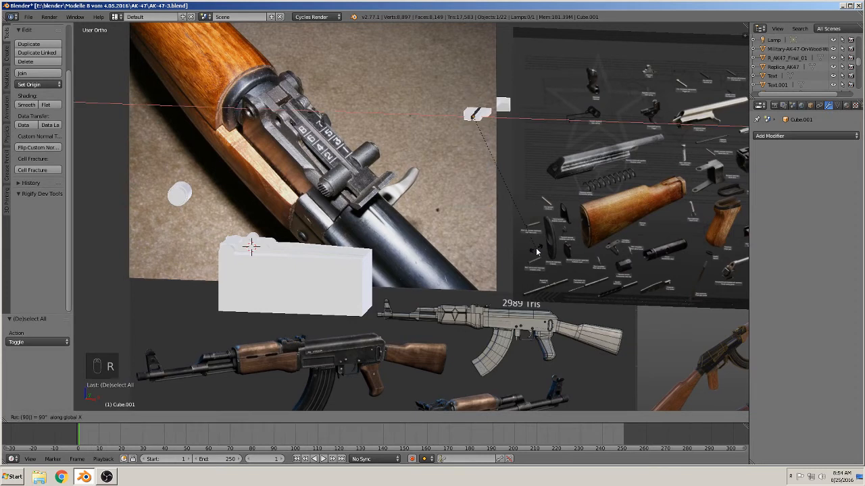
pyautogui.press('Return')
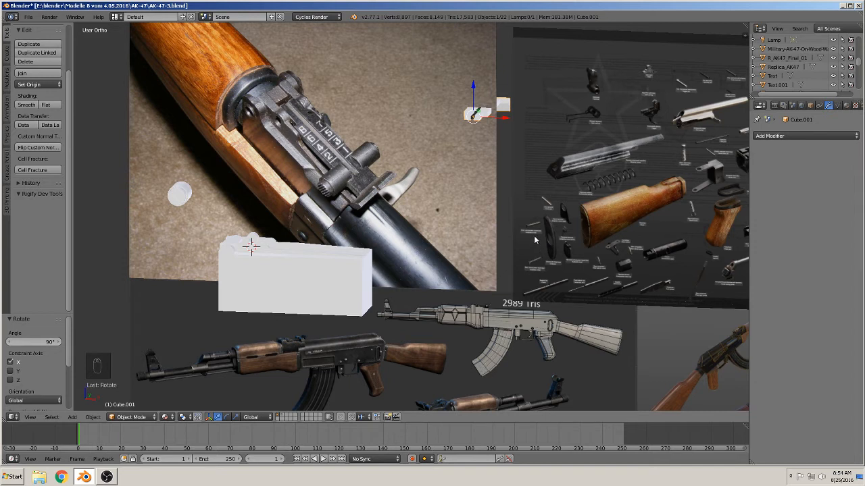
pyautogui.write('rz')
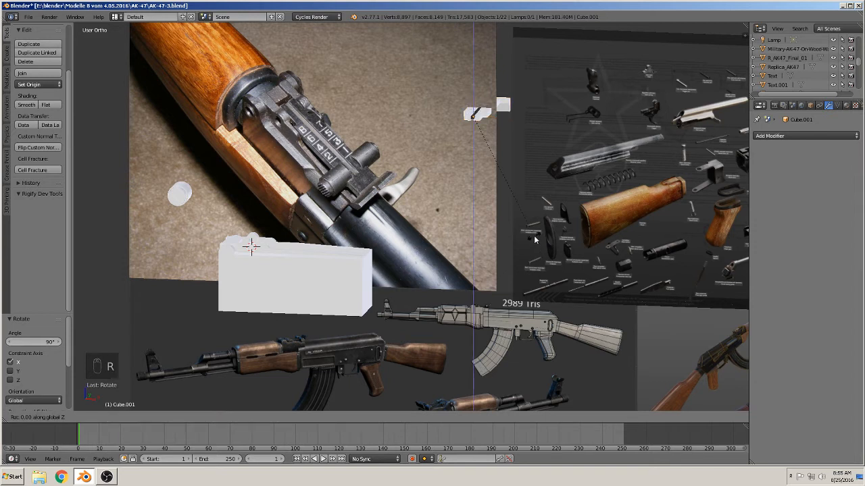
pyautogui.write('90')
pyautogui.press('Return')
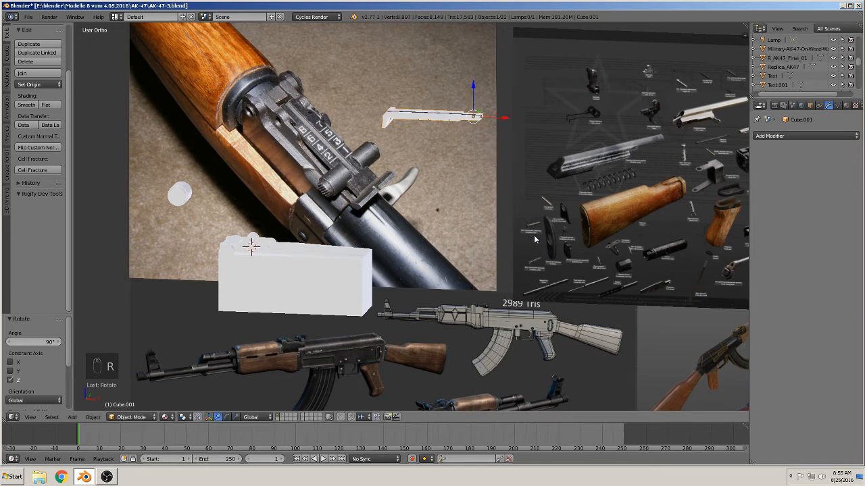
# Rotate the numbered sight leaf 180° about the Y axis
pyautogui.write('r')
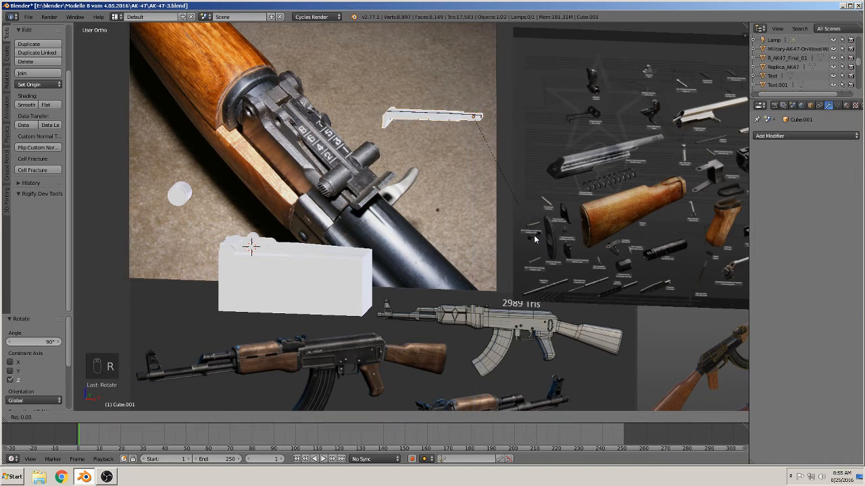
pyautogui.write('y18')
pyautogui.write('0')
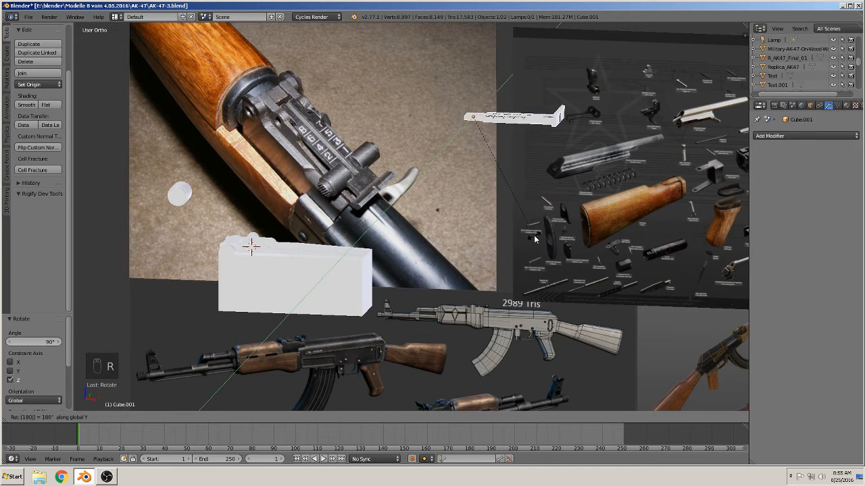
pyautogui.press('Return')
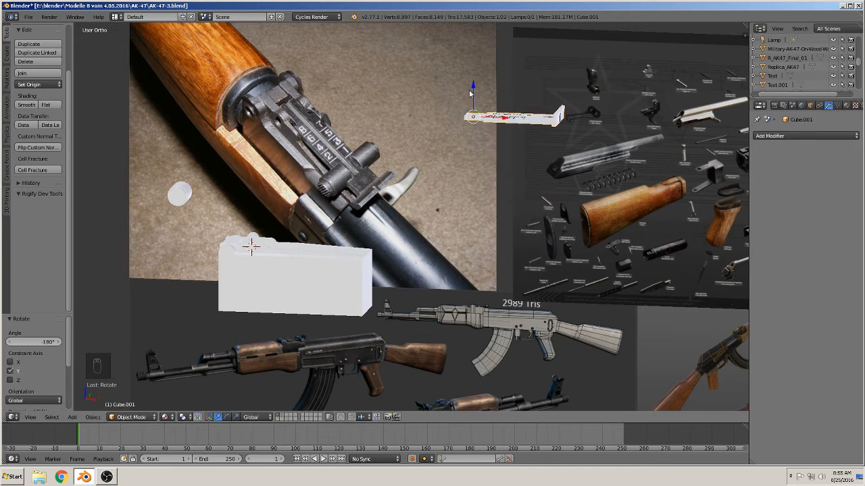
# Move the numbered sight leaf onto the block's top between the side steps, finishing with a -0.050 shift along X
pyautogui.moveTo(470, 92); pyautogui.dragTo(301, 252)
pyautogui.moveTo(301, 252); pyautogui.dragTo(223, 271, button='middle')
pyautogui.moveTo(304, 198); pyautogui.dragTo(260, 224)
pyautogui.scroll(3, 261, 237)
pyautogui.keyDown('shift'); pyautogui.moveTo(261, 238); pyautogui.dragTo(191, 273, button='middle'); pyautogui.keyUp('shift')
pyautogui.scroll(3, 398, 258)
pyautogui.moveTo(210, 287); pyautogui.dragTo(177, 269)
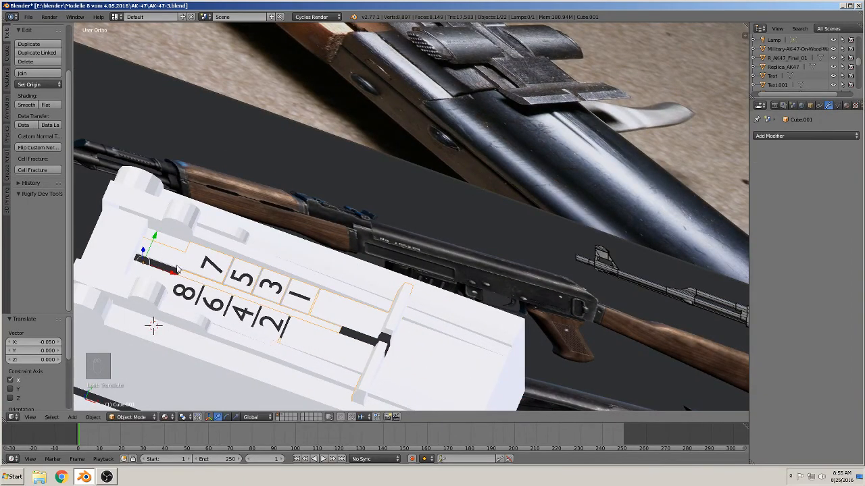
# Fine-position the sight leaf on the block by moving it 0.011 along Y, about 0.007 along X and 0.013 along Z
pyautogui.moveTo(177, 268); pyautogui.dragTo(191, 295, button='middle')
pyautogui.moveTo(156, 238); pyautogui.dragTo(158, 236)
pyautogui.moveTo(194, 268); pyautogui.dragTo(313, 258, button='middle')
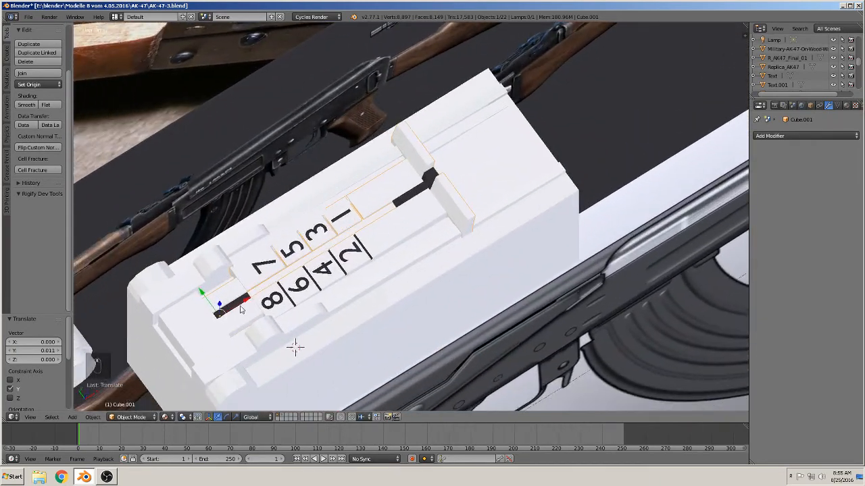
pyautogui.moveTo(245, 301); pyautogui.dragTo(250, 298)
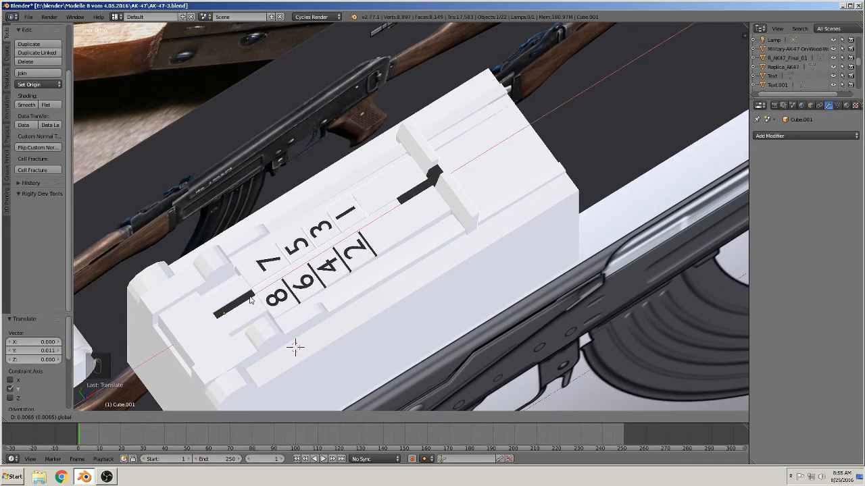
pyautogui.click(250, 300)
pyautogui.moveTo(250, 301); pyautogui.dragTo(215, 233, button='middle')
pyautogui.moveTo(206, 228); pyautogui.dragTo(209, 217)
pyautogui.moveTo(209, 217); pyautogui.dragTo(225, 243, button='middle')
pyautogui.scroll(-3, 225, 244)
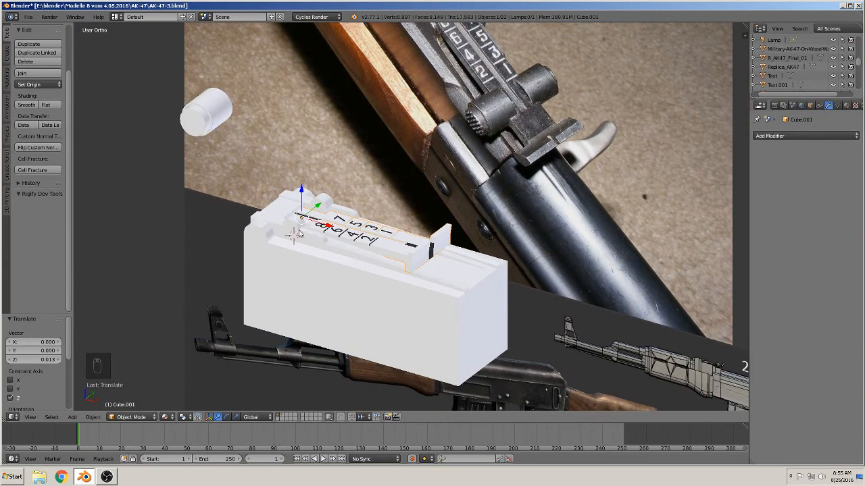
# Shorten the stepped block by moving its end vertices inward along X until they sit near the sight leaf's upright end
pyautogui.moveTo(482, 314); pyautogui.dragTo(530, 287, button='middle')
pyautogui.press('Tab')
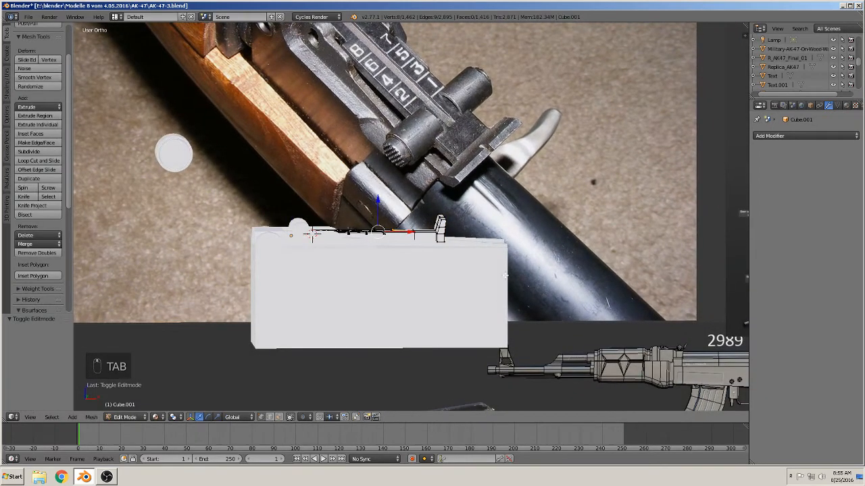
pyautogui.press('Tab')
pyautogui.rightClick(480, 270)
pyautogui.press('Tab')
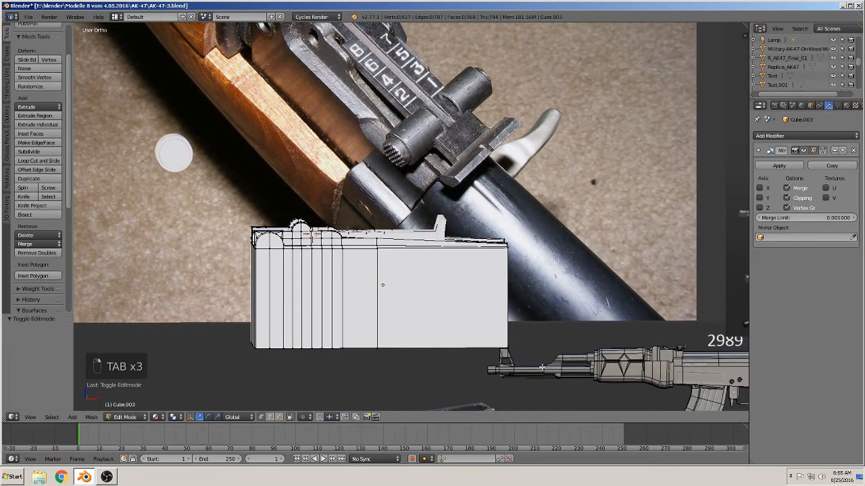
pyautogui.click(289, 418)
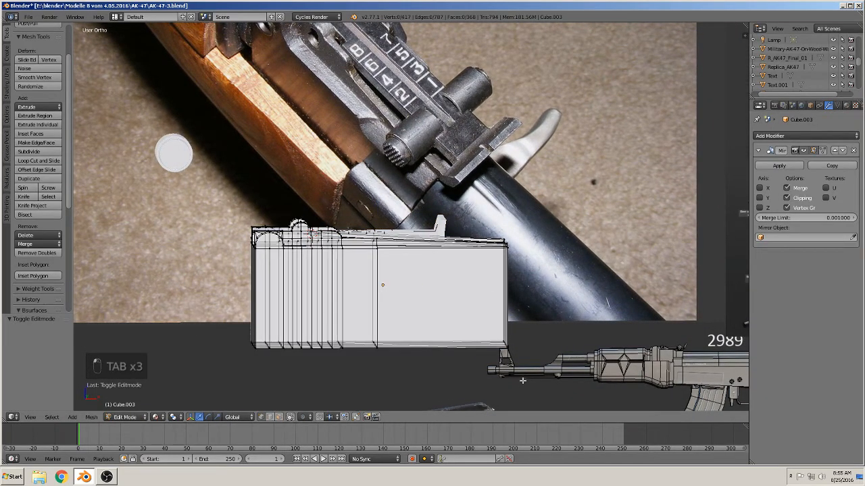
pyautogui.press('b')
pyautogui.moveTo(498, 377); pyautogui.dragTo(520, 243)
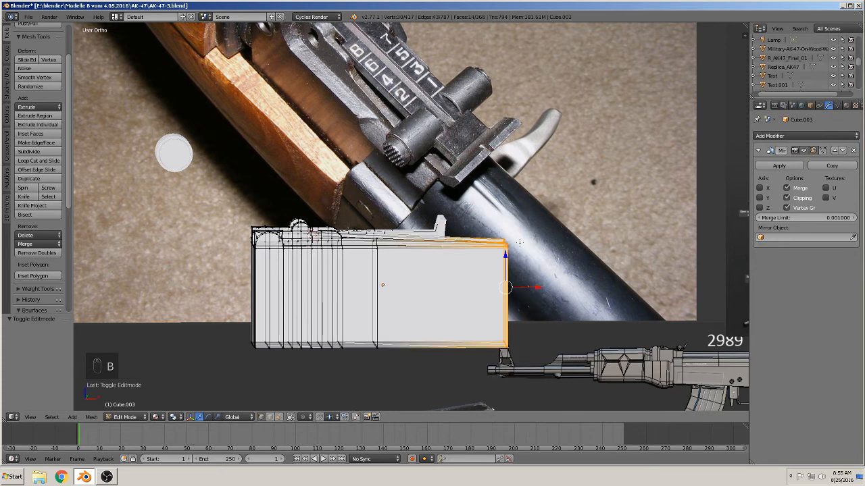
pyautogui.moveTo(539, 289); pyautogui.dragTo(472, 284)
pyautogui.press('Tab')
pyautogui.moveTo(474, 288); pyautogui.dragTo(357, 293, button='middle')
# Reduce the block's height by moving all its bottom vertices 0.078 up along Z
pyautogui.press('Tab')
pyautogui.scroll(1, 363, 308)
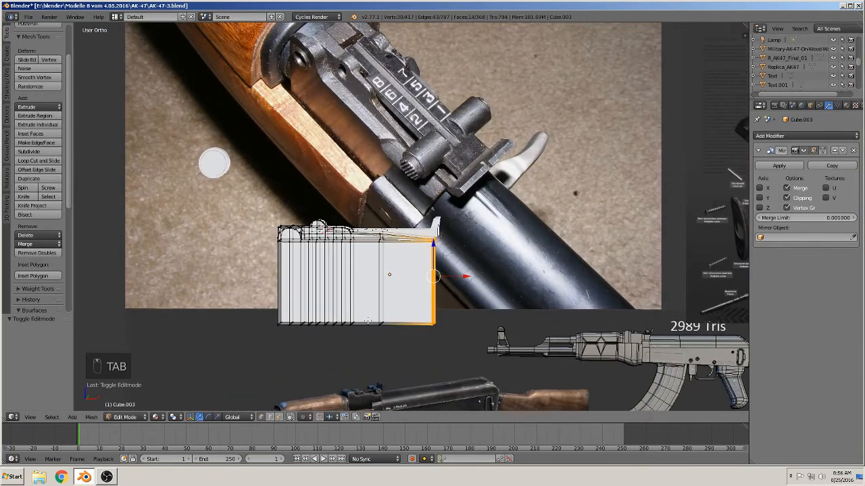
pyautogui.press('a')
pyautogui.press('a')
pyautogui.press('c')
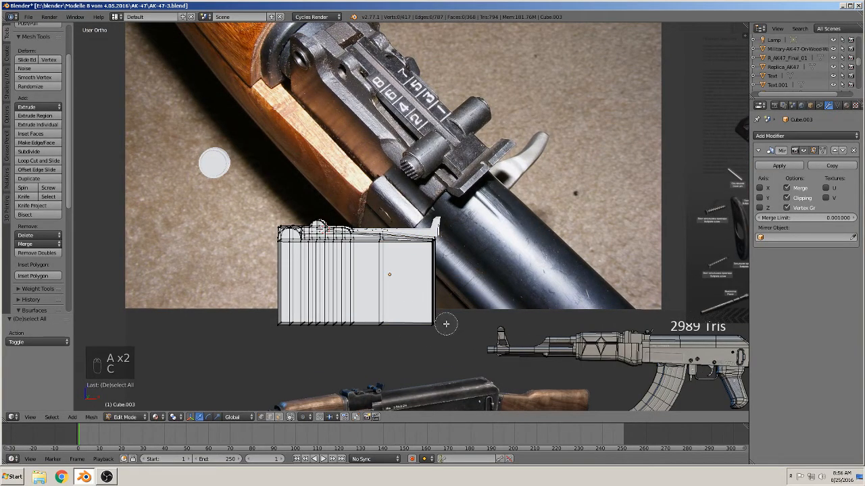
pyautogui.moveTo(444, 324); pyautogui.dragTo(274, 320)
pyautogui.rightClick(273, 319)
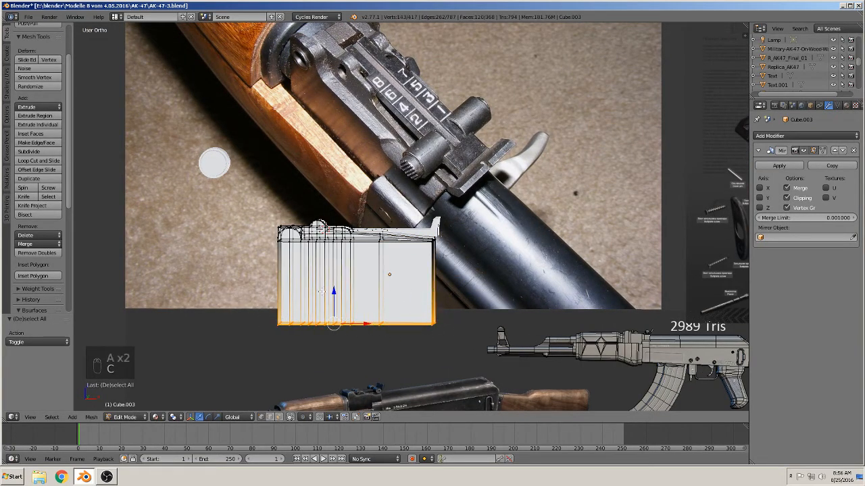
pyautogui.moveTo(333, 291); pyautogui.dragTo(342, 261)
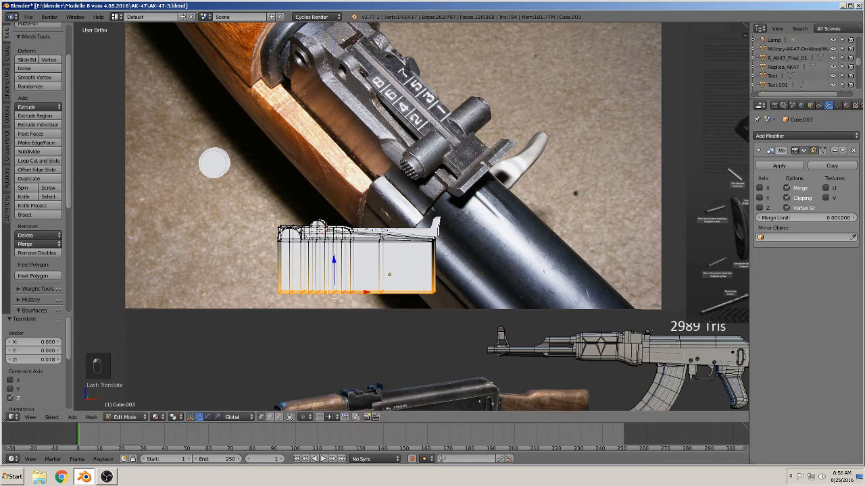
pyautogui.press('Tab')
# Move the separate cylinder down to the block's side near the sight leaf, finishing with shifts of 0.072 along Z and 0.165 along X
pyautogui.rightClick(214, 162)
pyautogui.moveTo(213, 162); pyautogui.dragTo(232, 154, button='middle')
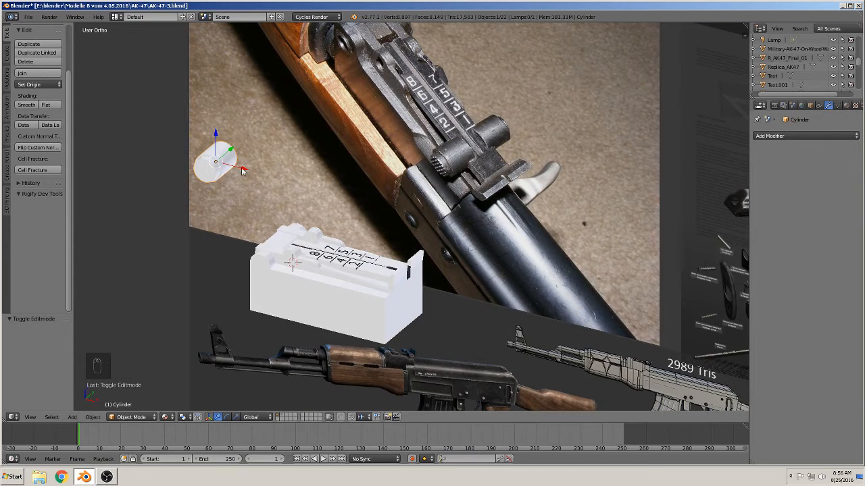
pyautogui.moveTo(244, 166); pyautogui.dragTo(347, 238)
pyautogui.moveTo(347, 238); pyautogui.dragTo(325, 287, button='middle')
pyautogui.moveTo(381, 278); pyautogui.dragTo(290, 236)
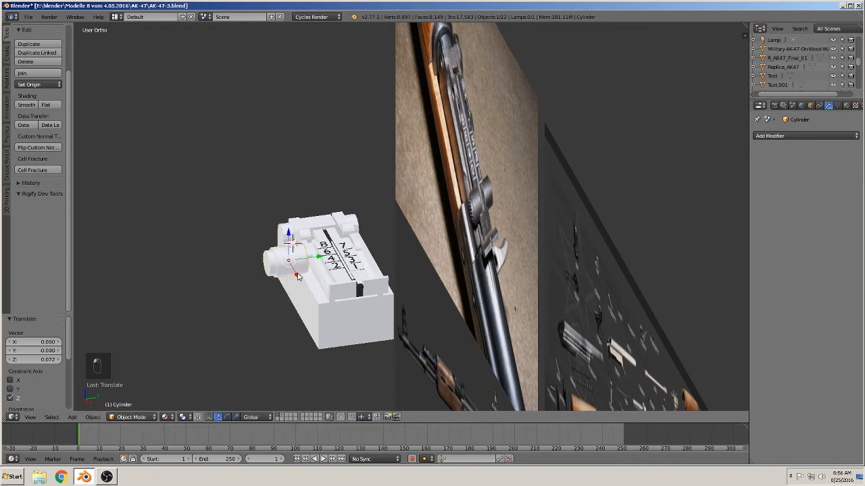
pyautogui.moveTo(297, 274); pyautogui.dragTo(315, 306)
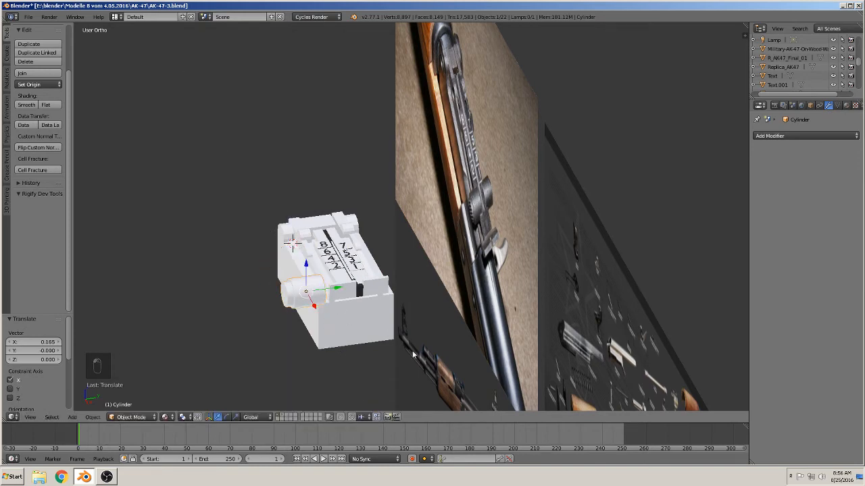
# Scale the cylinder to 0.440, then move it back along X beside the number 2 and 0.030 along Y
pyautogui.press('s')
pyautogui.click(346, 327)
pyautogui.moveTo(374, 342); pyautogui.dragTo(443, 352, button='middle')
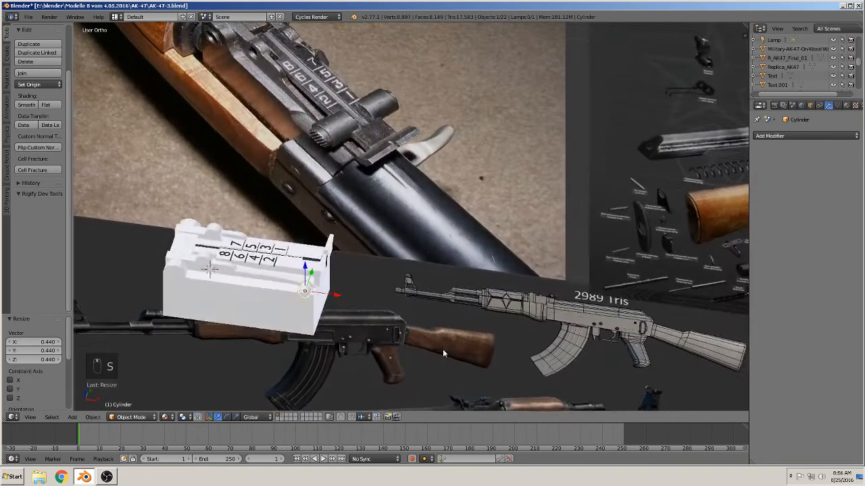
pyautogui.scroll(2, 425, 345)
pyautogui.moveTo(365, 318); pyautogui.dragTo(391, 314, button='middle')
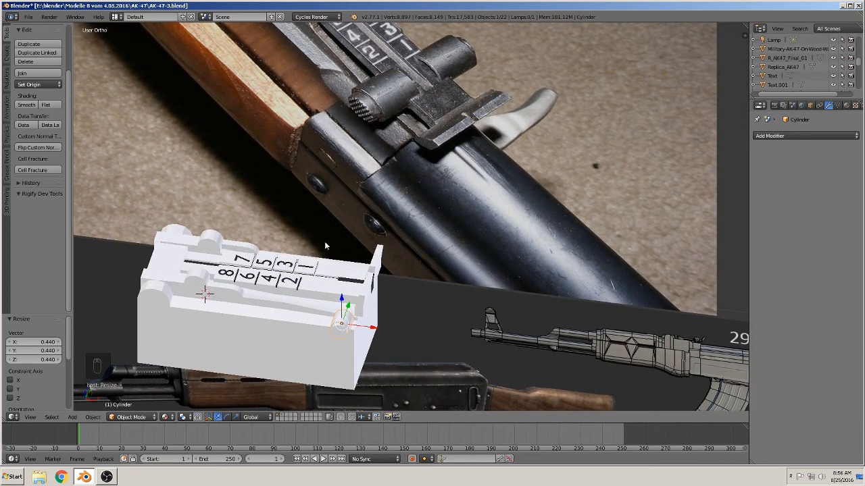
pyautogui.moveTo(364, 328); pyautogui.dragTo(324, 277)
pyautogui.moveTo(324, 277); pyautogui.dragTo(329, 265, button='middle')
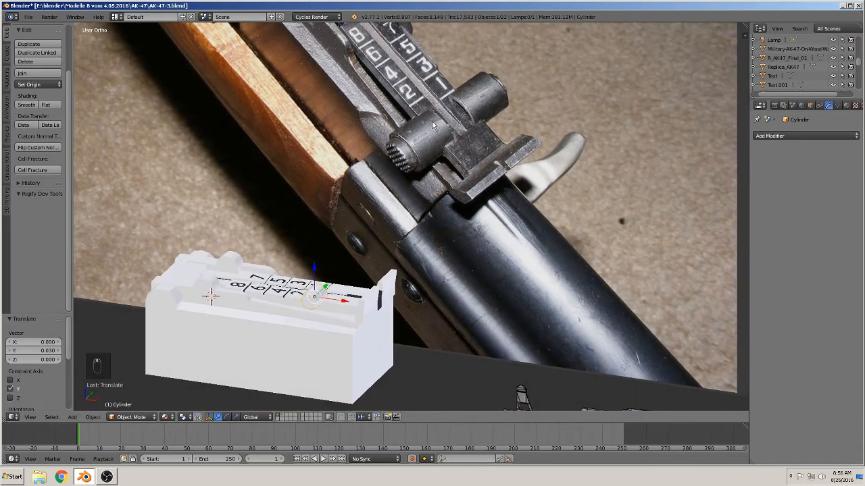
# Lower the cylinder 0.009 along Z, shift it 0.025 along Y toward the leaf, and lower it another 0.018
pyautogui.moveTo(387, 274); pyautogui.dragTo(275, 256, button='middle')
pyautogui.scroll(3, 303, 308)
pyautogui.keyDown('shift'); pyautogui.moveTo(302, 313); pyautogui.dragTo(331, 240, button='middle'); pyautogui.keyUp('shift')
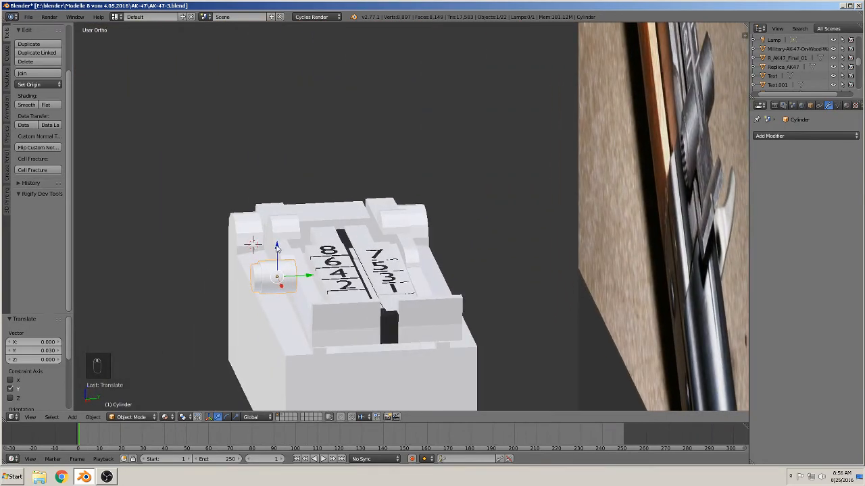
pyautogui.moveTo(277, 247); pyautogui.dragTo(279, 258)
pyautogui.scroll(1, 302, 272)
pyautogui.moveTo(302, 272); pyautogui.dragTo(273, 278, button='middle')
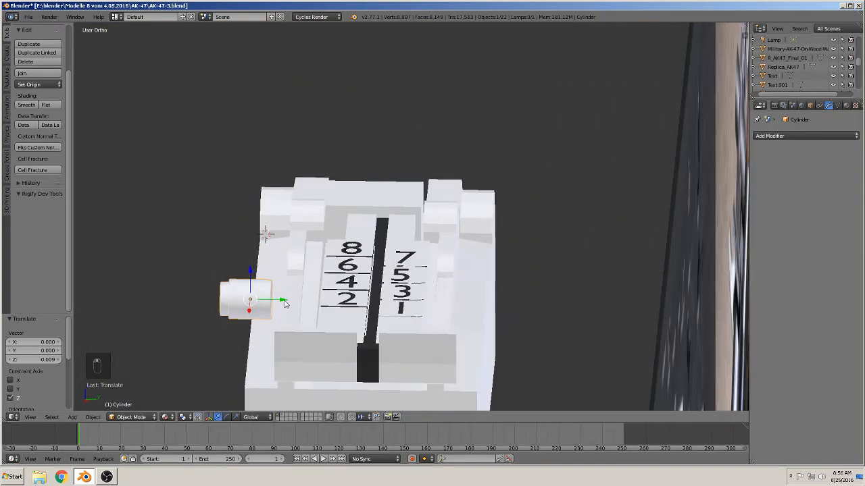
pyautogui.moveTo(284, 303); pyautogui.dragTo(314, 312)
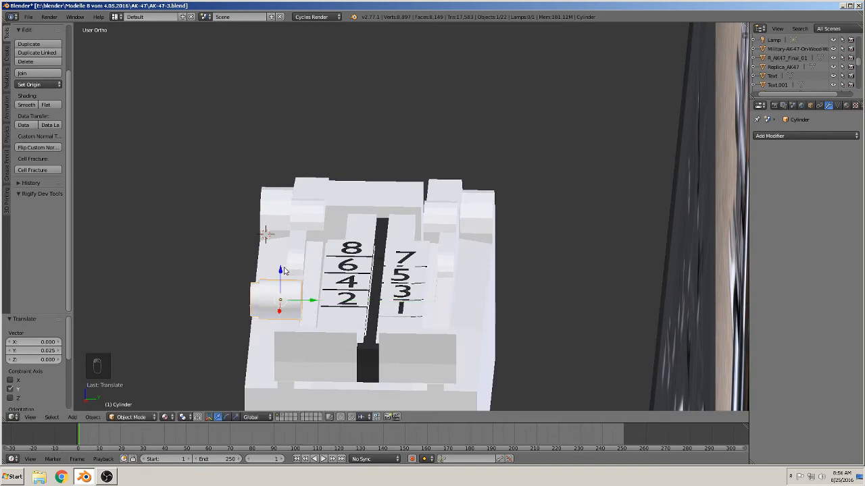
pyautogui.moveTo(281, 271); pyautogui.dragTo(280, 292)
# Nudge the cylinder back along X, fine-tune its height, and move it 0.028 along Y onto the sight leaf's edge
pyautogui.moveTo(281, 293); pyautogui.dragTo(384, 283, button='middle')
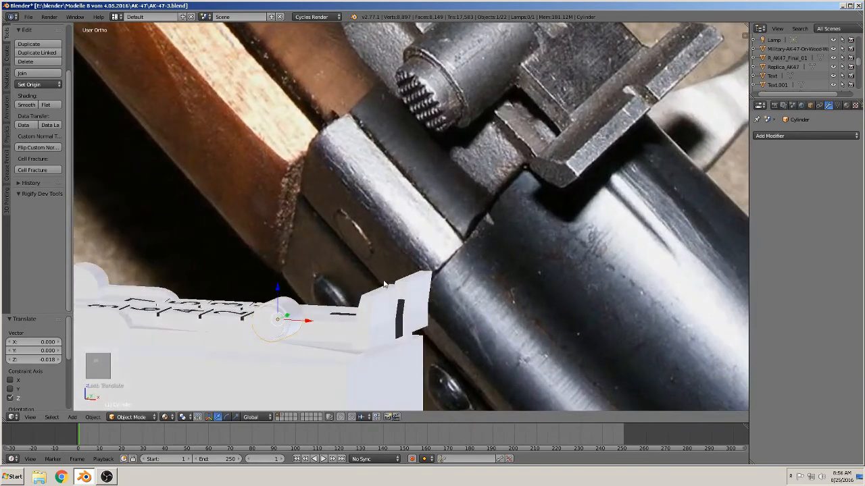
pyautogui.moveTo(303, 323); pyautogui.dragTo(282, 323)
pyautogui.moveTo(262, 286); pyautogui.dragTo(262, 293)
pyautogui.moveTo(298, 319); pyautogui.dragTo(236, 353, button='middle')
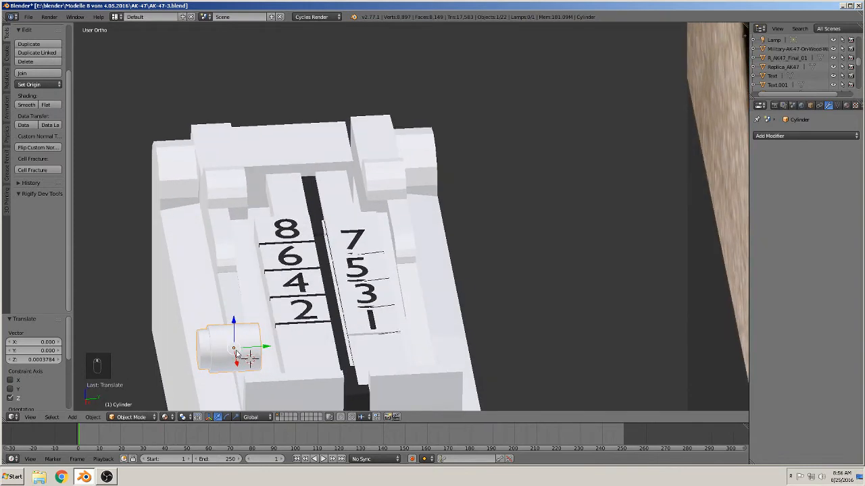
pyautogui.scroll(-3, 263, 339)
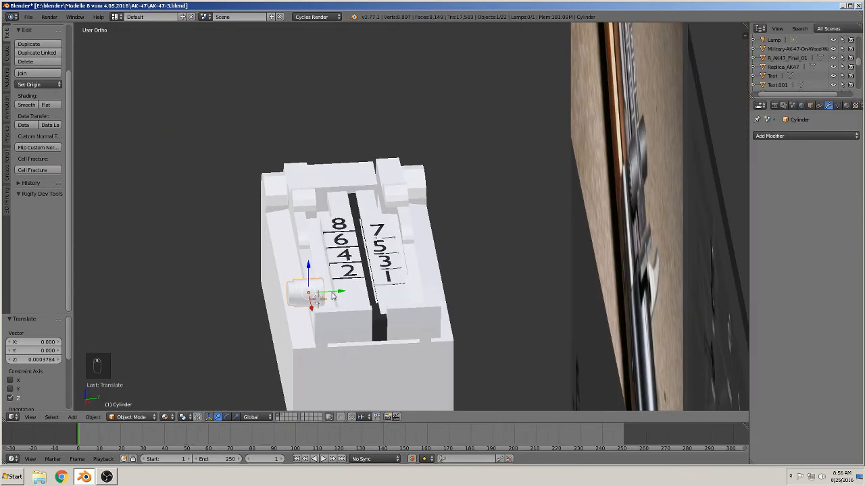
pyautogui.moveTo(332, 295); pyautogui.dragTo(356, 300)
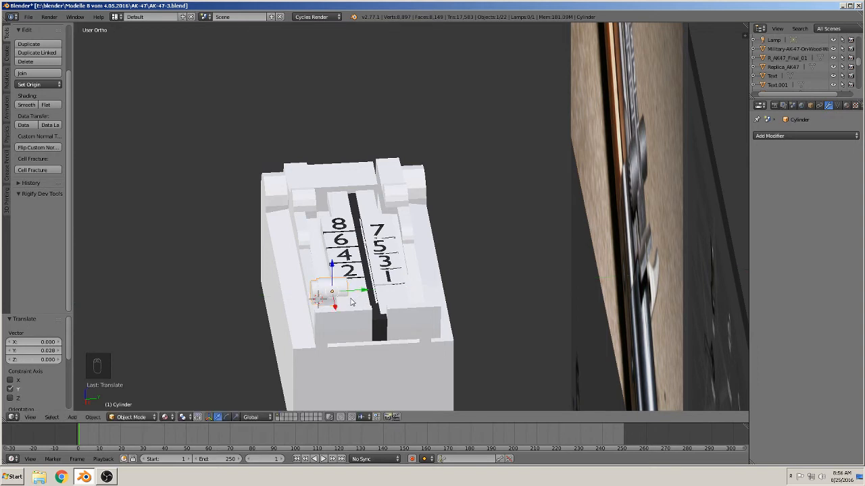
# Duplicate the cylinder and place the copy 0.119 along Y, near the number 1 on the leaf's opposite edge
pyautogui.hotkey('shift', 'd')
pyautogui.press('y')
pyautogui.click(454, 285)
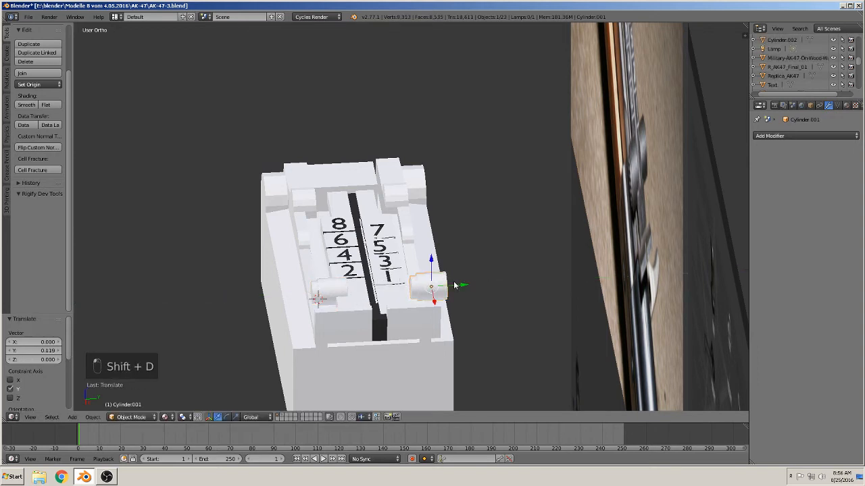
# Mirror the duplicated cylinder along the global Y axis and move it -0.023 along Y onto the leaf's edge
pyautogui.click(71, 417)
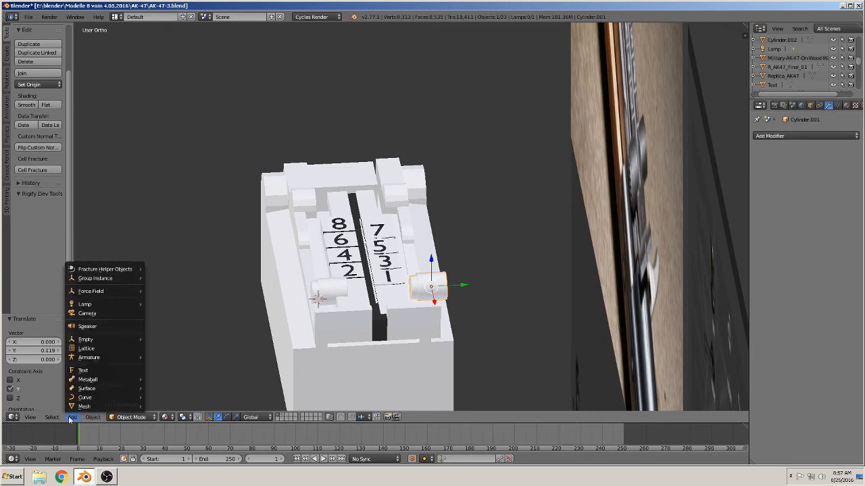
pyautogui.moveTo(94, 423)
pyautogui.moveTo(119, 366)
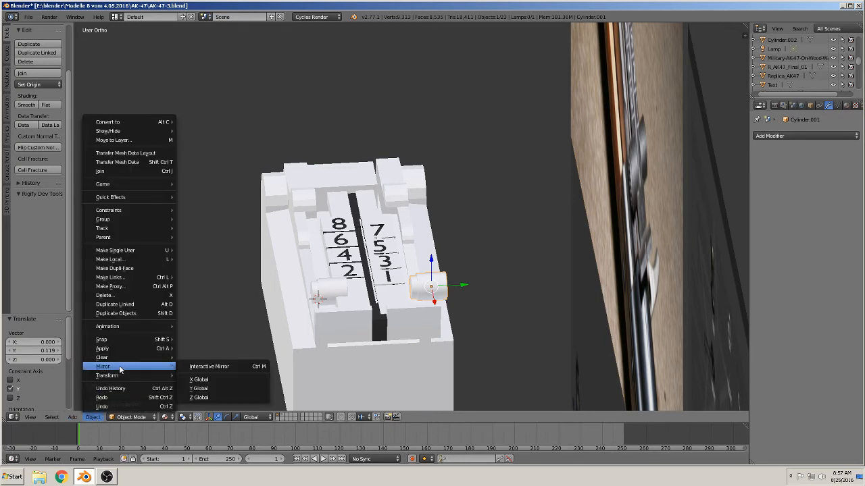
pyautogui.click(223, 366)
pyautogui.press('y')
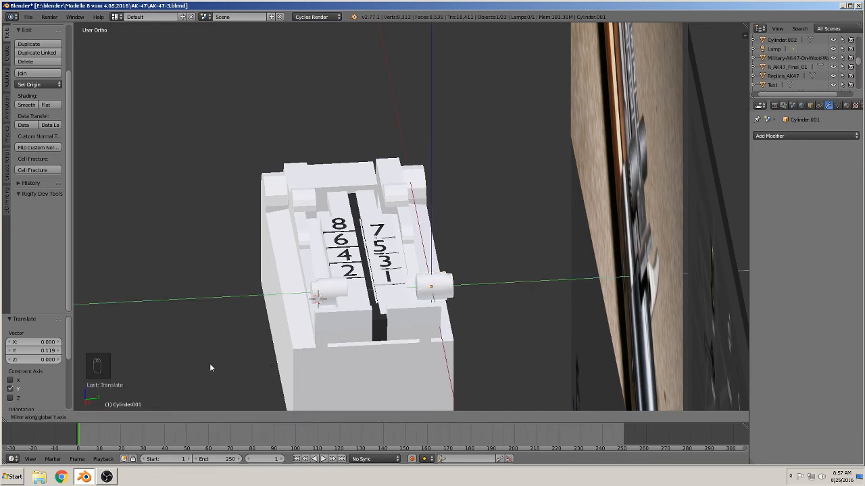
pyautogui.click(209, 364)
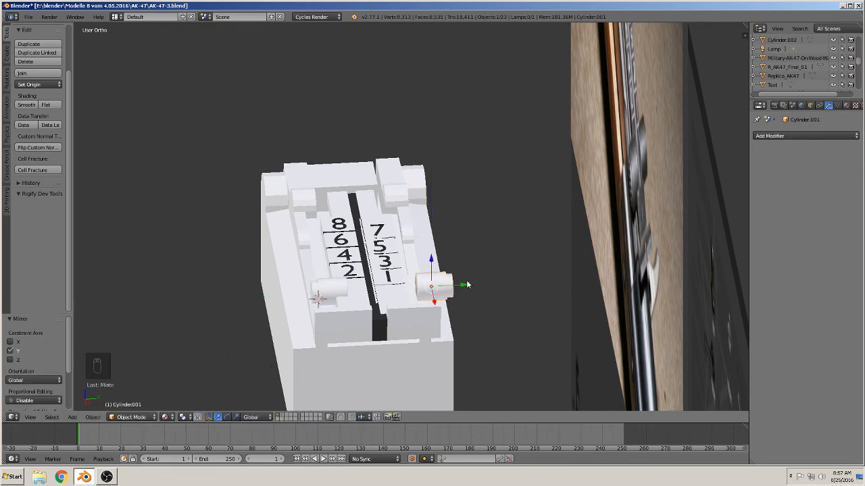
pyautogui.moveTo(462, 283); pyautogui.dragTo(444, 292)
# Even out the two cylinders on the leaf by nudging the copy along Y and the original -0.005 along Y
pyautogui.rightClick(358, 288)
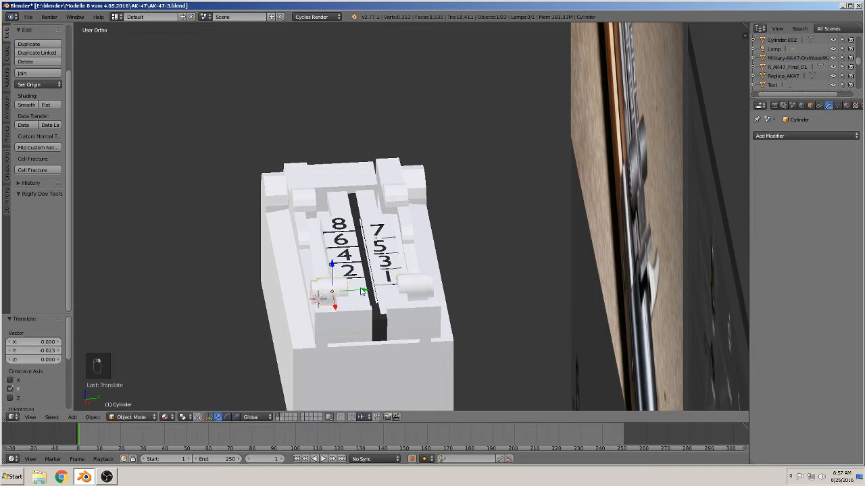
pyautogui.moveTo(409, 312)
pyautogui.mouseDown(button='middle')
pyautogui.moveTo(401, 344)
pyautogui.moveTo(416, 296)
pyautogui.mouseUp(button='middle')
pyautogui.rightClick(410, 292)
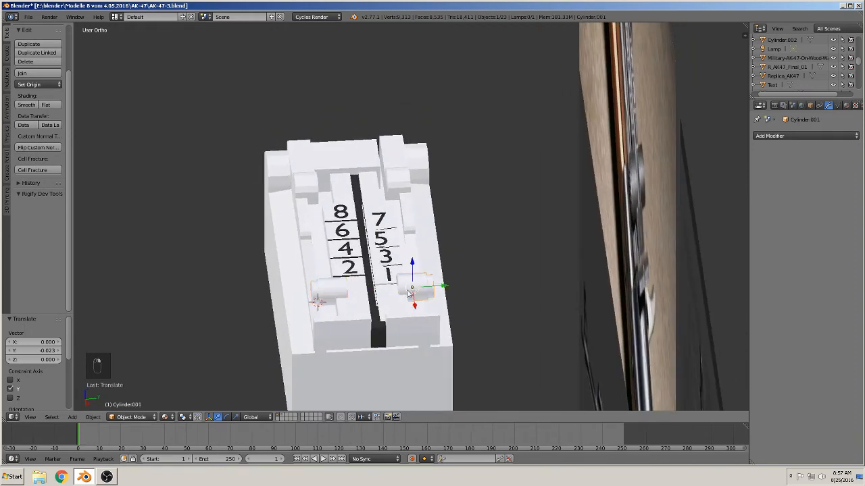
pyautogui.moveTo(436, 289)
pyautogui.mouseDown()
pyautogui.moveTo(428, 289)
pyautogui.moveTo(438, 288)
pyautogui.mouseUp()
pyautogui.rightClick(333, 291)
pyautogui.moveTo(357, 289); pyautogui.dragTo(351, 291)
pyautogui.moveTo(351, 291); pyautogui.dragTo(445, 318, button='middle')
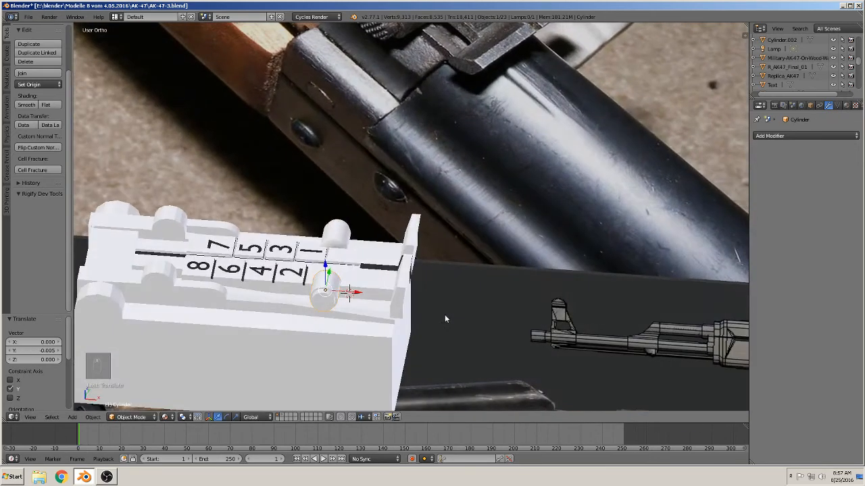
# Extrude the inner end face of the cylinder near the number 1 and scale it to 0.842 to form a rim
pyautogui.scroll(3, 399, 299)
pyautogui.keyDown('shift'); pyautogui.moveTo(368, 270); pyautogui.dragTo(389, 41, button='middle'); pyautogui.keyUp('shift')
pyautogui.scroll(-6, 491, 83)
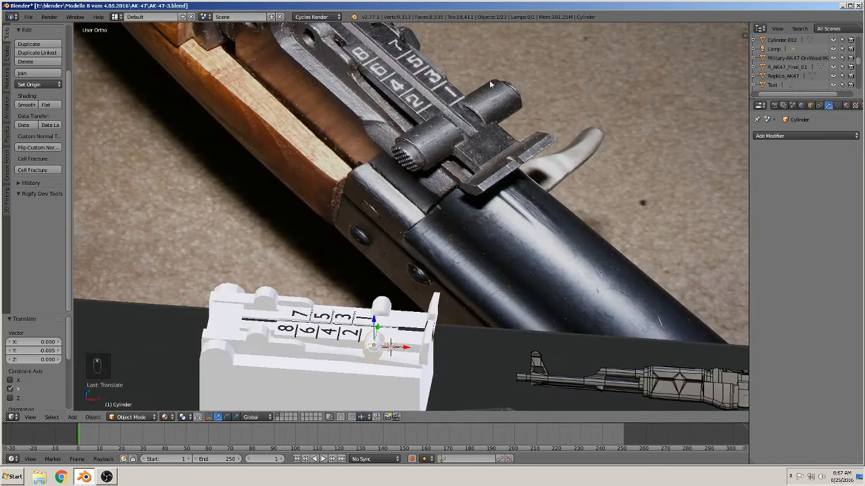
pyautogui.keyDown('shift'); pyautogui.moveTo(403, 226); pyautogui.dragTo(424, 164, button='middle'); pyautogui.keyUp('shift')
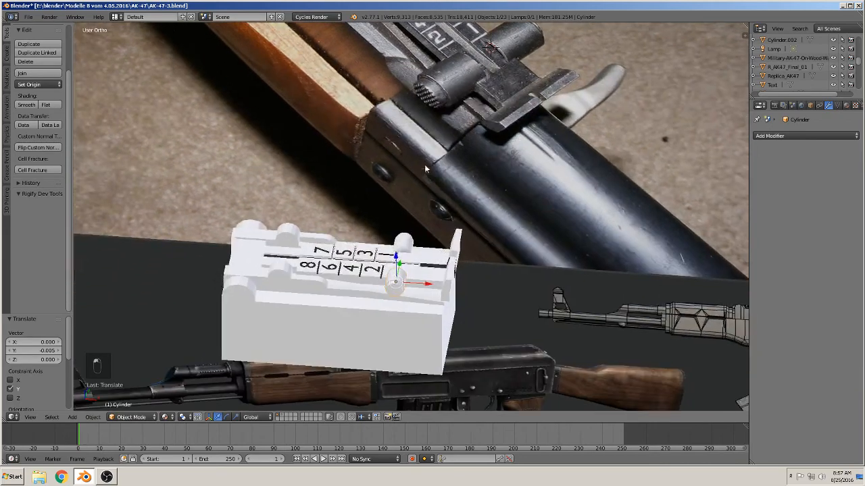
pyautogui.scroll(5, 439, 248)
pyautogui.keyDown('shift'); pyautogui.moveTo(406, 304); pyautogui.dragTo(425, 228, button='middle'); pyautogui.keyUp('shift')
pyautogui.scroll(4, 418, 238)
pyautogui.rightClick(409, 240)
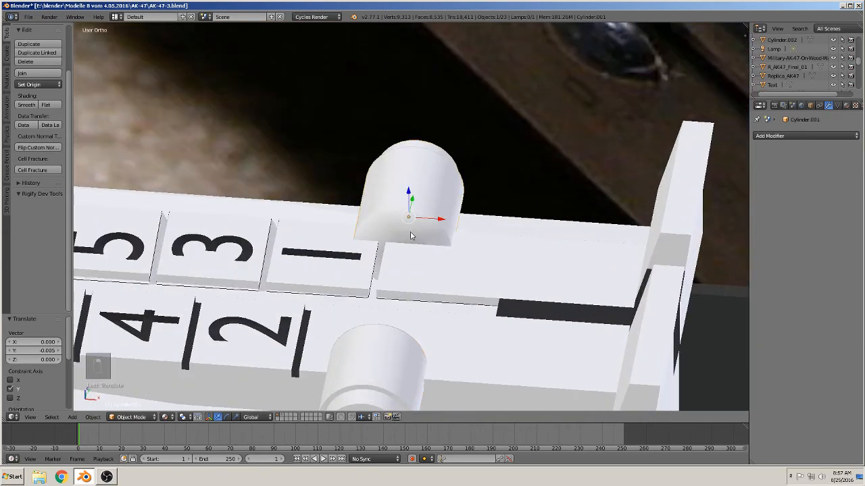
pyautogui.press('Tab')
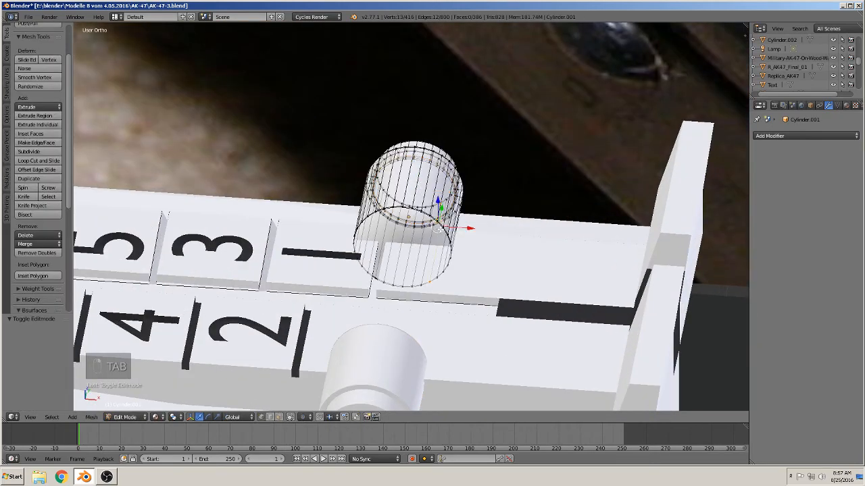
pyautogui.rightClick(437, 250)
pyautogui.click(290, 417)
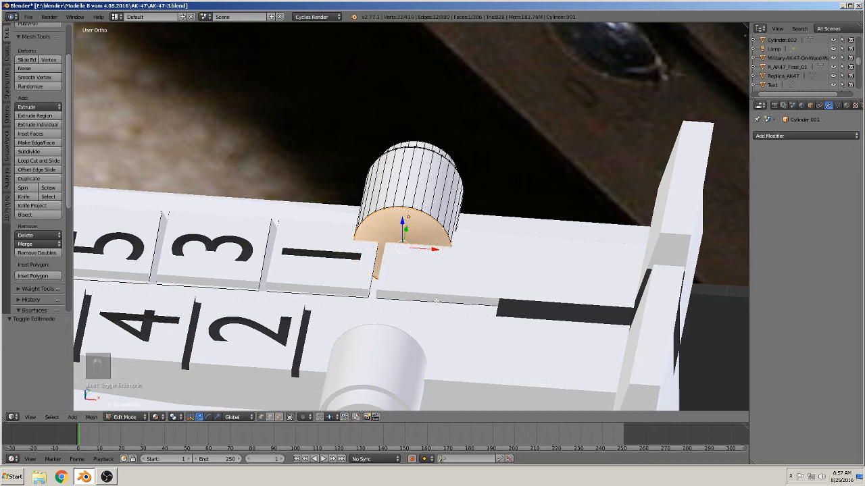
pyautogui.press('e')
pyautogui.press('s')
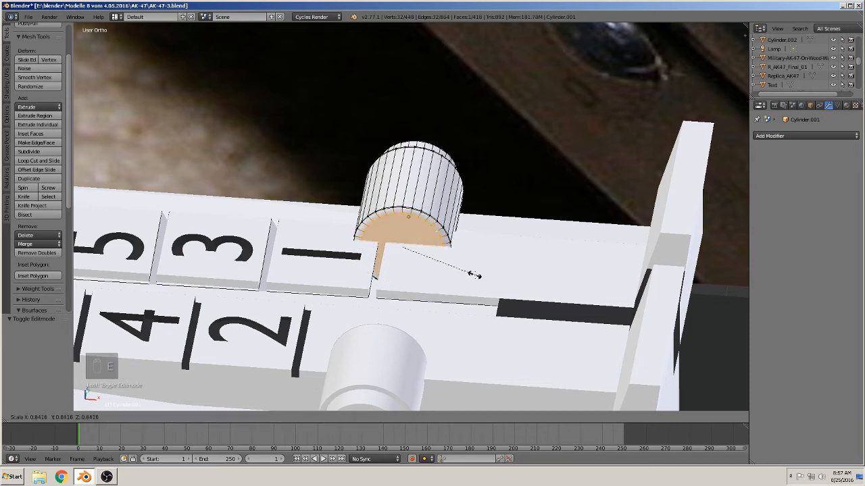
pyautogui.click(474, 275)
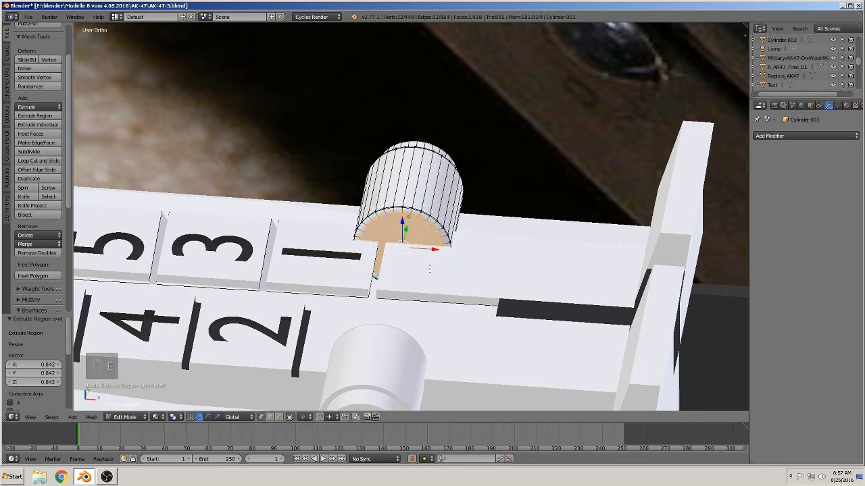
# Extrude the inset face again and push it inward along Y to hollow out the cylinder near the number 1
pyautogui.press('e')
pyautogui.rightClick(423, 221)
pyautogui.moveTo(407, 230); pyautogui.dragTo(411, 214)
pyautogui.press('Tab')
pyautogui.press('Tab')
pyautogui.scroll(3, 409, 250)
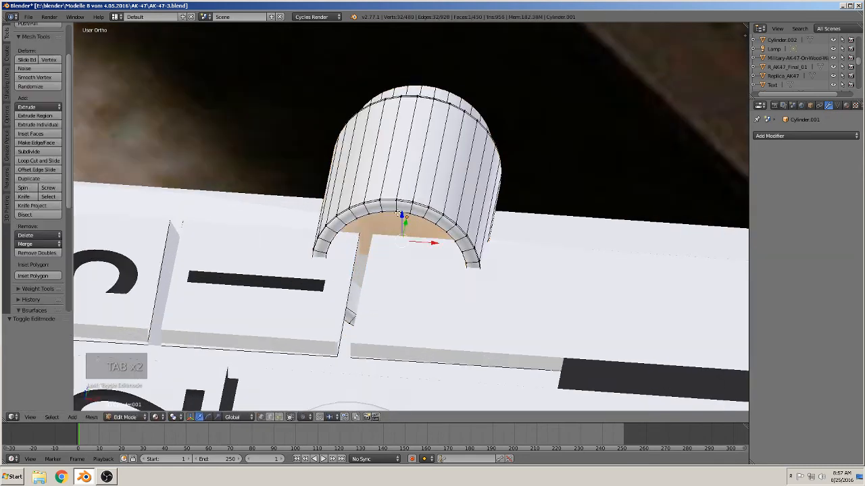
# Add two loop cuts around the hollow cylinder's rim, one near its inner edge and one near its outer edge
pyautogui.moveTo(409, 250); pyautogui.dragTo(397, 179, button='middle')
pyautogui.hotkey('ctrl', 'r')
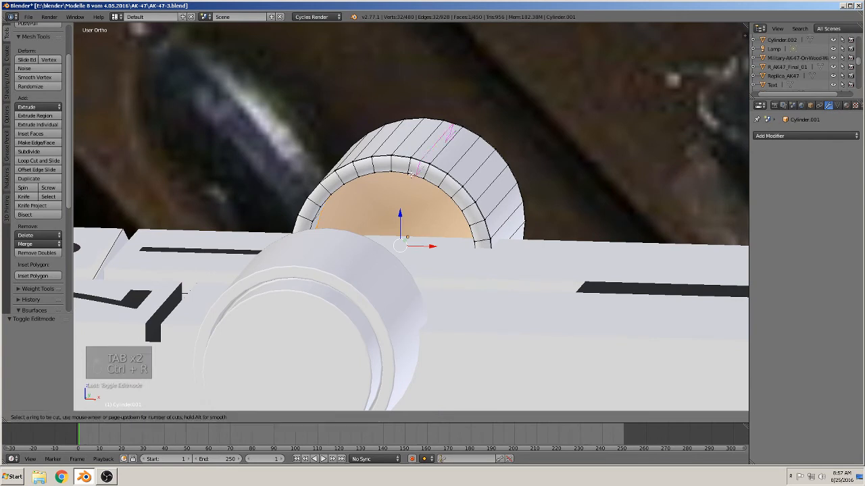
pyautogui.click(406, 169)
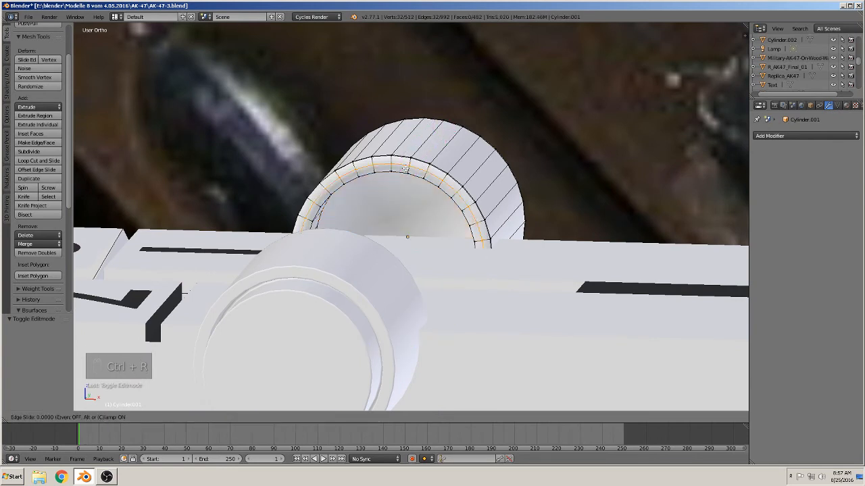
pyautogui.click(404, 175)
pyautogui.hotkey('ctrl', 'r')
pyautogui.press('Escape')
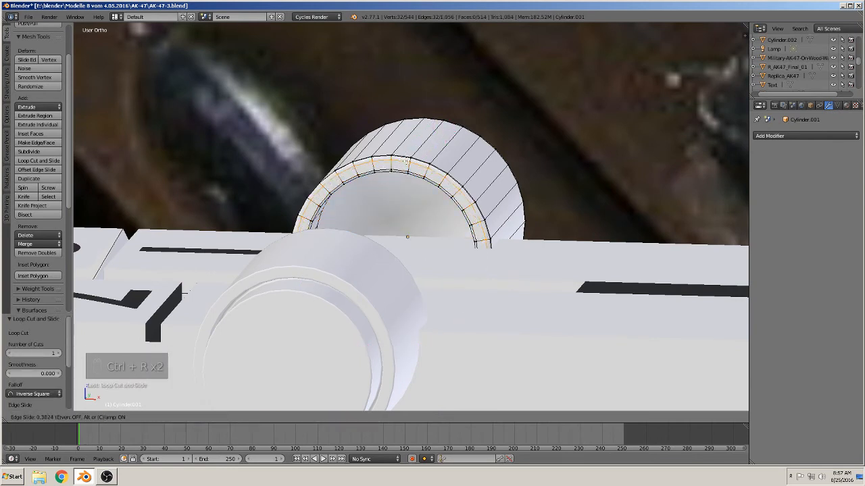
pyautogui.moveTo(406, 256); pyautogui.dragTo(433, 287, button='middle')
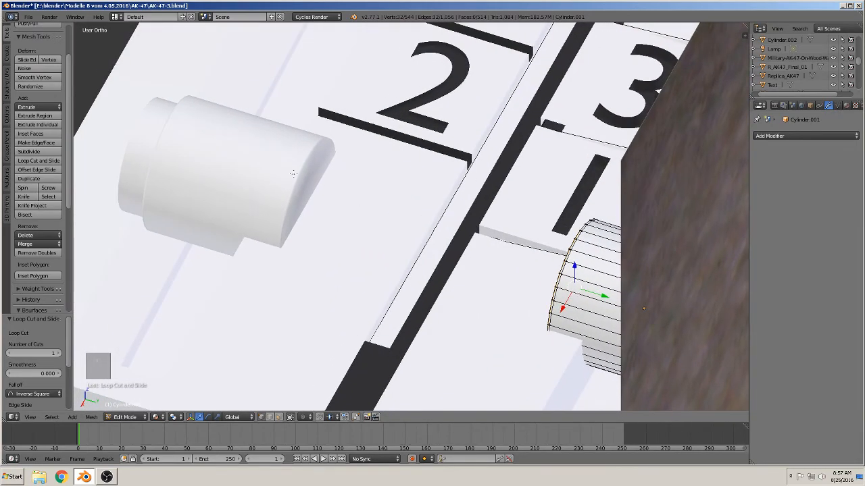
# Extrude the inner end face of the cylinder near the number 2 and scale it down slightly to form a rim
pyautogui.press('Tab')
pyautogui.rightClick(298, 177)
pyautogui.press('Tab')
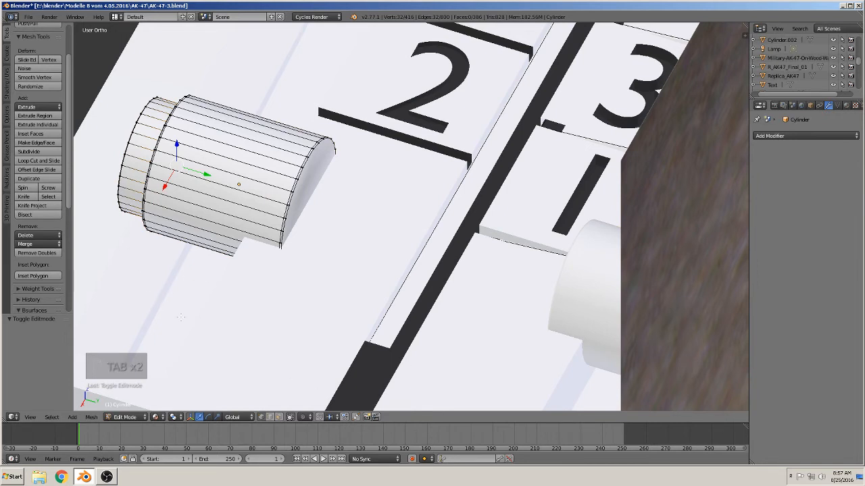
pyautogui.click(280, 417)
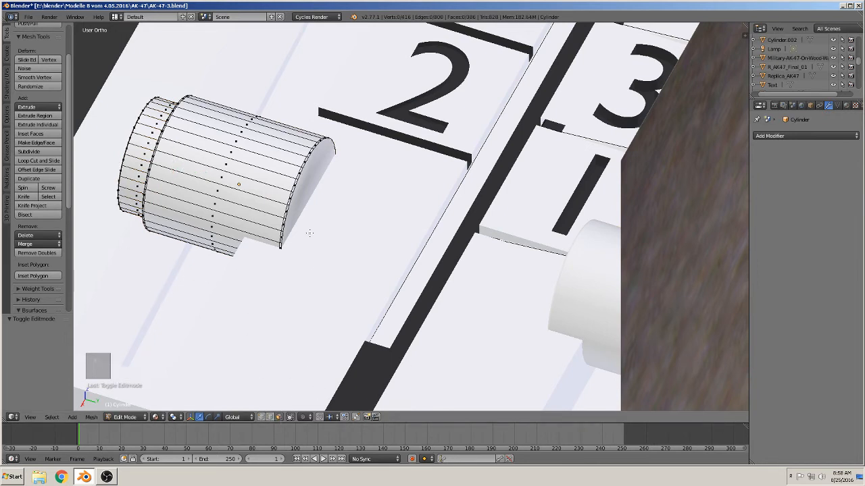
pyautogui.rightClick(305, 203)
pyautogui.press('e')
pyautogui.press('s')
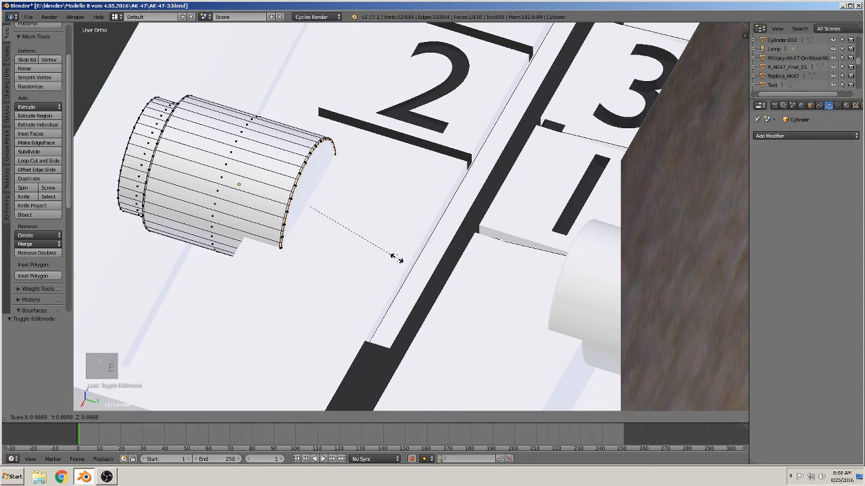
pyautogui.click(385, 254)
# Extrude the inset face again and push it inward along Y to hollow out the cylinder near the number 2
pyautogui.press('e')
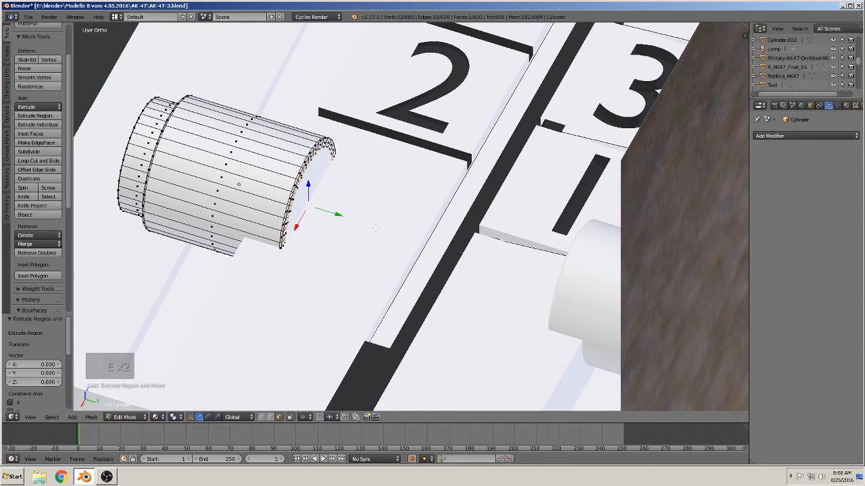
pyautogui.moveTo(334, 216); pyautogui.dragTo(312, 209)
pyautogui.press('Tab')
pyautogui.scroll(-3, 331, 259)
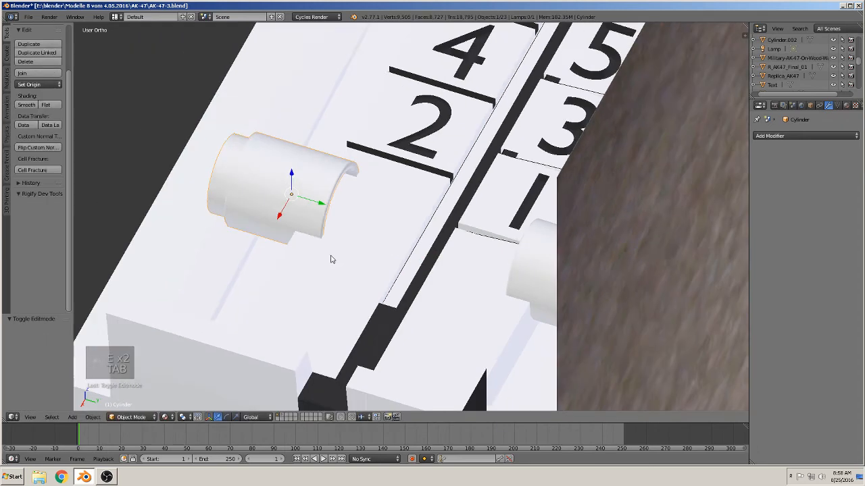
# Save the Blender file with the two hollowed knob cylinders
pyautogui.moveTo(331, 259); pyautogui.dragTo(382, 259, button='middle')
pyautogui.scroll(-10, 443, 237)
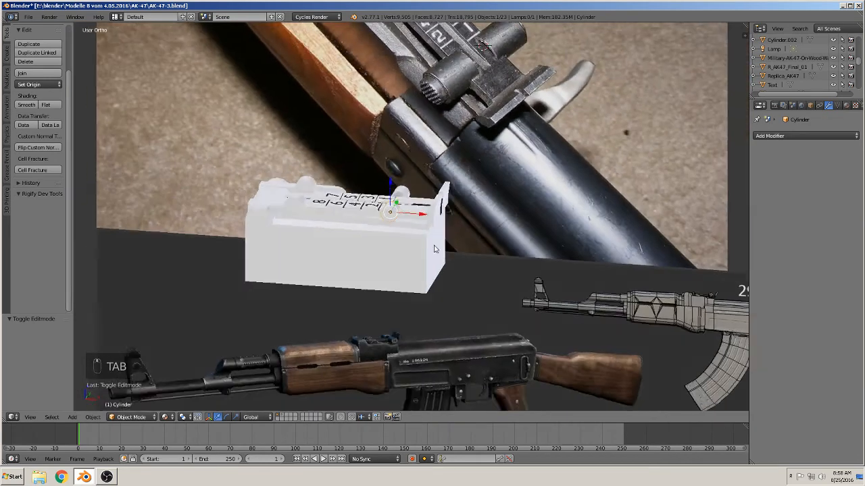
pyautogui.moveTo(434, 249); pyautogui.dragTo(357, 209, button='middle')
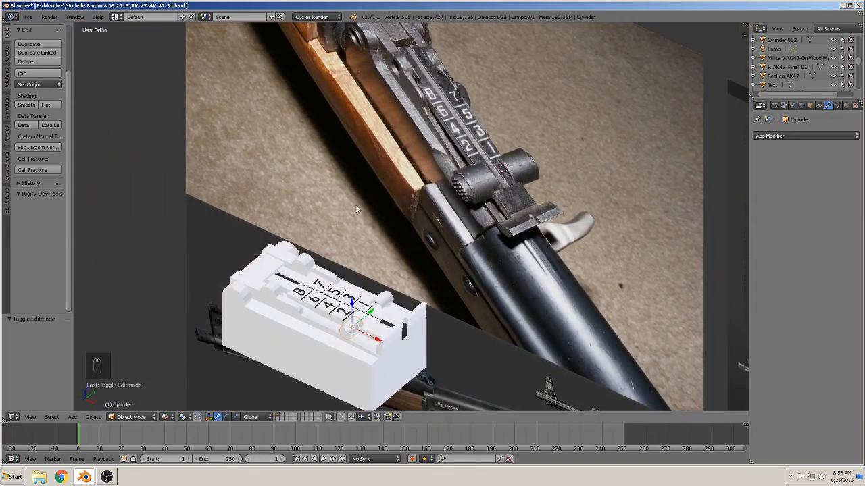
pyautogui.click(30, 17)
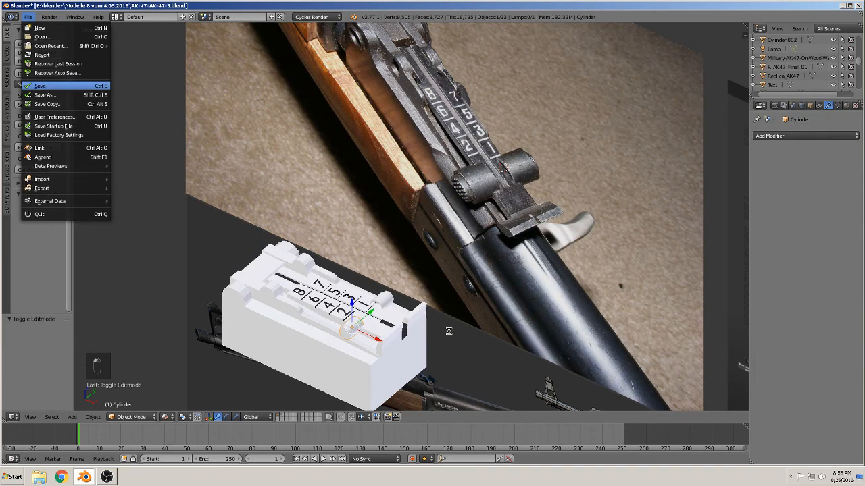
pyautogui.hotkey('ctrl', 's')
# Select the curved top faces of the sight base's small rounded lug beside the number 8 and shade them smooth
pyautogui.moveTo(412, 329); pyautogui.dragTo(368, 283, button='middle')
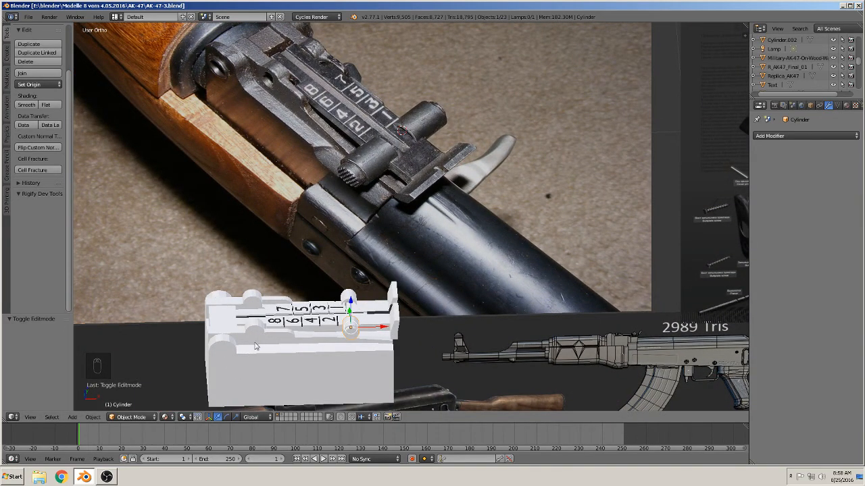
pyautogui.keyDown('shift'); pyautogui.moveTo(265, 324); pyautogui.dragTo(410, 224, button='middle'); pyautogui.keyUp('shift')
pyautogui.scroll(6, 402, 236)
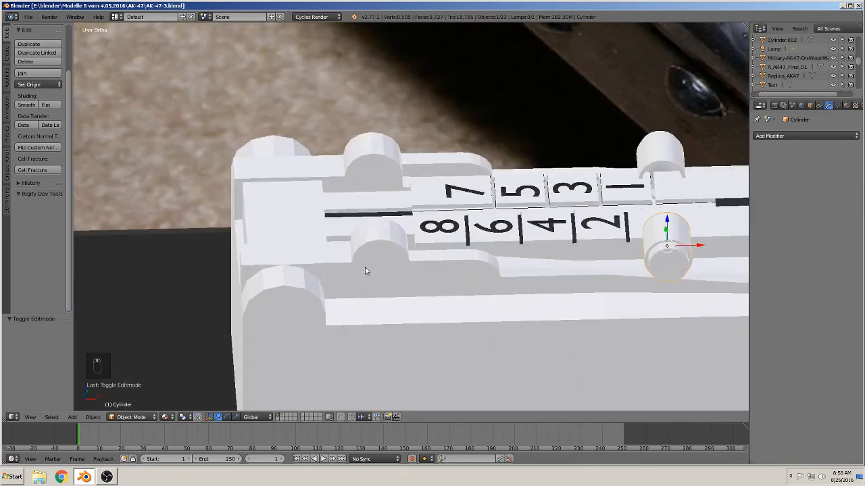
pyautogui.press('Tab')
pyautogui.press('Tab')
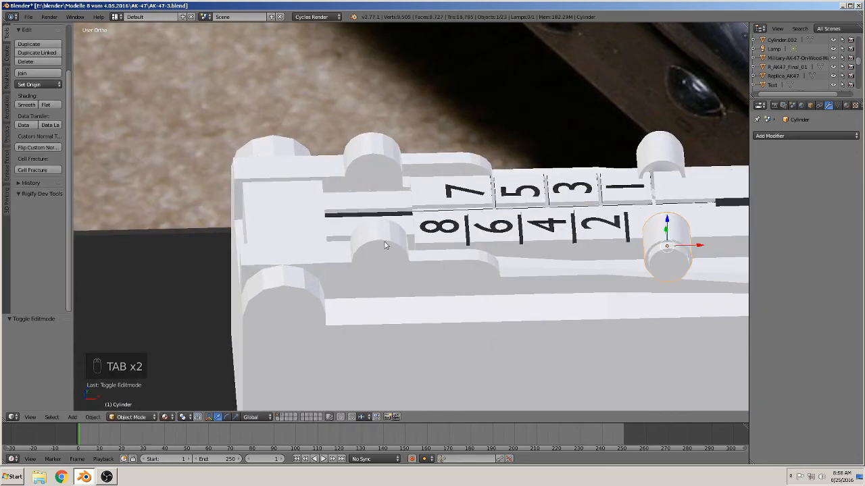
pyautogui.rightClick(383, 244)
pyautogui.press('Tab')
pyautogui.scroll(2, 317, 265)
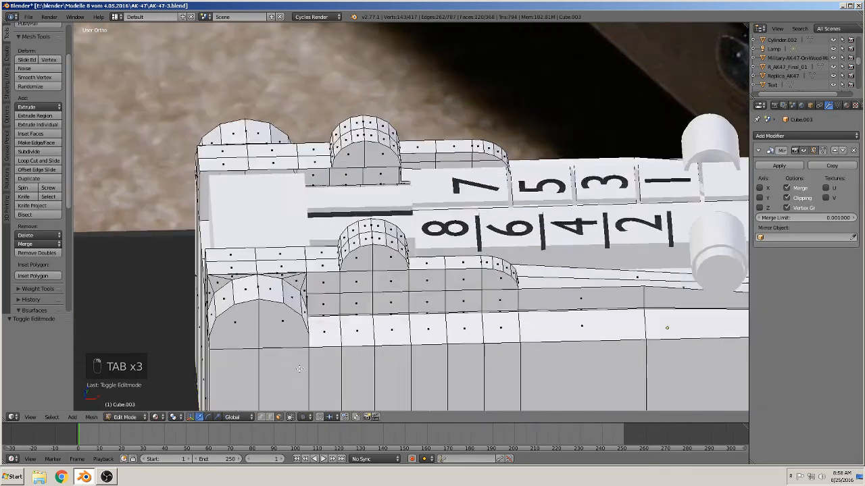
pyautogui.moveTo(325, 342); pyautogui.dragTo(354, 352, button='middle')
pyautogui.press('c')
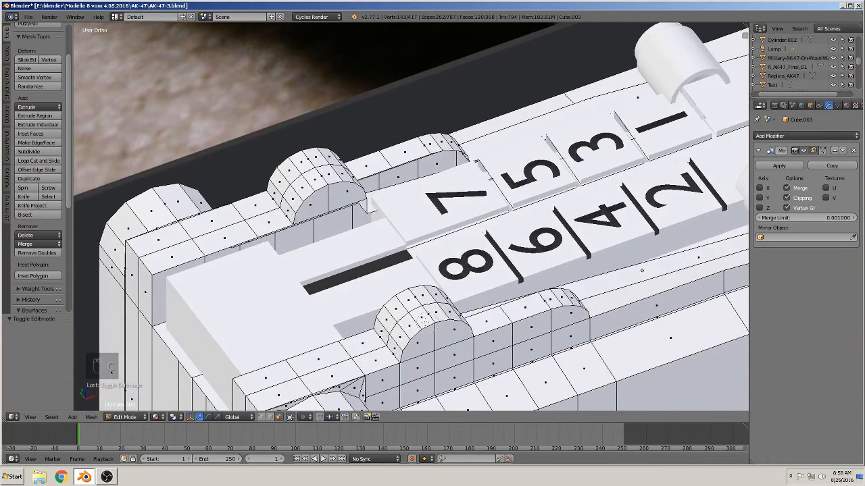
pyautogui.moveTo(395, 326)
pyautogui.mouseDown()
pyautogui.moveTo(406, 312)
pyautogui.moveTo(439, 309)
pyautogui.mouseUp()
pyautogui.rightClick(439, 309)
pyautogui.moveTo(439, 310); pyautogui.dragTo(391, 302, button='middle')
pyautogui.keyDown('shift'); pyautogui.rightClick(375, 262); pyautogui.keyUp('shift')
pyautogui.keyDown('shift'); pyautogui.rightClick(381, 251); pyautogui.keyUp('shift')
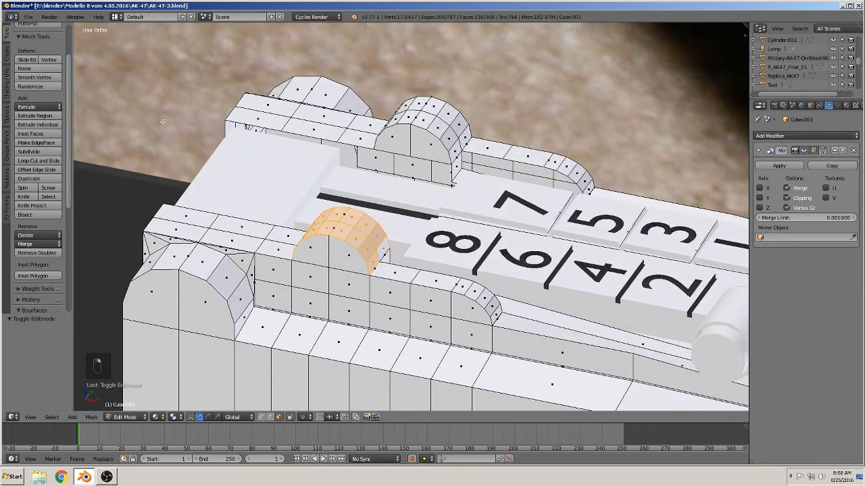
pyautogui.click(6, 75)
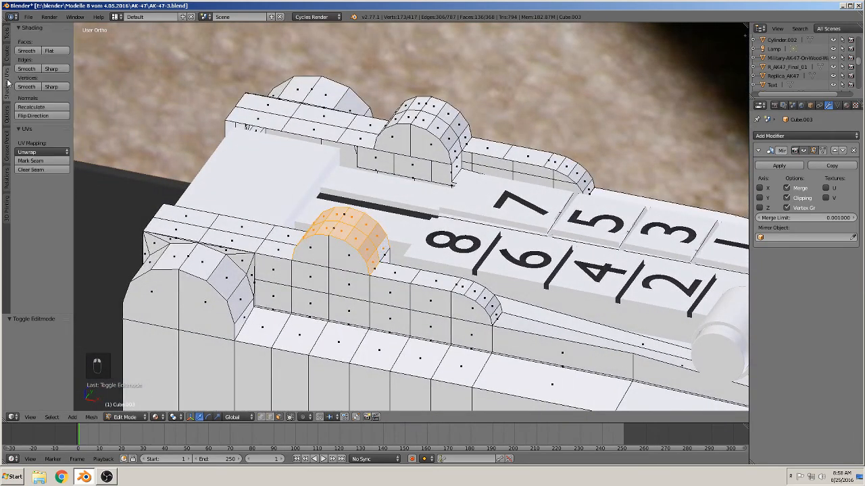
pyautogui.click(27, 51)
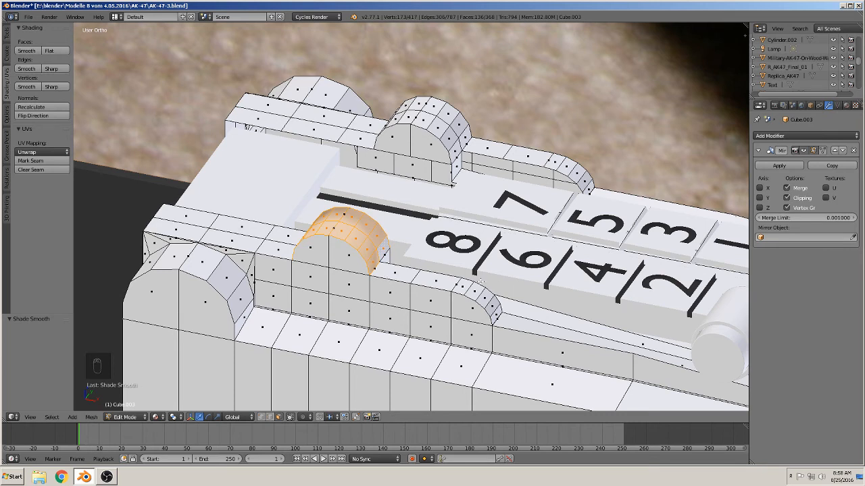
# Select the five curved faces on the rounded end of the side rail behind the small lug for smooth shading
pyautogui.rightClick(477, 282)
pyautogui.keyDown('shift'); pyautogui.rightClick(477, 291); pyautogui.keyUp('shift')
pyautogui.keyDown('shift'); pyautogui.rightClick(488, 298); pyautogui.keyUp('shift')
pyautogui.keyDown('shift'); pyautogui.rightClick(497, 304); pyautogui.keyUp('shift')
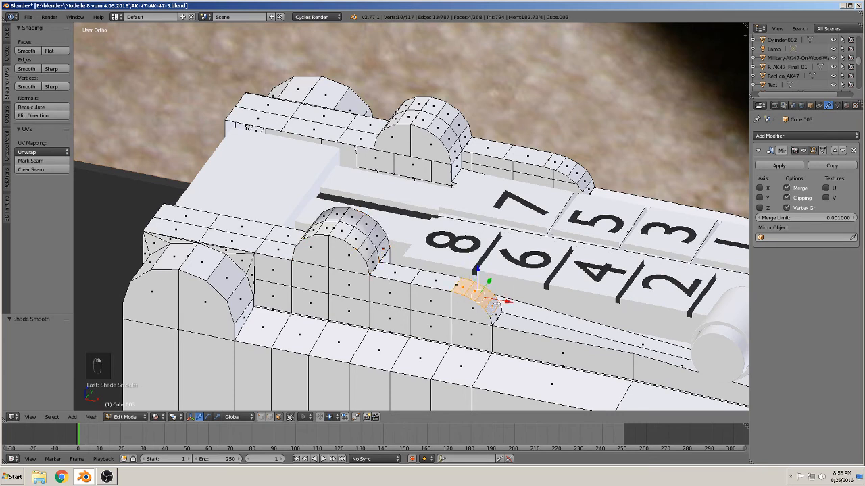
pyautogui.keyDown('shift'); pyautogui.rightClick(498, 313); pyautogui.keyUp('shift')
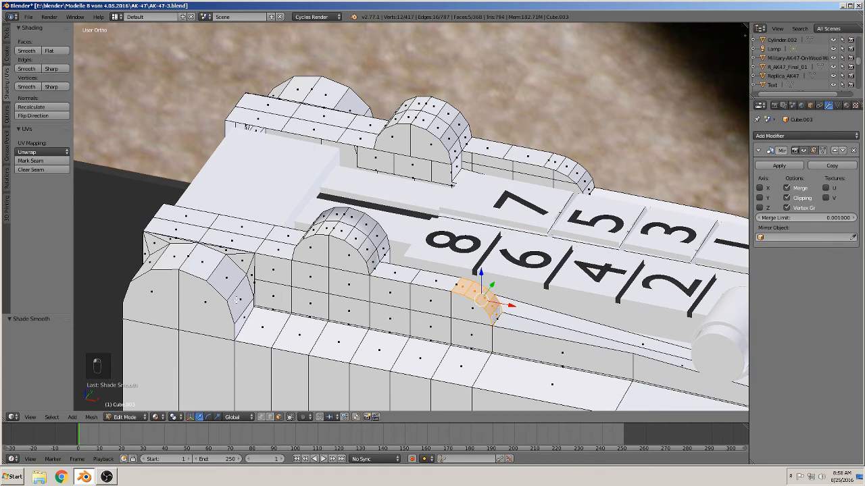
# Select the eight curved faces around the large rounded rear lug on the side of the number 8 and shade them smooth
pyautogui.keyDown('alt'); pyautogui.rightClick(236, 290); pyautogui.keyUp('alt')
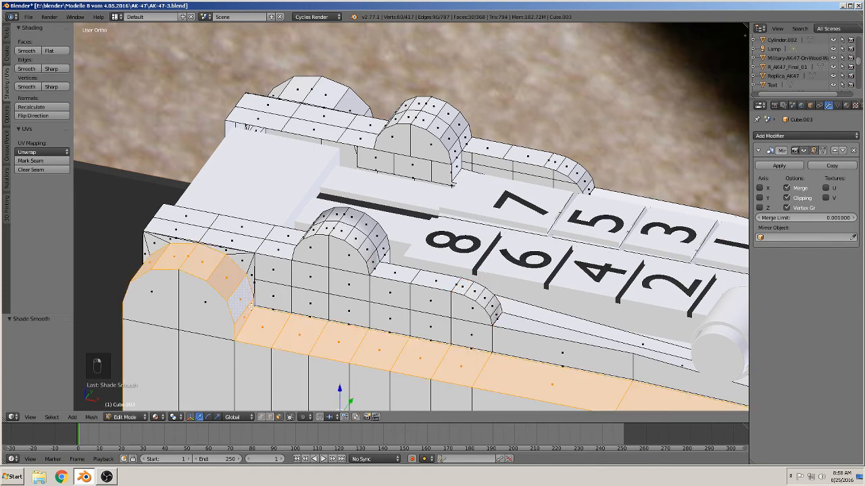
pyautogui.rightClick(249, 314)
pyautogui.keyDown('shift'); pyautogui.rightClick(241, 302); pyautogui.keyUp('shift')
pyautogui.keyDown('shift'); pyautogui.rightClick(226, 282); pyautogui.keyUp('shift')
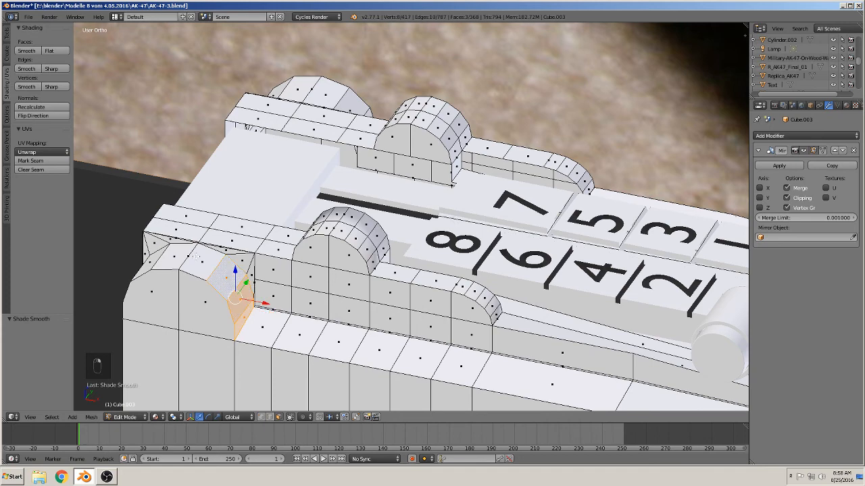
pyautogui.keyDown('shift'); pyautogui.rightClick(190, 254); pyautogui.keyUp('shift')
pyautogui.keyDown('shift'); pyautogui.rightClick(197, 265); pyautogui.keyUp('shift')
pyautogui.keyDown('shift'); pyautogui.rightClick(162, 260); pyautogui.keyUp('shift')
pyautogui.keyDown('shift'); pyautogui.rightClick(150, 263); pyautogui.keyUp('shift')
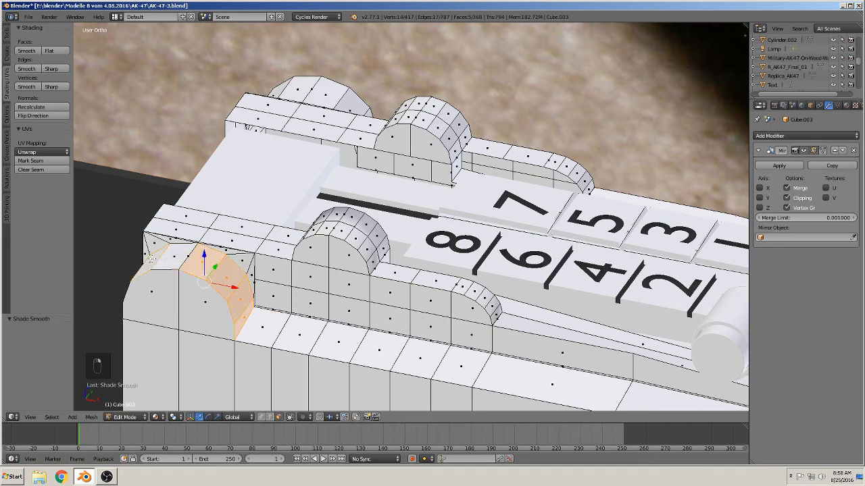
pyautogui.keyDown('shift'); pyautogui.rightClick(165, 262); pyautogui.keyUp('shift')
pyautogui.moveTo(167, 265); pyautogui.dragTo(233, 251, button='middle')
pyautogui.keyDown('shift'); pyautogui.rightClick(137, 302); pyautogui.keyUp('shift')
pyautogui.keyDown('shift'); pyautogui.rightClick(134, 321); pyautogui.keyUp('shift')
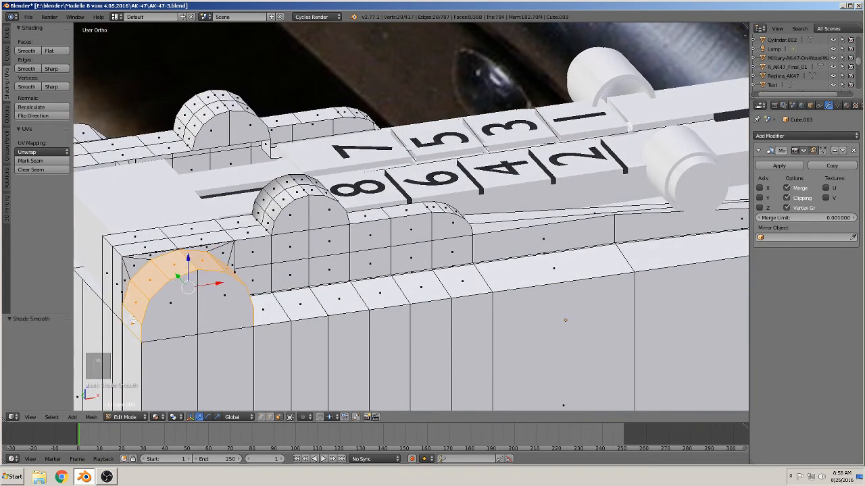
pyautogui.click(31, 164)
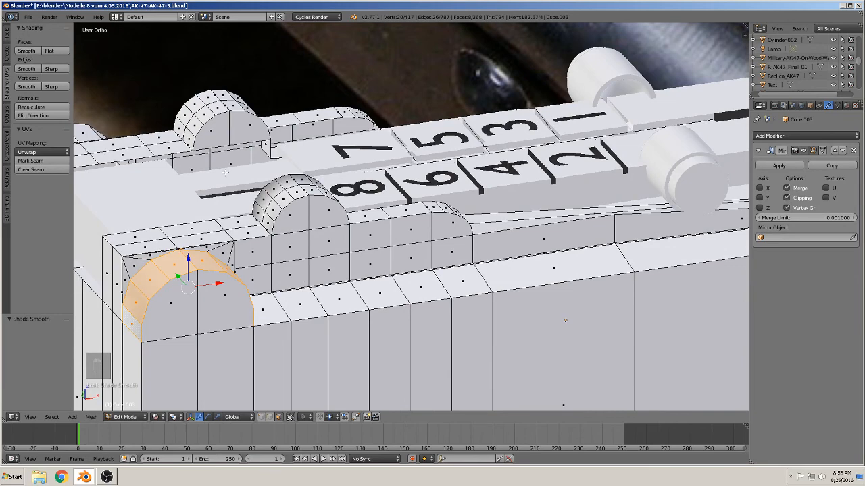
# Select all curved top faces of the small rounded lug beside the number 7 and shade them smooth
pyautogui.keyDown('shift'); pyautogui.moveTo(225, 172); pyautogui.dragTo(280, 204, button='middle'); pyautogui.keyUp('shift')
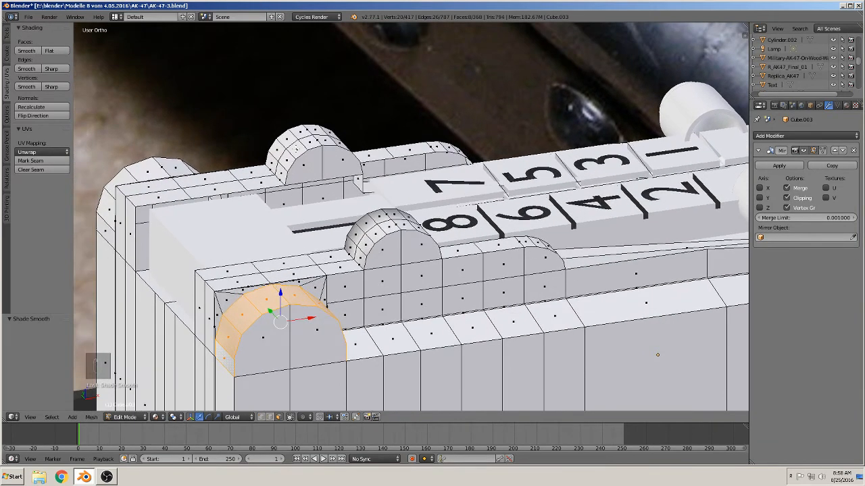
pyautogui.rightClick(294, 149)
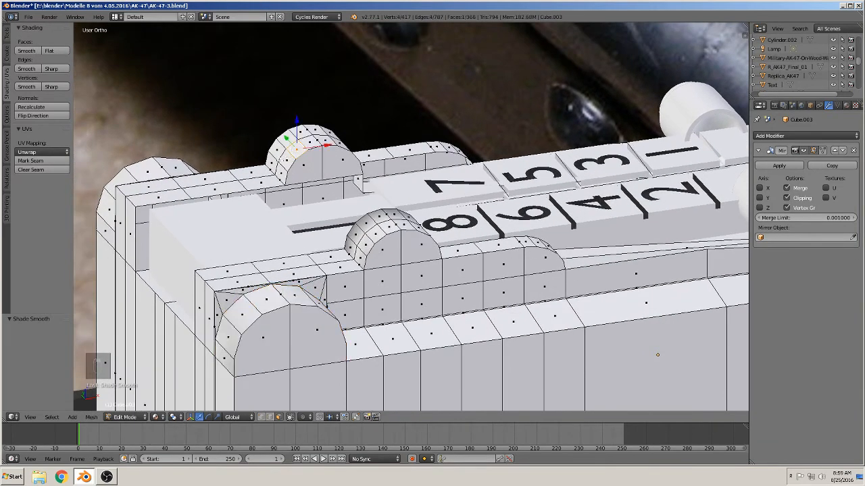
pyautogui.press('x')
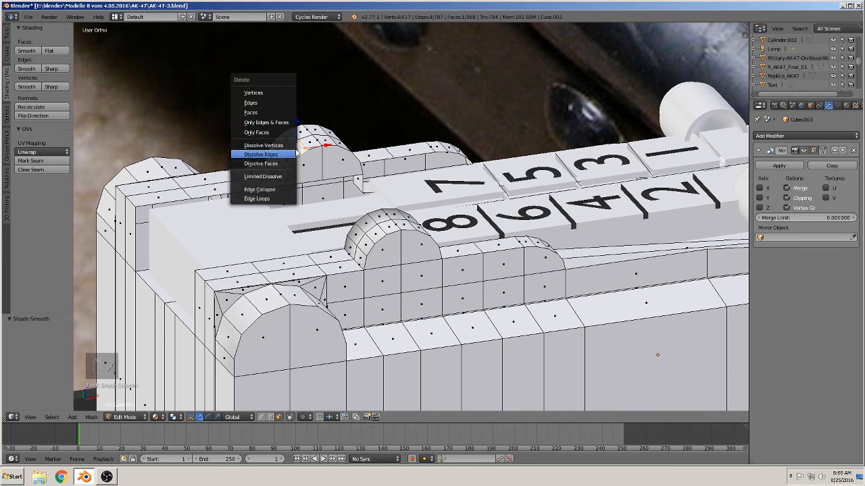
pyautogui.press('c')
pyautogui.moveTo(278, 159); pyautogui.dragTo(323, 138)
pyautogui.rightClick(330, 137)
pyautogui.moveTo(329, 137)
pyautogui.mouseDown(button='middle')
pyautogui.moveTo(302, 160)
pyautogui.moveTo(345, 154)
pyautogui.mouseUp(button='middle')
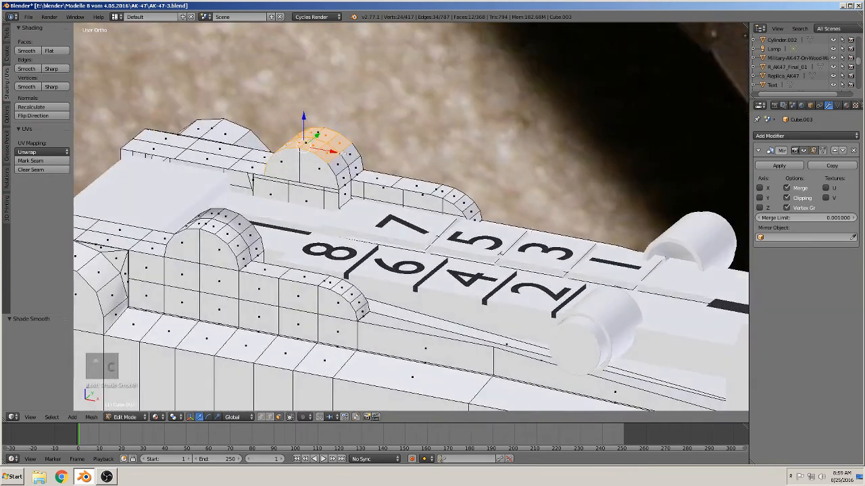
pyautogui.keyDown('shift'); pyautogui.rightClick(345, 166); pyautogui.keyUp('shift')
pyautogui.keyDown('shift'); pyautogui.rightClick(354, 167); pyautogui.keyUp('shift')
pyautogui.keyDown('shift'); pyautogui.rightClick(349, 158); pyautogui.keyUp('shift')
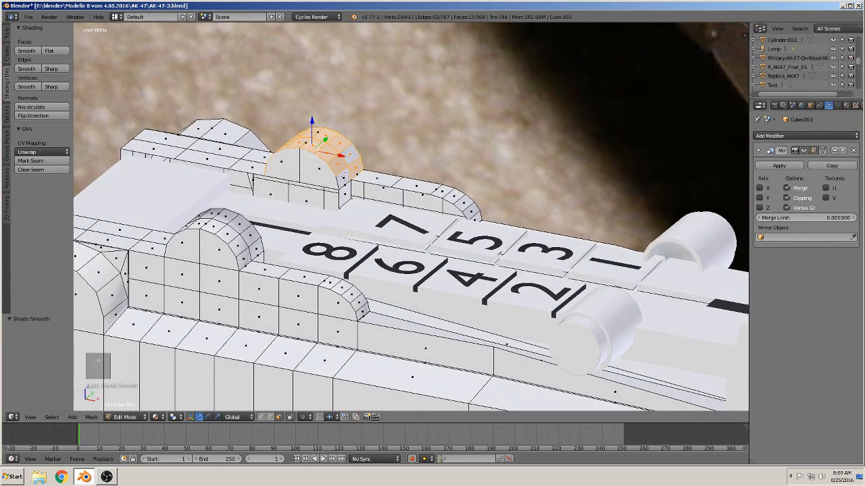
pyautogui.keyDown('shift'); pyautogui.rightClick(344, 178); pyautogui.keyUp('shift')
pyautogui.click(30, 53)
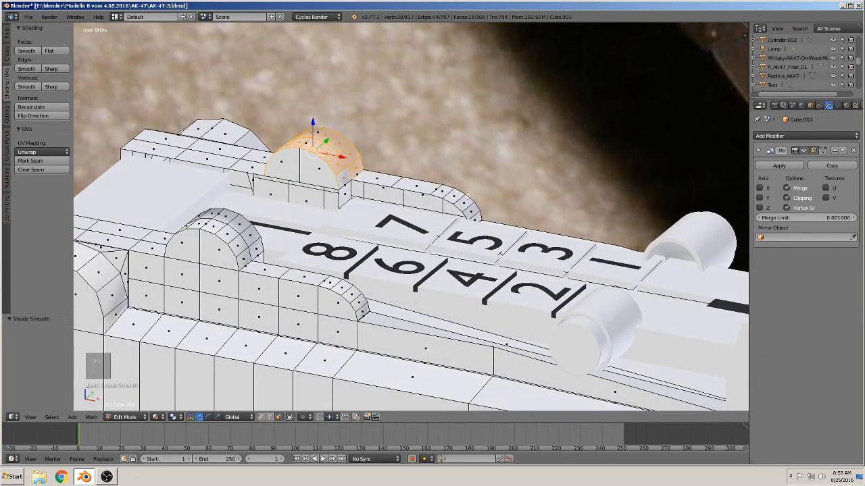
# Shade smooth the five curved faces on the rounded end of the side rail beside the number 5
pyautogui.rightClick(447, 191)
pyautogui.keyDown('shift'); pyautogui.rightClick(454, 195); pyautogui.keyUp('shift')
pyautogui.keyDown('shift'); pyautogui.rightClick(464, 203); pyautogui.keyUp('shift')
pyautogui.keyDown('shift'); pyautogui.rightClick(471, 211); pyautogui.keyUp('shift')
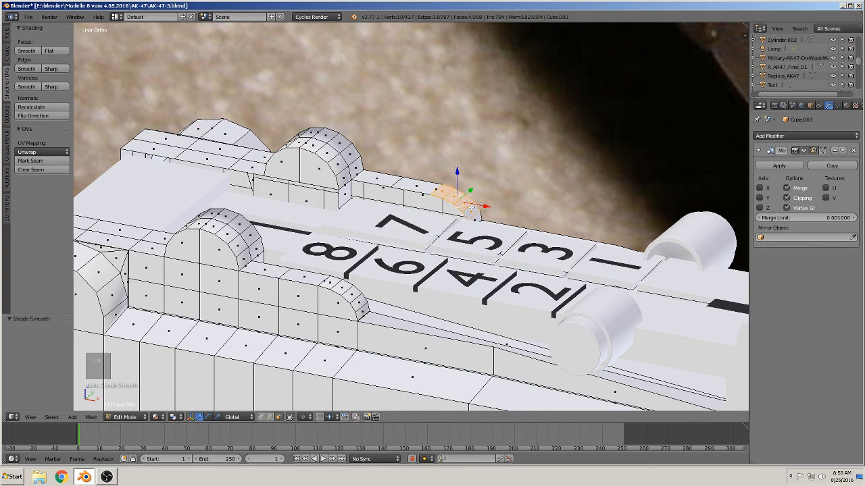
pyautogui.keyDown('shift'); pyautogui.rightClick(478, 218); pyautogui.keyUp('shift')
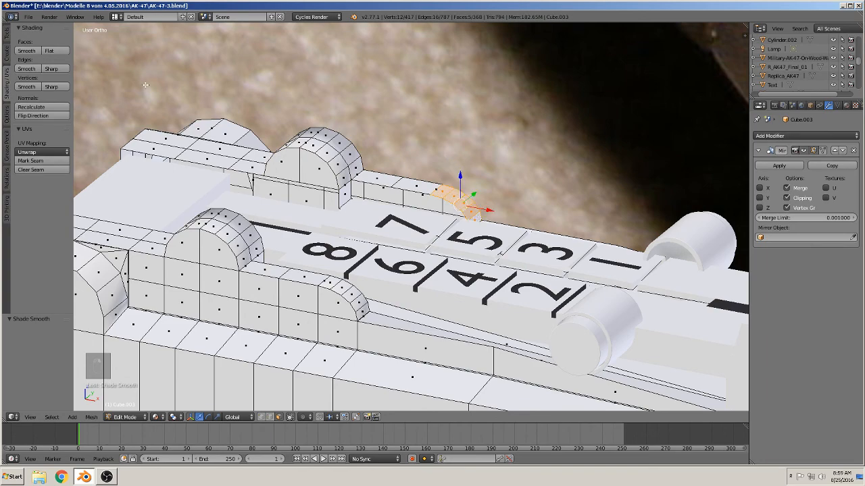
pyautogui.click(34, 53)
# Select the eight curved faces around the large rear lug on the side of the number 7 and shade them smooth
pyautogui.moveTo(291, 203)
pyautogui.keyDown('shift'); pyautogui.mouseDown(button='middle')
pyautogui.moveTo(391, 213)
pyautogui.moveTo(402, 195)
pyautogui.mouseUp(button='middle'); pyautogui.keyUp('shift')
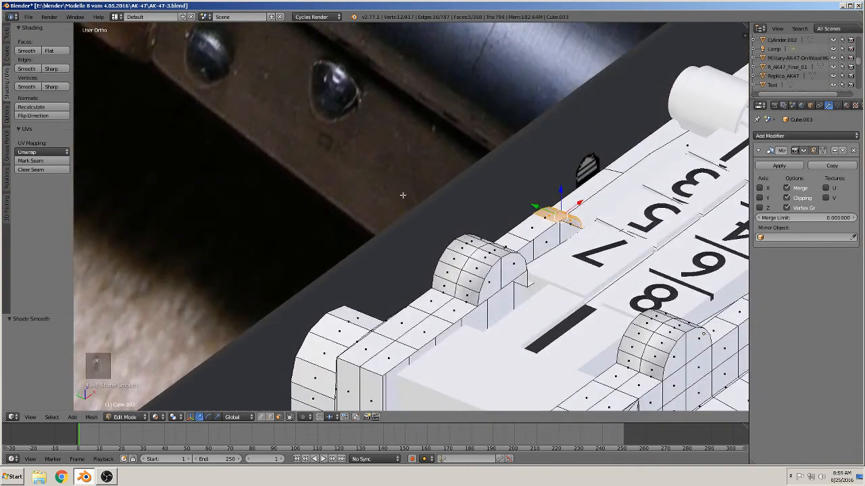
pyautogui.keyDown('shift'); pyautogui.moveTo(345, 311); pyautogui.dragTo(331, 255, button='middle'); pyautogui.keyUp('shift')
pyautogui.rightClick(311, 320)
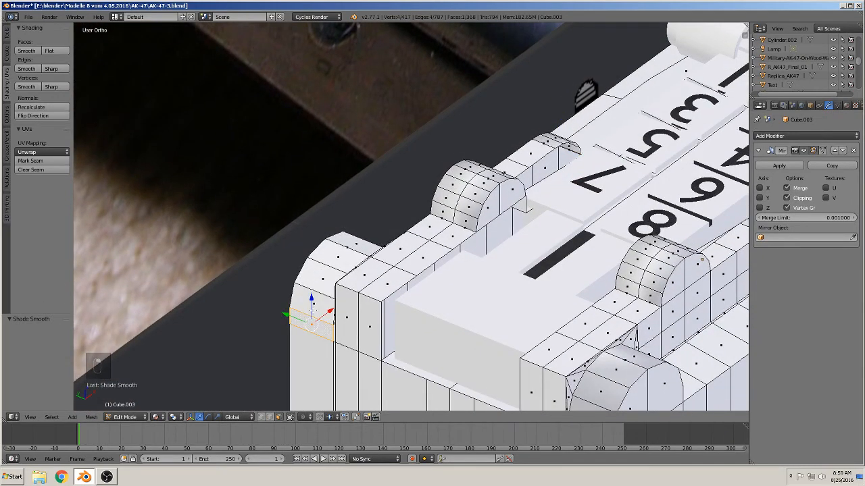
pyautogui.keyDown('shift'); pyautogui.rightClick(314, 304); pyautogui.keyUp('shift')
pyautogui.keyDown('shift'); pyautogui.rightClick(323, 280); pyautogui.keyUp('shift')
pyautogui.keyDown('shift'); pyautogui.rightClick(337, 258); pyautogui.keyUp('shift')
pyautogui.keyDown('shift'); pyautogui.rightClick(351, 245); pyautogui.keyUp('shift')
pyautogui.moveTo(351, 245); pyautogui.dragTo(144, 265, button='middle')
pyautogui.keyDown('shift'); pyautogui.moveTo(305, 345); pyautogui.dragTo(332, 286, button='middle'); pyautogui.keyUp('shift')
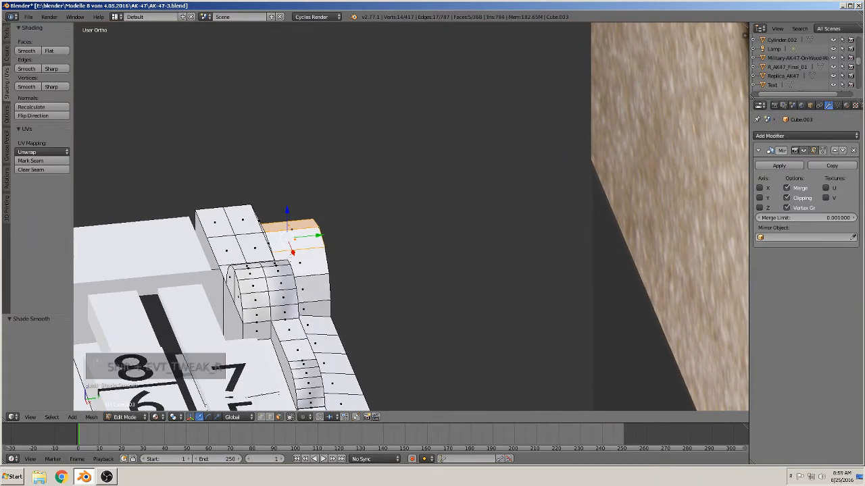
pyautogui.keyDown('shift'); pyautogui.rightClick(310, 265); pyautogui.keyUp('shift')
pyautogui.keyDown('shift'); pyautogui.rightClick(316, 292); pyautogui.keyUp('shift')
pyautogui.keyDown('shift'); pyautogui.rightClick(322, 308); pyautogui.keyUp('shift')
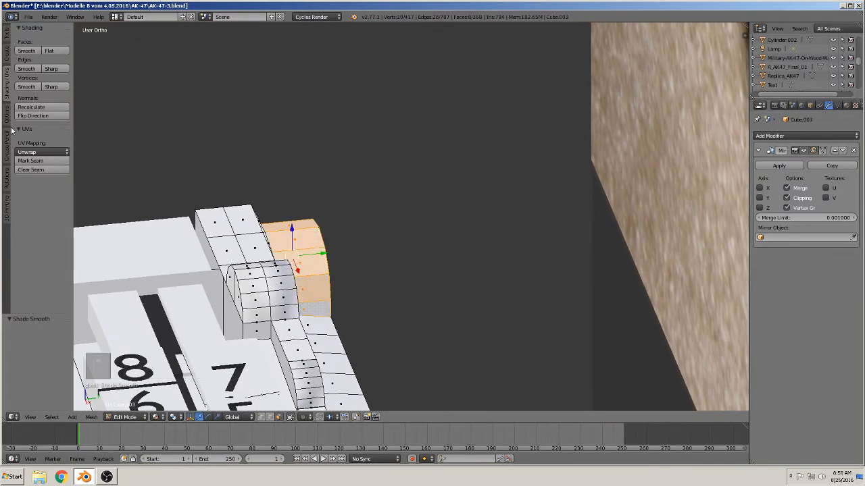
pyautogui.click(33, 52)
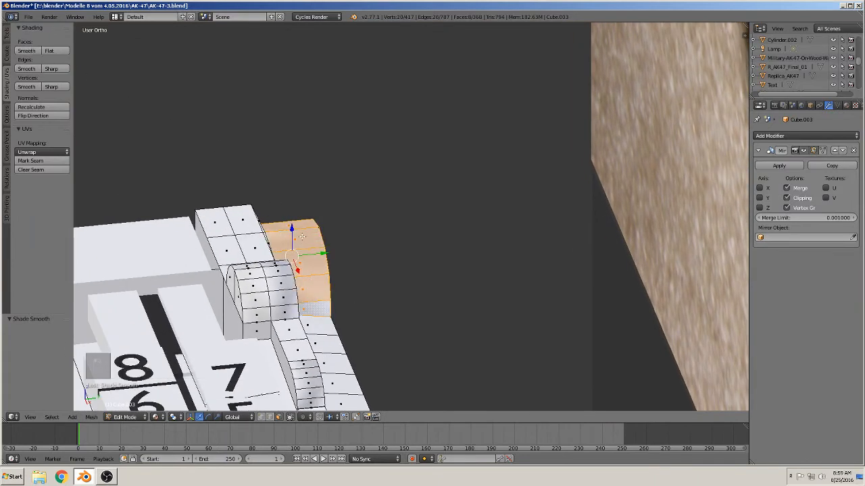
# Add two loop cuts around the large rear lug on the number 7 side, one close to each of its side edges
pyautogui.hotkey('ctrl', 'r')
pyautogui.click(317, 219)
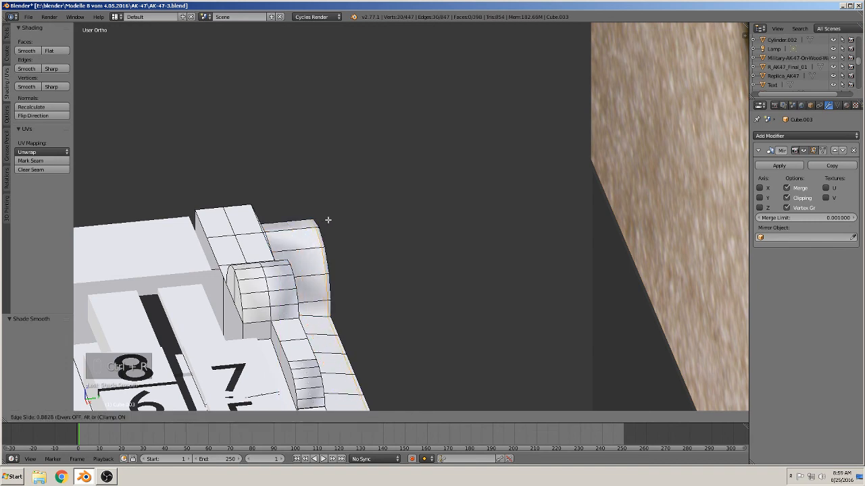
pyautogui.click(322, 219)
pyautogui.hotkey('ctrl', 'r')
pyautogui.click(297, 225)
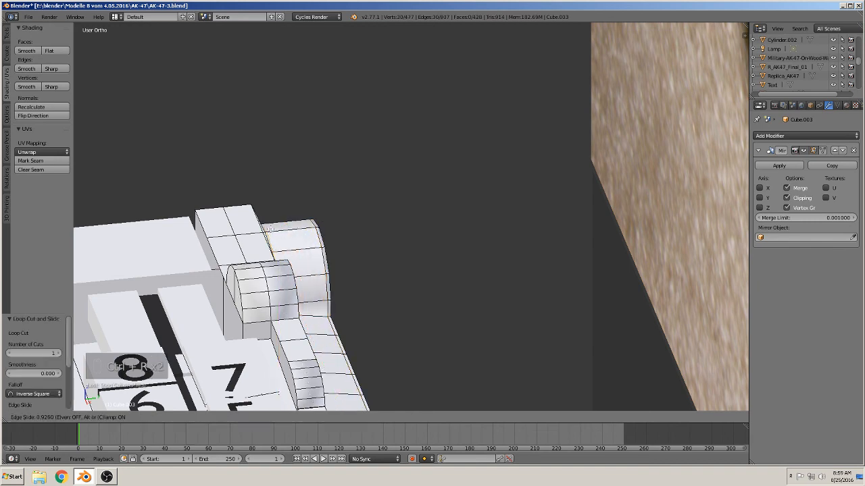
pyautogui.click(269, 230)
# Add two loop cuts along the side rail and small lug beside the 7, one near the outer edge and one near the inner edge
pyautogui.hotkey('ctrl', 'r')
pyautogui.click(275, 281)
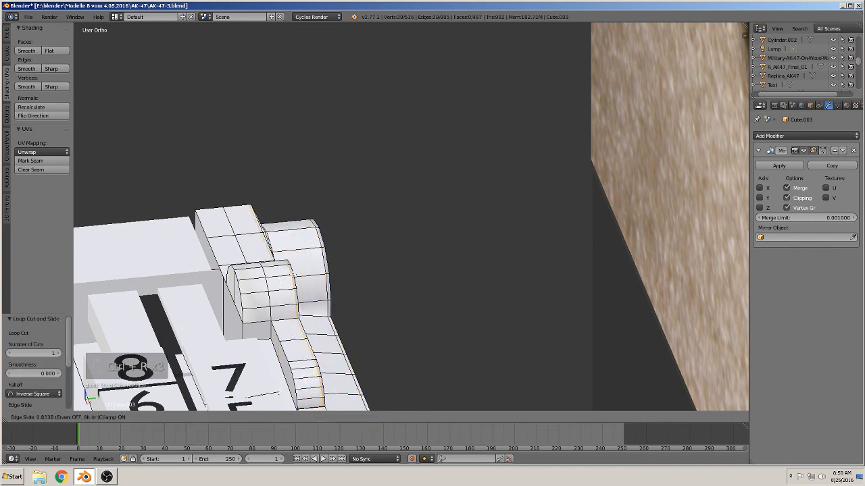
pyautogui.click(302, 388)
pyautogui.hotkey('ctrl', 'r')
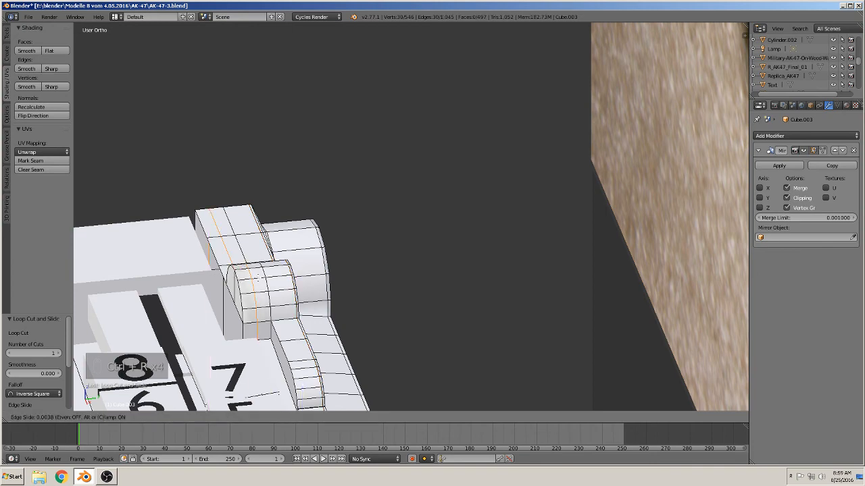
pyautogui.click(246, 279)
pyautogui.click(245, 278)
# Add two loop cuts along the side rail and small lug beside the 8, close to the inner and outer edges
pyautogui.keyDown('shift'); pyautogui.moveTo(100, 293); pyautogui.dragTo(254, 212, button='middle'); pyautogui.keyUp('shift')
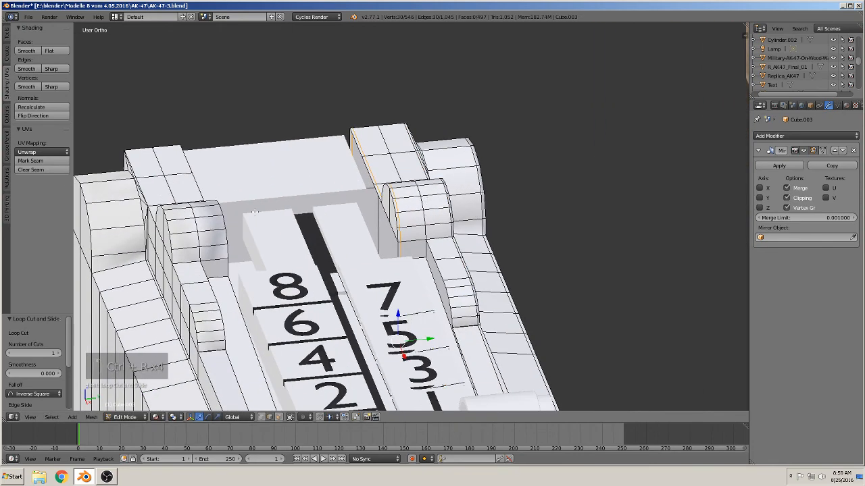
pyautogui.hotkey('ctrl', 'r')
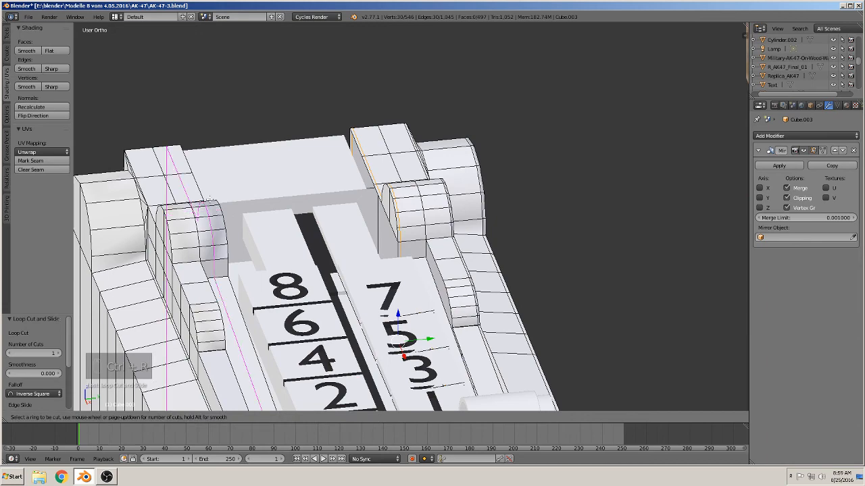
pyautogui.click(219, 204)
pyautogui.click(221, 200)
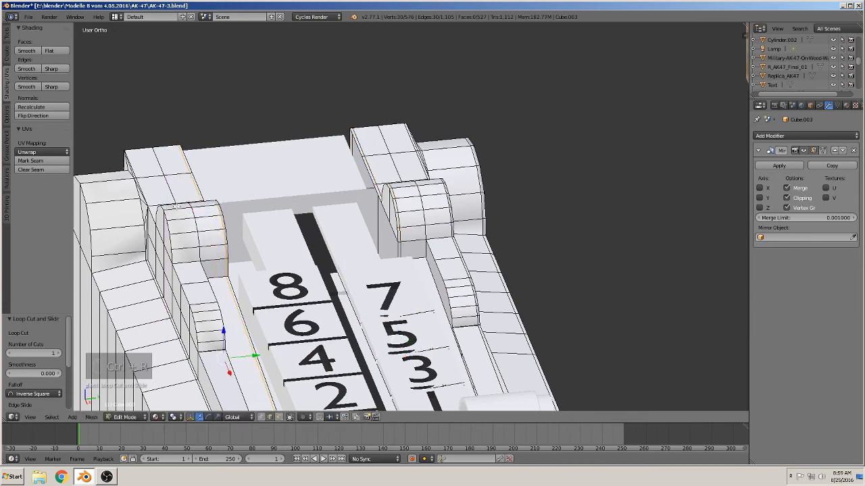
pyautogui.hotkey('ctrl', 'r')
pyautogui.click(177, 206)
pyautogui.click(189, 203)
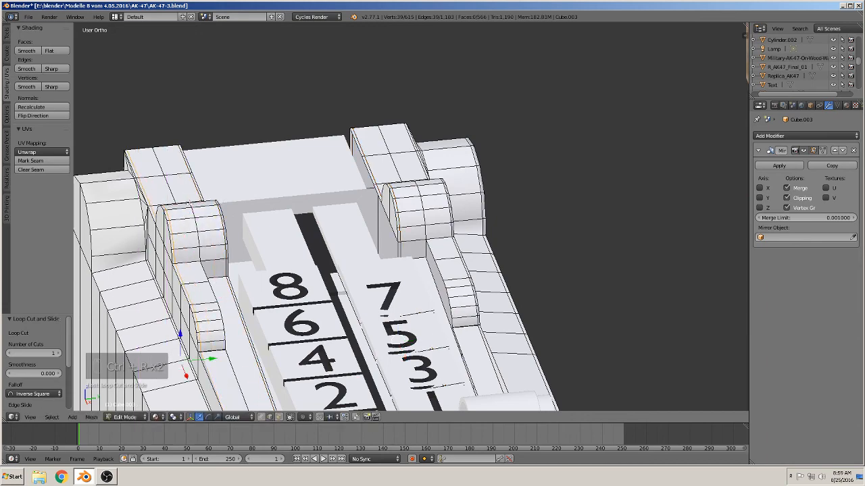
# Add two loop cuts around the large rear lug on the number 8 side, close to its outer and inner edges
pyautogui.keyDown('shift'); pyautogui.moveTo(137, 195); pyautogui.dragTo(265, 199, button='middle'); pyautogui.keyUp('shift')
pyautogui.hotkey('ctrl', 'r')
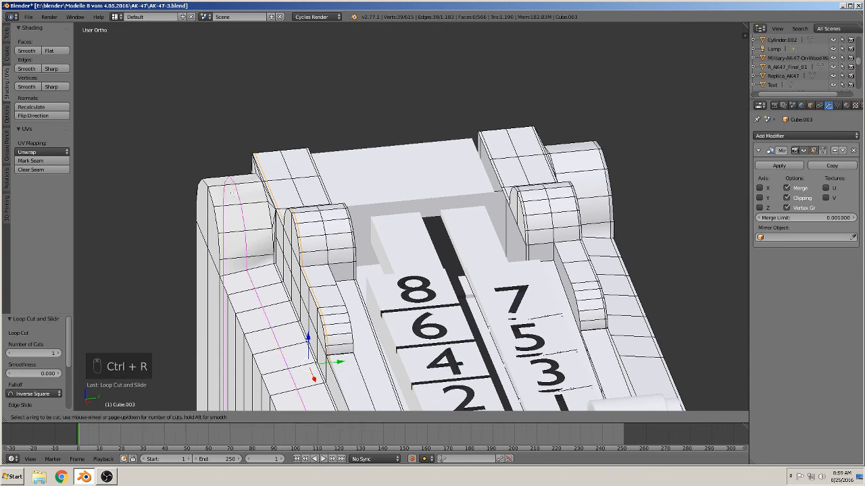
pyautogui.click(237, 189)
pyautogui.click(246, 183)
pyautogui.hotkey('ctrl', 'r')
pyautogui.click(249, 184)
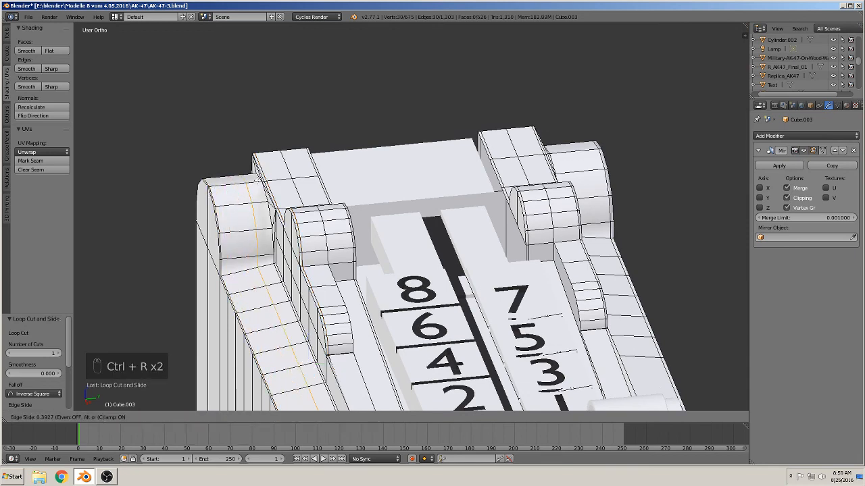
pyautogui.click(275, 196)
# Leave Edit Mode and compare the smoothed sight base with the reference photo from several angles
pyautogui.scroll(-3, 289, 218)
pyautogui.scroll(-2, 303, 247)
pyautogui.press('Tab')
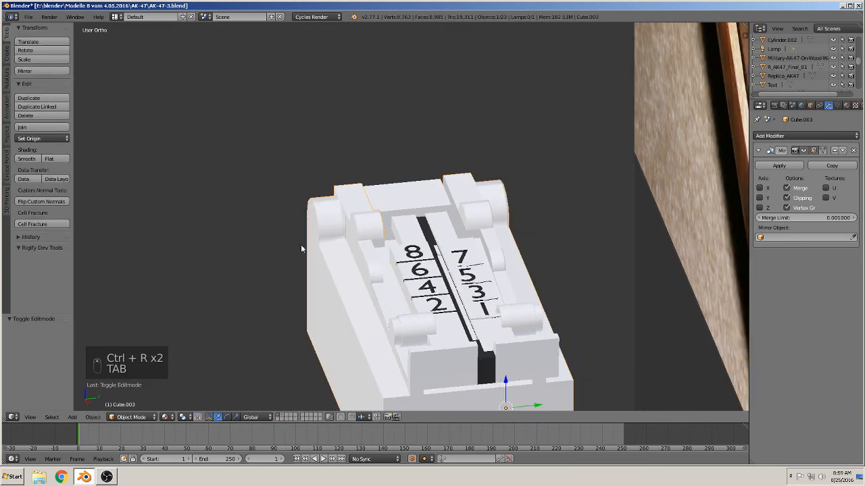
pyautogui.moveTo(303, 248); pyautogui.dragTo(436, 287, button='middle')
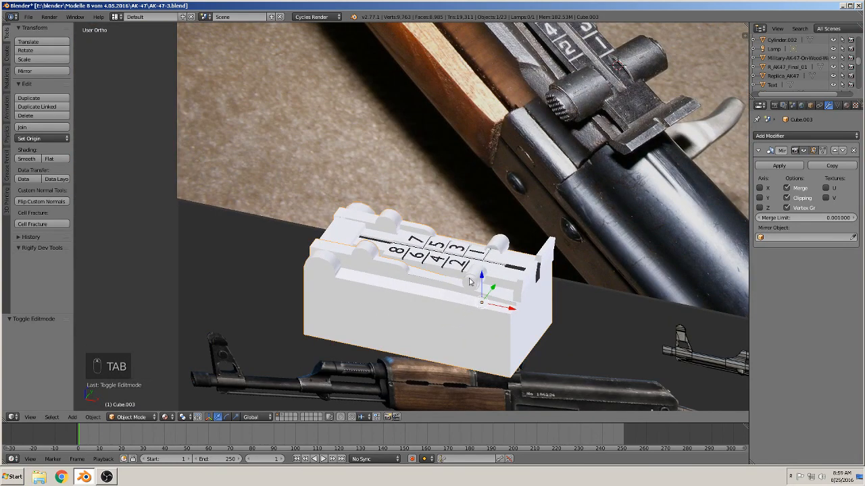
pyautogui.scroll(1, 464, 321)
pyautogui.moveTo(463, 321); pyautogui.dragTo(493, 309, button='middle')
pyautogui.scroll(2, 482, 290)
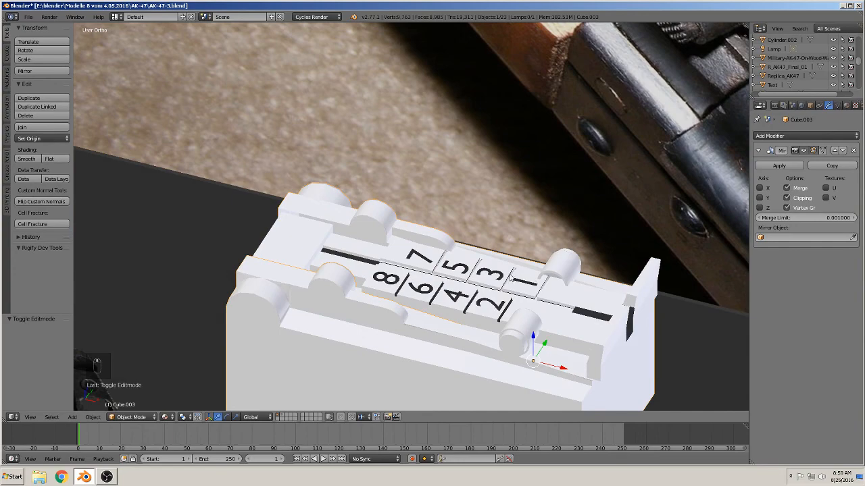
pyautogui.scroll(-3, 466, 295)
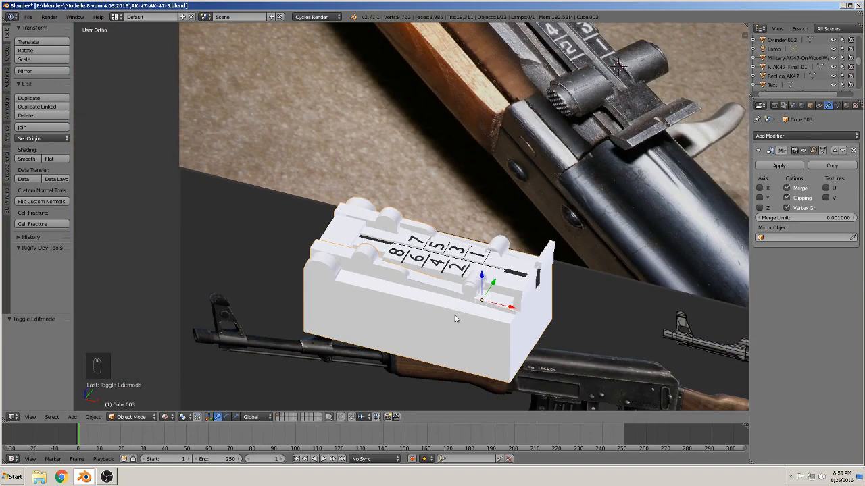
pyautogui.moveTo(456, 318); pyautogui.dragTo(445, 284, button='middle')
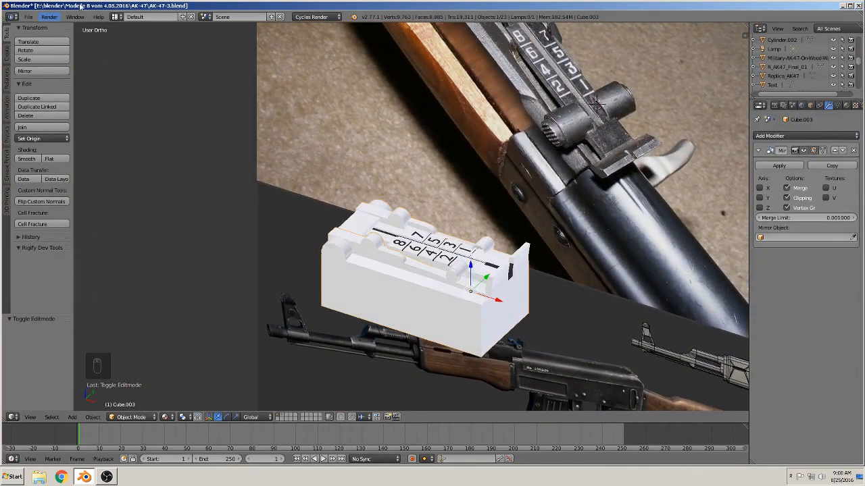